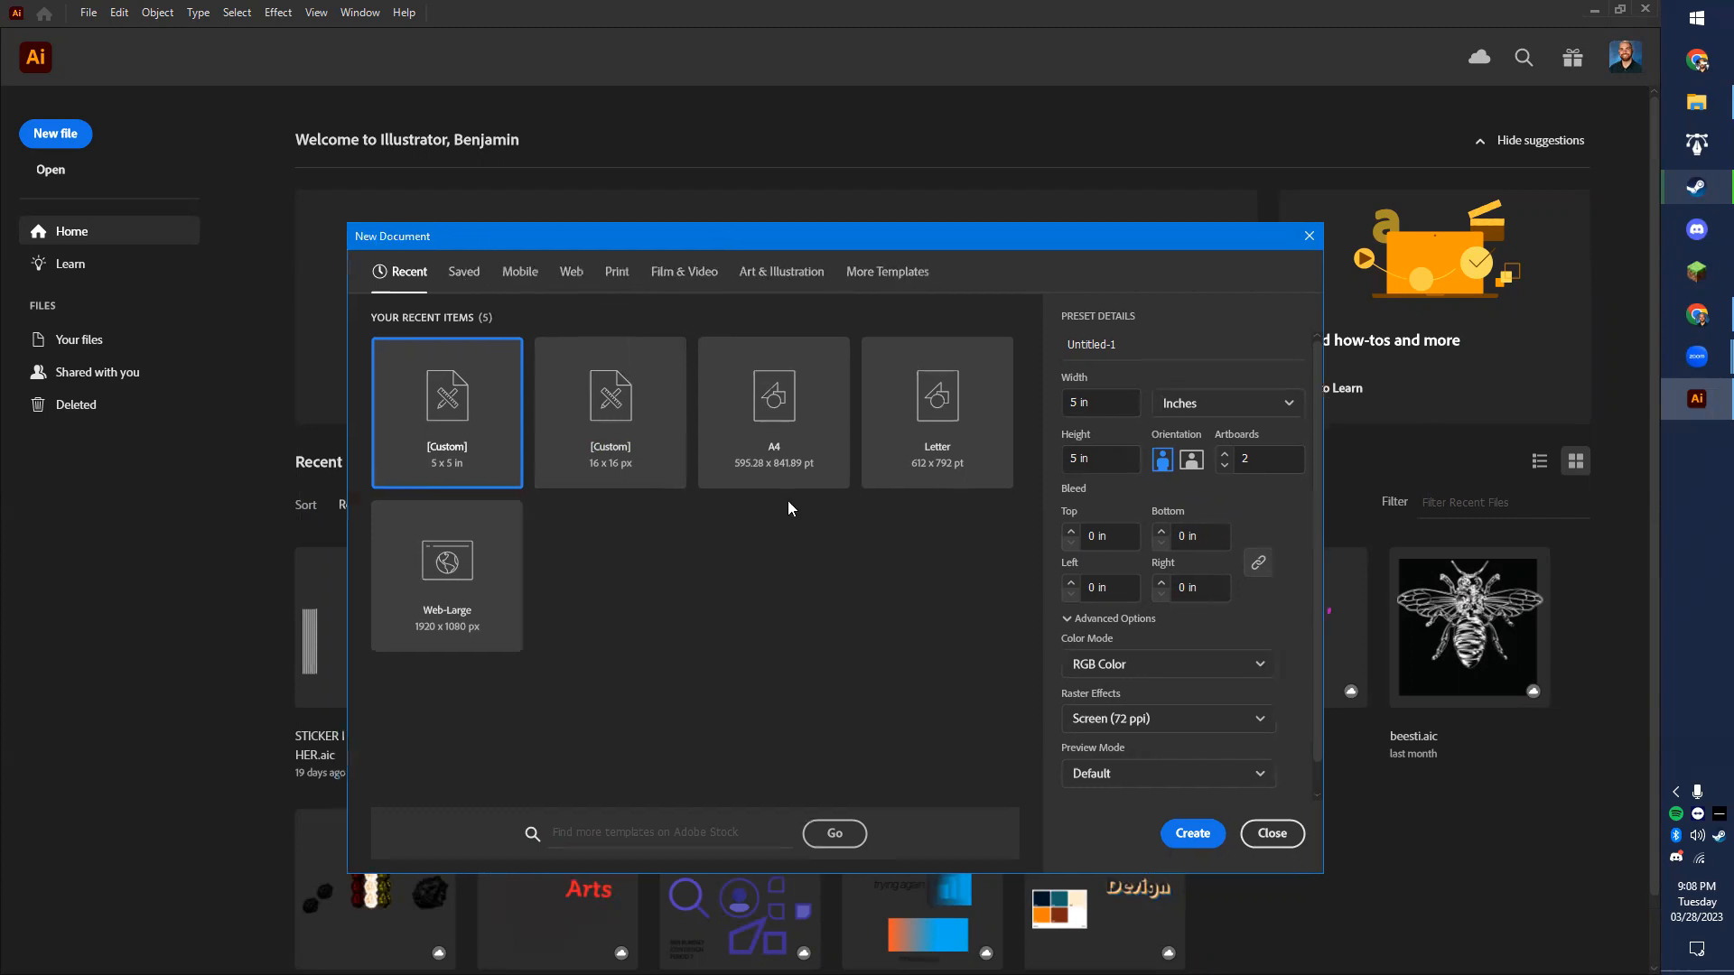
# - Set up a new web document using the Web-Large 1920 x 1080 px preset
pyautogui.click(1262, 828)
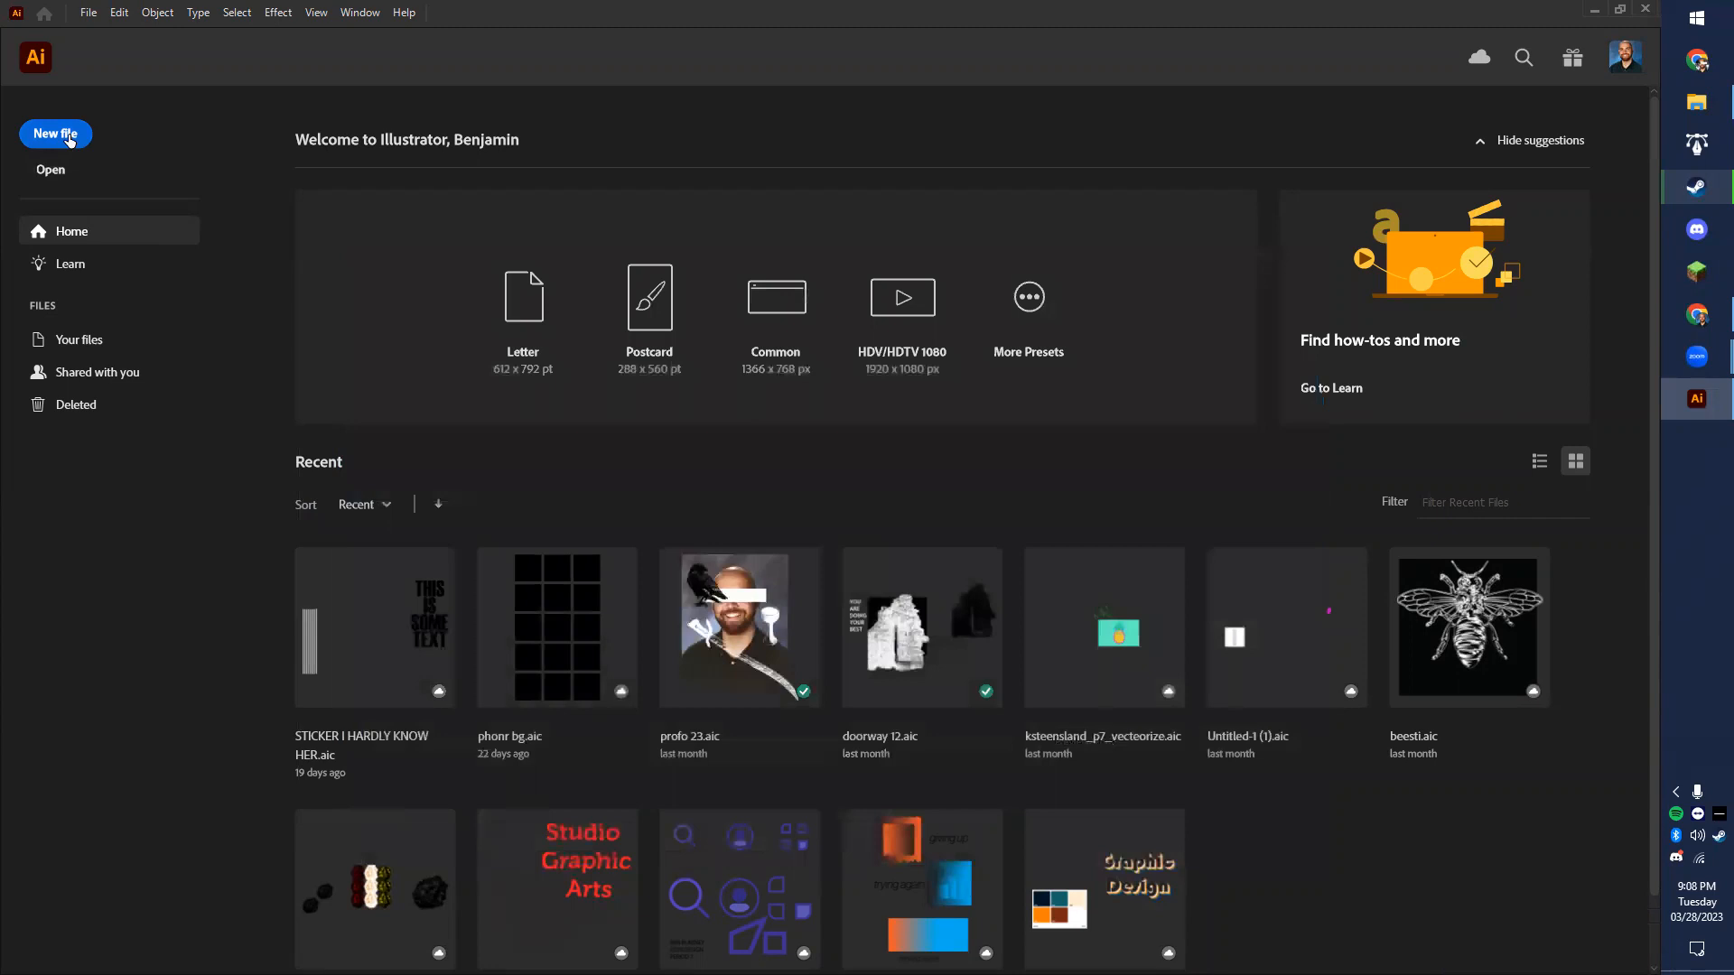
pyautogui.click(43, 137)
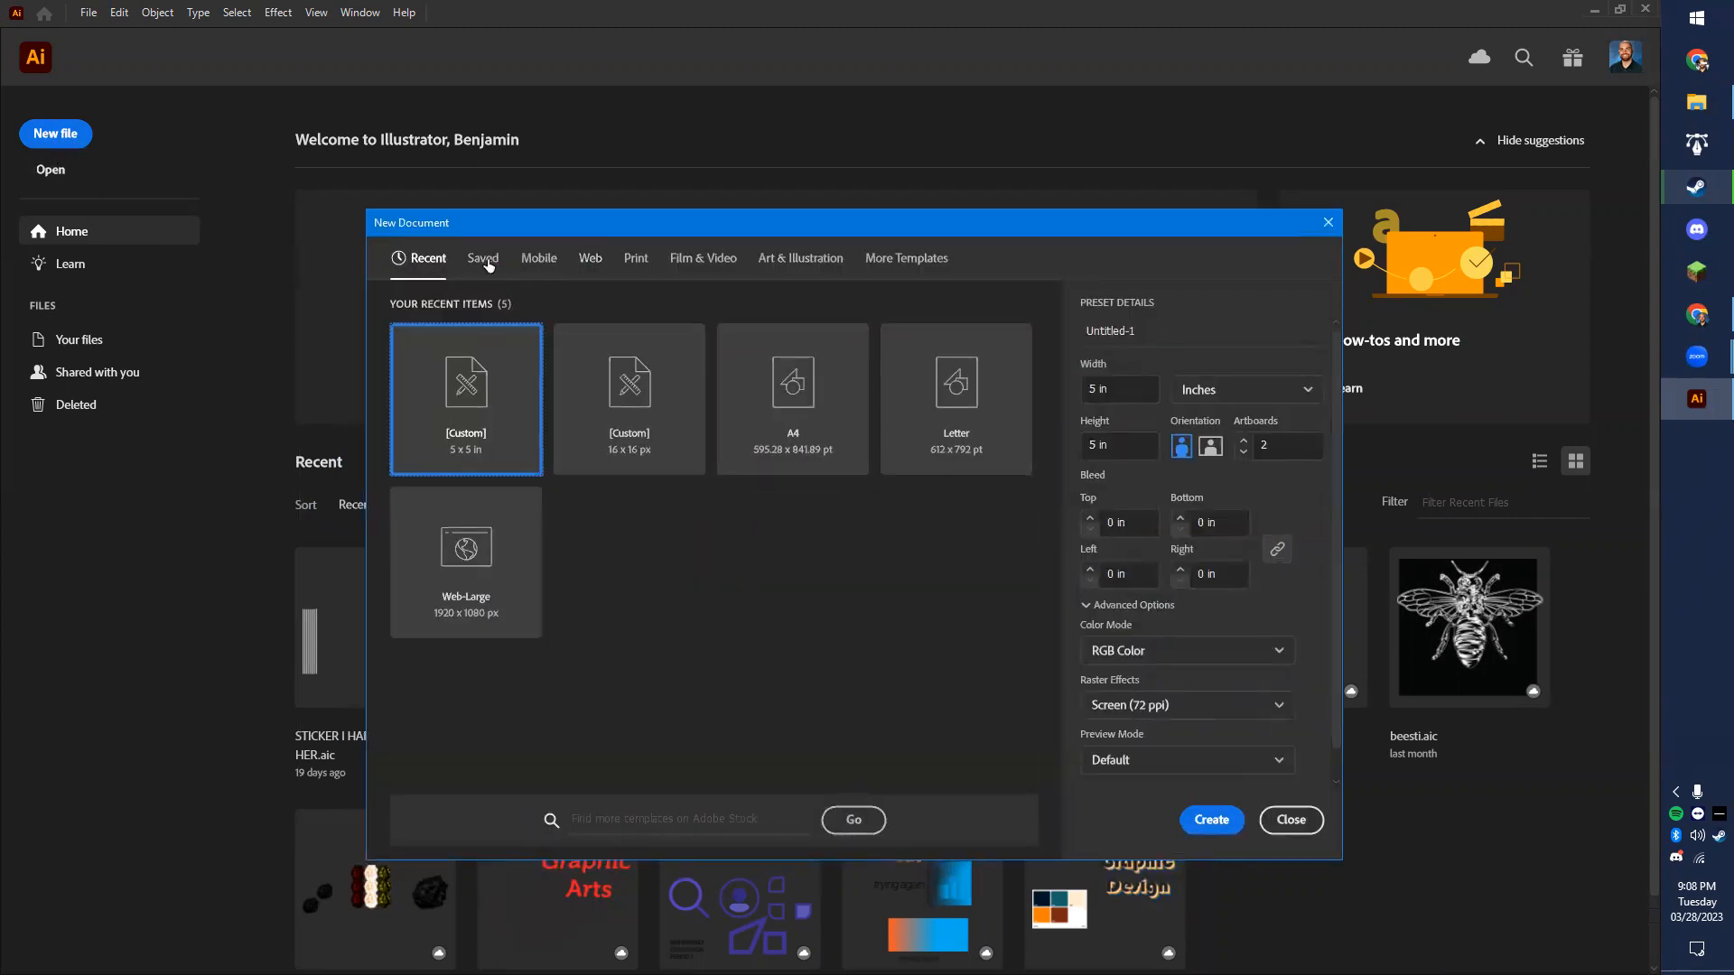
pyautogui.click(589, 258)
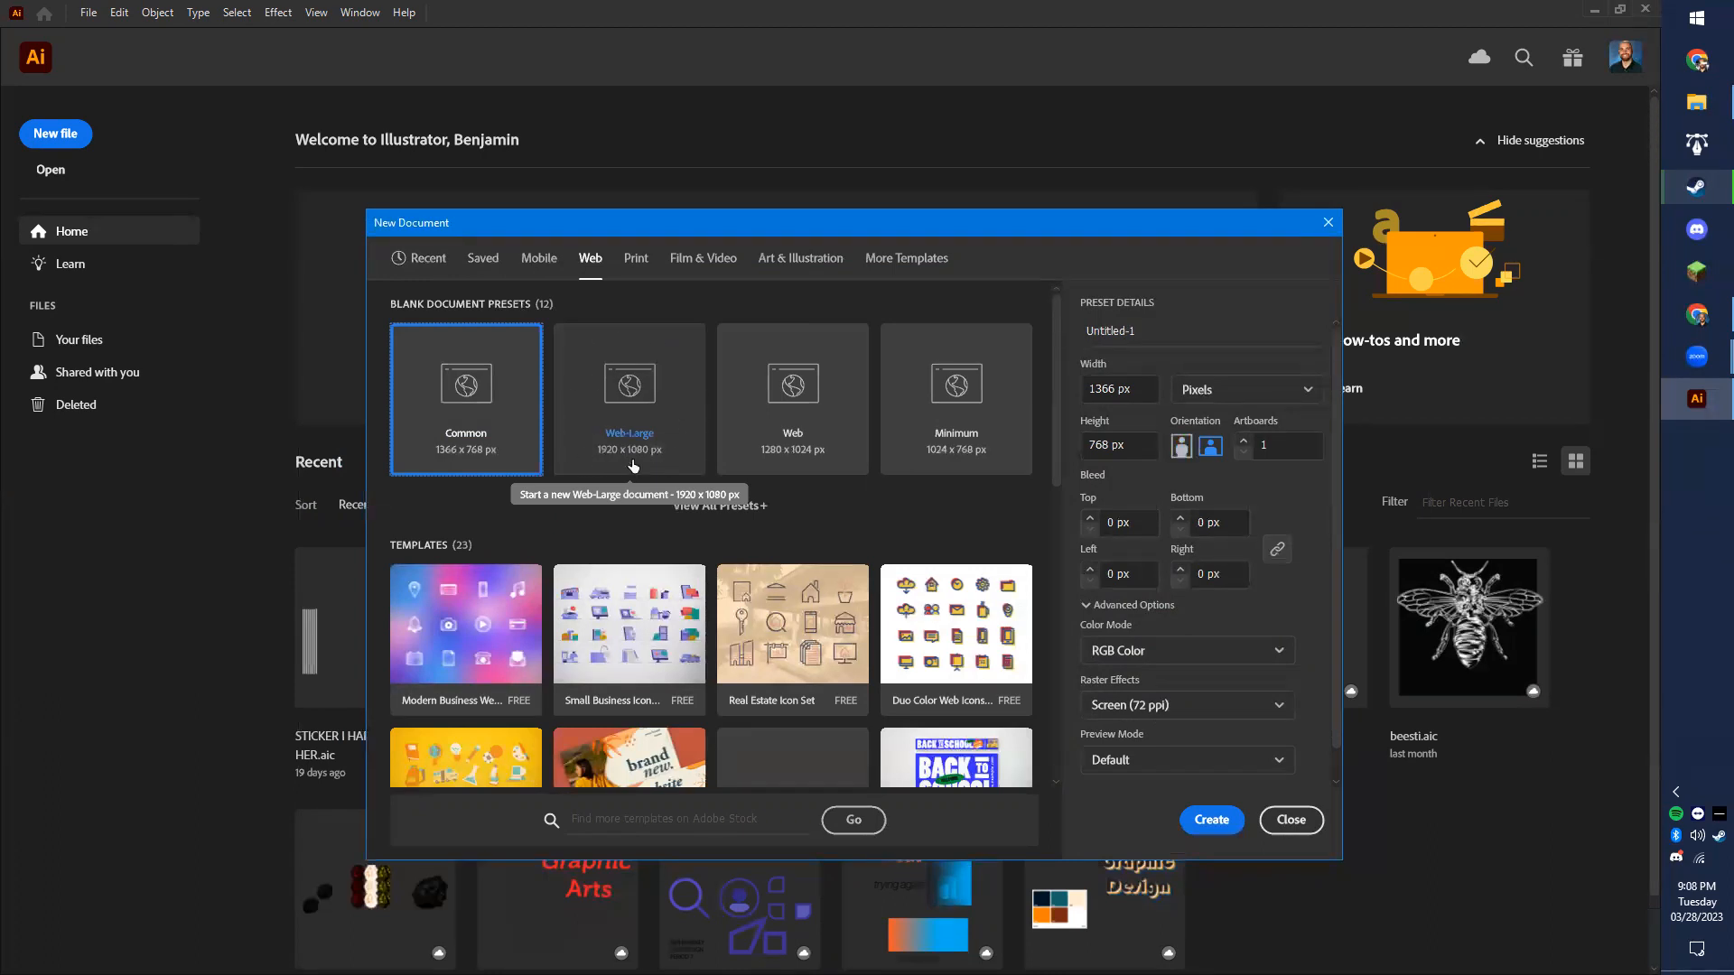
pyautogui.click(639, 400)
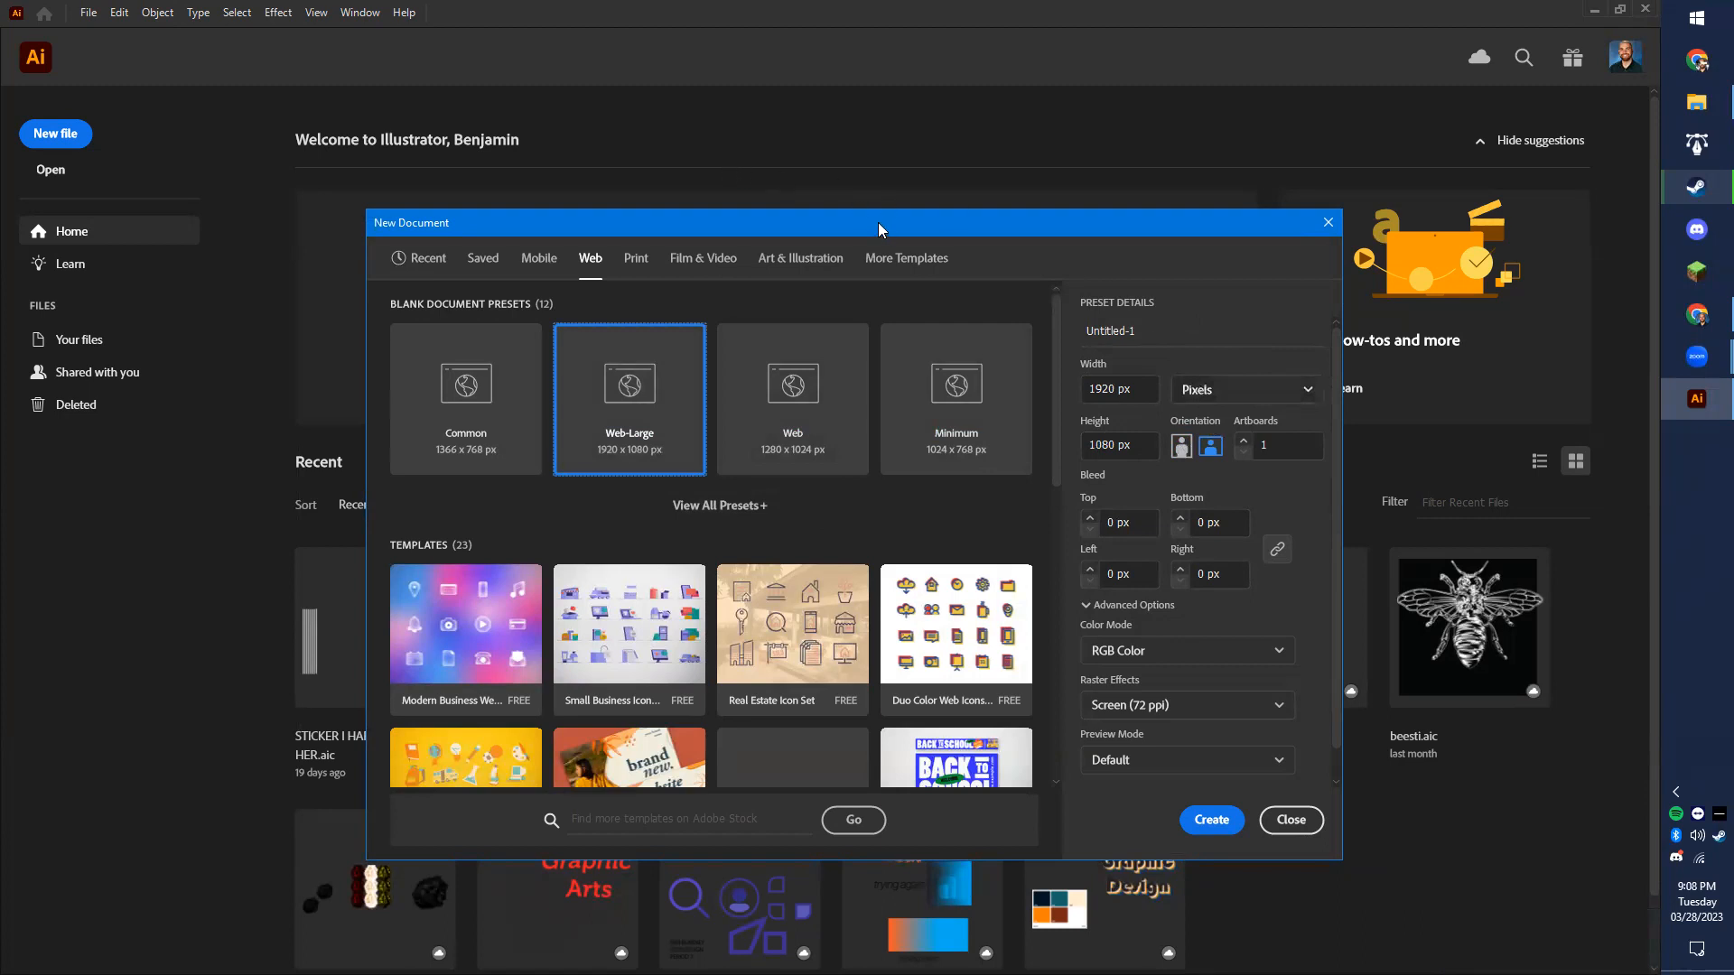
pyautogui.moveTo(878, 222); pyautogui.dragTo(819, 206)
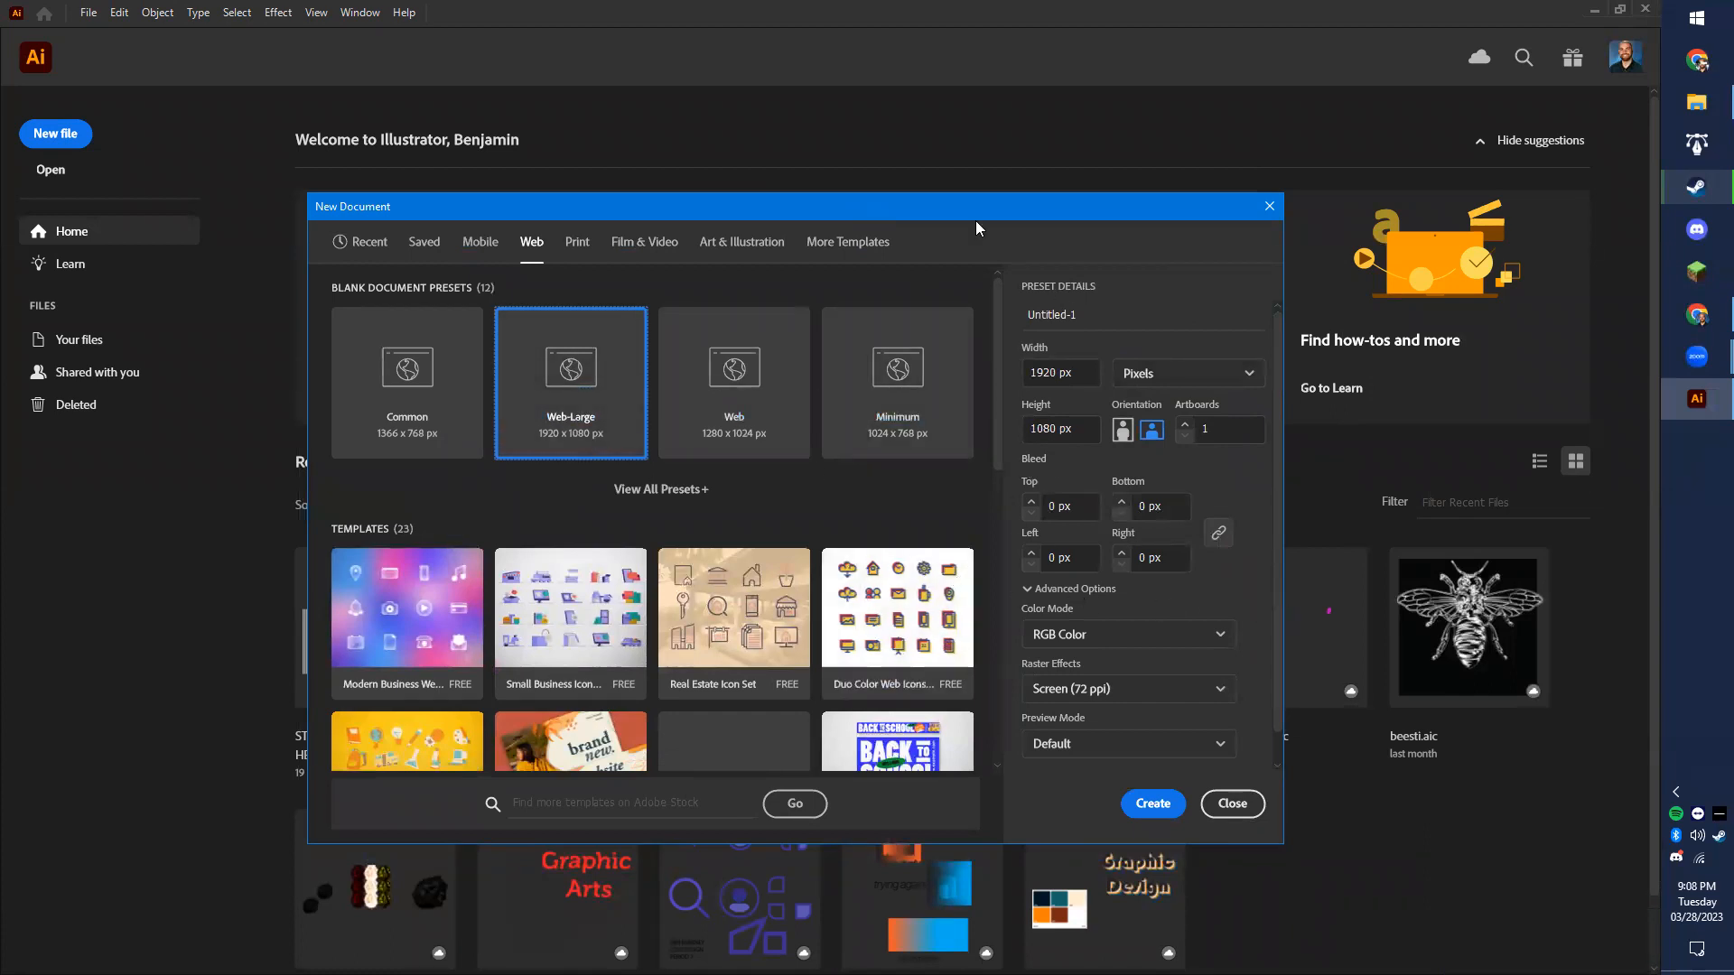
pyautogui.moveTo(865, 215); pyautogui.dragTo(829, 220)
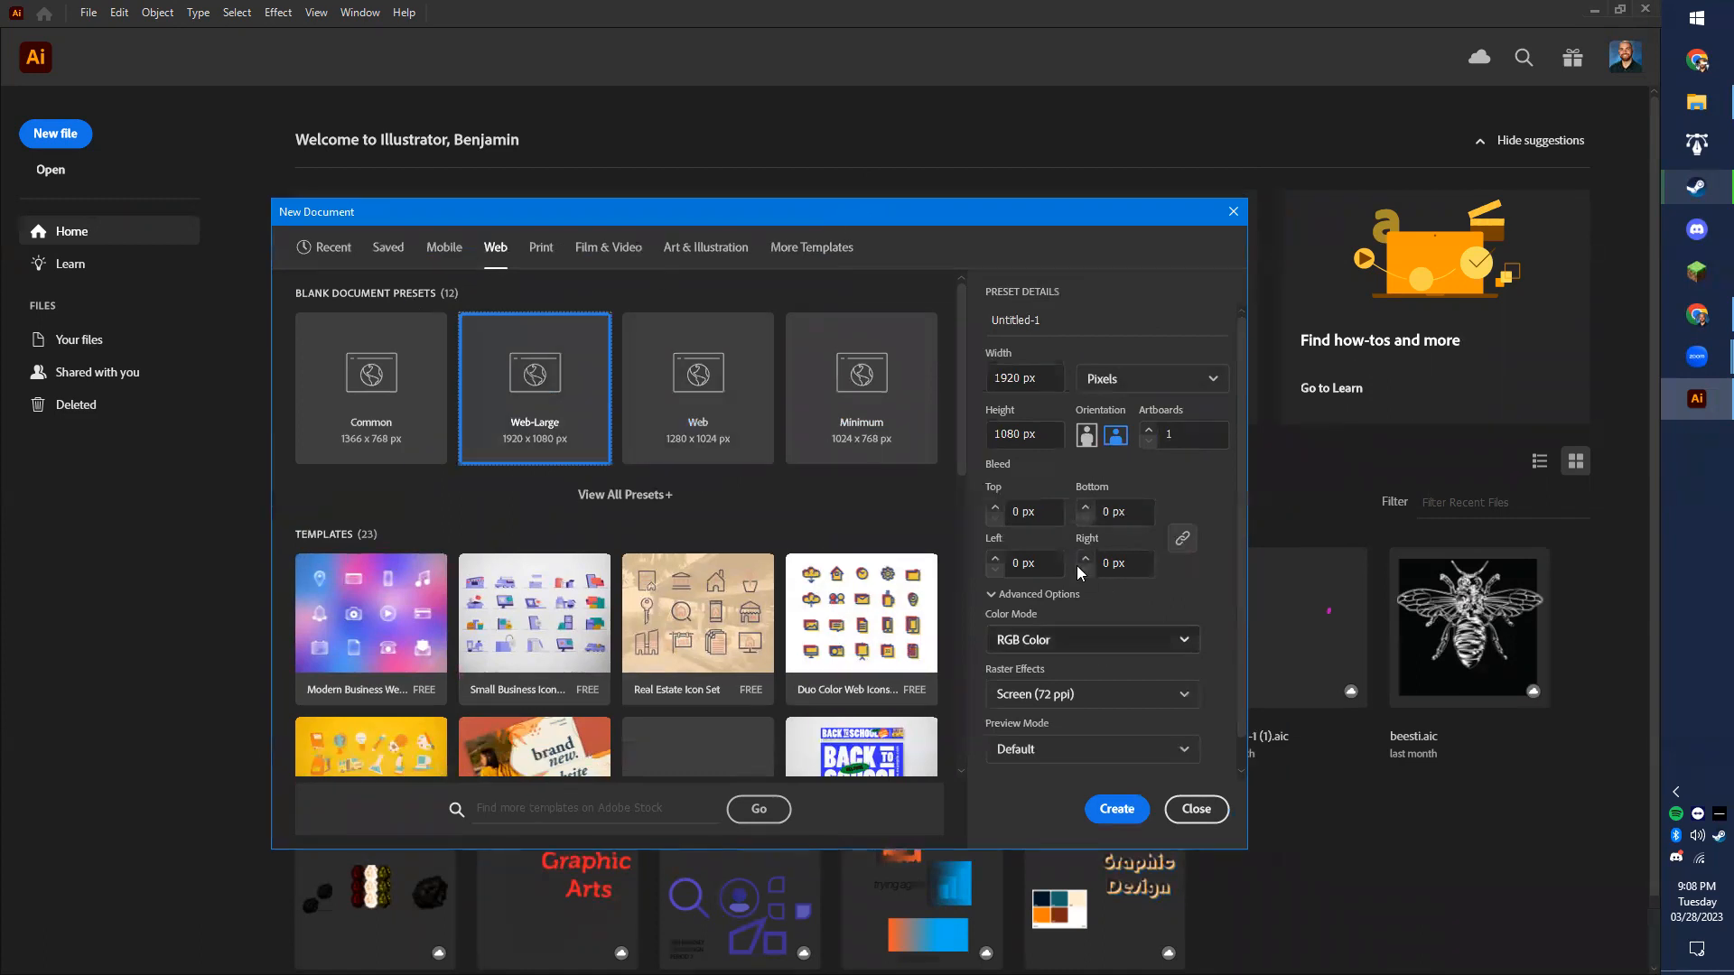
# - Keep the RGB color mode, name the document with the author's username followed by "_p7_5.2_blend_demo", and create it
pyautogui.click(1098, 634)
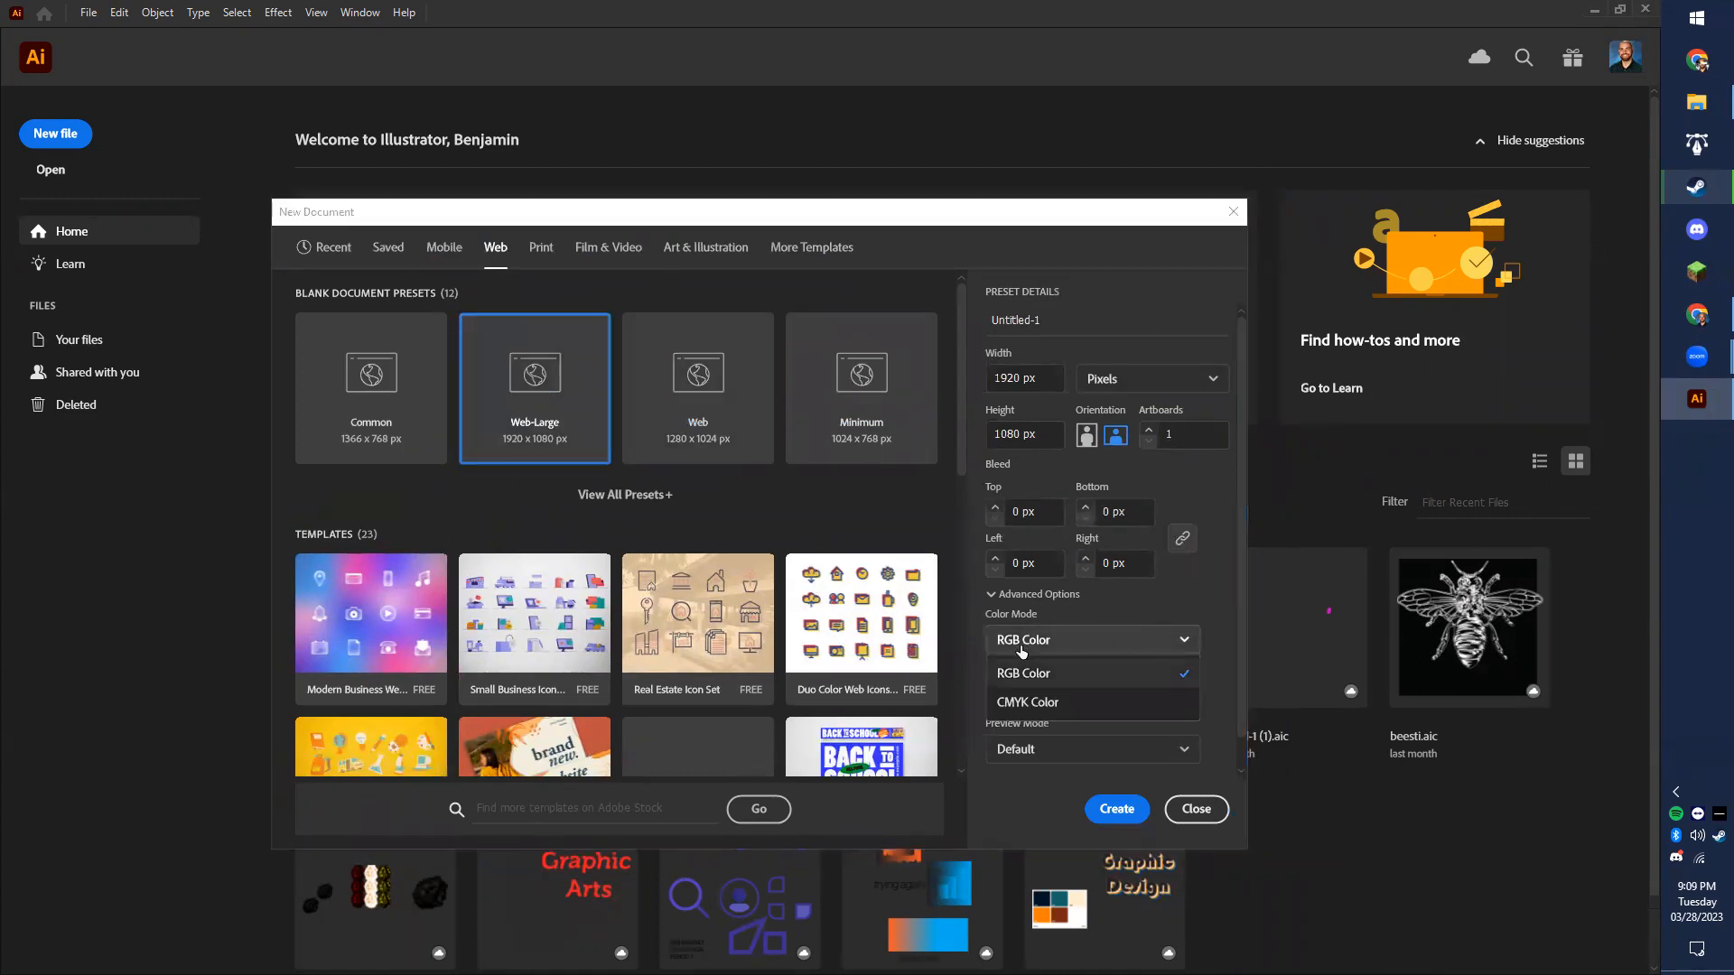
pyautogui.click(1100, 646)
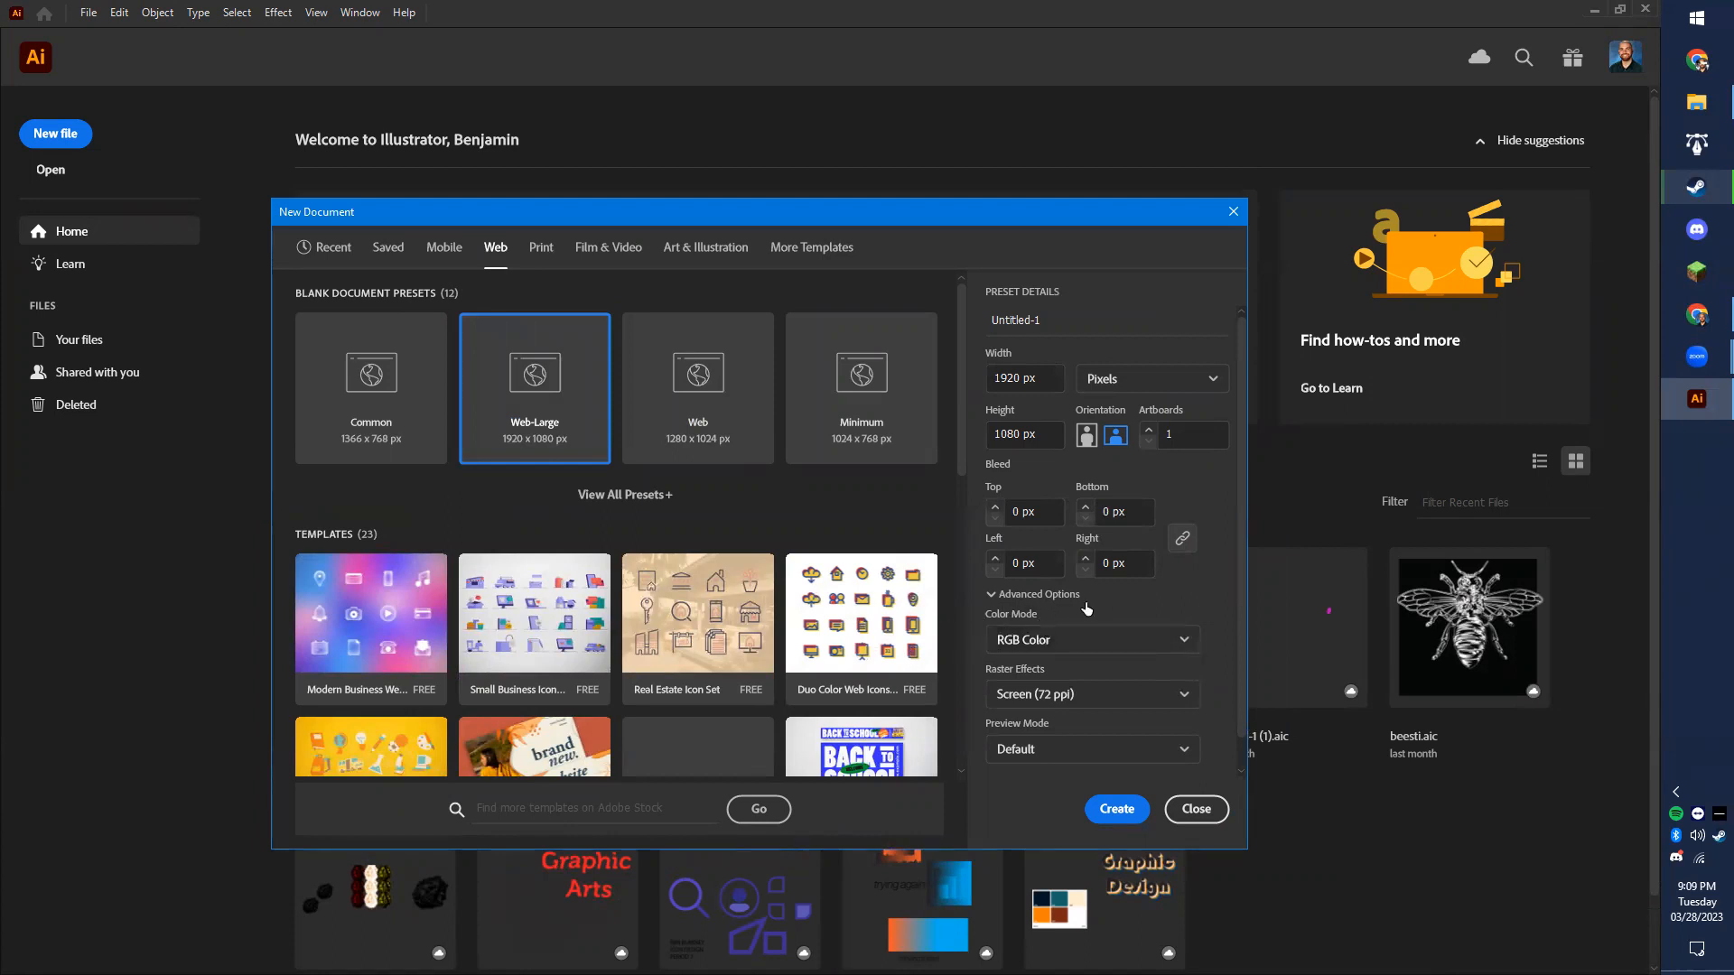
pyautogui.click(1067, 632)
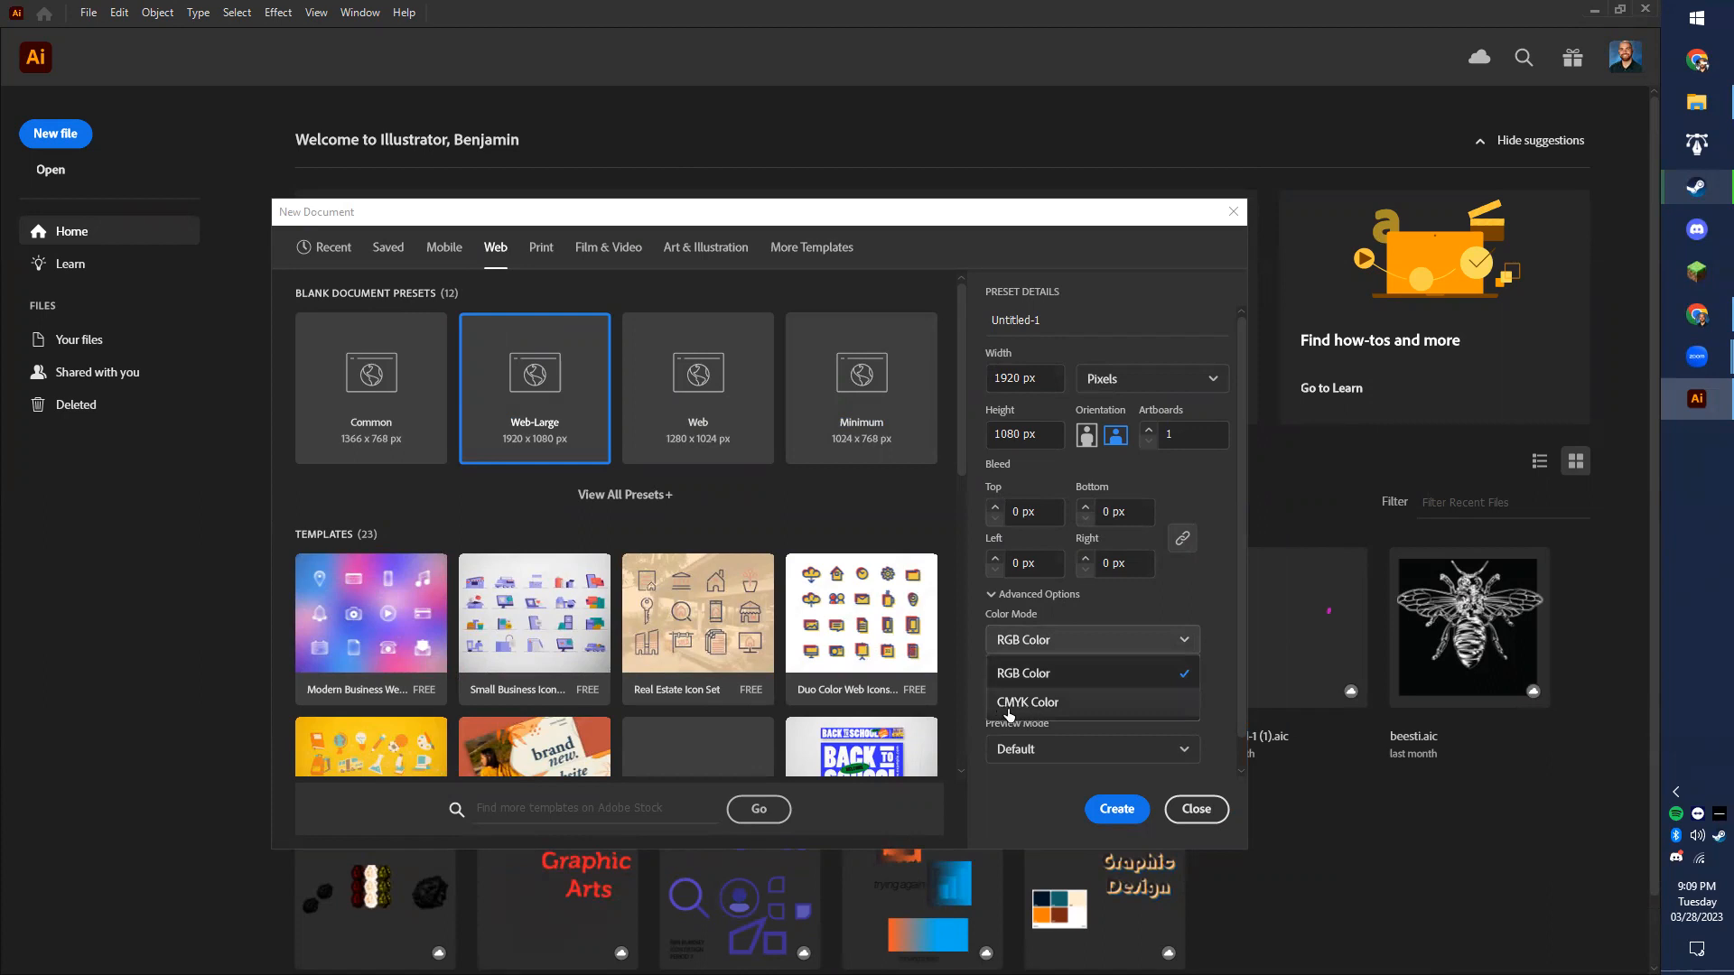
pyautogui.click(1053, 673)
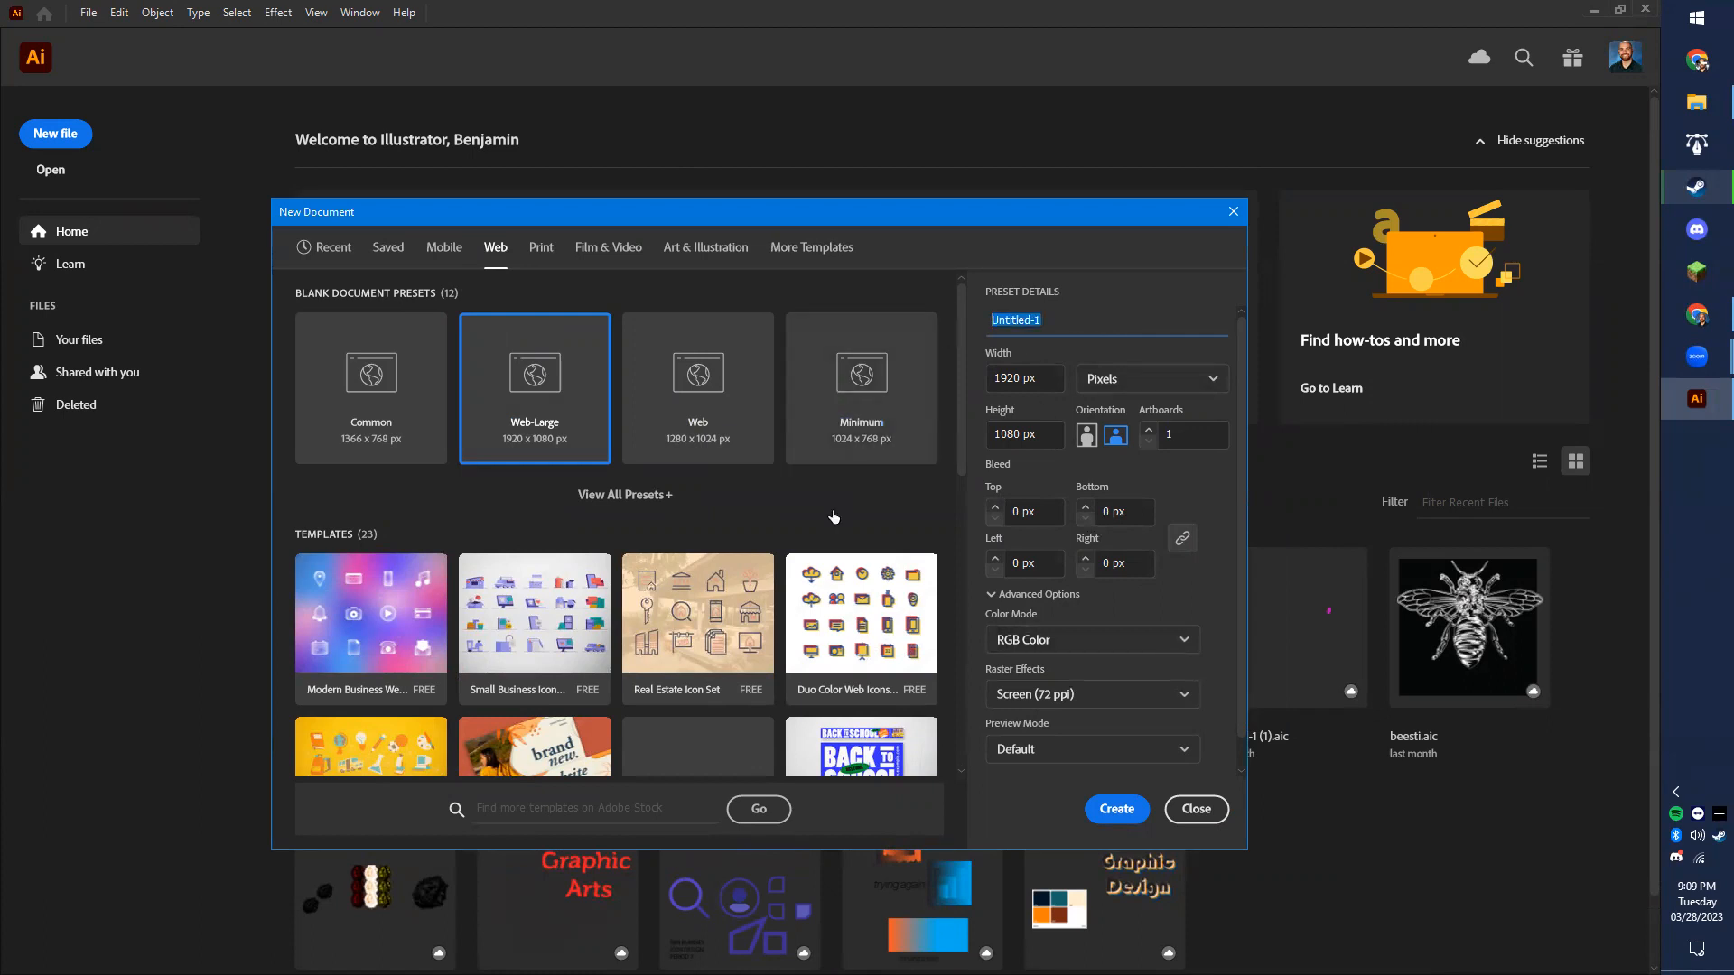
pyautogui.write('bblakney_p7_5.2_blend_demo')
pyautogui.click(1117, 810)
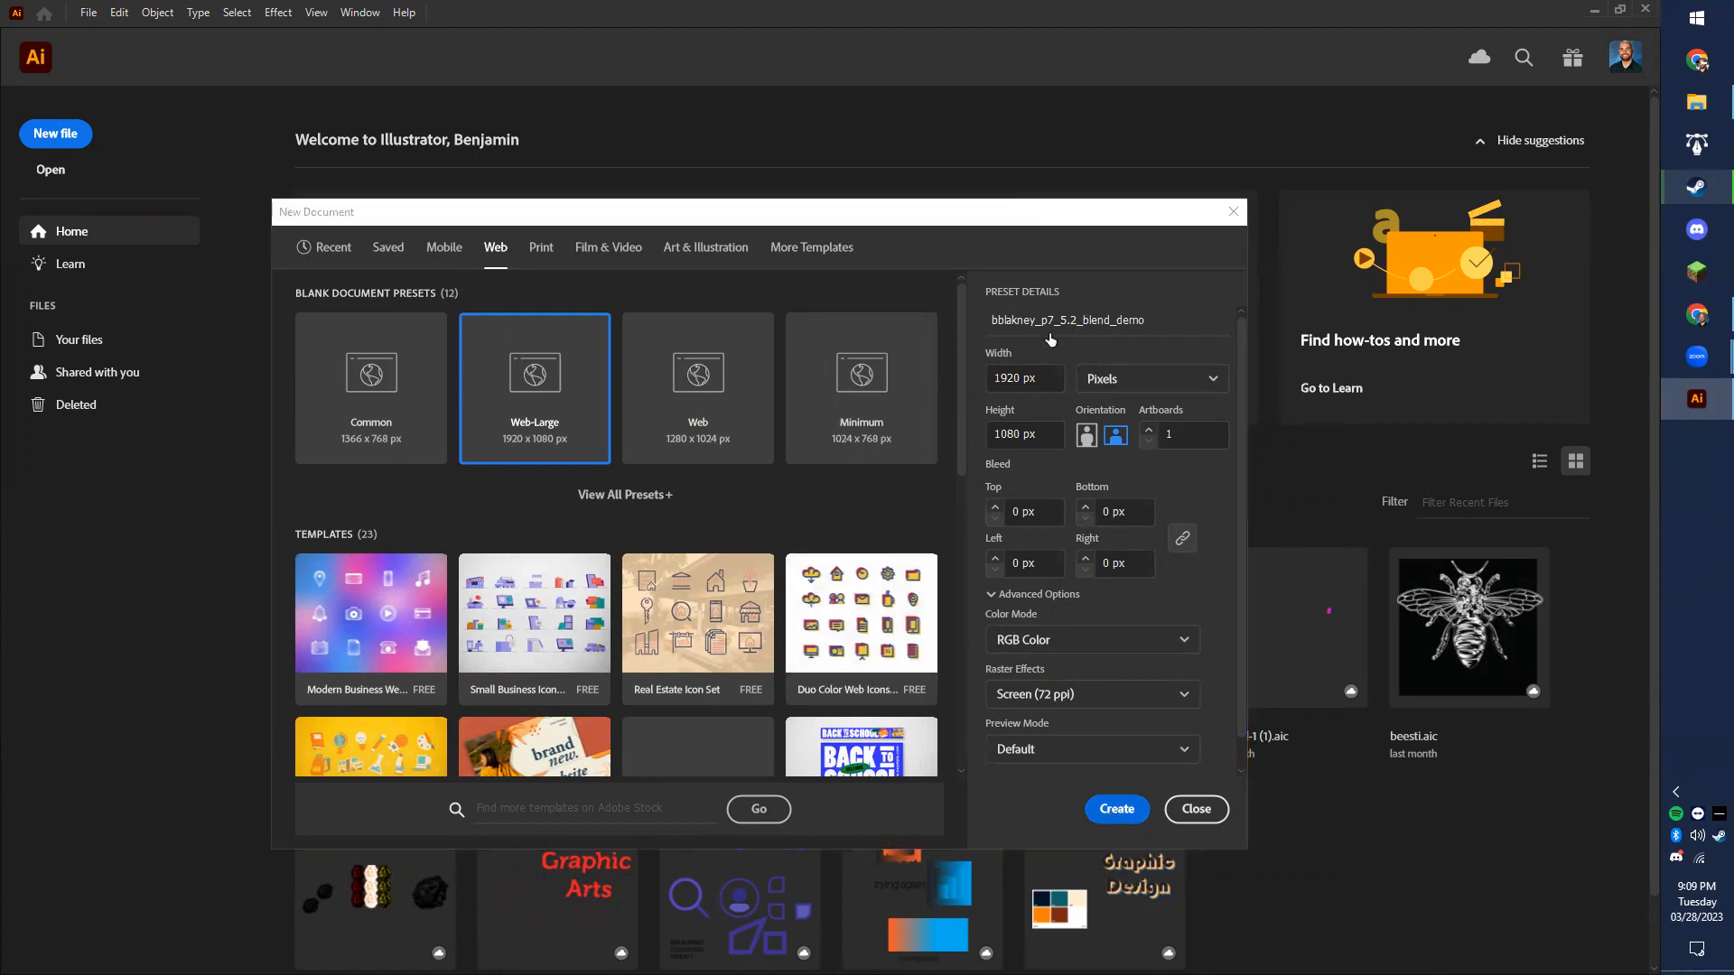
pyautogui.click(1109, 815)
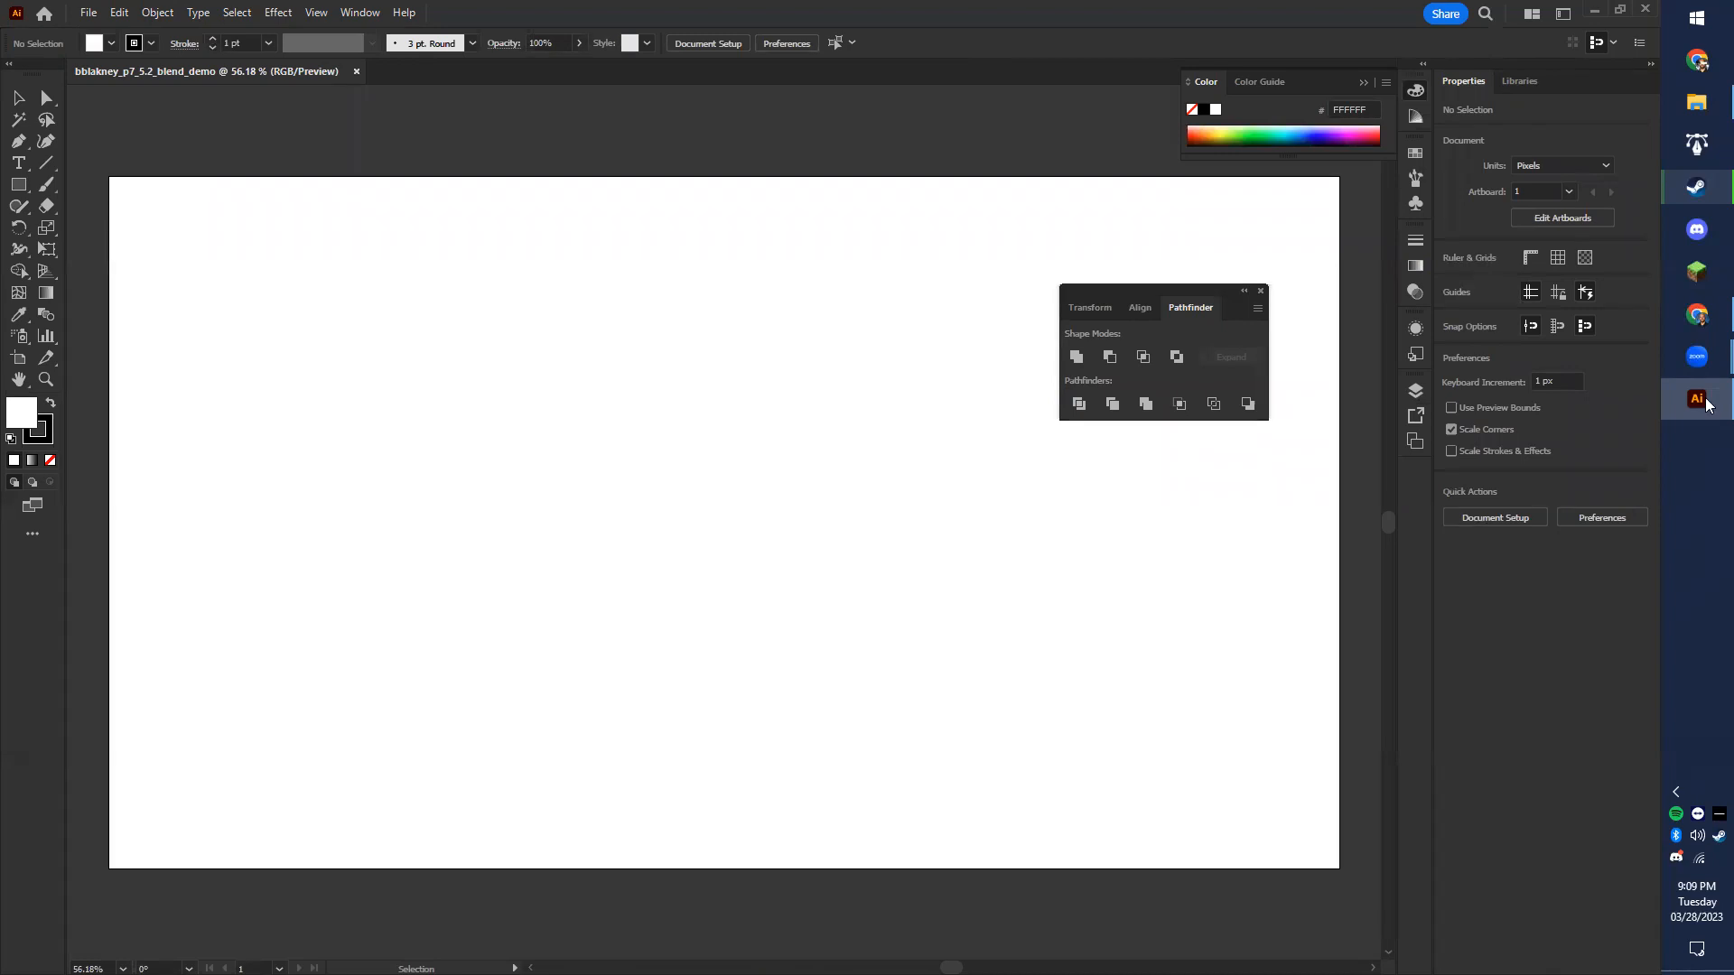
# - Check the available workspaces without switching, and close the floating Pathfinder panel
pyautogui.click(386, 13)
pyautogui.moveTo(632, 106)
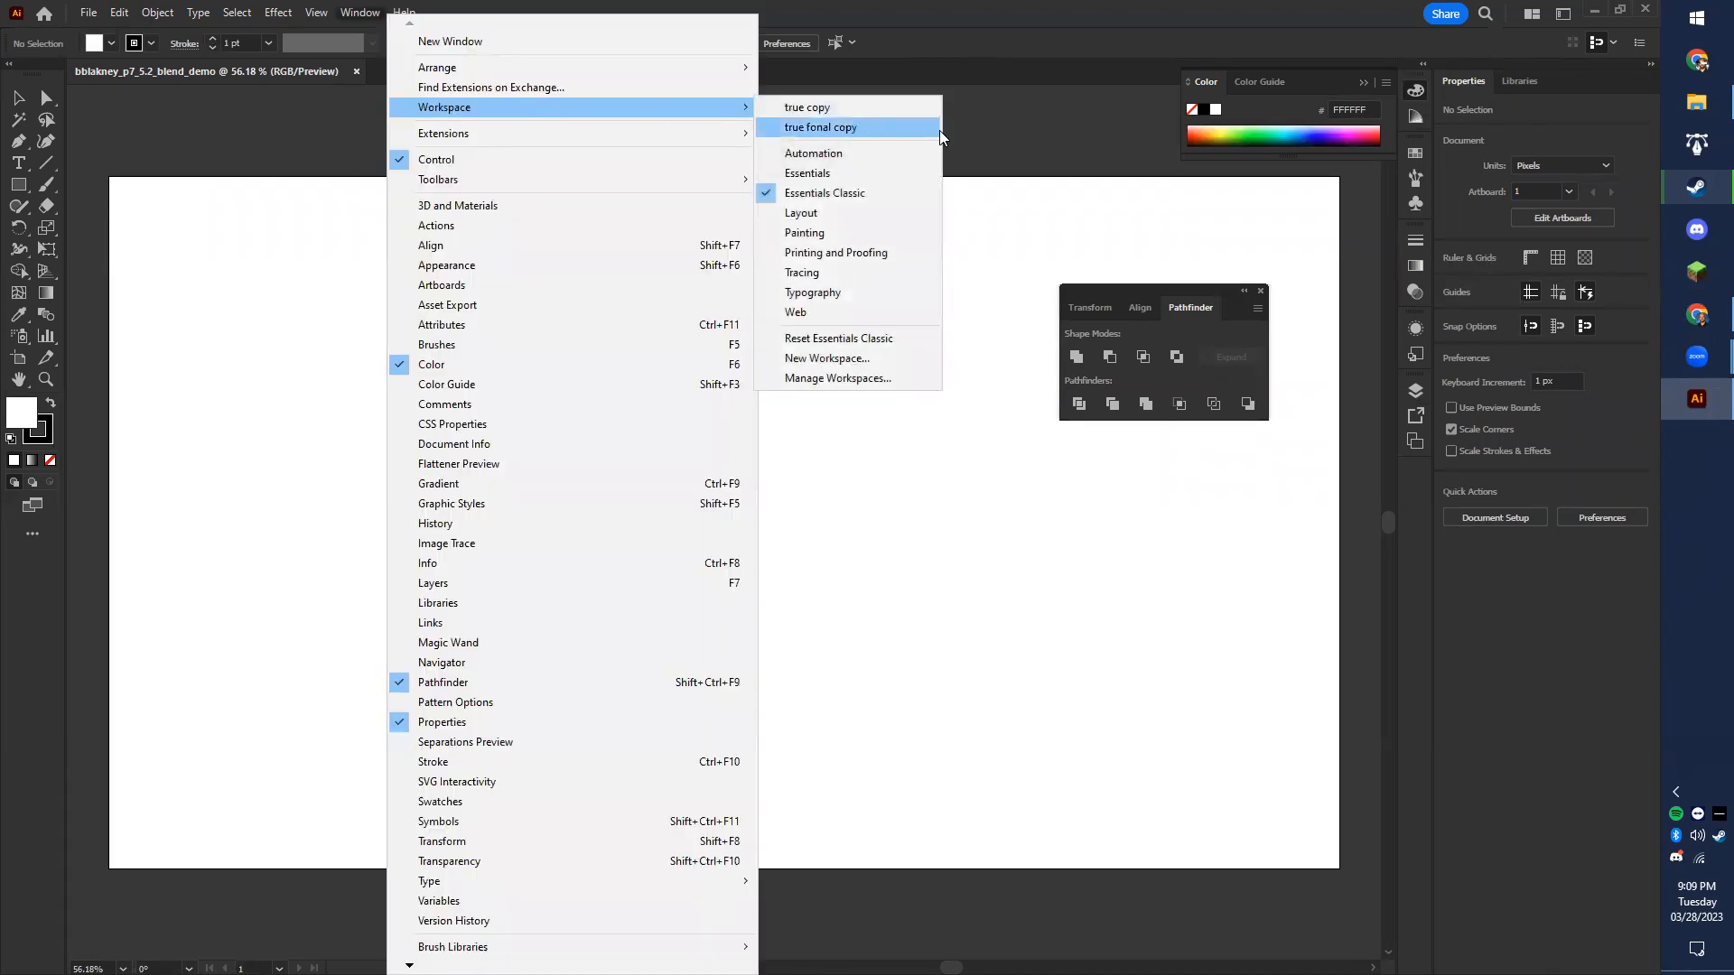
pyautogui.click(1057, 204)
pyautogui.click(1261, 293)
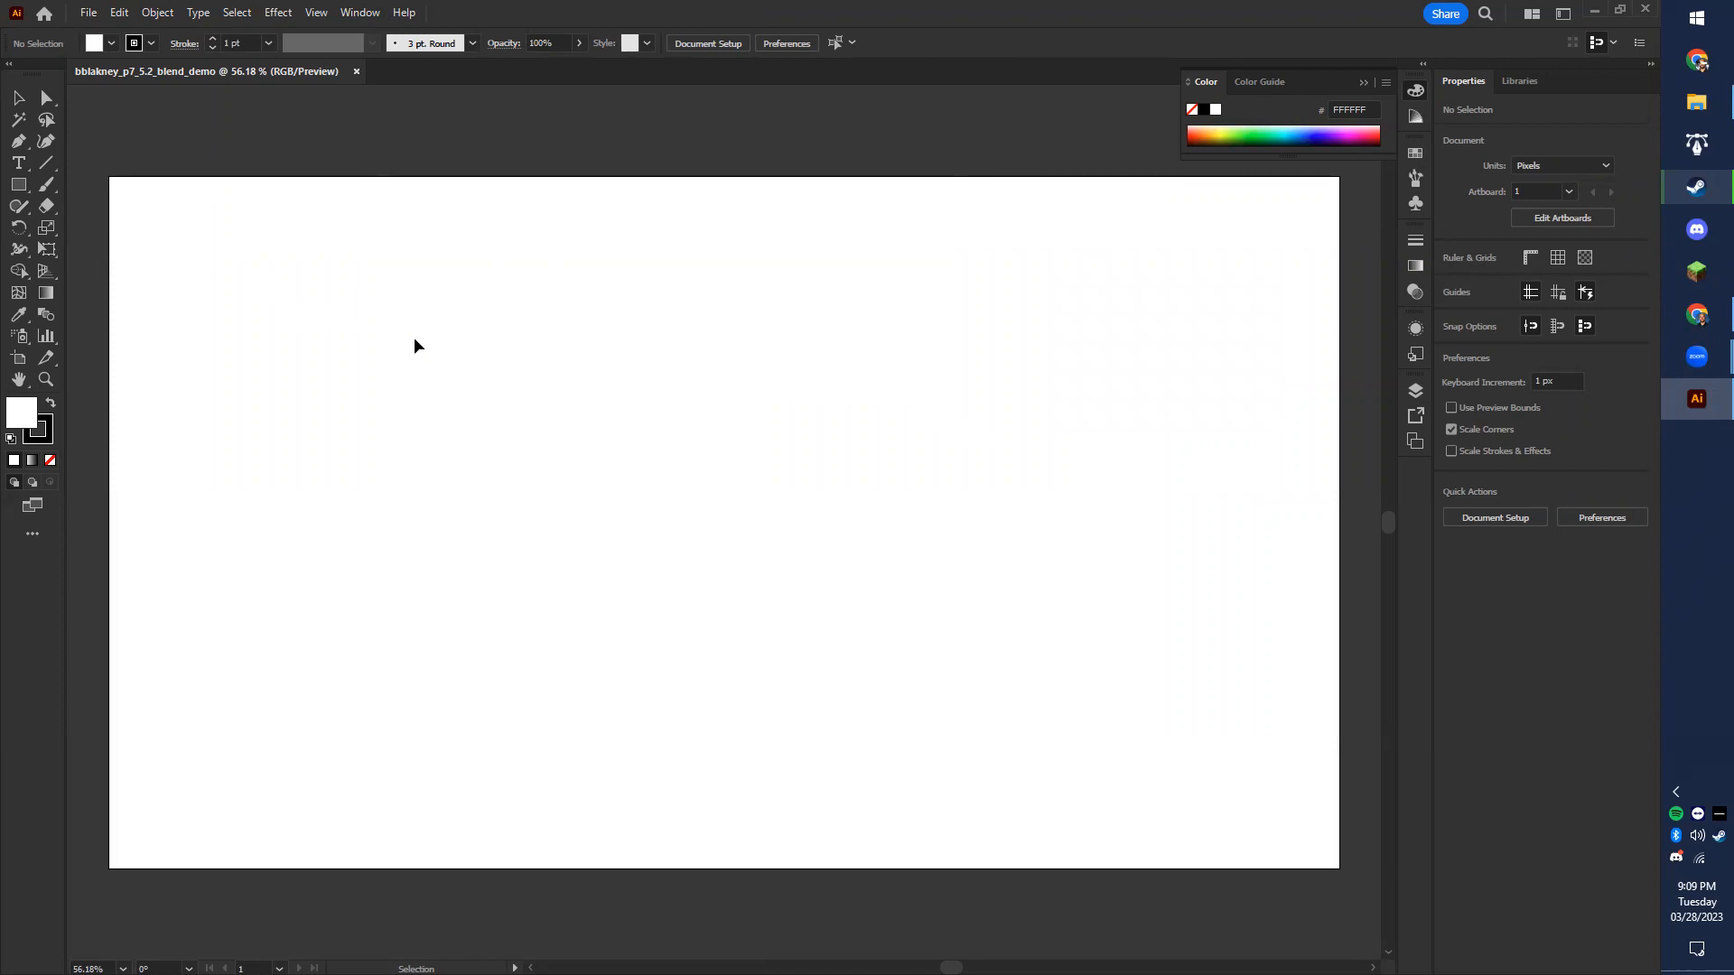
# - Switch to Chrome and examine the color wheel arrangements on the PROJ 5.2 assignment page
pyautogui.click(1696, 314)
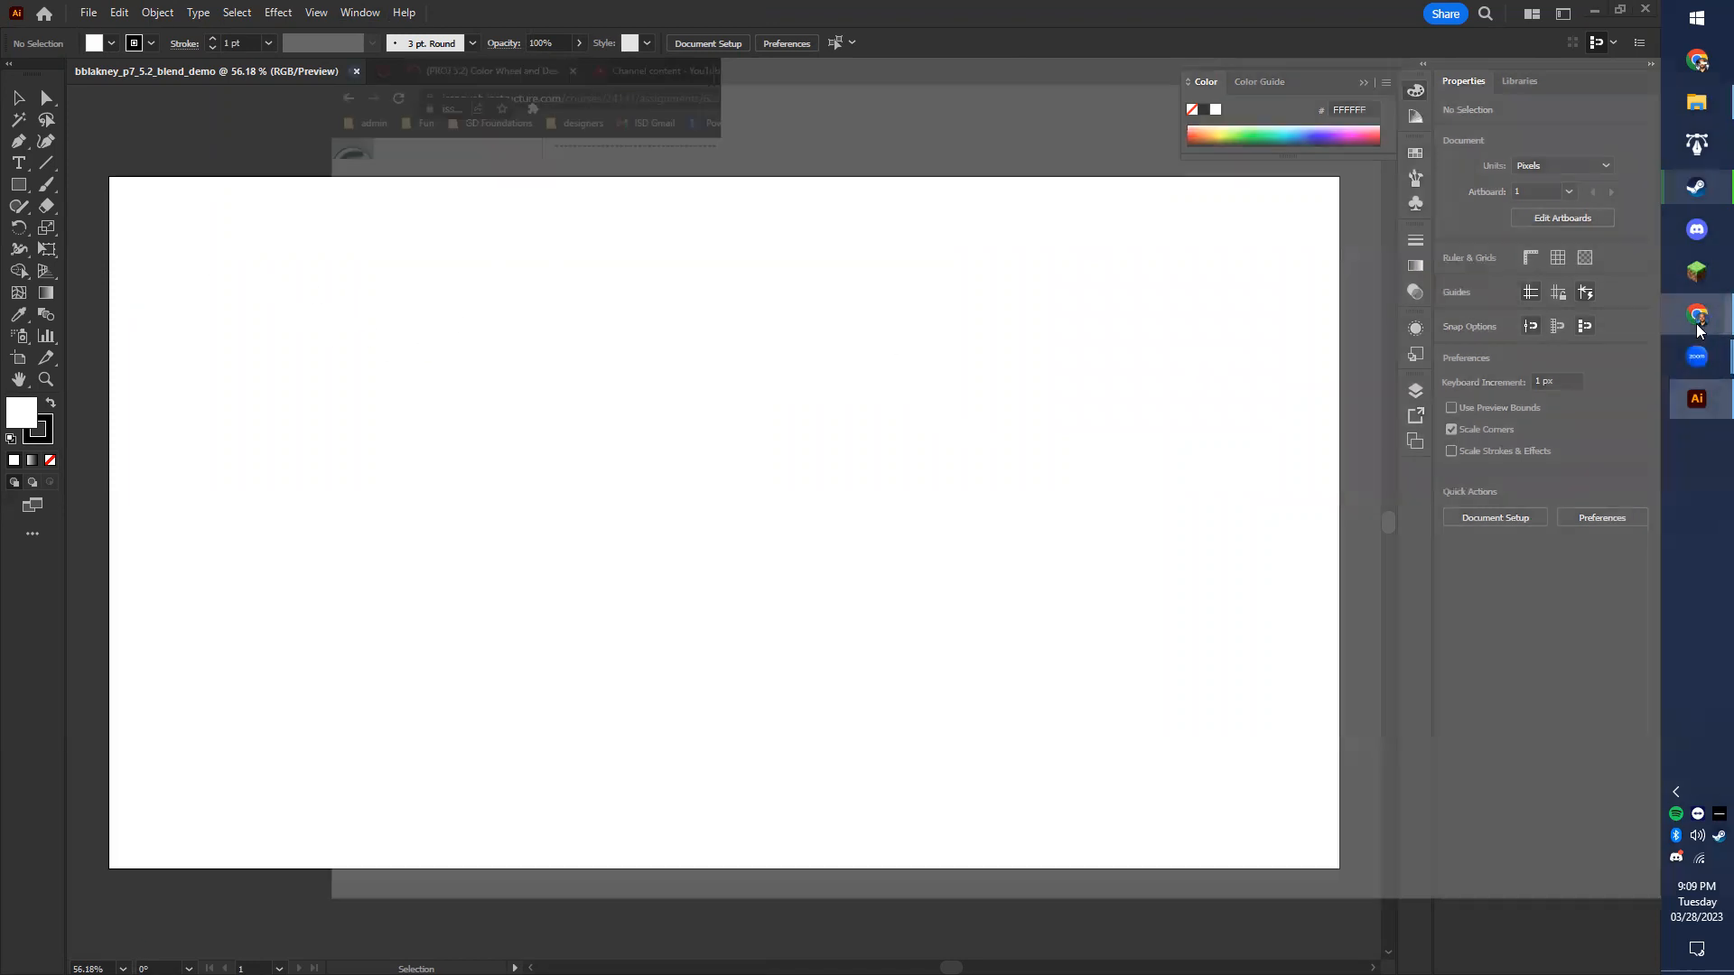
pyautogui.scroll(-5, 640, 435)
pyautogui.scroll(5, 488, 345)
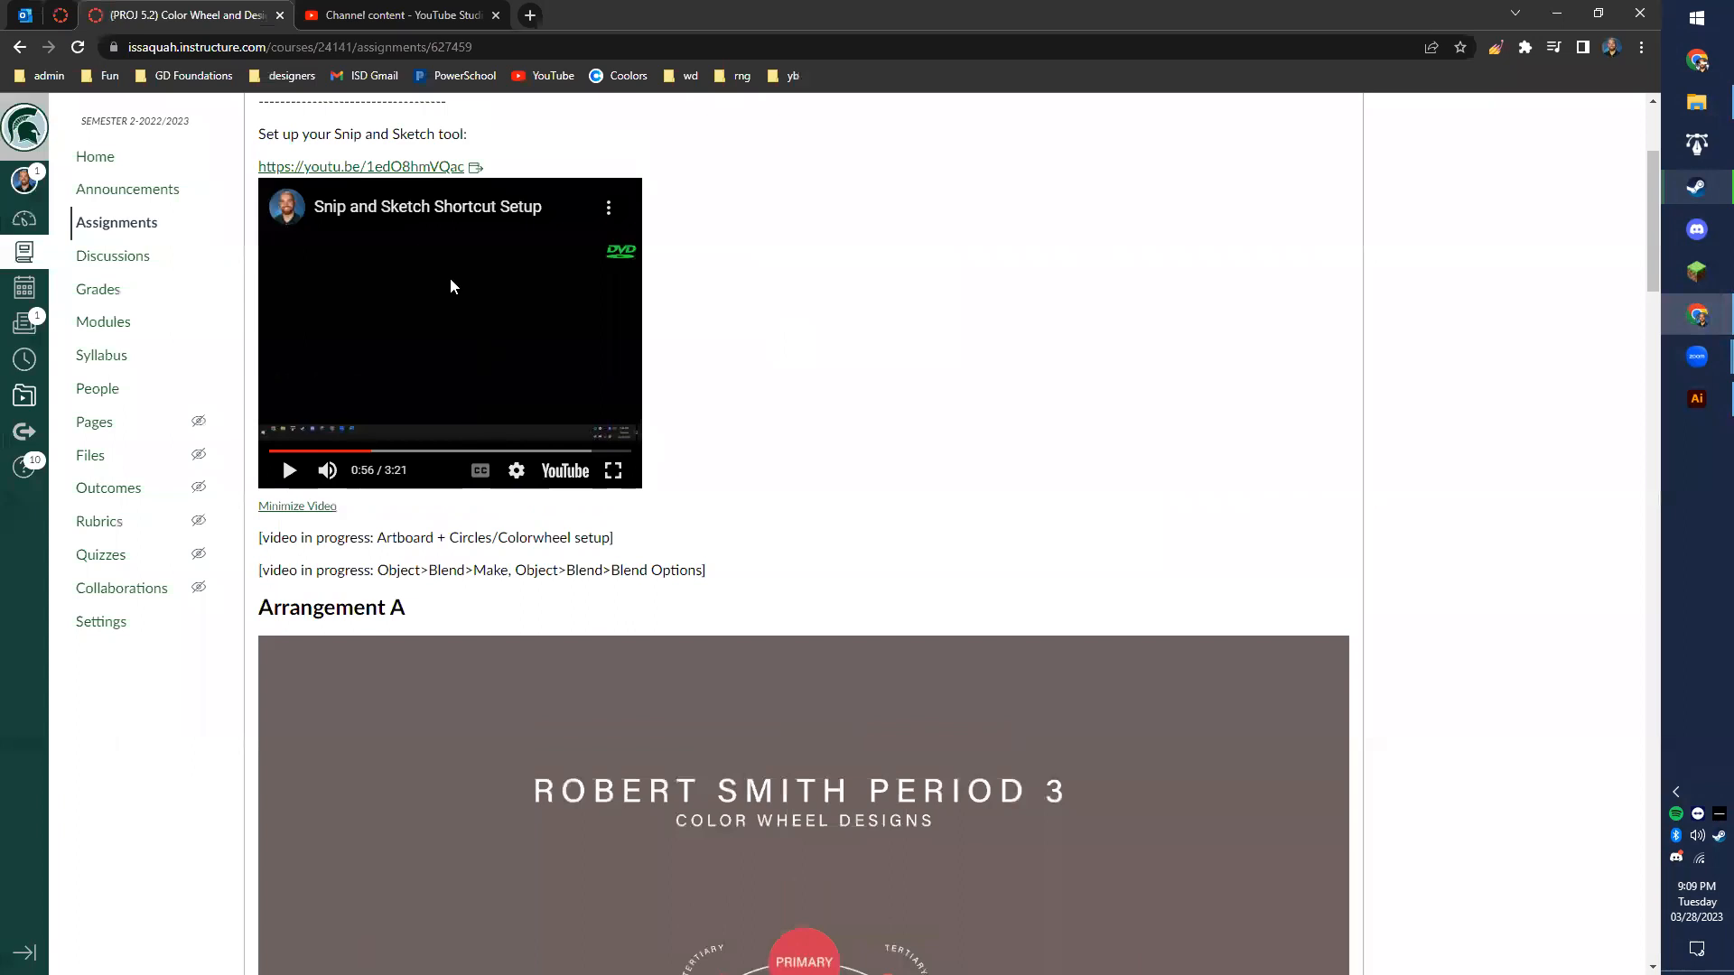
pyautogui.scroll(2, 480, 242)
pyautogui.scroll(-13, 383, 341)
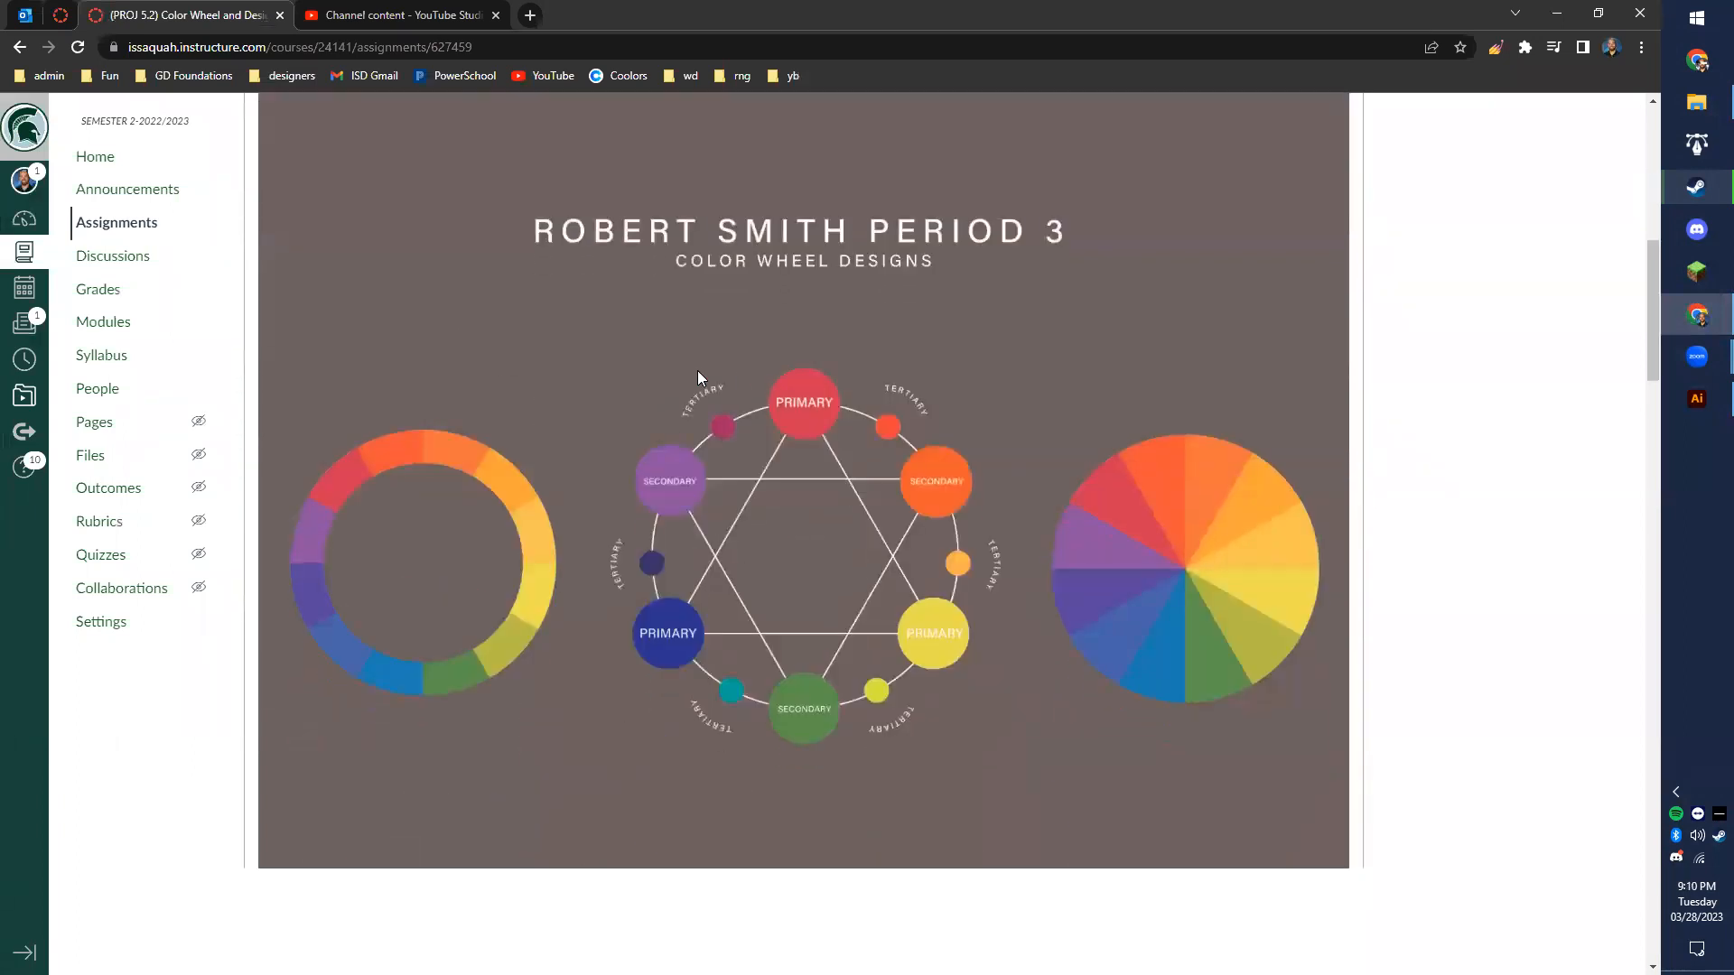
pyautogui.scroll(-5, 664, 367)
pyautogui.scroll(-6, 672, 371)
pyautogui.scroll(11, 813, 384)
pyautogui.scroll(5, 1039, 434)
pyautogui.scroll(-4, 1163, 487)
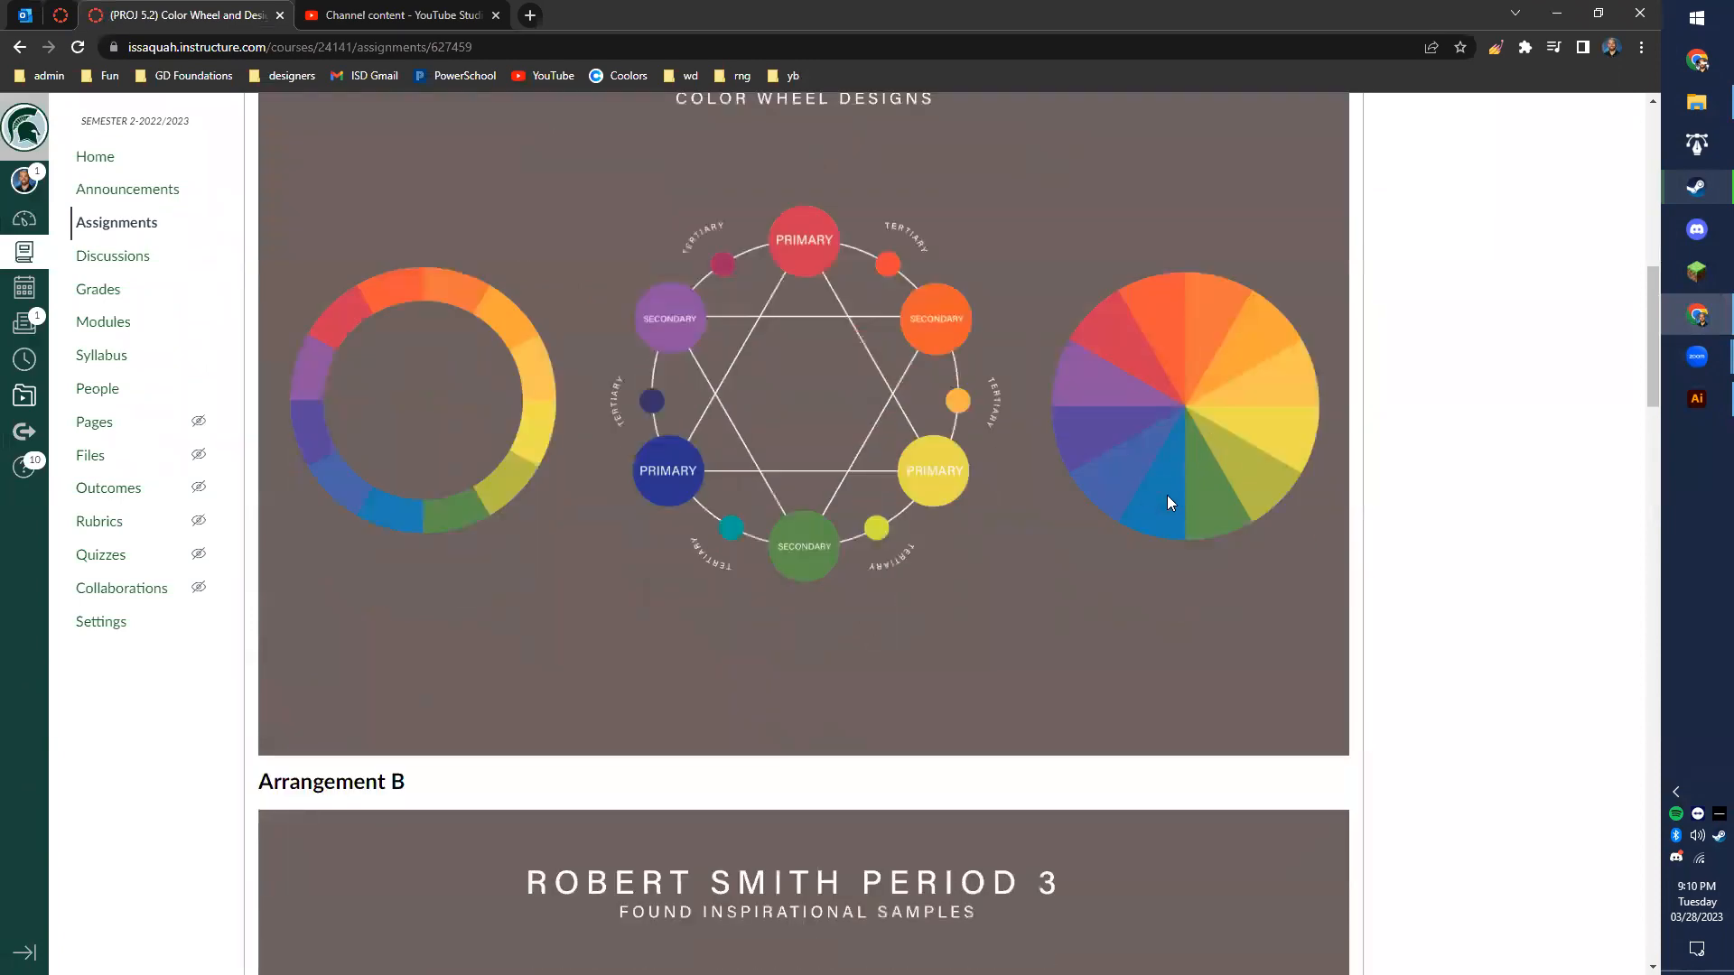
# - Snip the solid pie-style color wheel from Arrangement A and paste it into the Illustrator document at the artboard's upper-left corner
pyautogui.press('super+shift+s')
pyautogui.moveTo(1023, 229); pyautogui.dragTo(1336, 561)
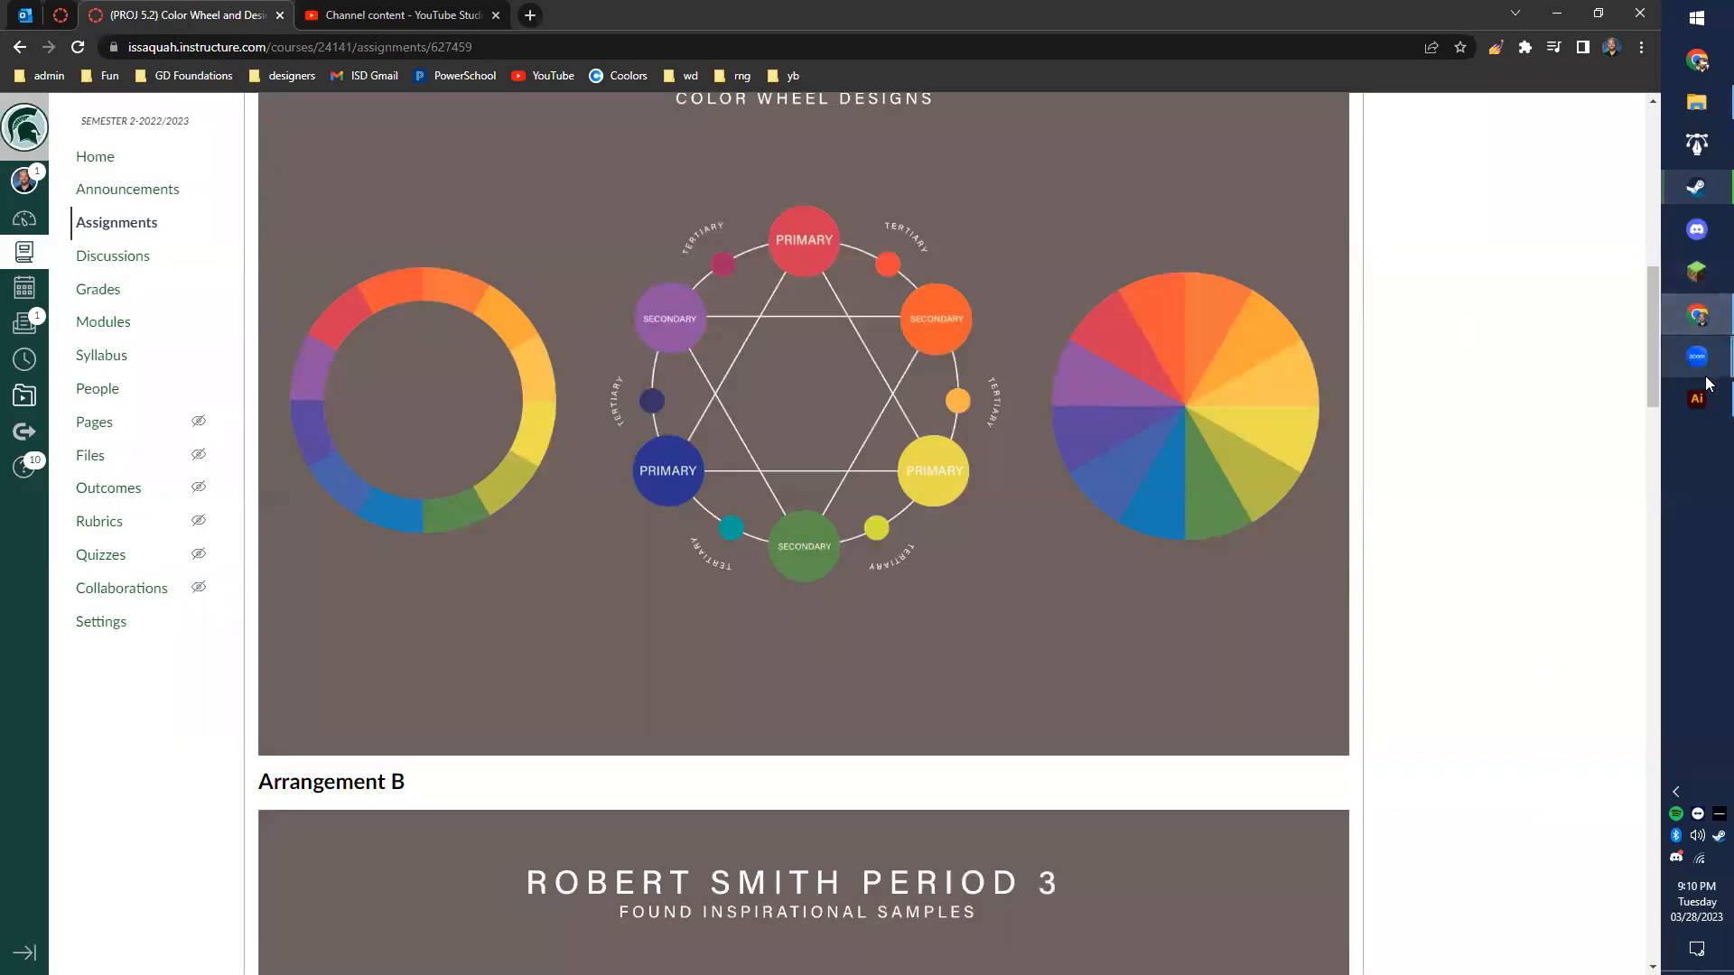
pyautogui.click(1681, 397)
pyautogui.hotkey('ctrl', 'v')
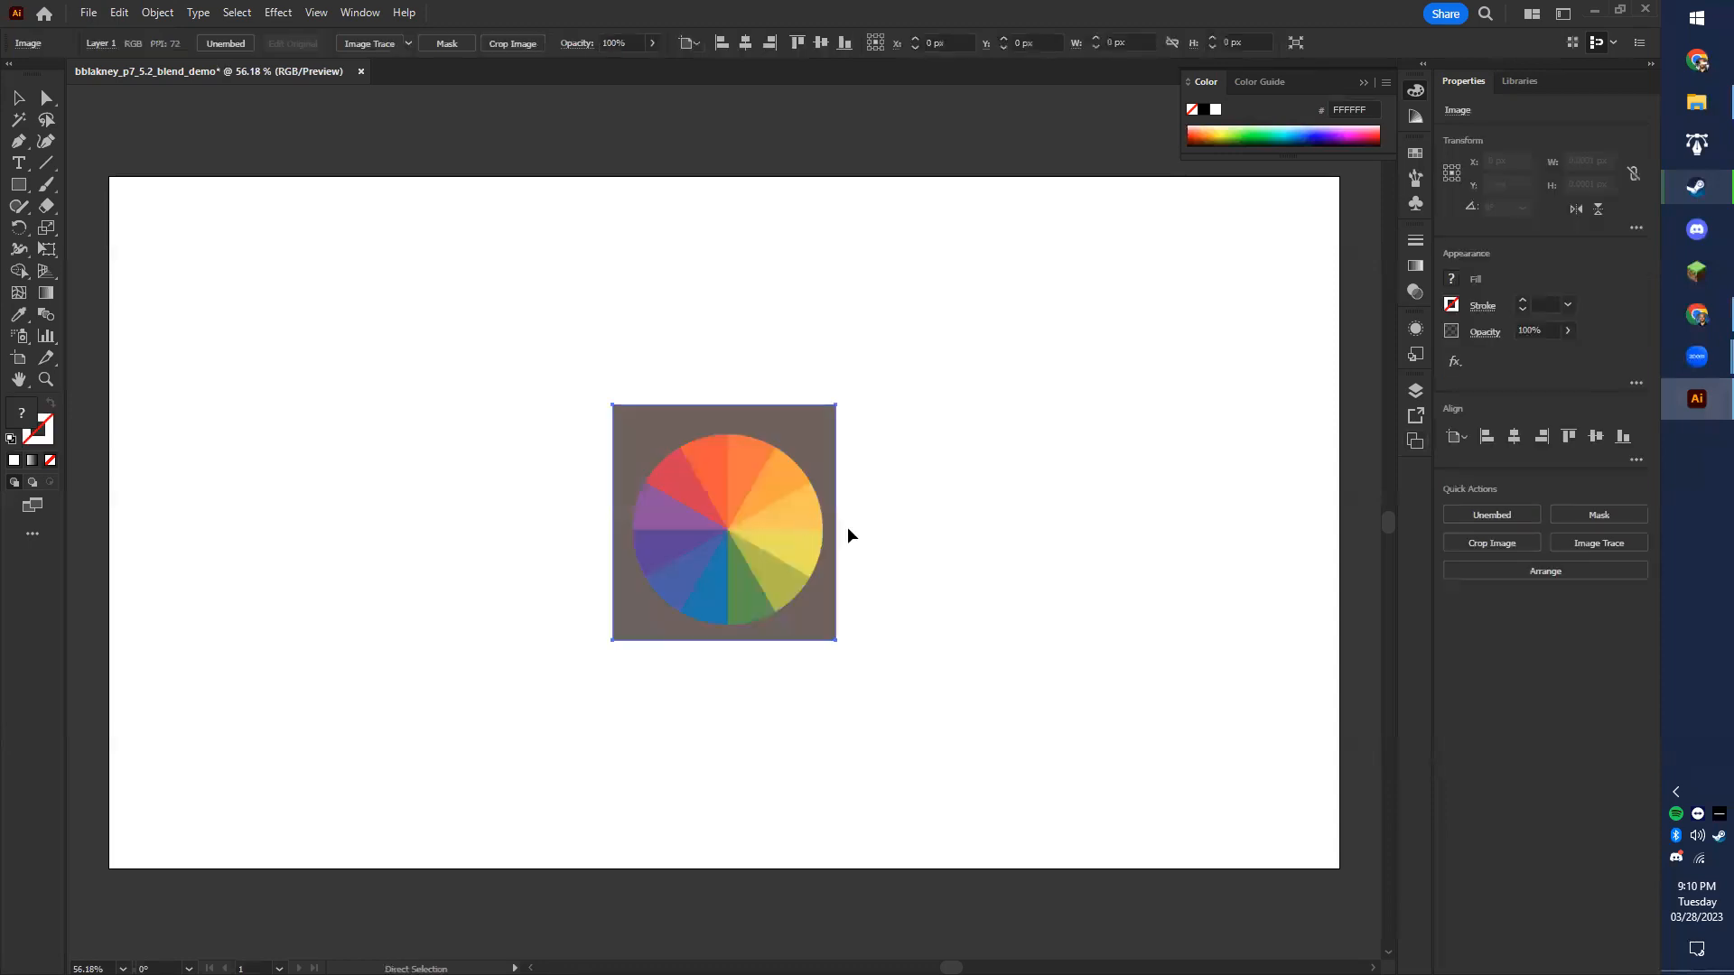
pyautogui.moveTo(682, 499); pyautogui.dragTo(238, 322)
pyautogui.click(821, 514)
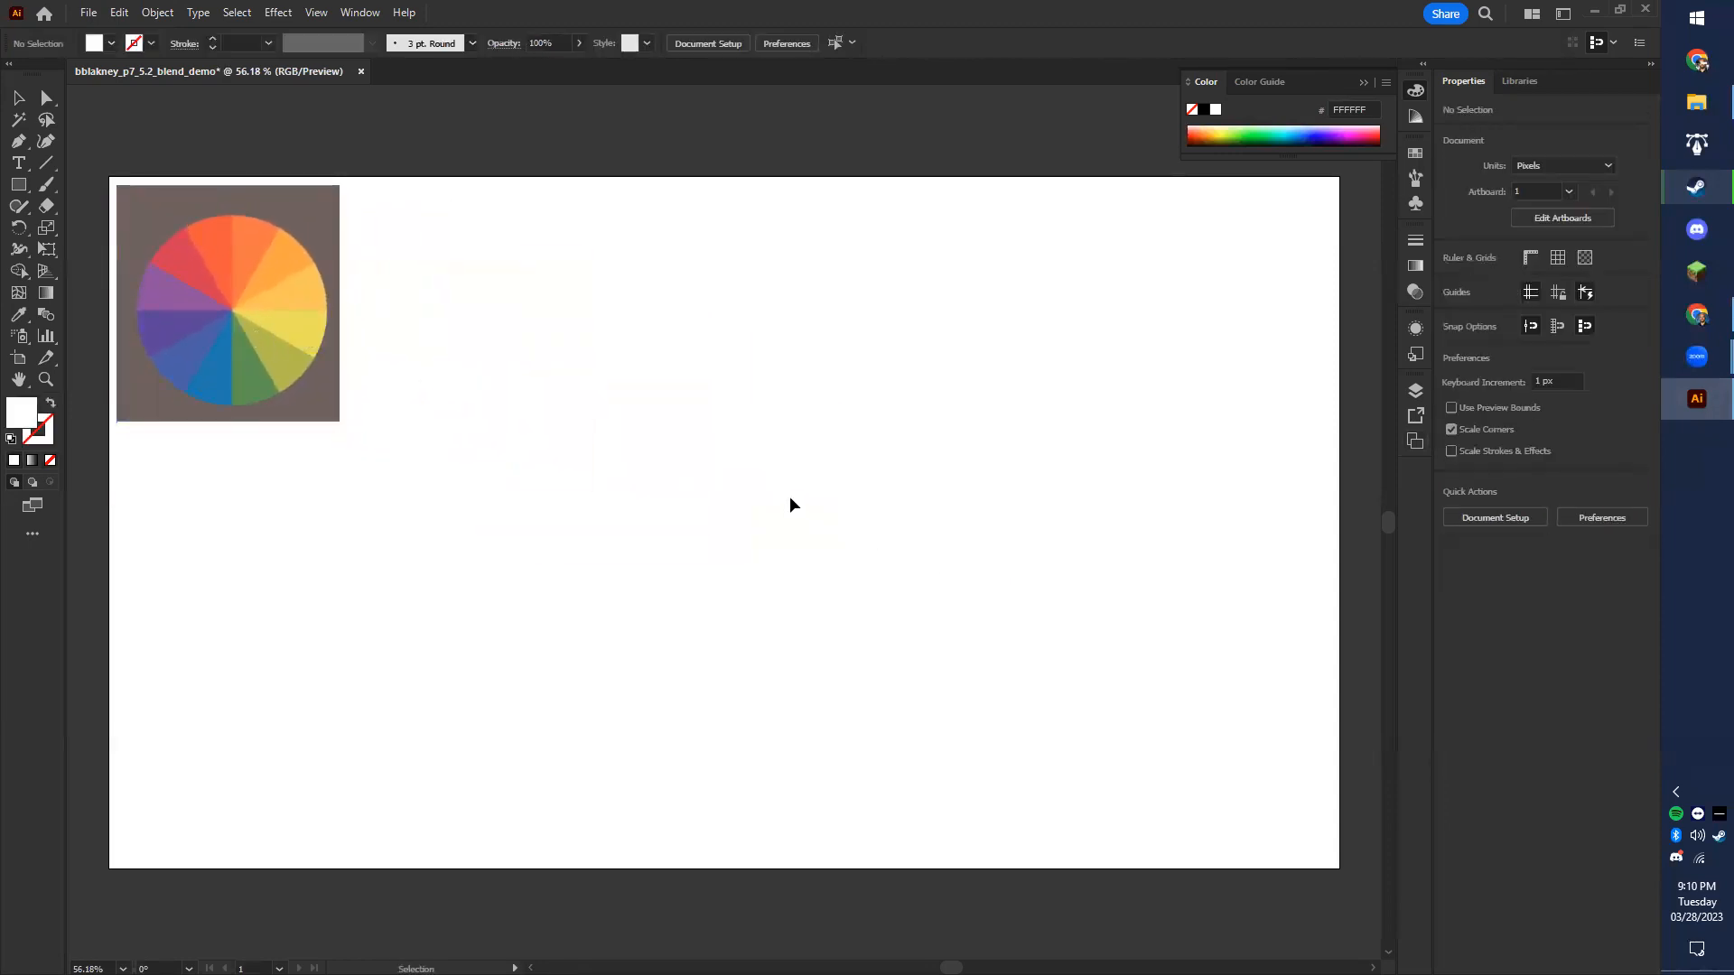
# - Move the color wheel image off the artboard, past its left edge
pyautogui.scroll(-1, 791, 503)
pyautogui.press('space')
pyautogui.moveTo(772, 532); pyautogui.dragTo(952, 551)
pyautogui.moveTo(457, 312); pyautogui.dragTo(195, 391)
pyautogui.click(980, 519)
pyautogui.press('space')
pyautogui.moveTo(981, 520); pyautogui.dragTo(833, 491)
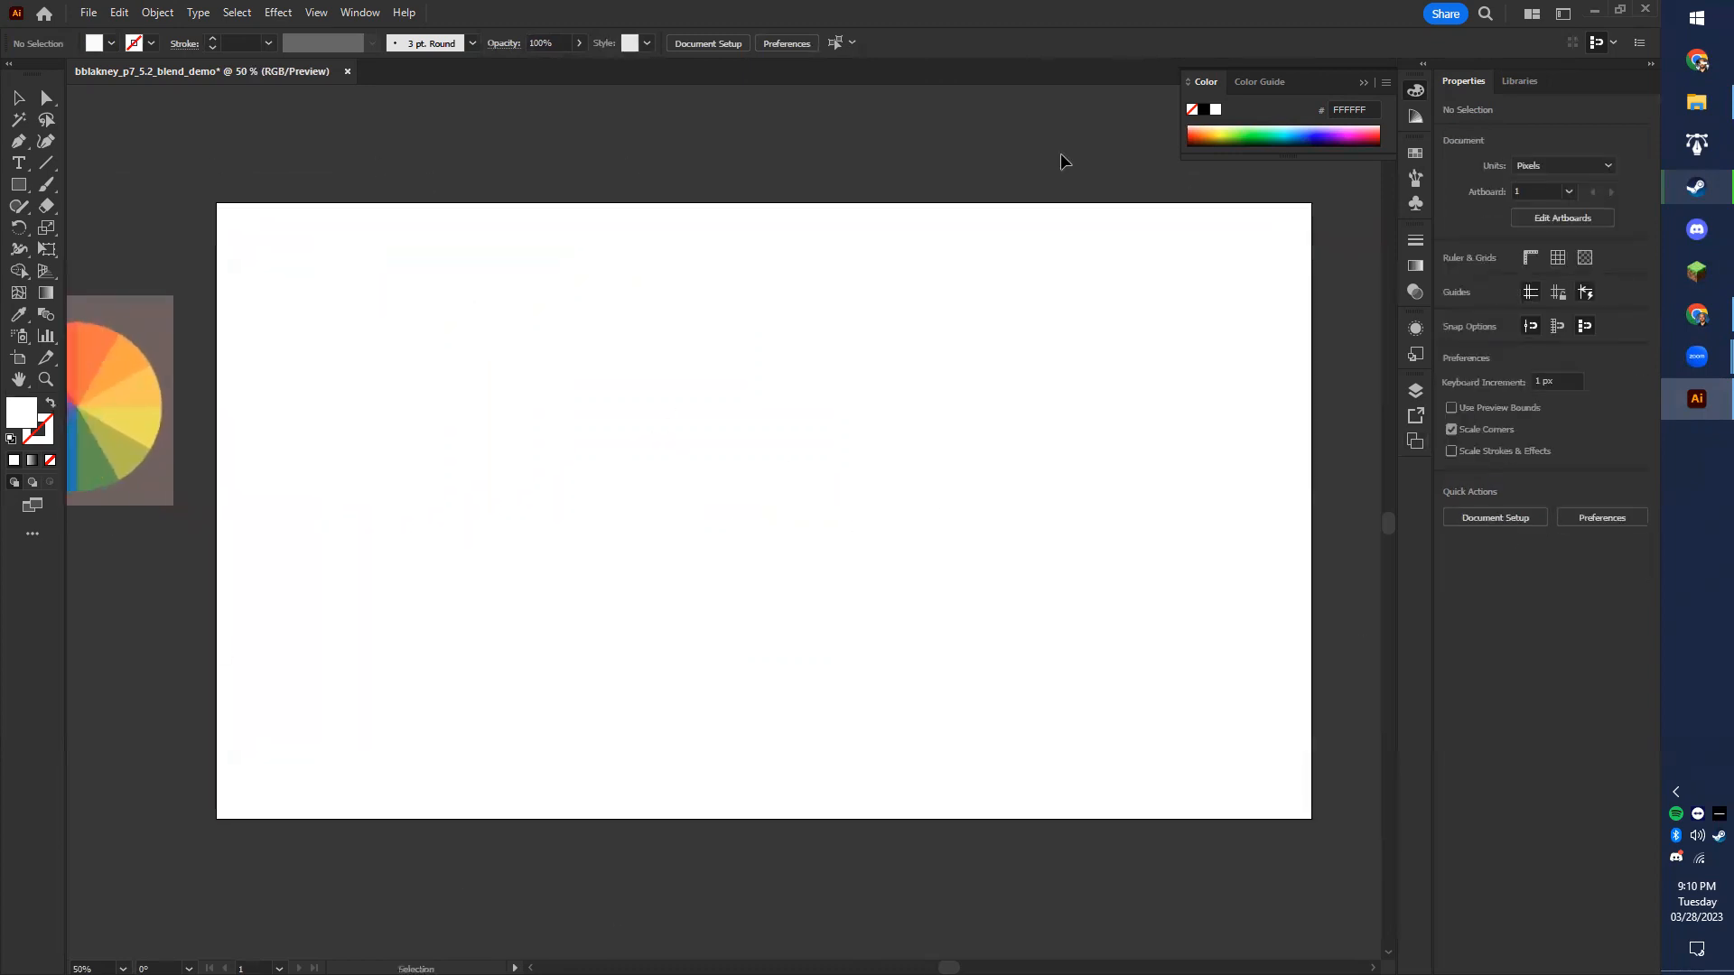
pyautogui.press('space')
pyautogui.moveTo(481, 562); pyautogui.dragTo(503, 585)
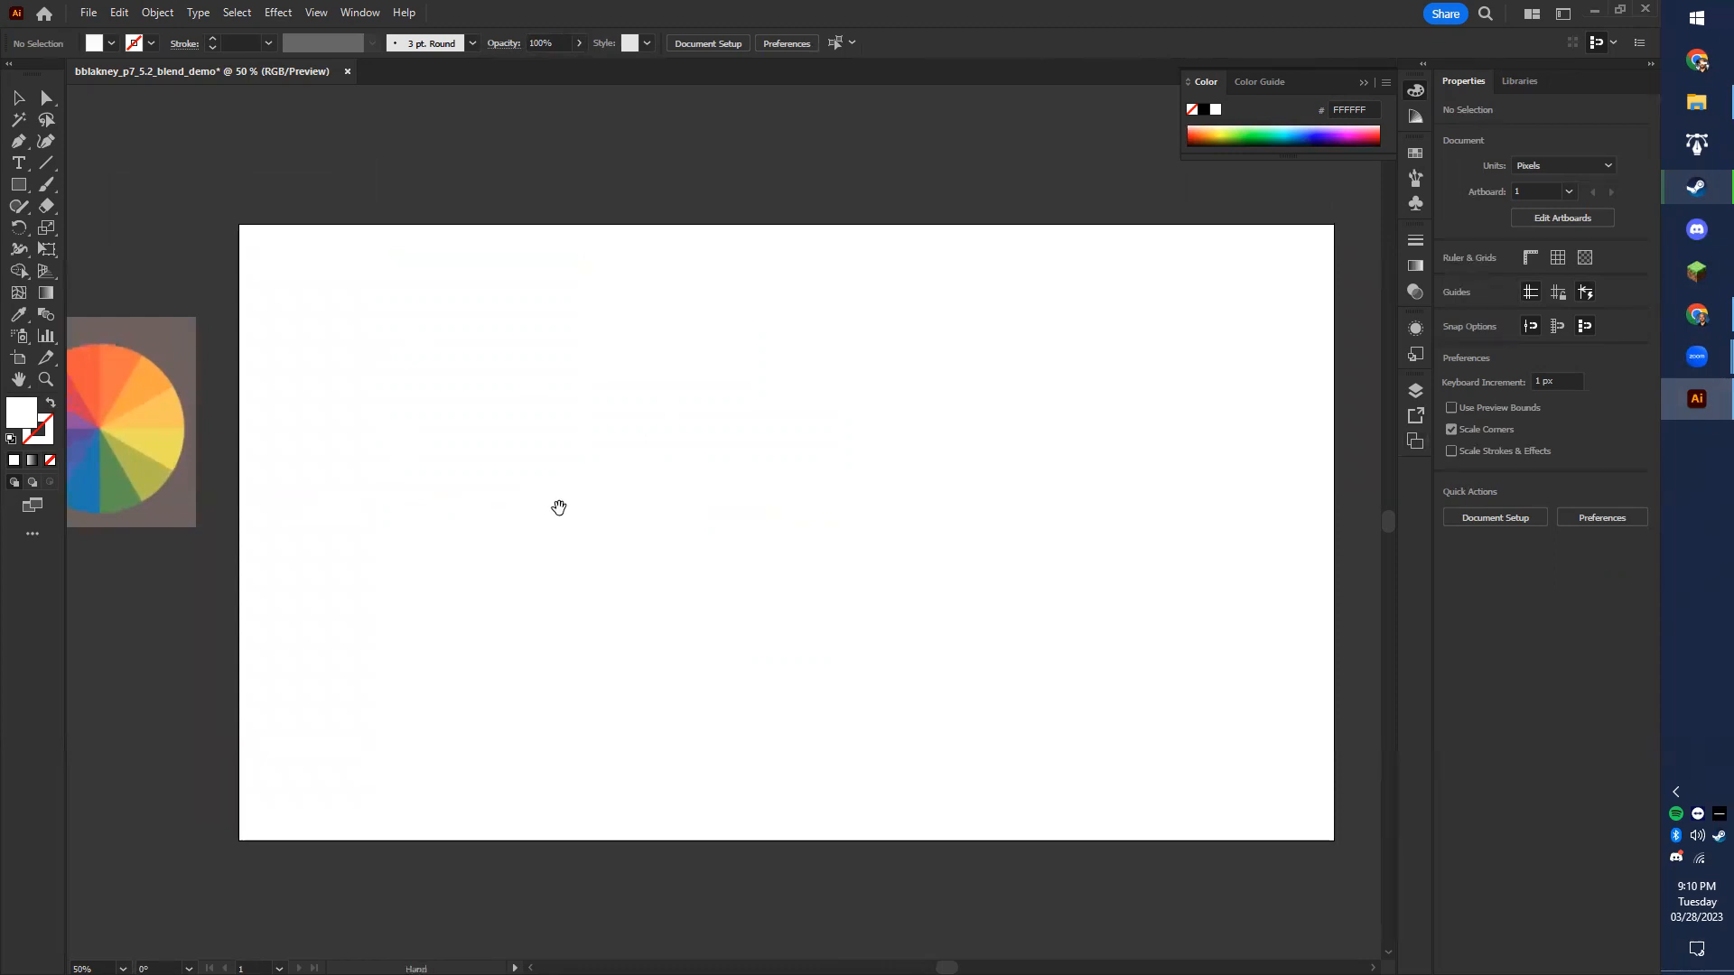
pyautogui.press('space')
pyautogui.moveTo(569, 511); pyautogui.dragTo(778, 494)
pyautogui.moveTo(1021, 448); pyautogui.dragTo(797, 443)
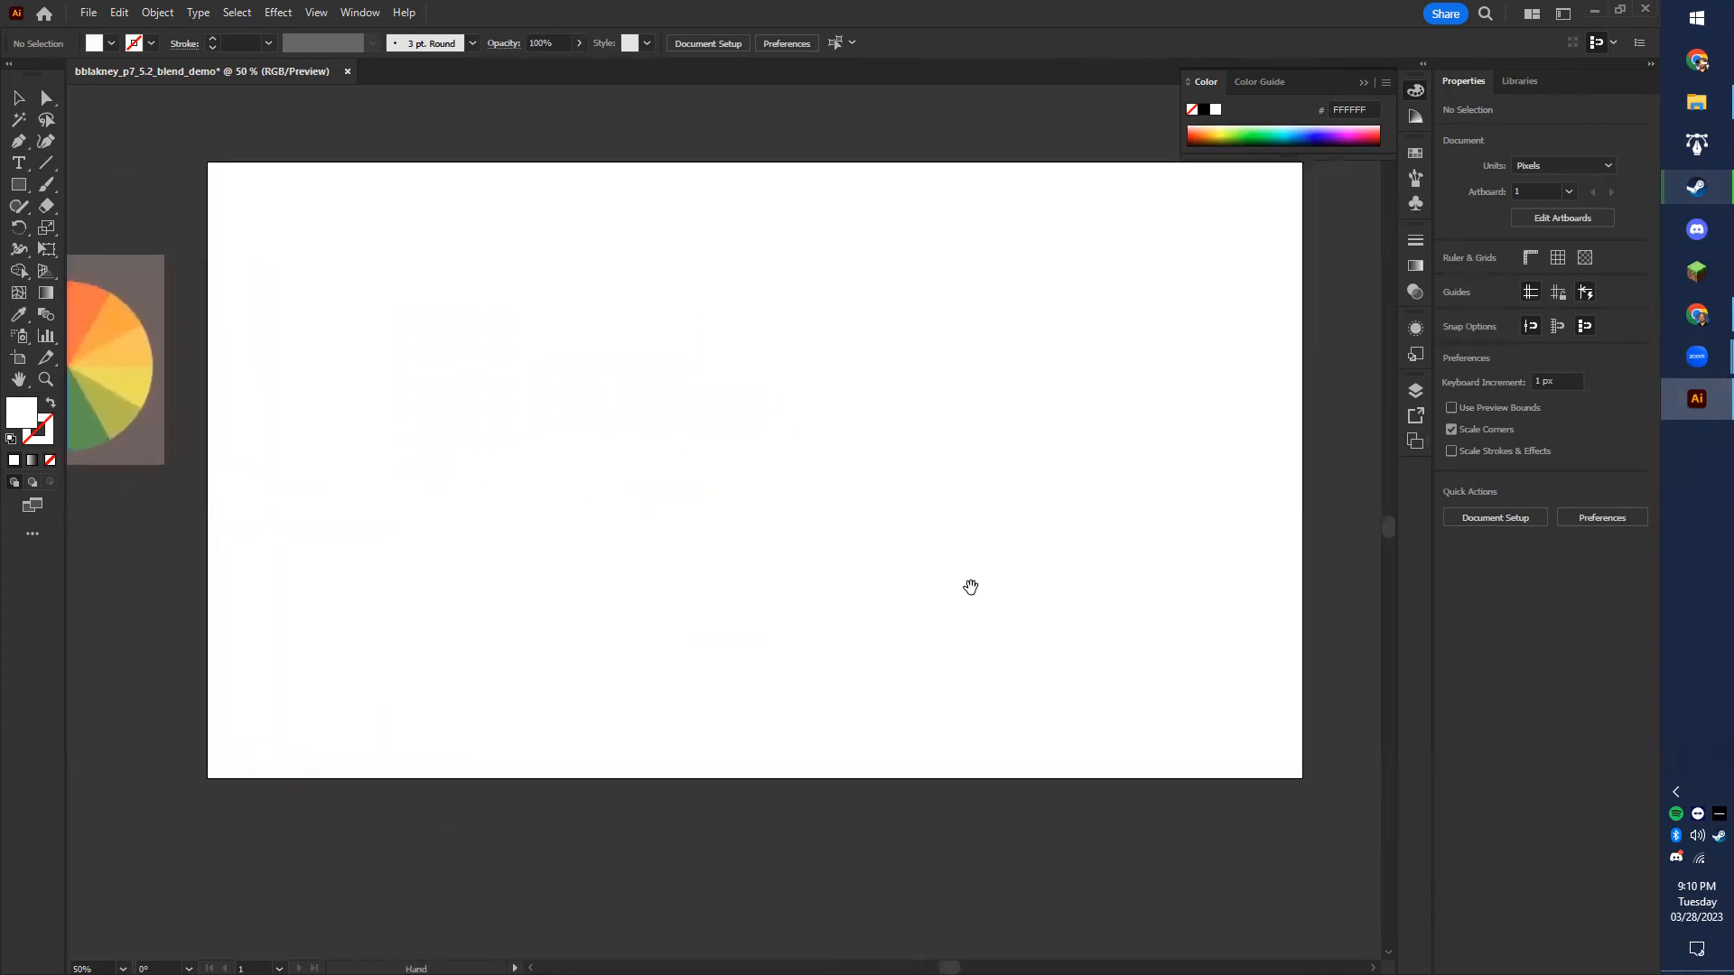
# - Move the color wheel image onto the artboard's upper-left corner and enlarge it proportionally to about 612 x 647 px
pyautogui.click(161, 379)
pyautogui.moveTo(160, 380); pyautogui.dragTo(423, 354)
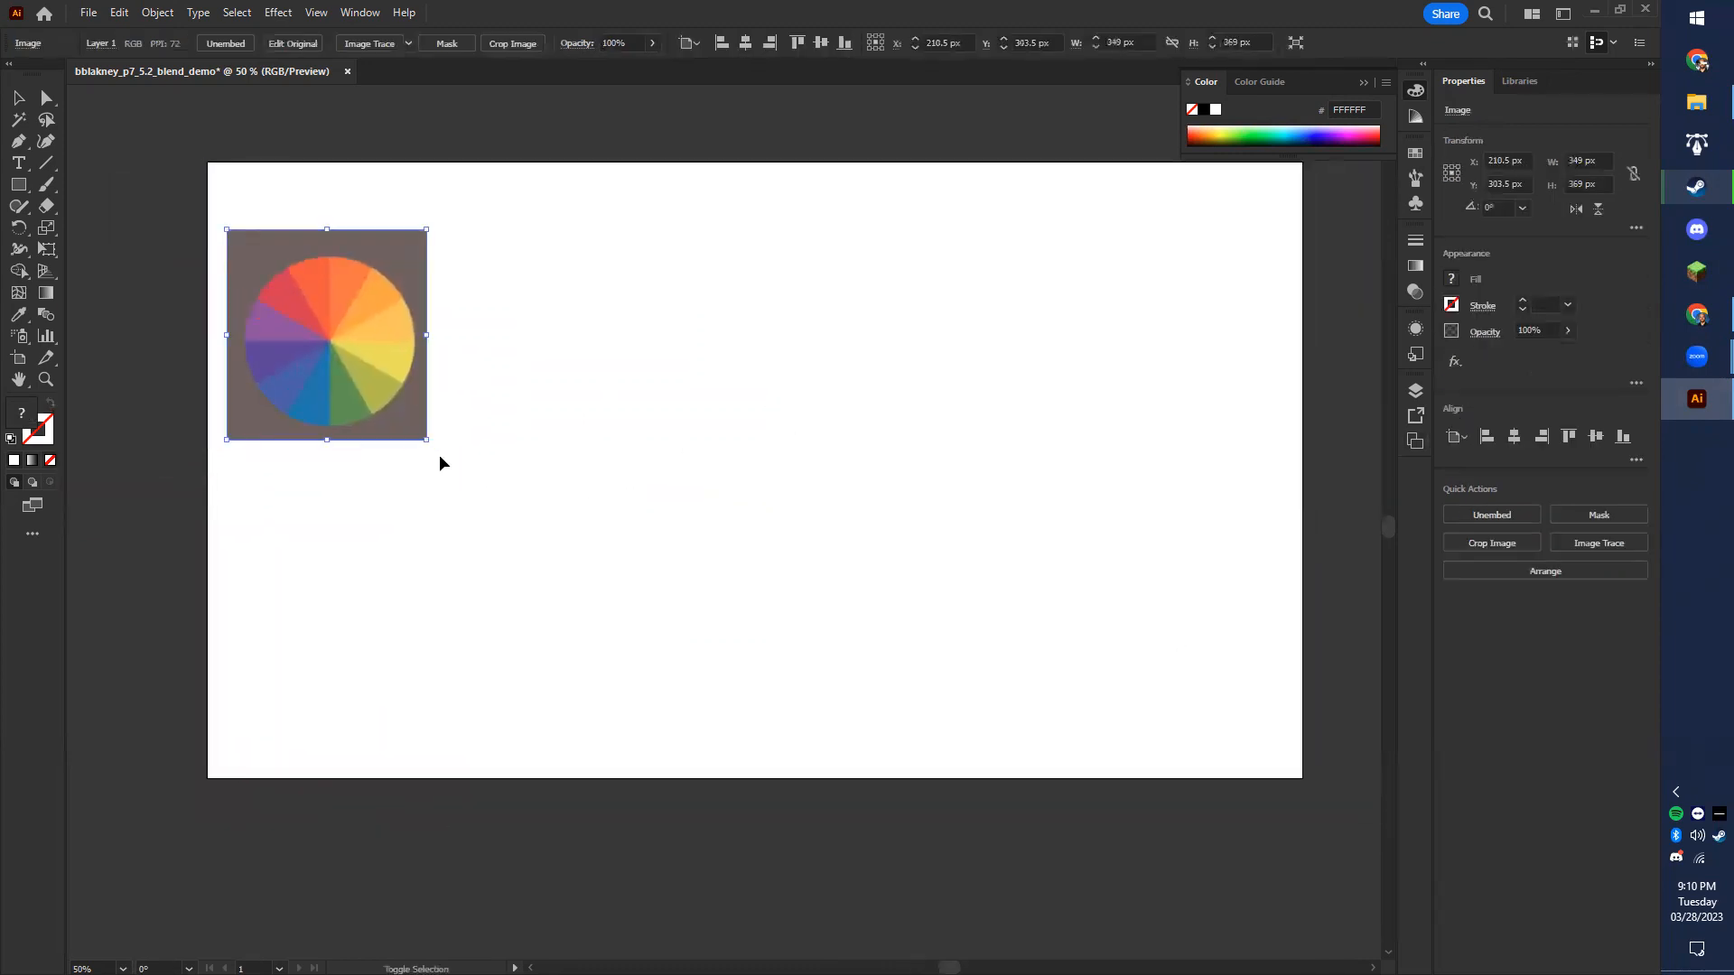
pyautogui.moveTo(426, 441); pyautogui.dragTo(577, 599)
pyautogui.moveTo(503, 519); pyautogui.dragTo(484, 455)
# - Try to find the keystroke display app by searching Windows for "keyboard visua" and "vovs", then clear the search text
pyautogui.click(1679, 9)
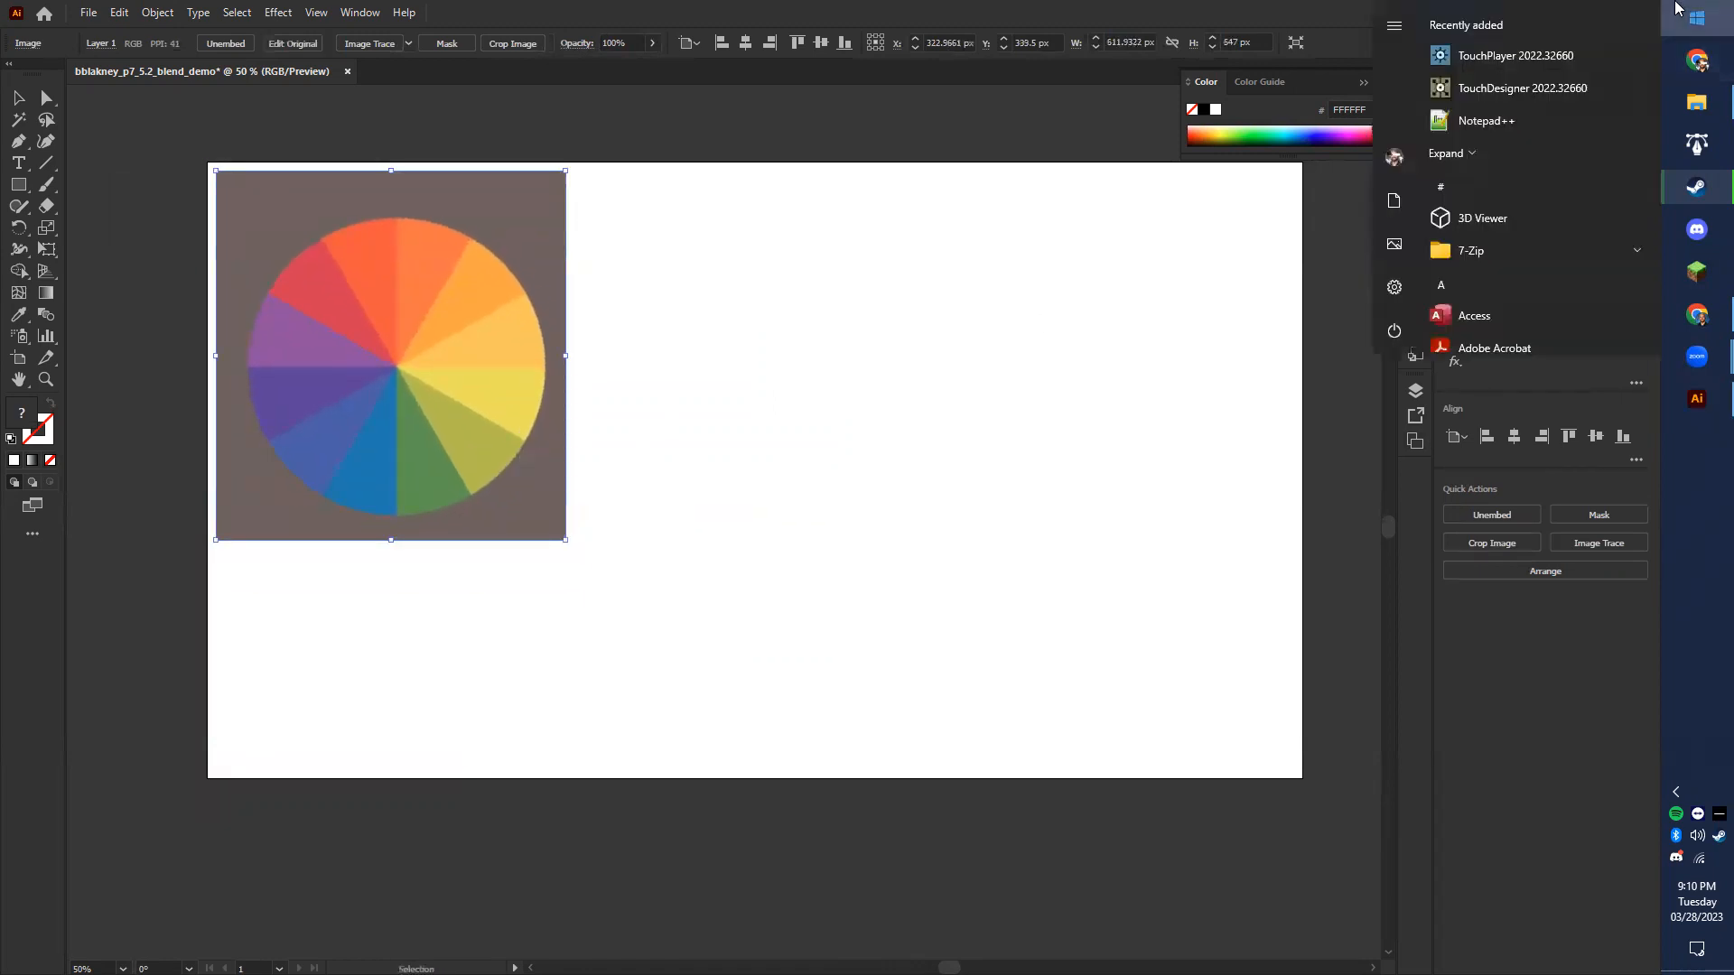
pyautogui.write('keyboa')
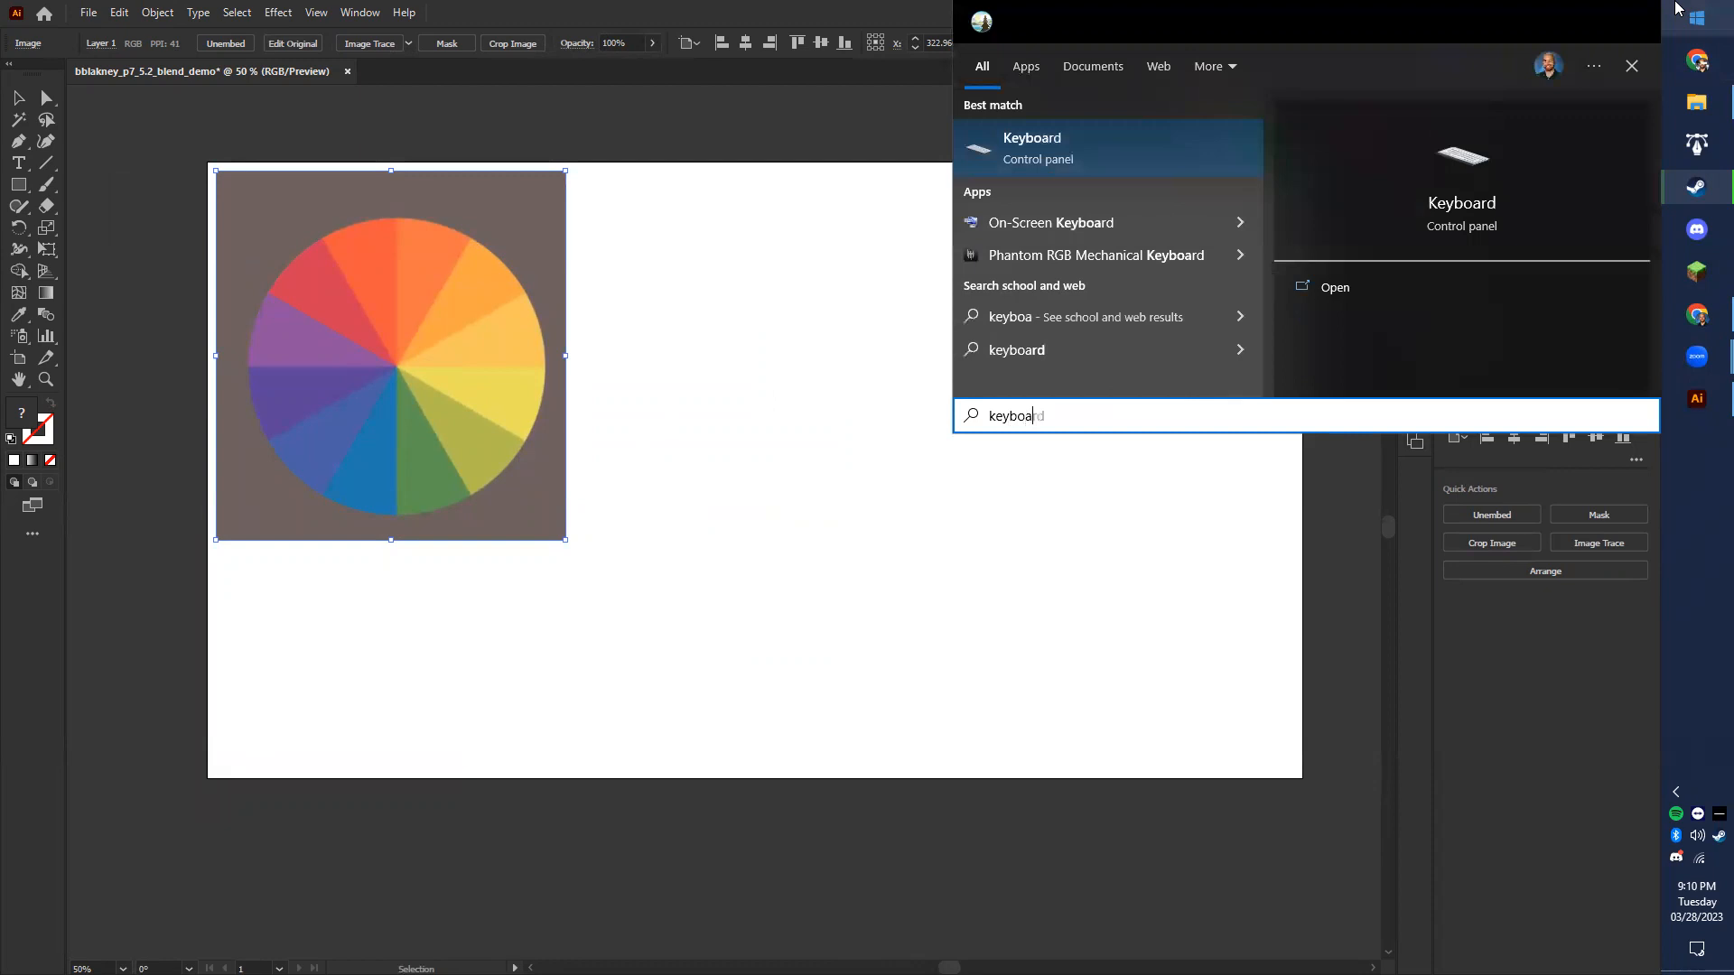
pyautogui.write('rd v')
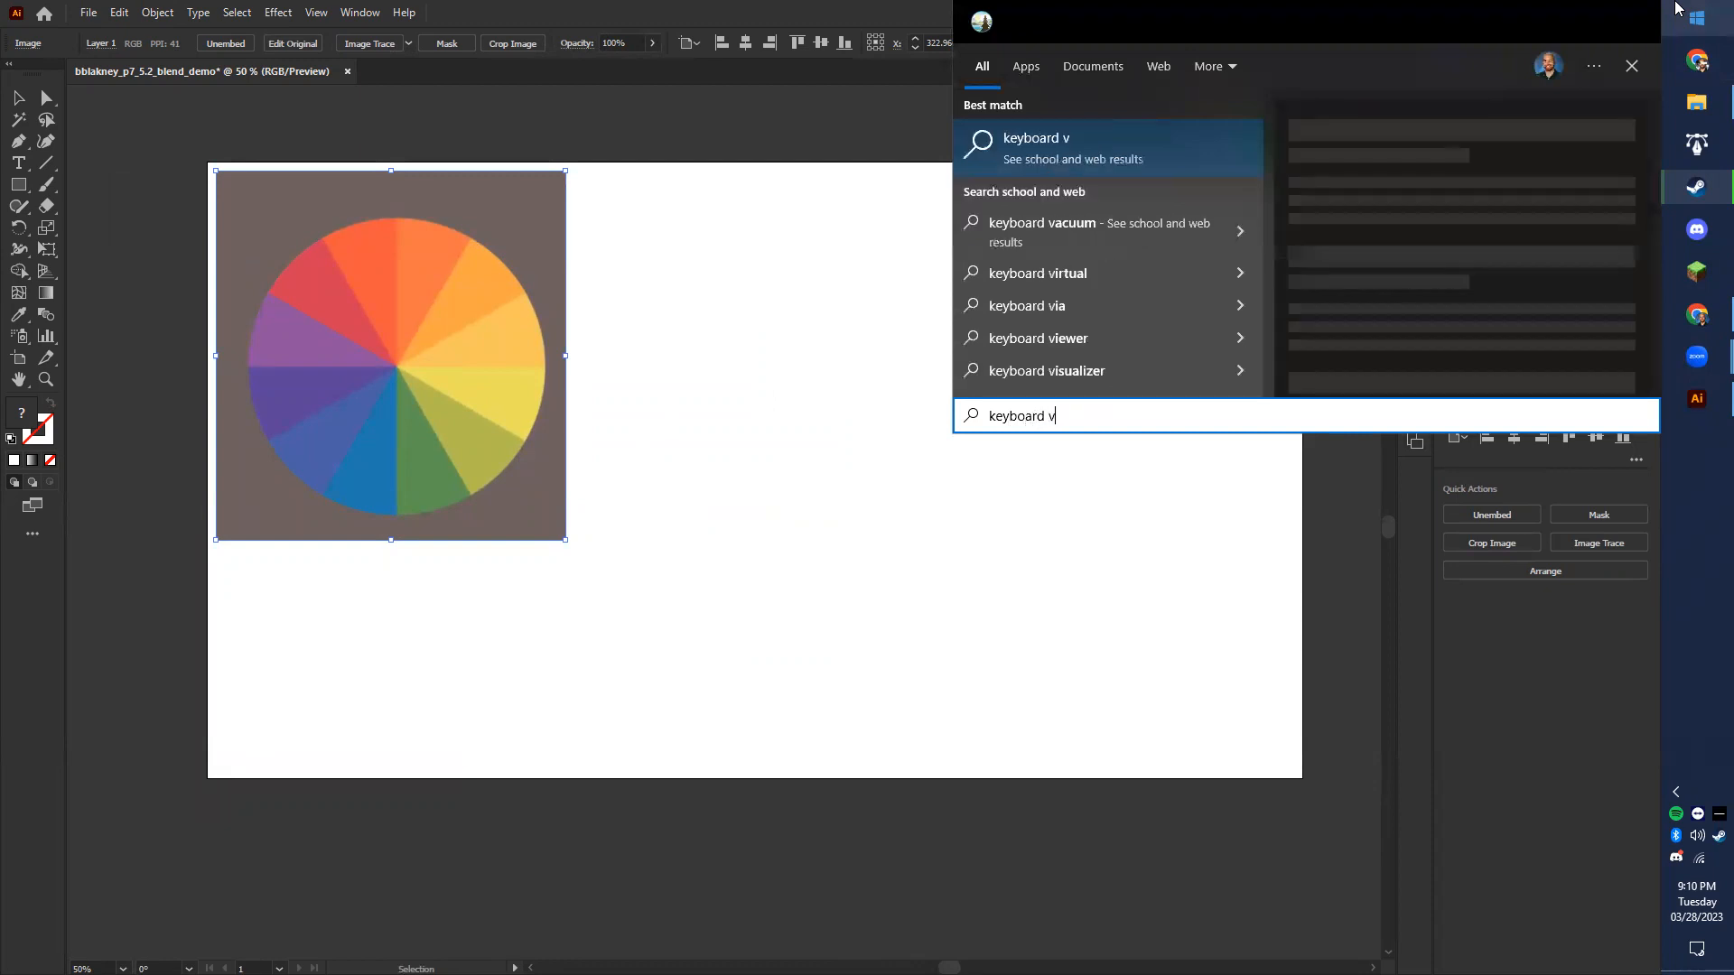
pyautogui.write('isua')
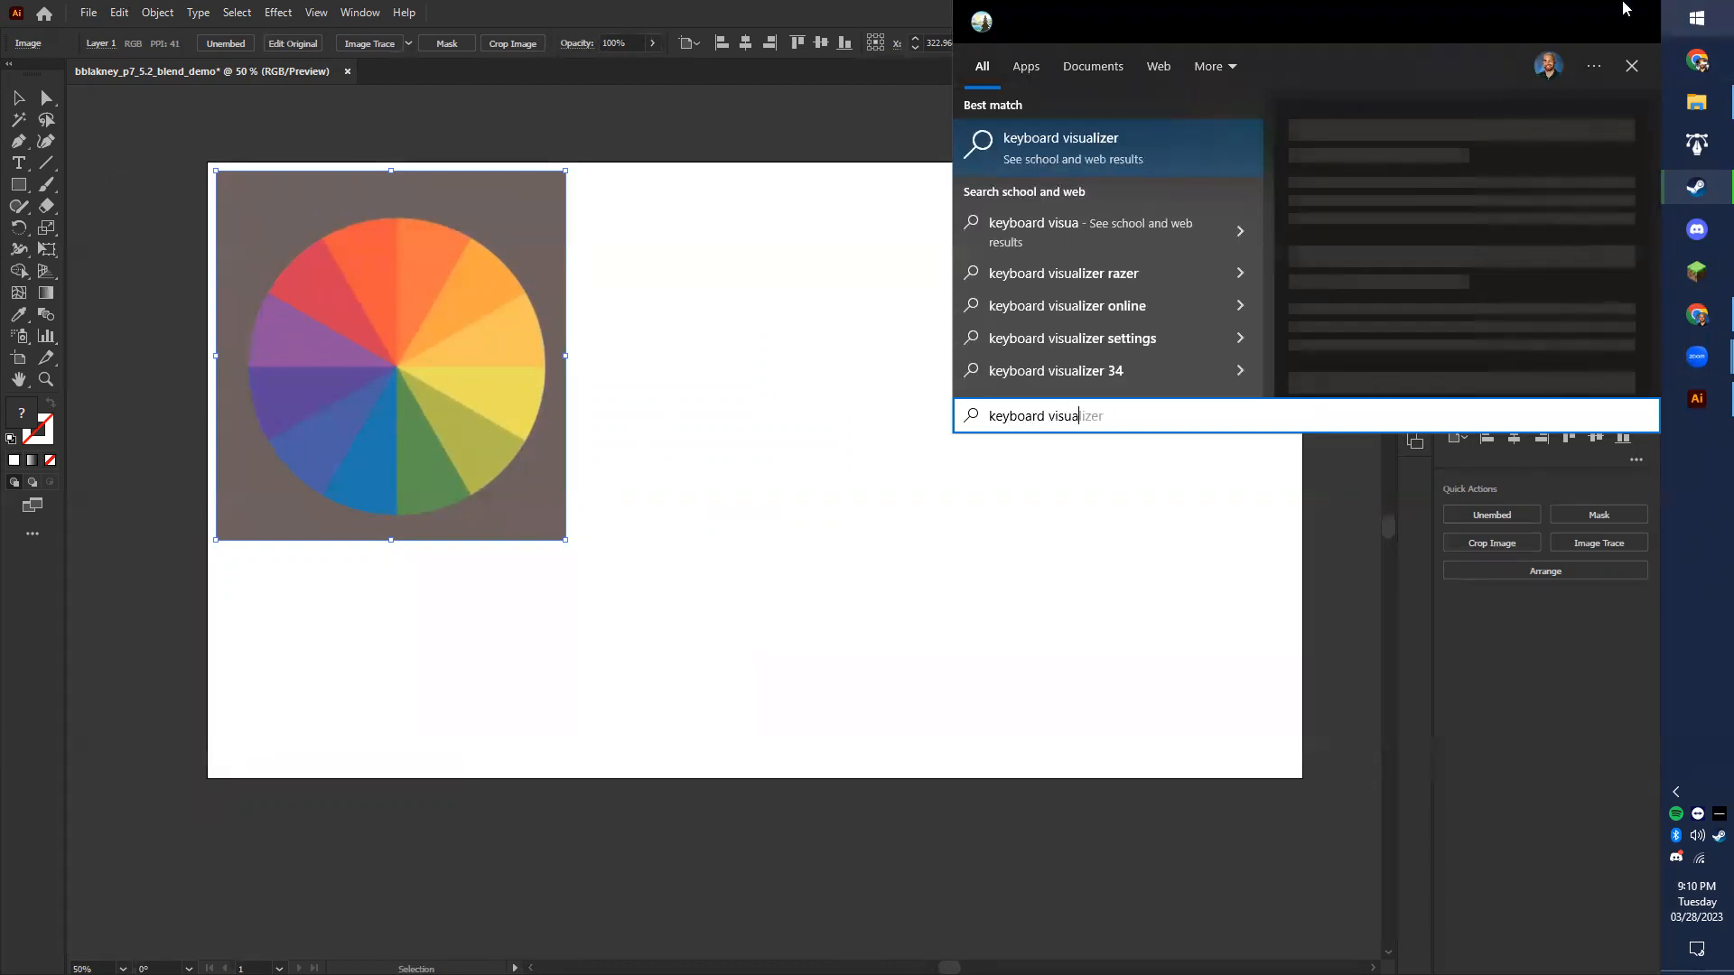
pyautogui.moveTo(1130, 419); pyautogui.dragTo(888, 449)
pyautogui.write('vov')
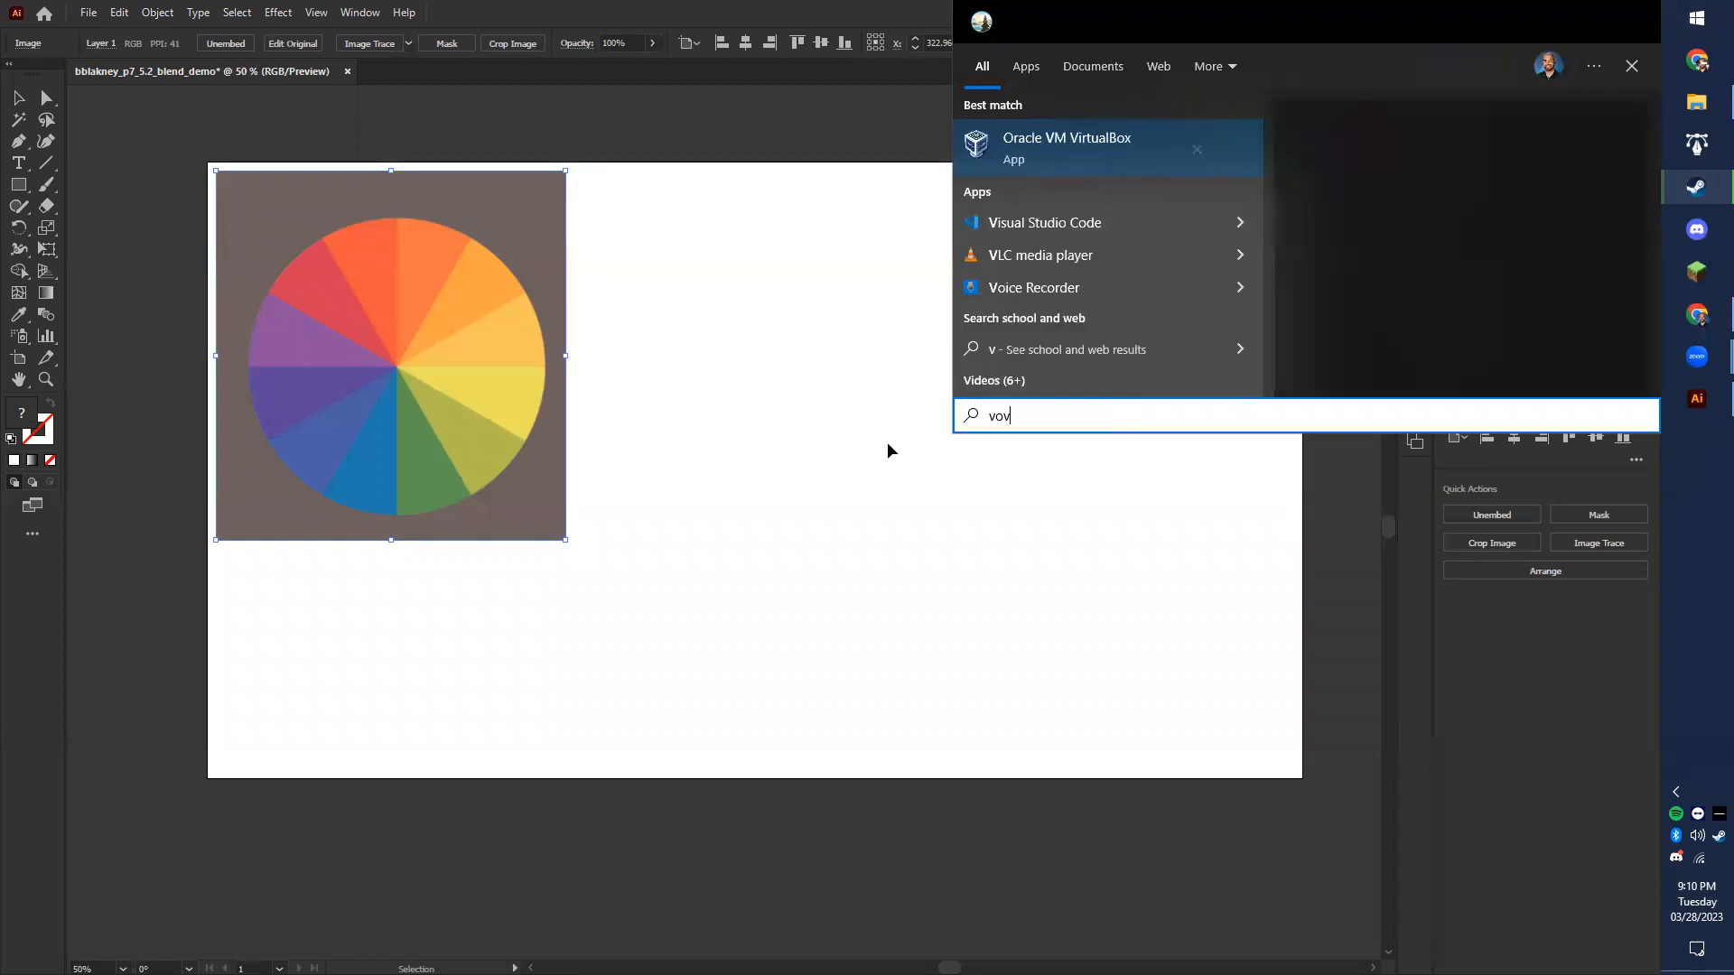
pyautogui.write('so')
pyautogui.press('BackSpace')
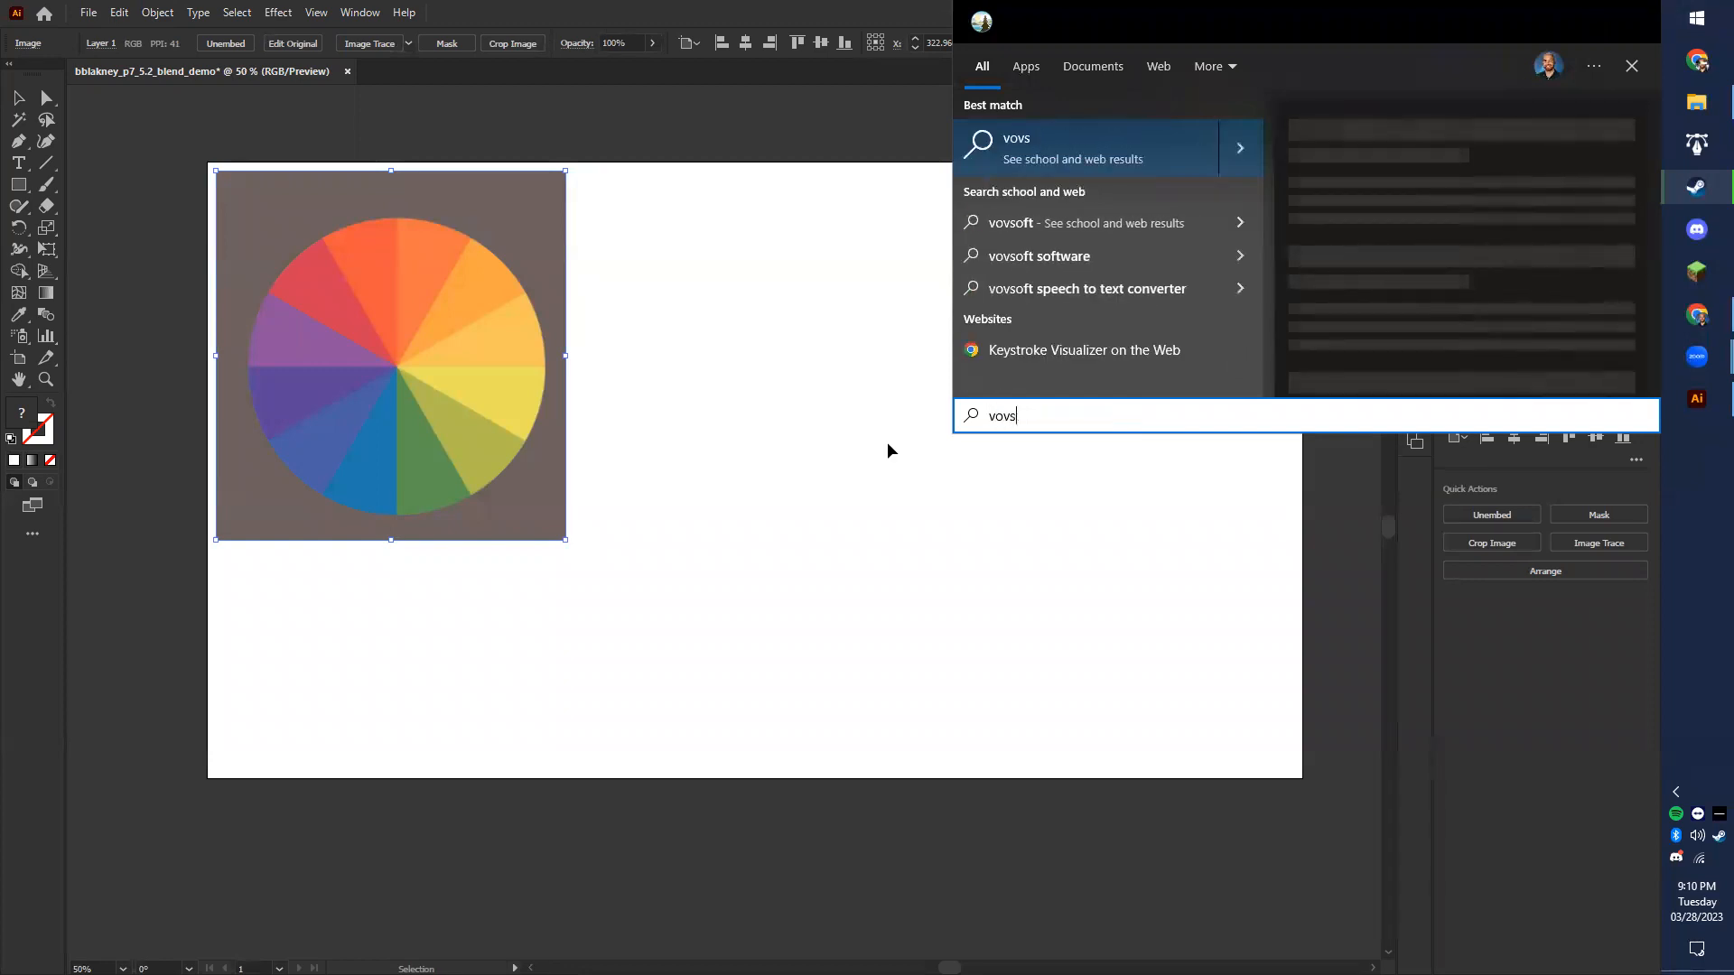
pyautogui.press('BackSpace')
pyautogui.press('BackSpace')
pyautogui.press('BackSpace')
pyautogui.press('BackSpace')
# - Search Windows for "keys", launch Keystroke Visualizer, and save its settings with Show Mouse Buttons turned off
pyautogui.write('keys')
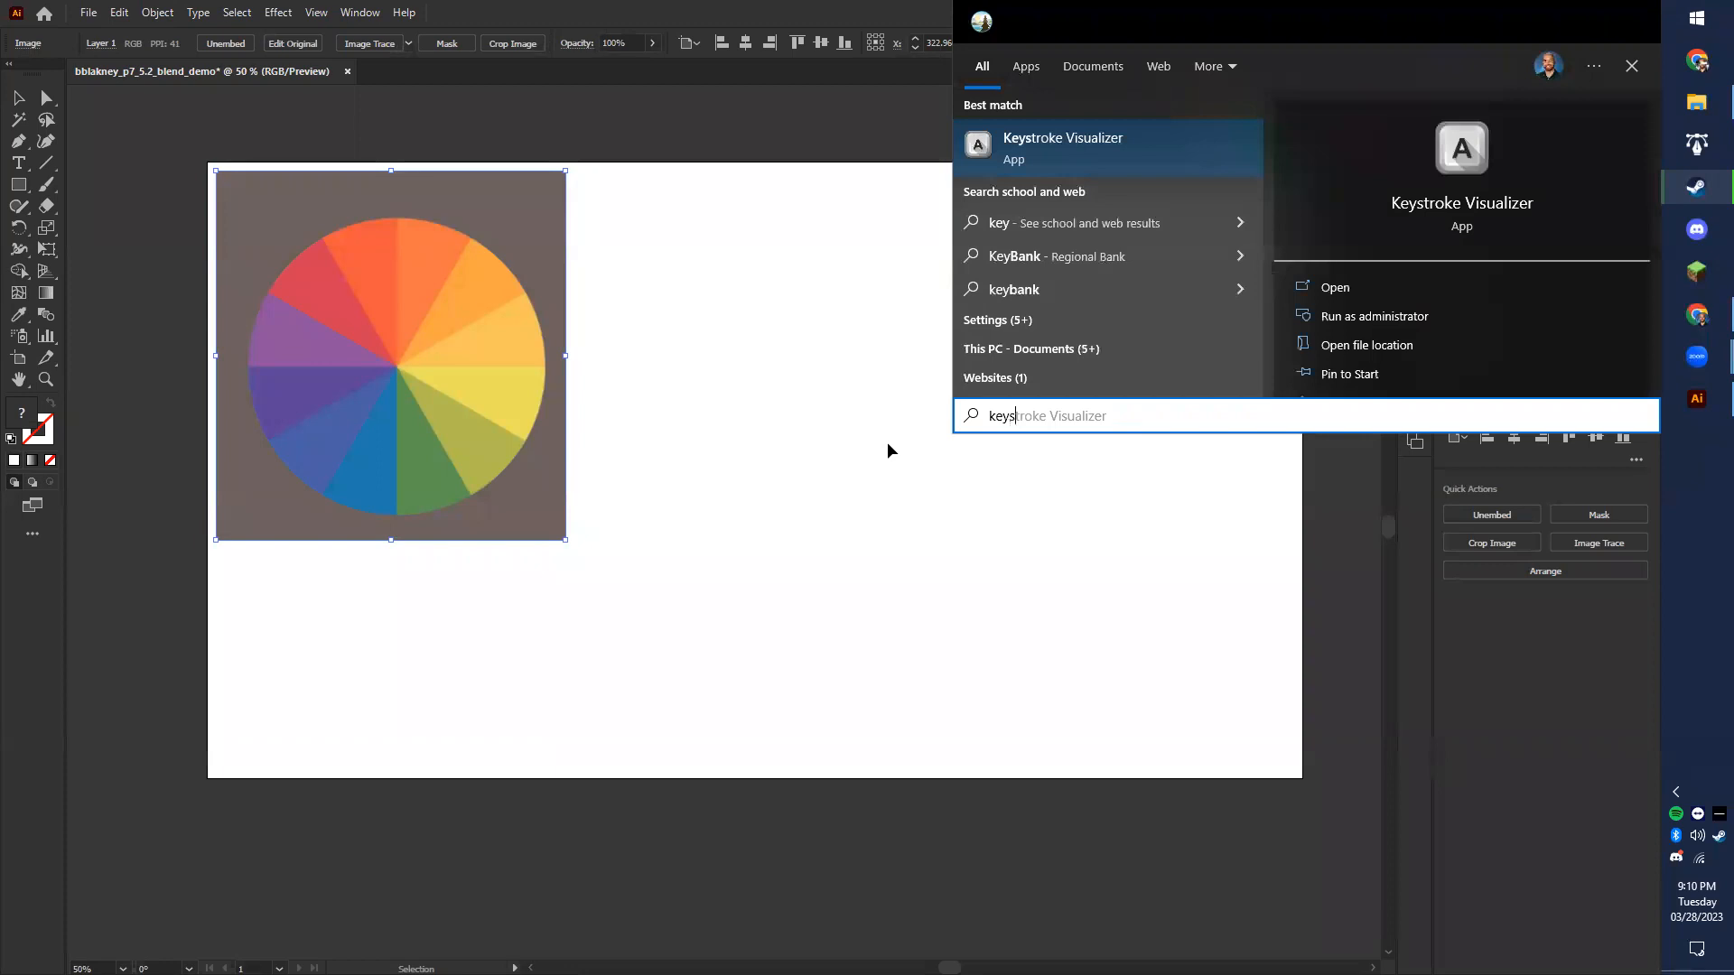
pyautogui.press('Return')
pyautogui.rightClick(1263, 883)
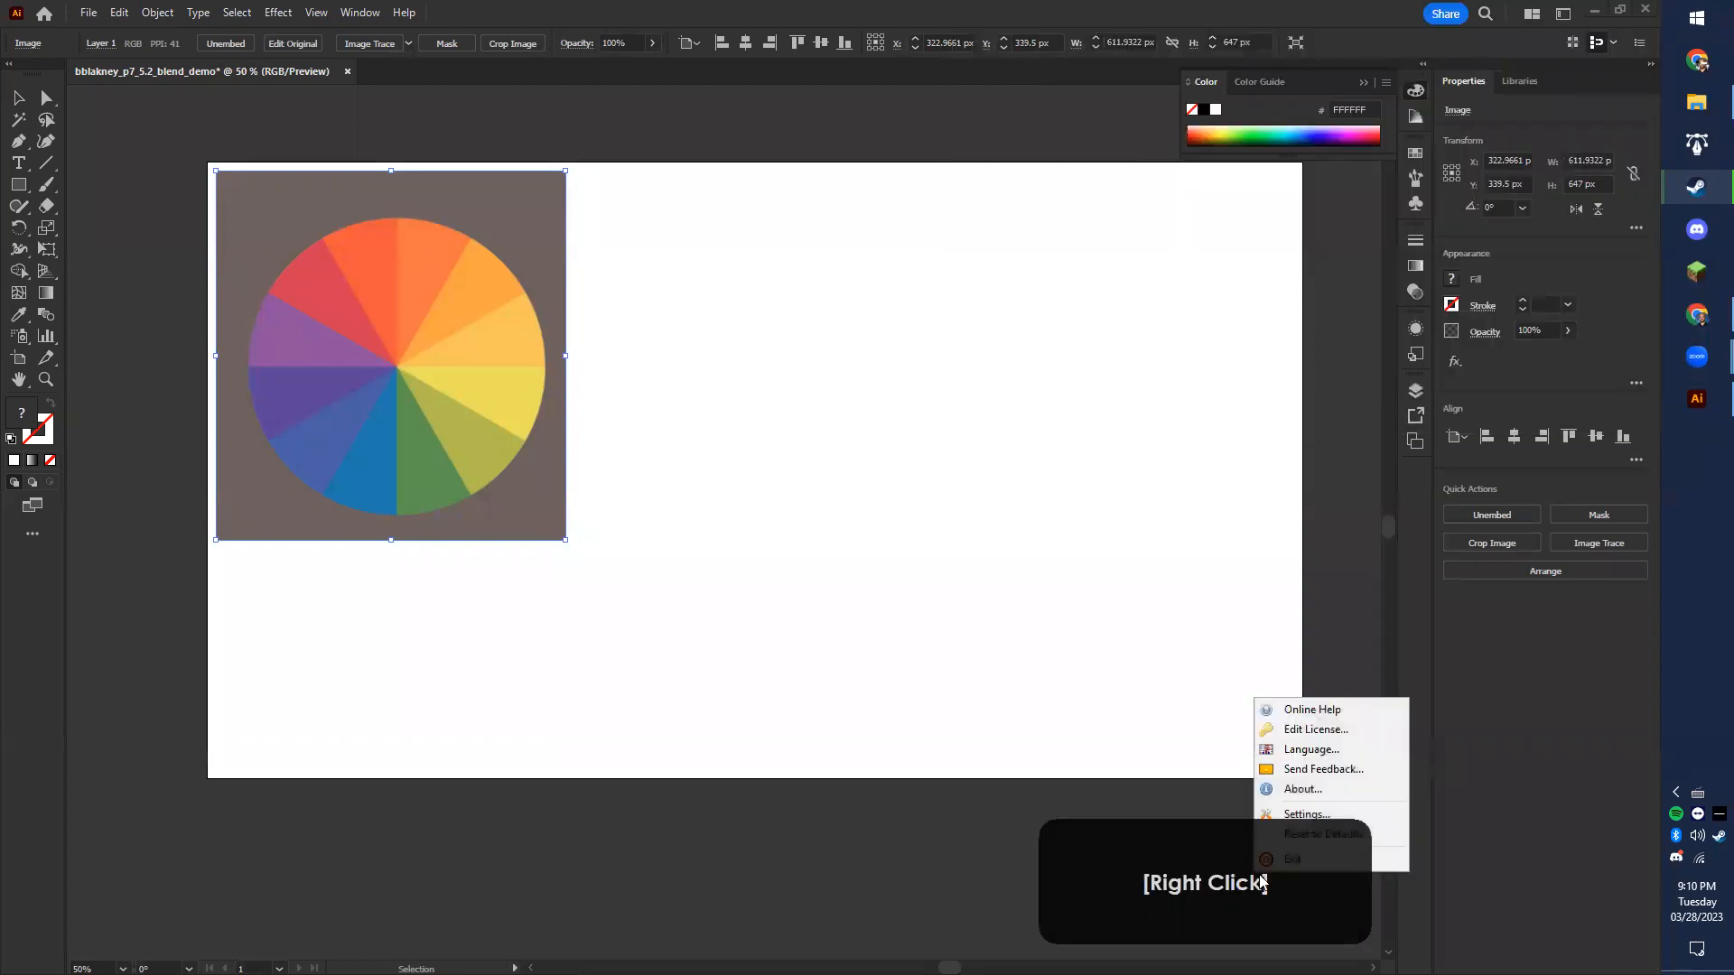
pyautogui.click(1315, 817)
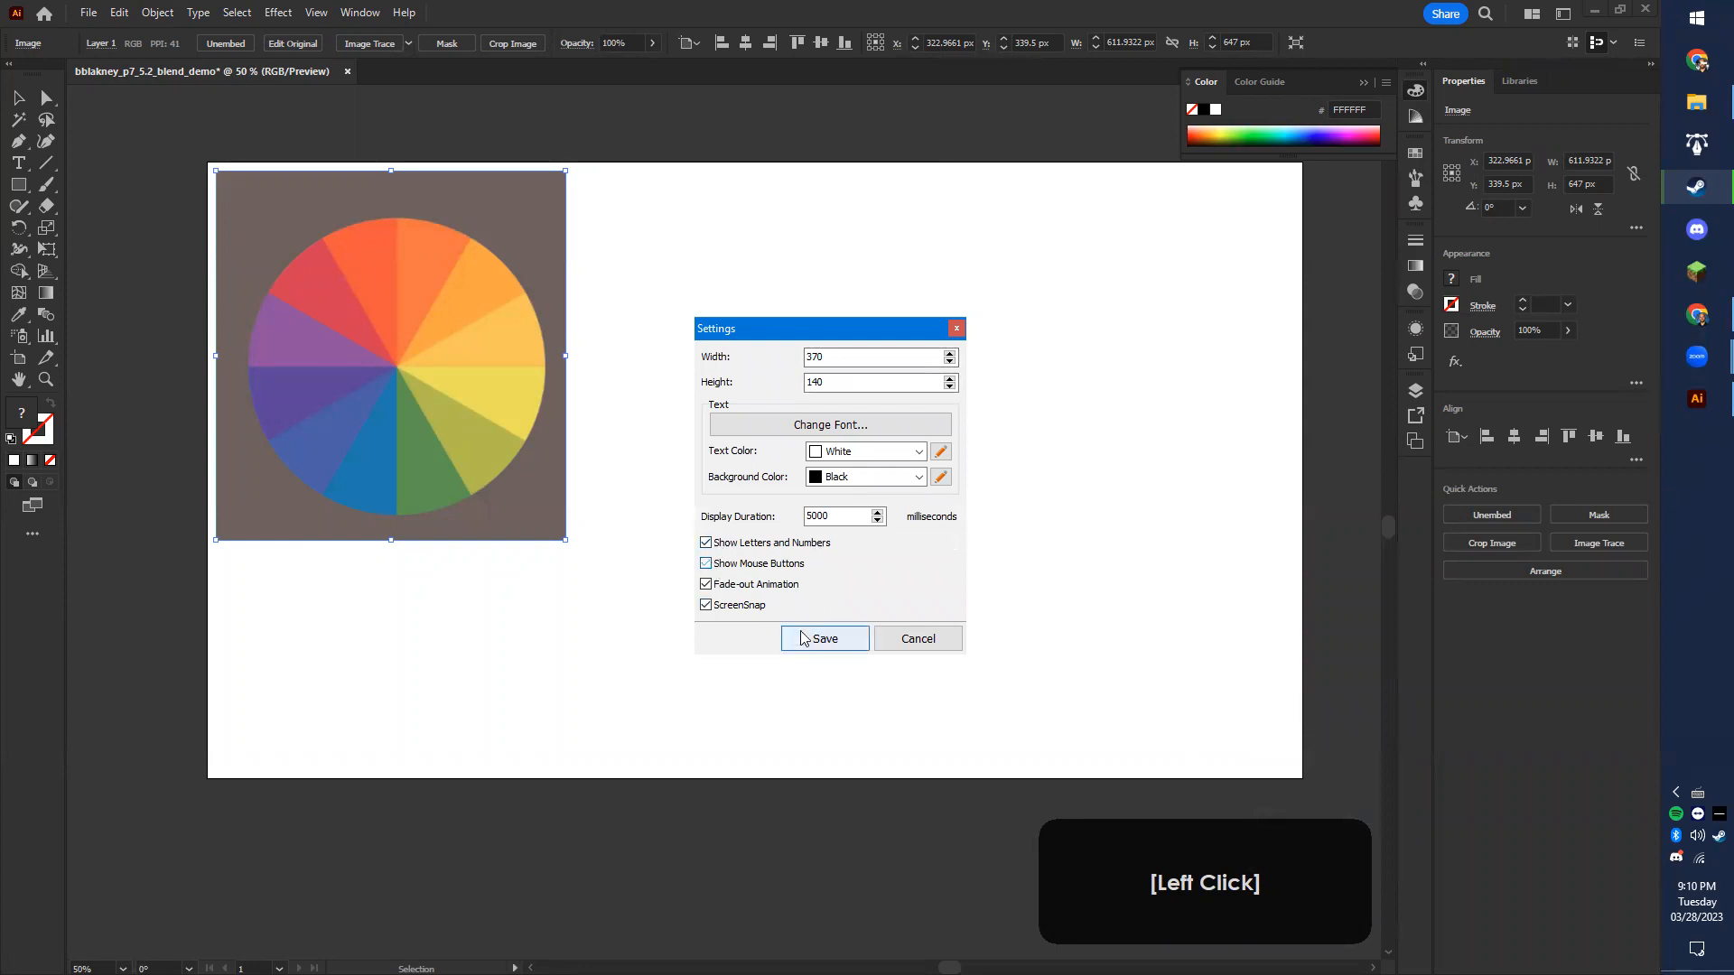
pyautogui.click(825, 639)
pyautogui.click(952, 635)
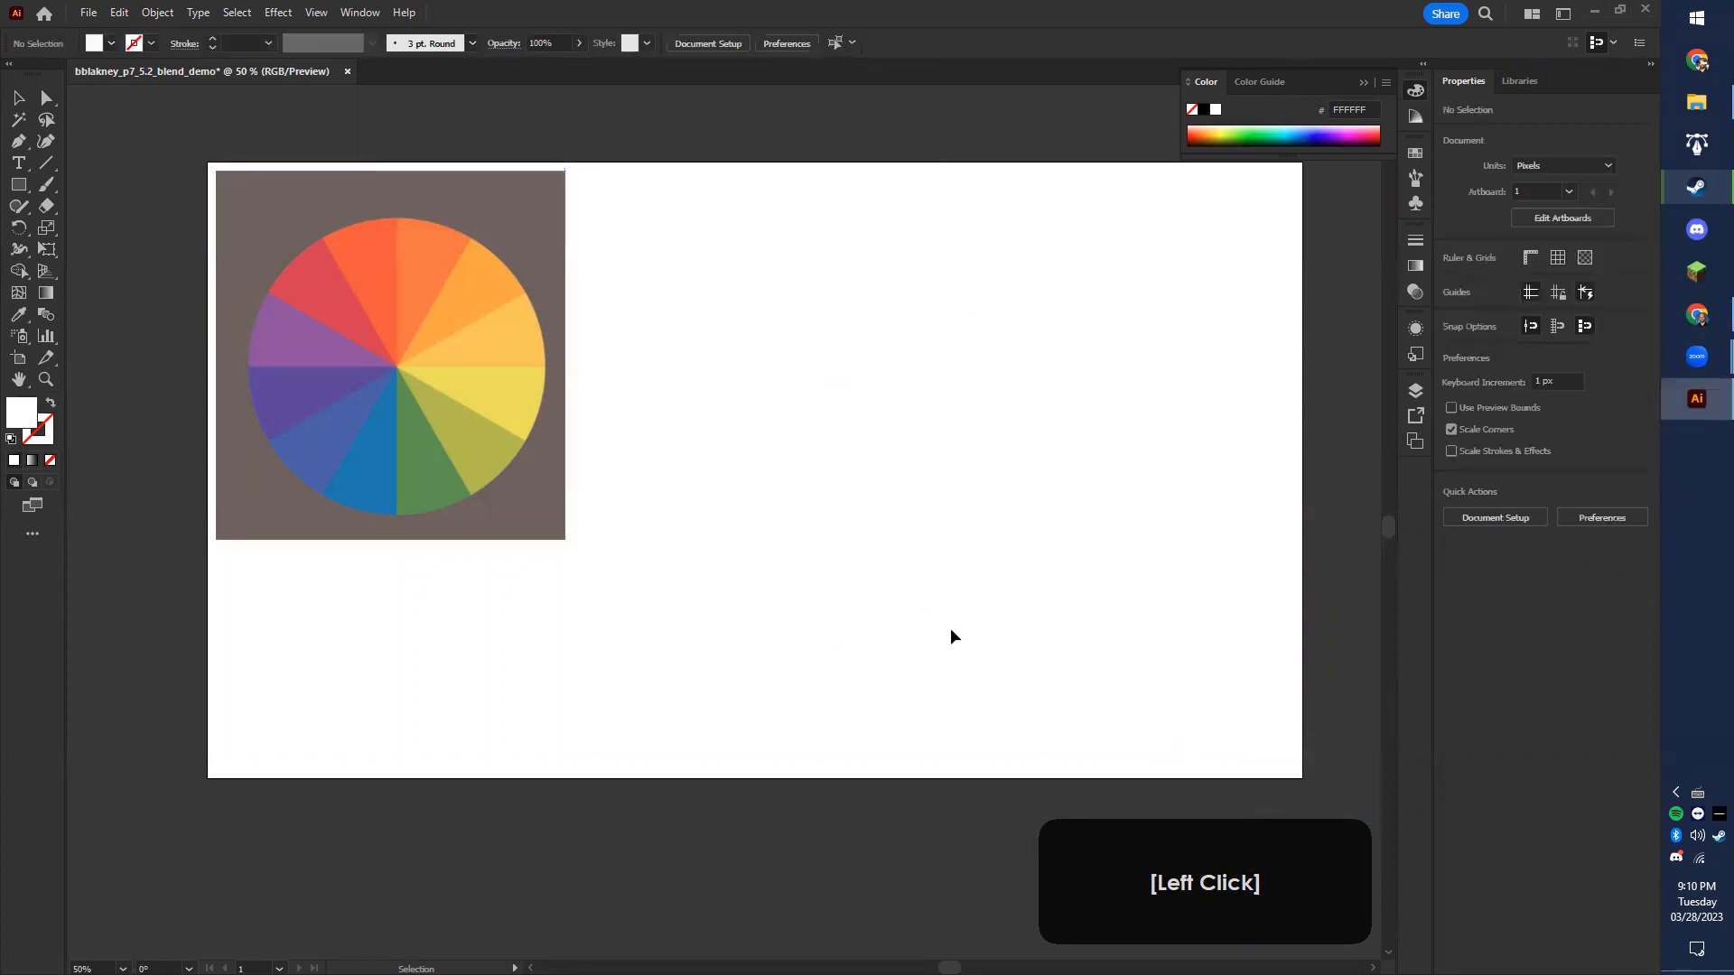
pyautogui.press('q')
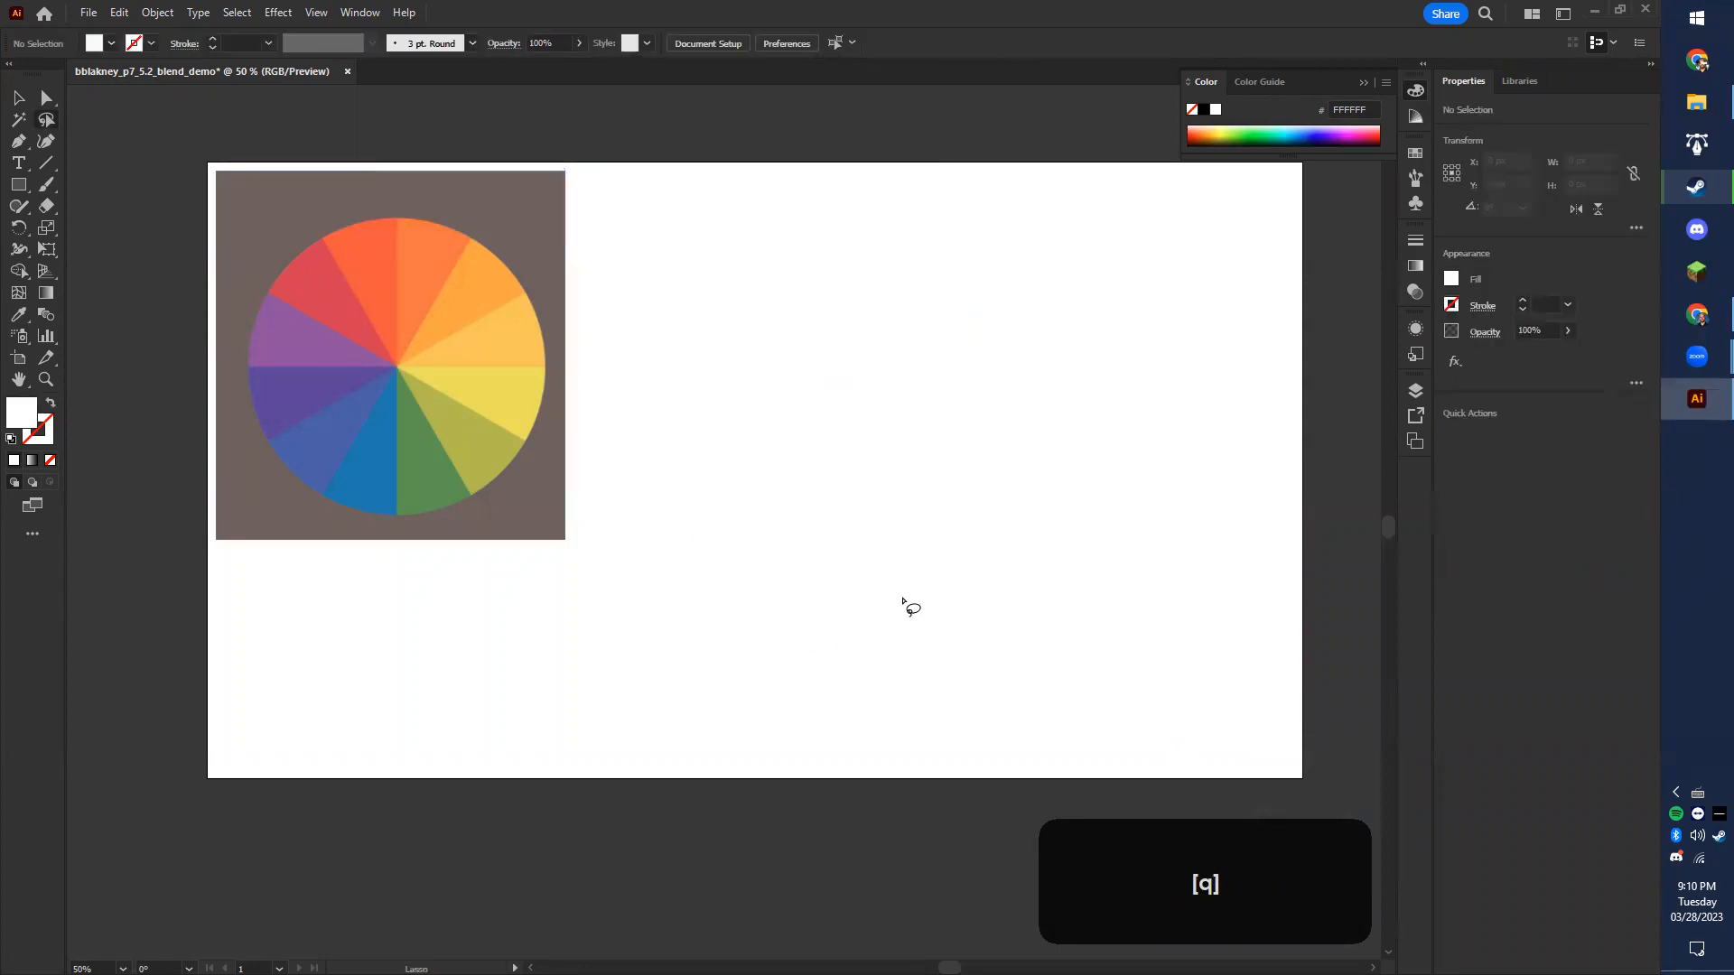
pyautogui.press('w')
pyautogui.press('e')
pyautogui.press('s')
pyautogui.press('a')
pyautogui.press('x')
pyautogui.press('d')
pyautogui.press('w')
pyautogui.press('s')
pyautogui.press('d')
pyautogui.press('a')
# - Shrink the color wheel image proportionally to about 349 x 369 px, keeping it in the artboard's upper-left corner, and deselect it
pyautogui.click(19, 98)
pyautogui.click(424, 321)
pyautogui.click(423, 327)
pyautogui.press('v')
pyautogui.moveTo(370, 380)
pyautogui.mouseDown()
pyautogui.moveTo(488, 438)
pyautogui.moveTo(416, 417)
pyautogui.moveTo(389, 366)
pyautogui.moveTo(363, 372)
pyautogui.mouseUp()
pyautogui.moveTo(571, 545); pyautogui.dragTo(412, 452)
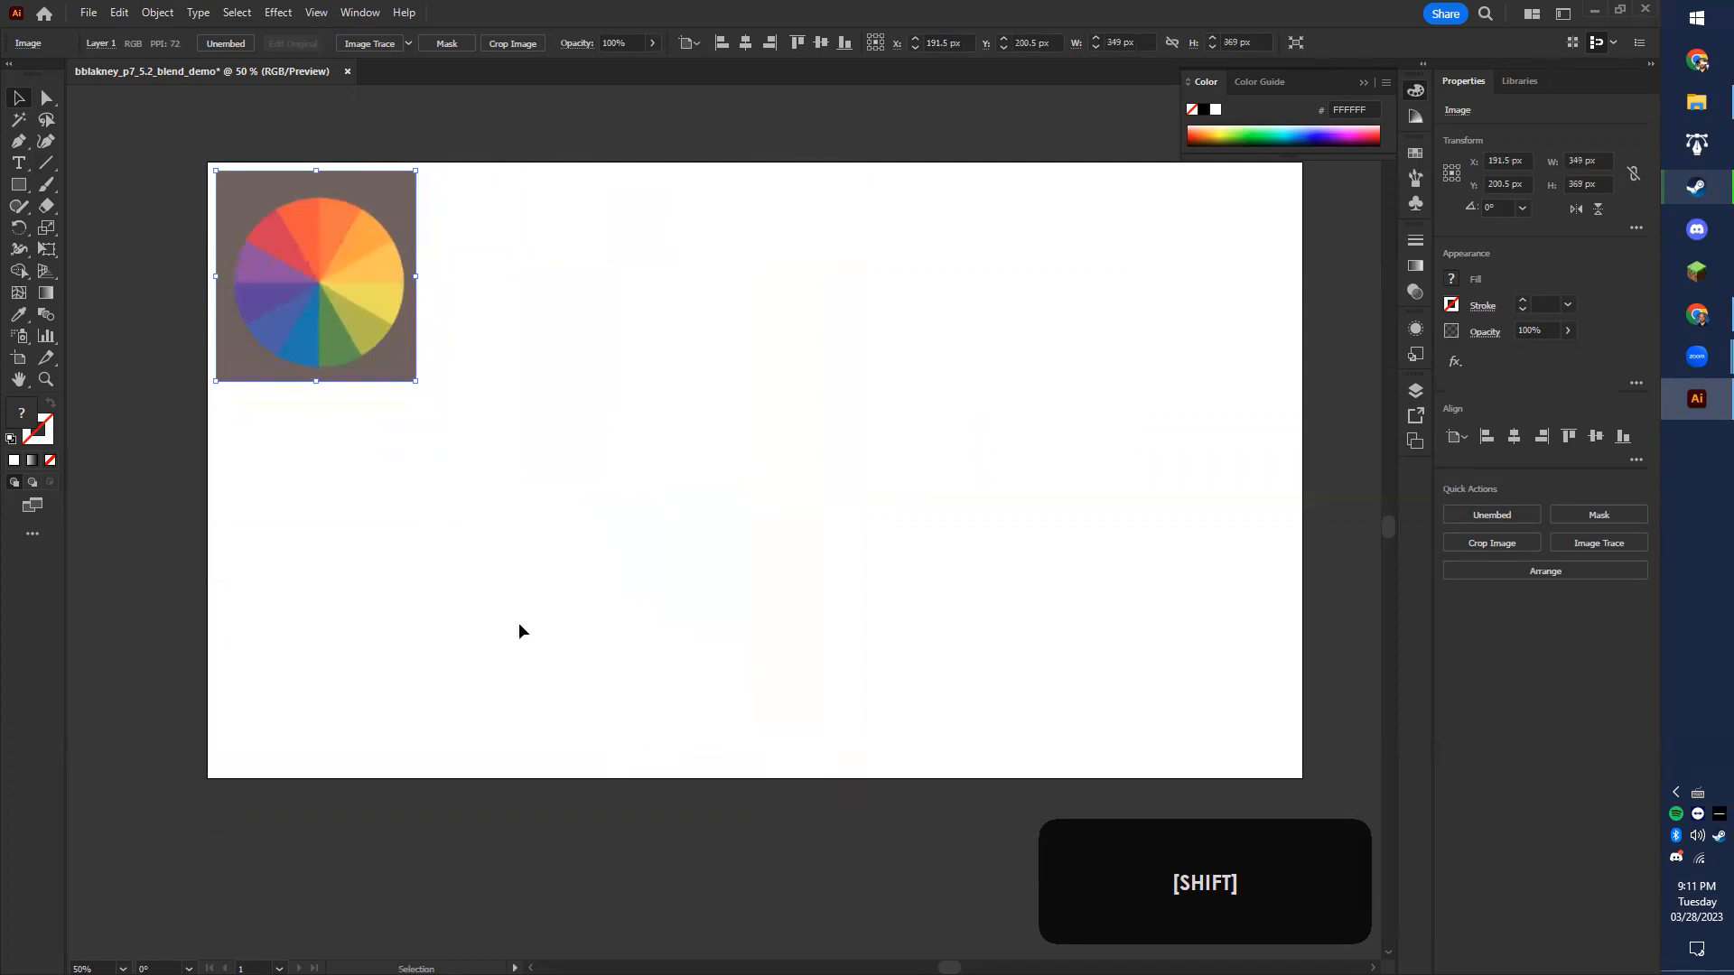
pyautogui.click(848, 430)
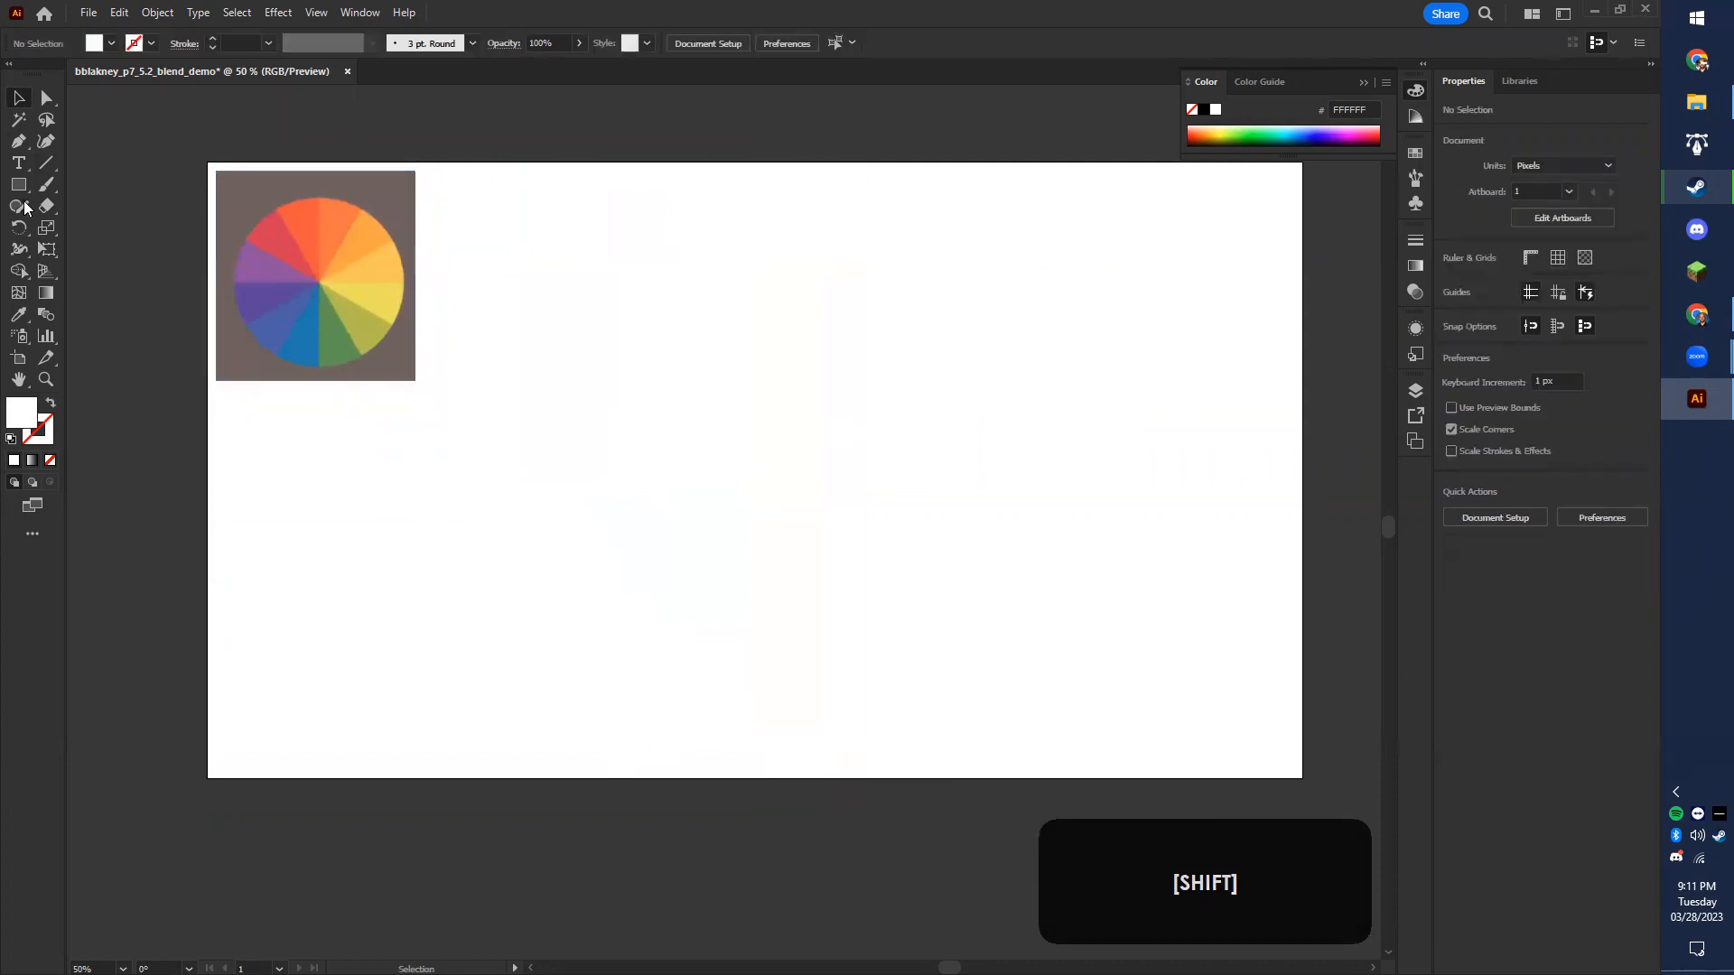
pyautogui.click(50, 165)
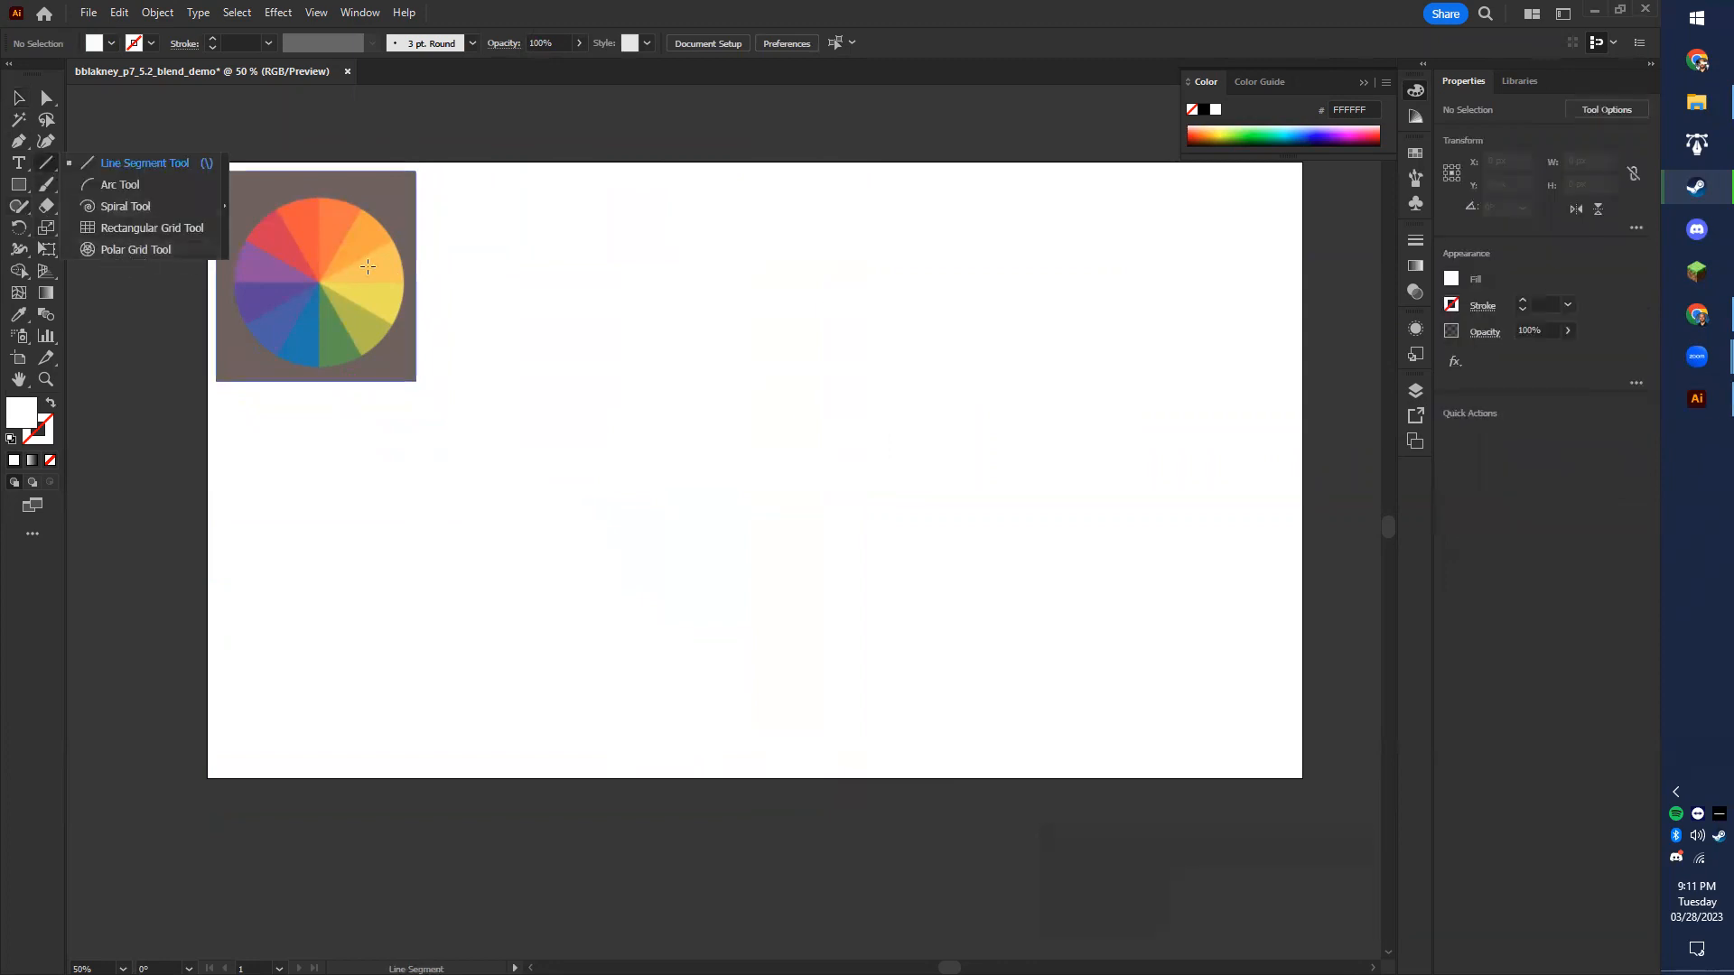
pyautogui.click(115, 249)
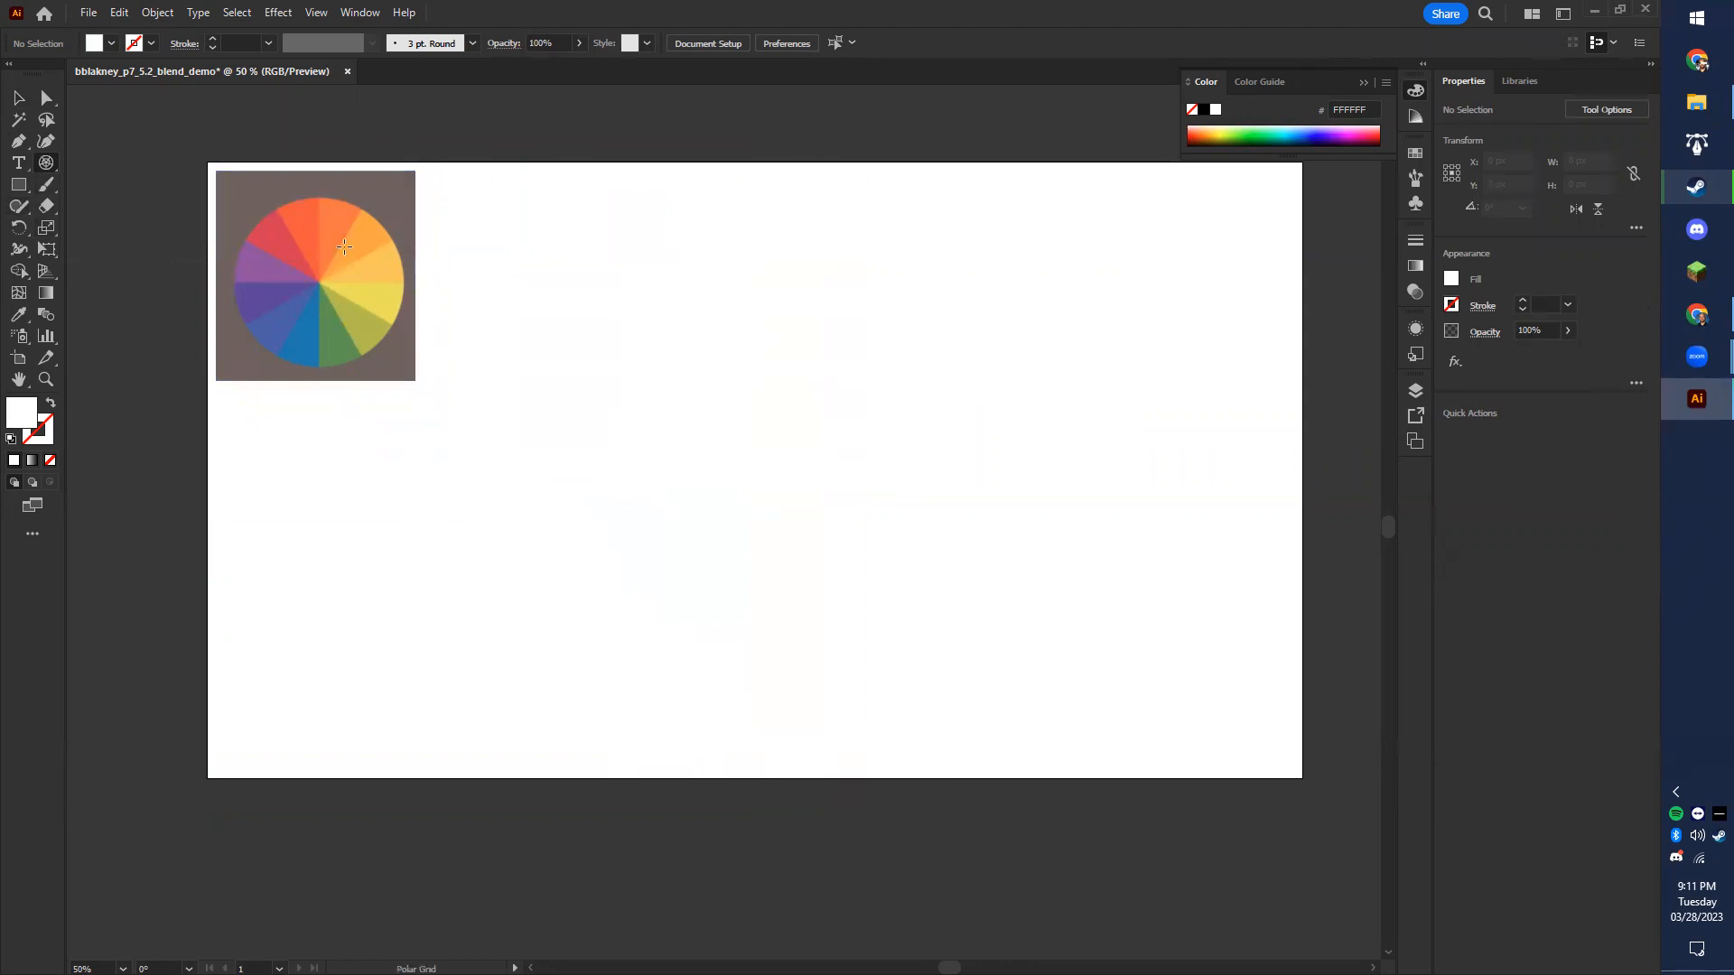
pyautogui.click(43, 166)
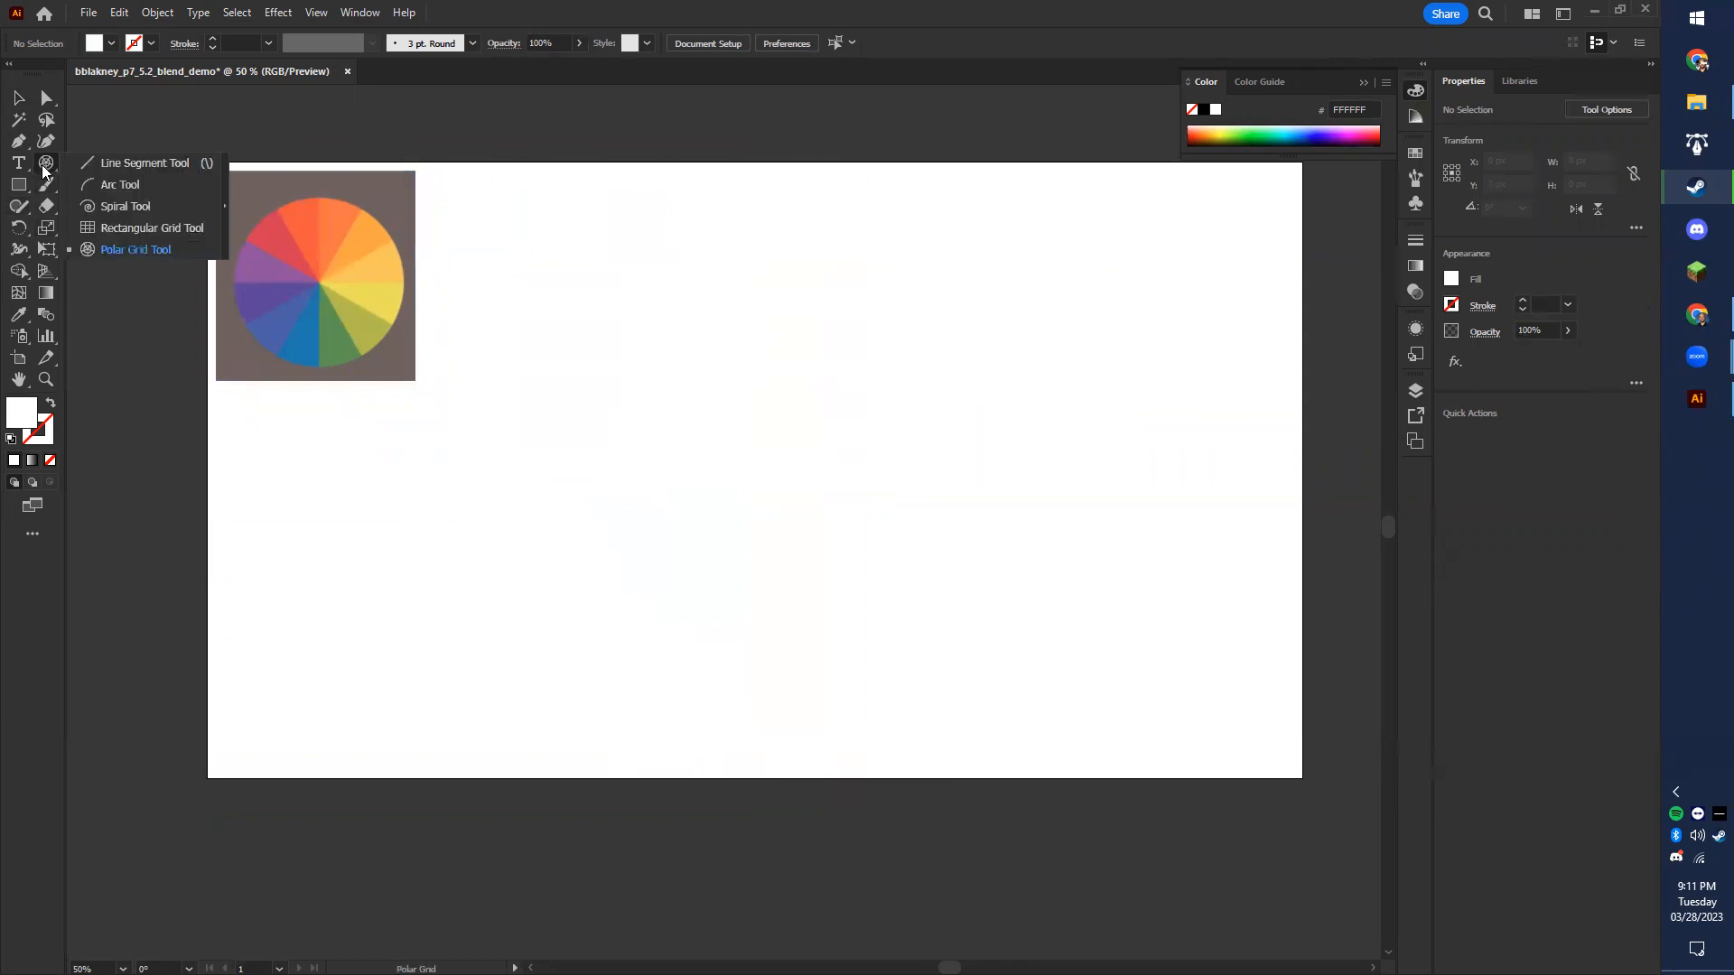
pyautogui.click(81, 163)
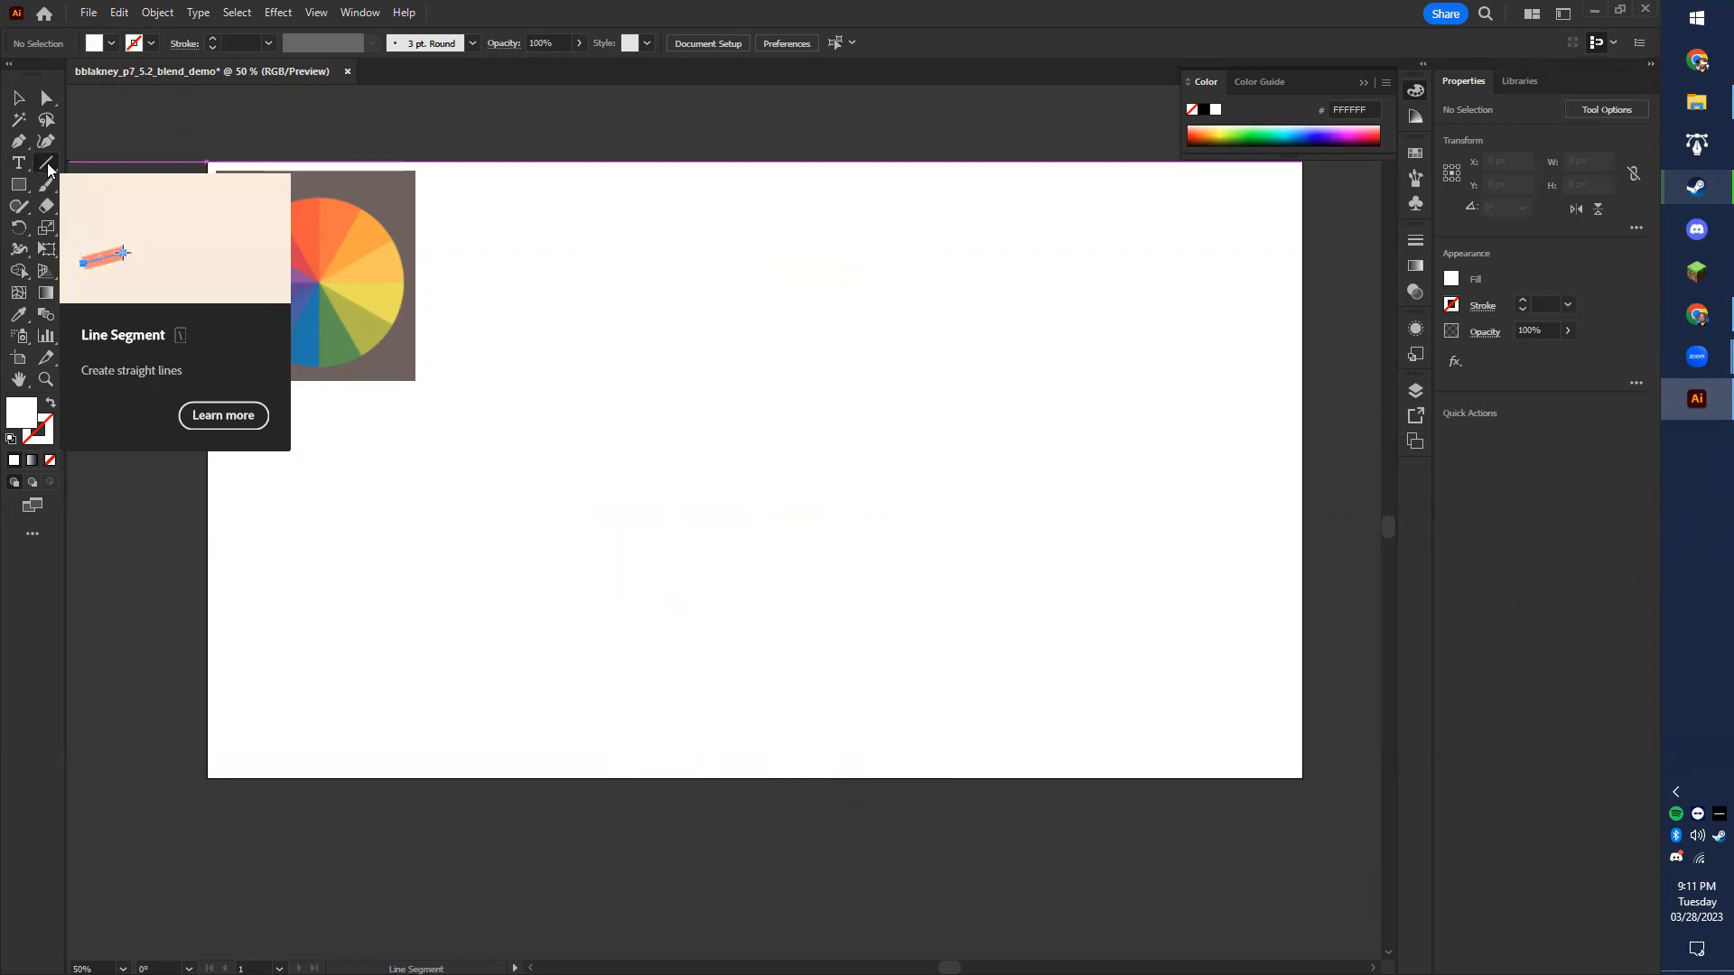
# - Start a numerically defined polar grid near the artboard's center with 2 concentric dividers and 12 radial dividers
pyautogui.click(48, 166)
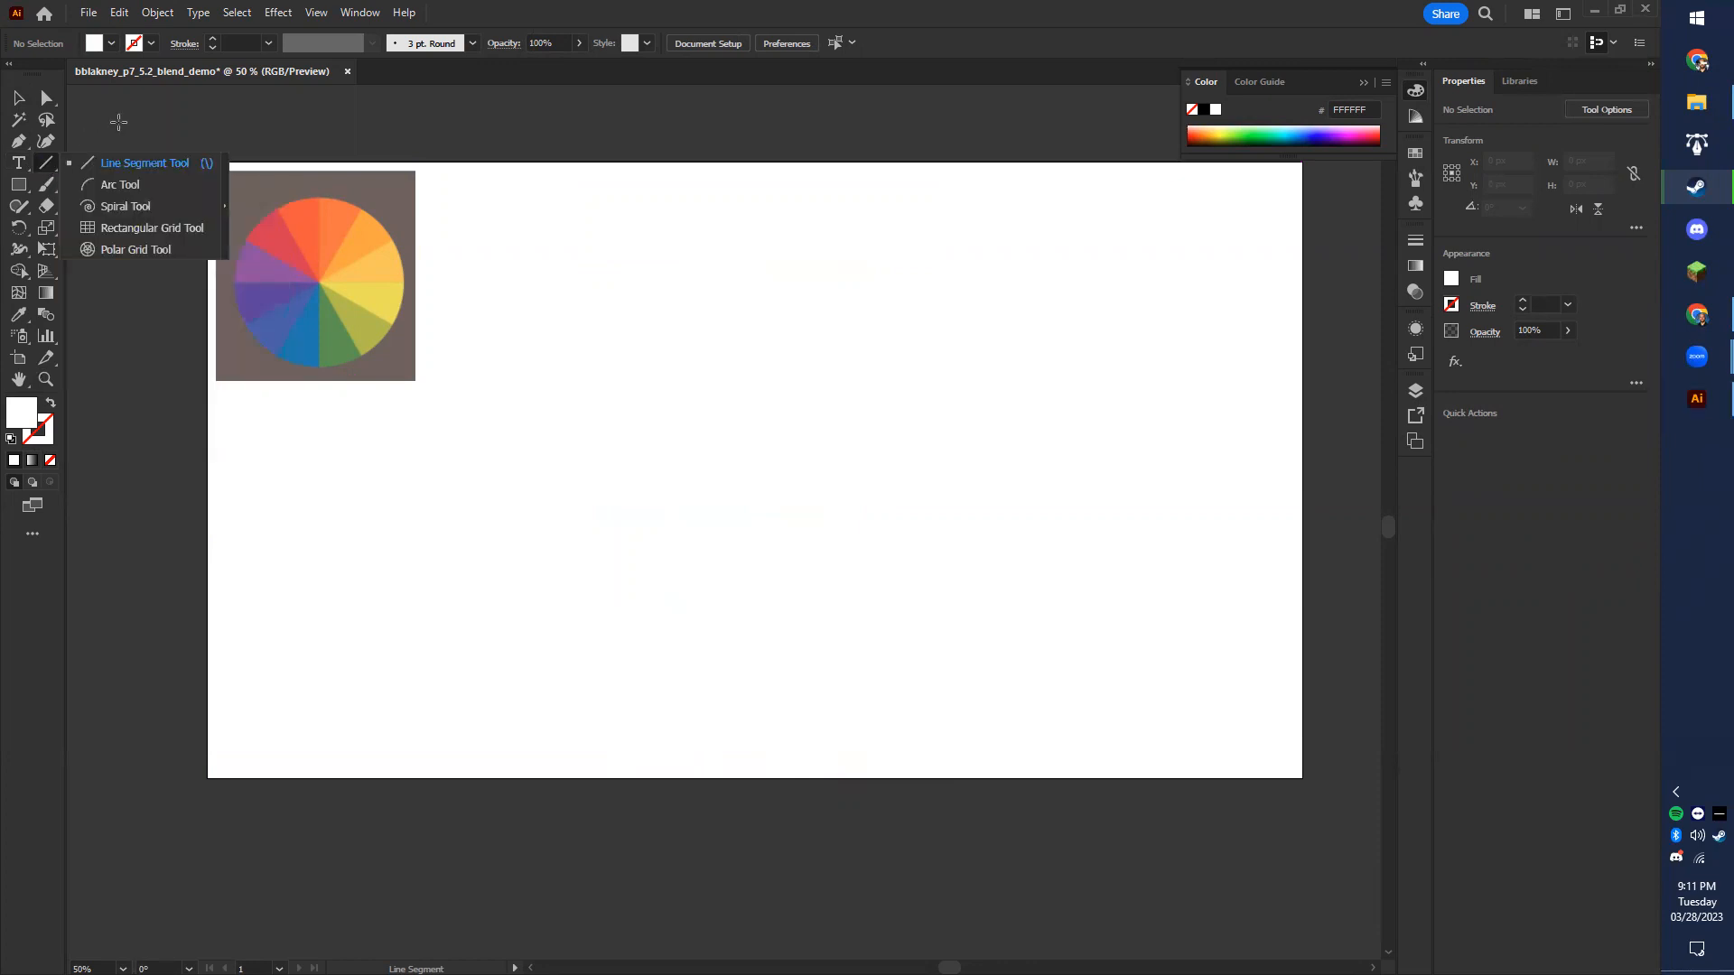
pyautogui.click(132, 249)
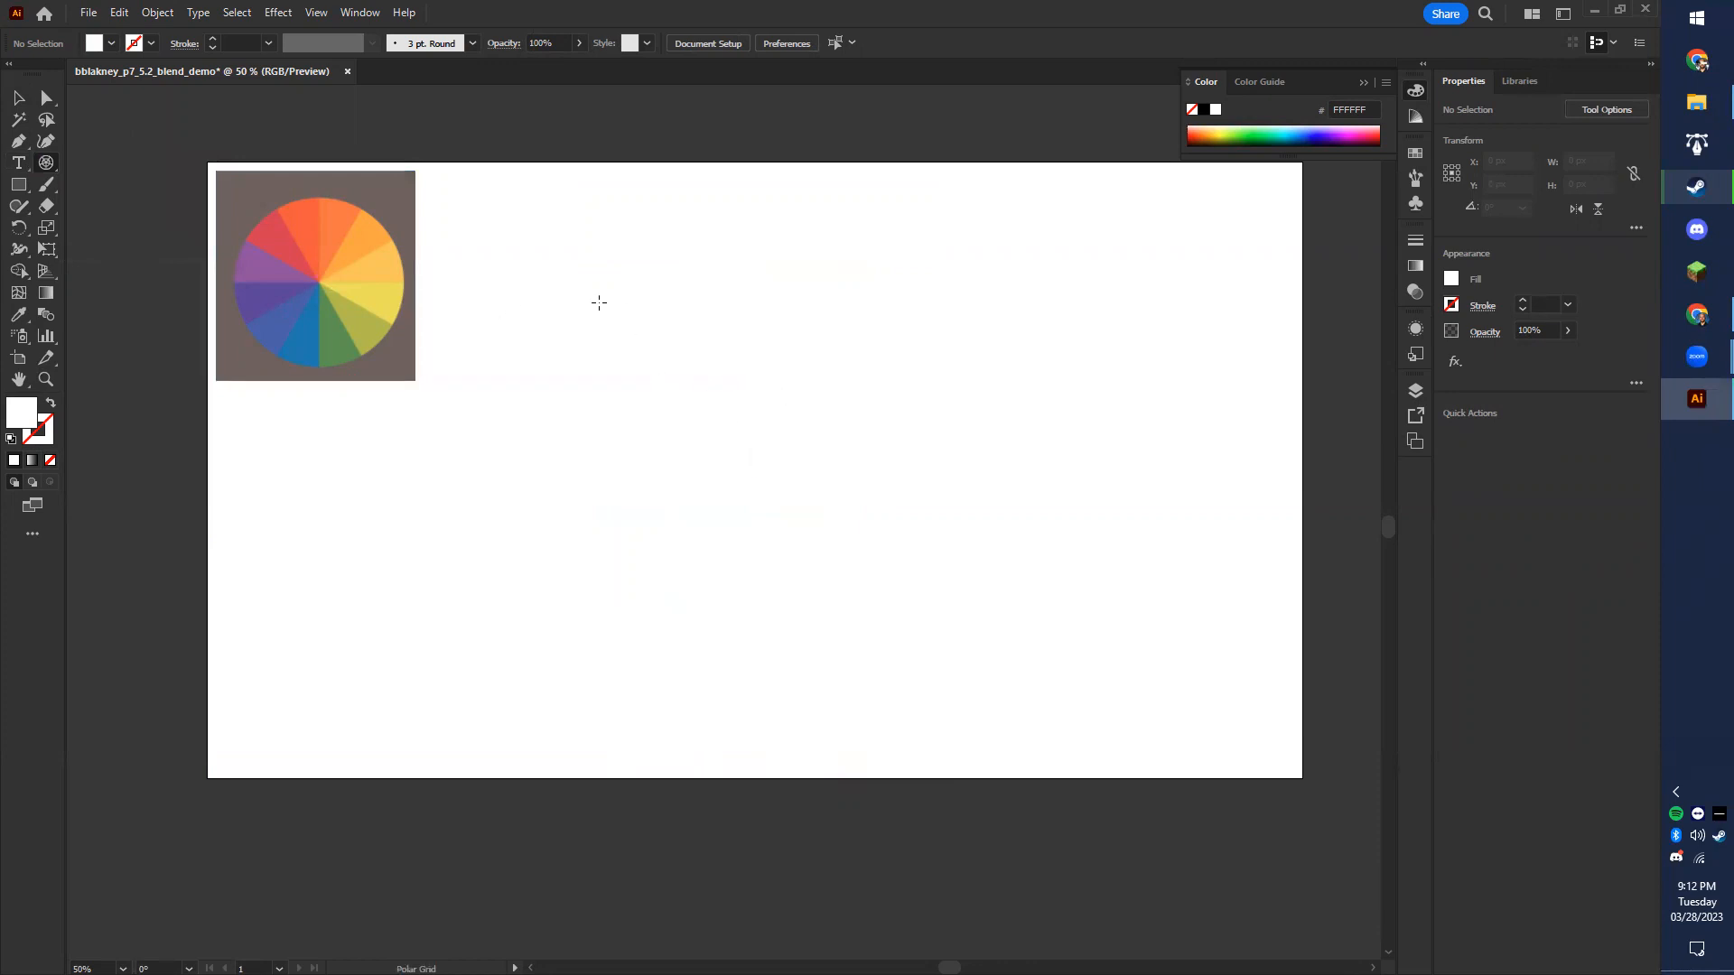
pyautogui.click(693, 312)
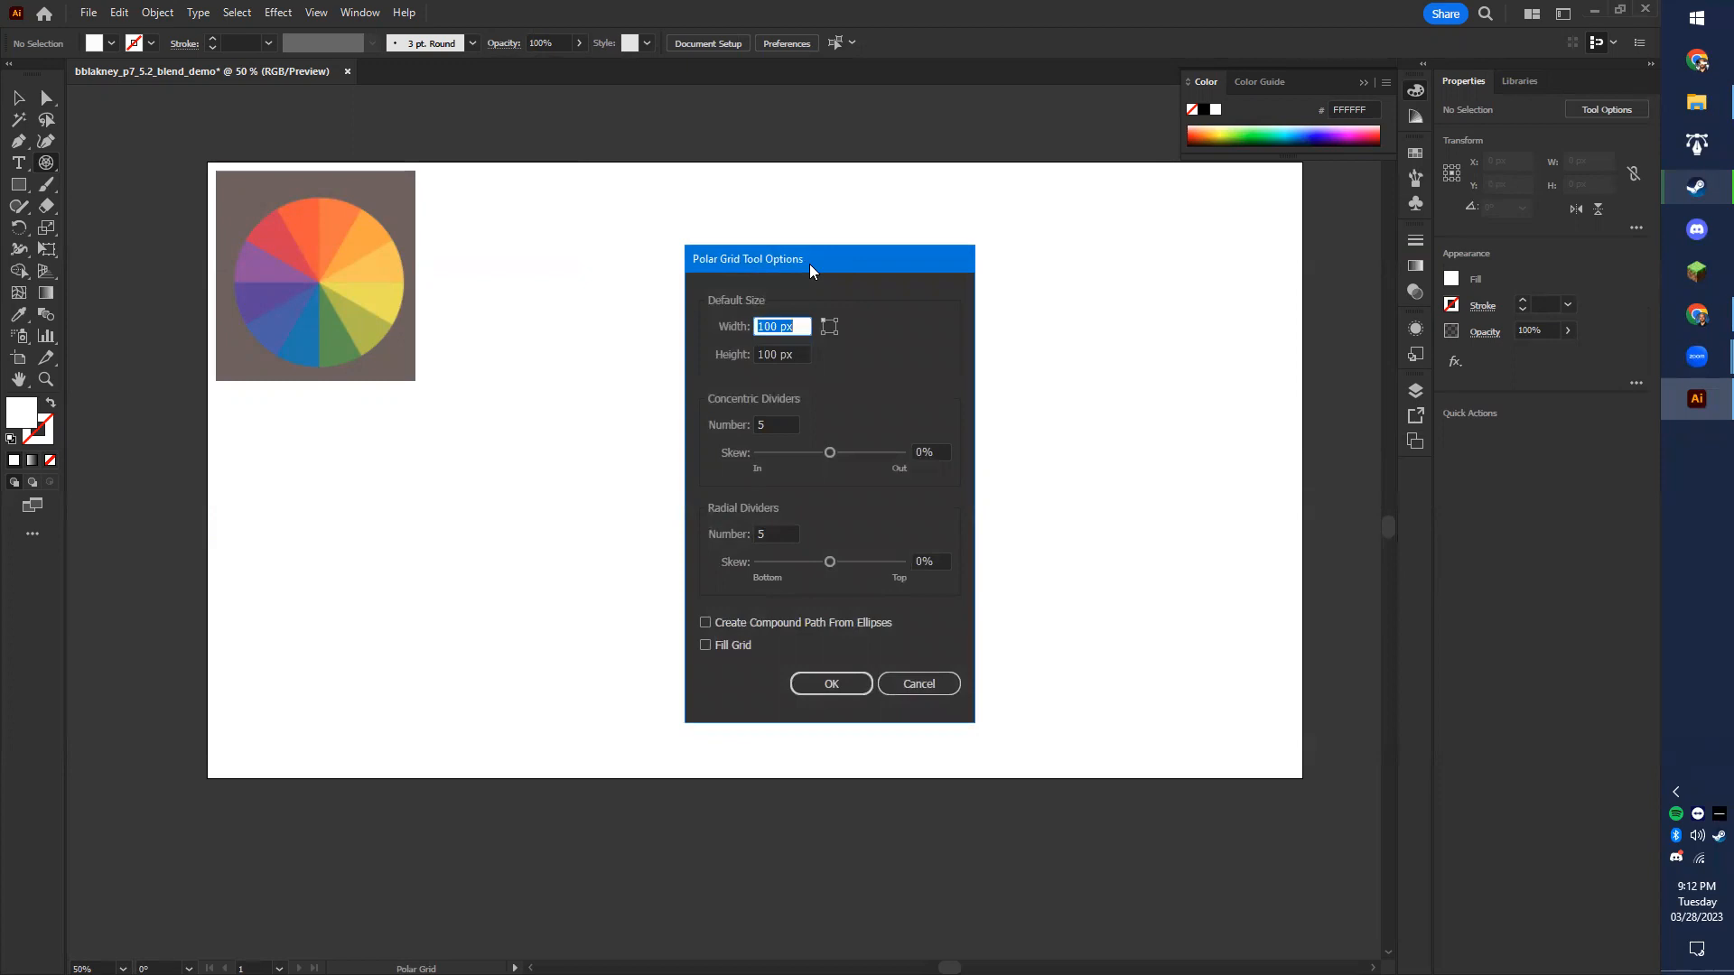
pyautogui.moveTo(809, 263); pyautogui.dragTo(873, 233)
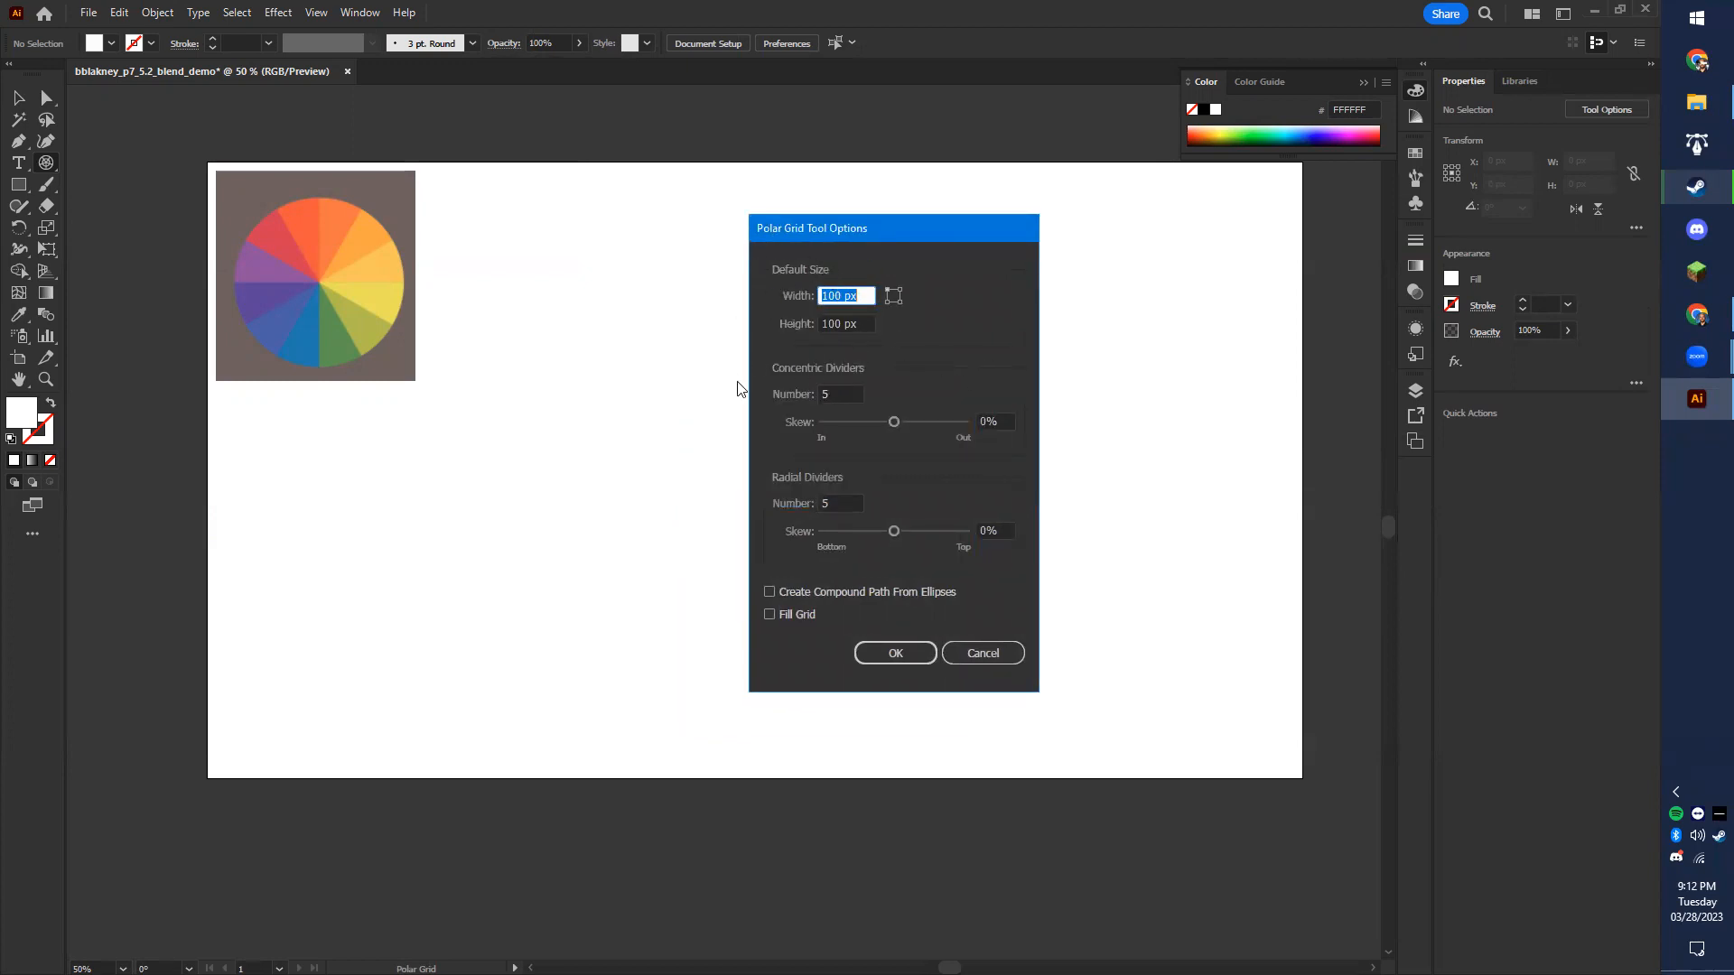
pyautogui.click(836, 393)
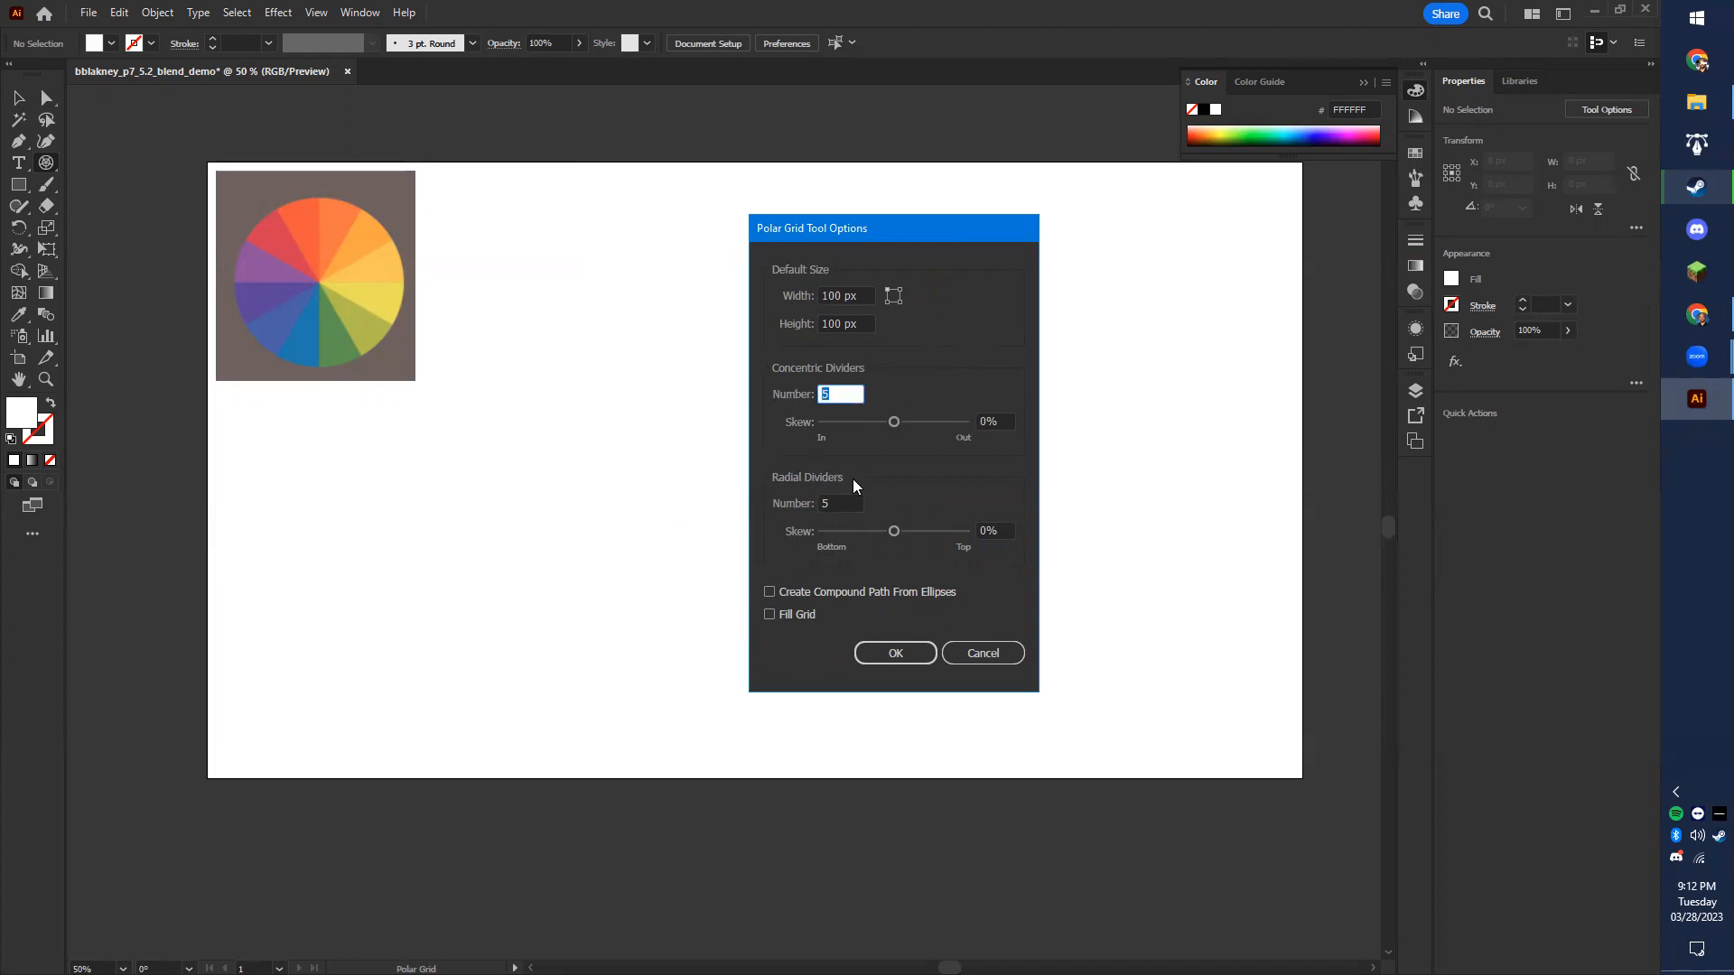
pyautogui.write('1')
pyautogui.click(848, 503)
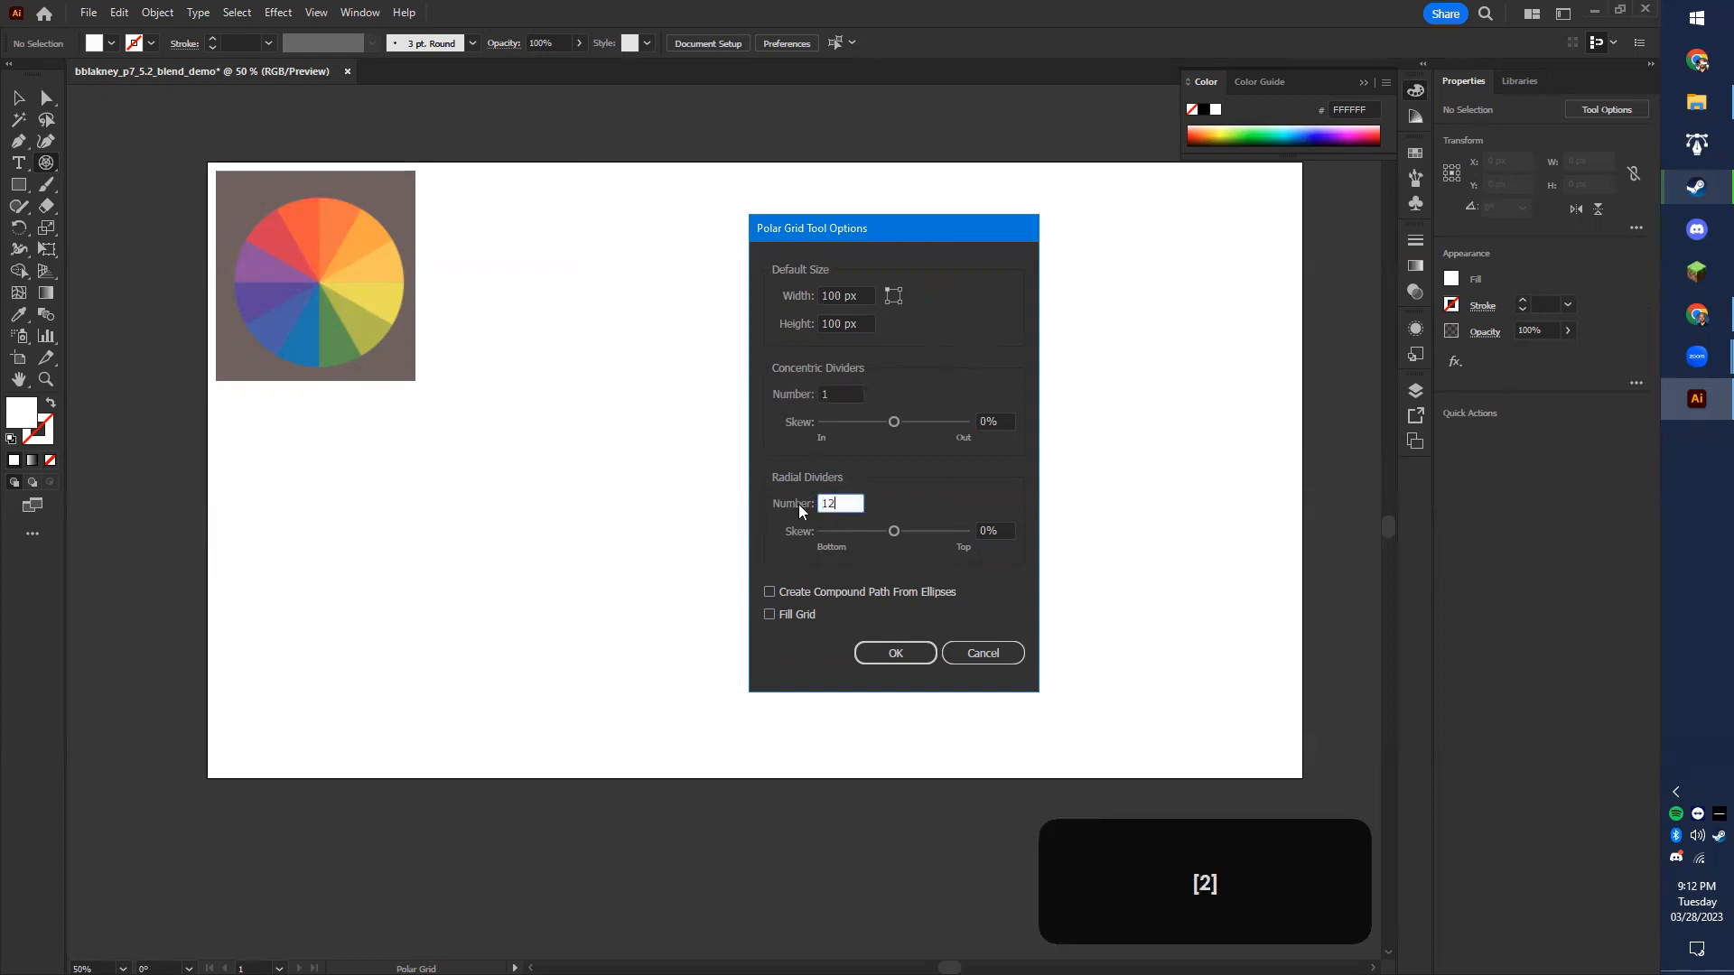
pyautogui.click(854, 393)
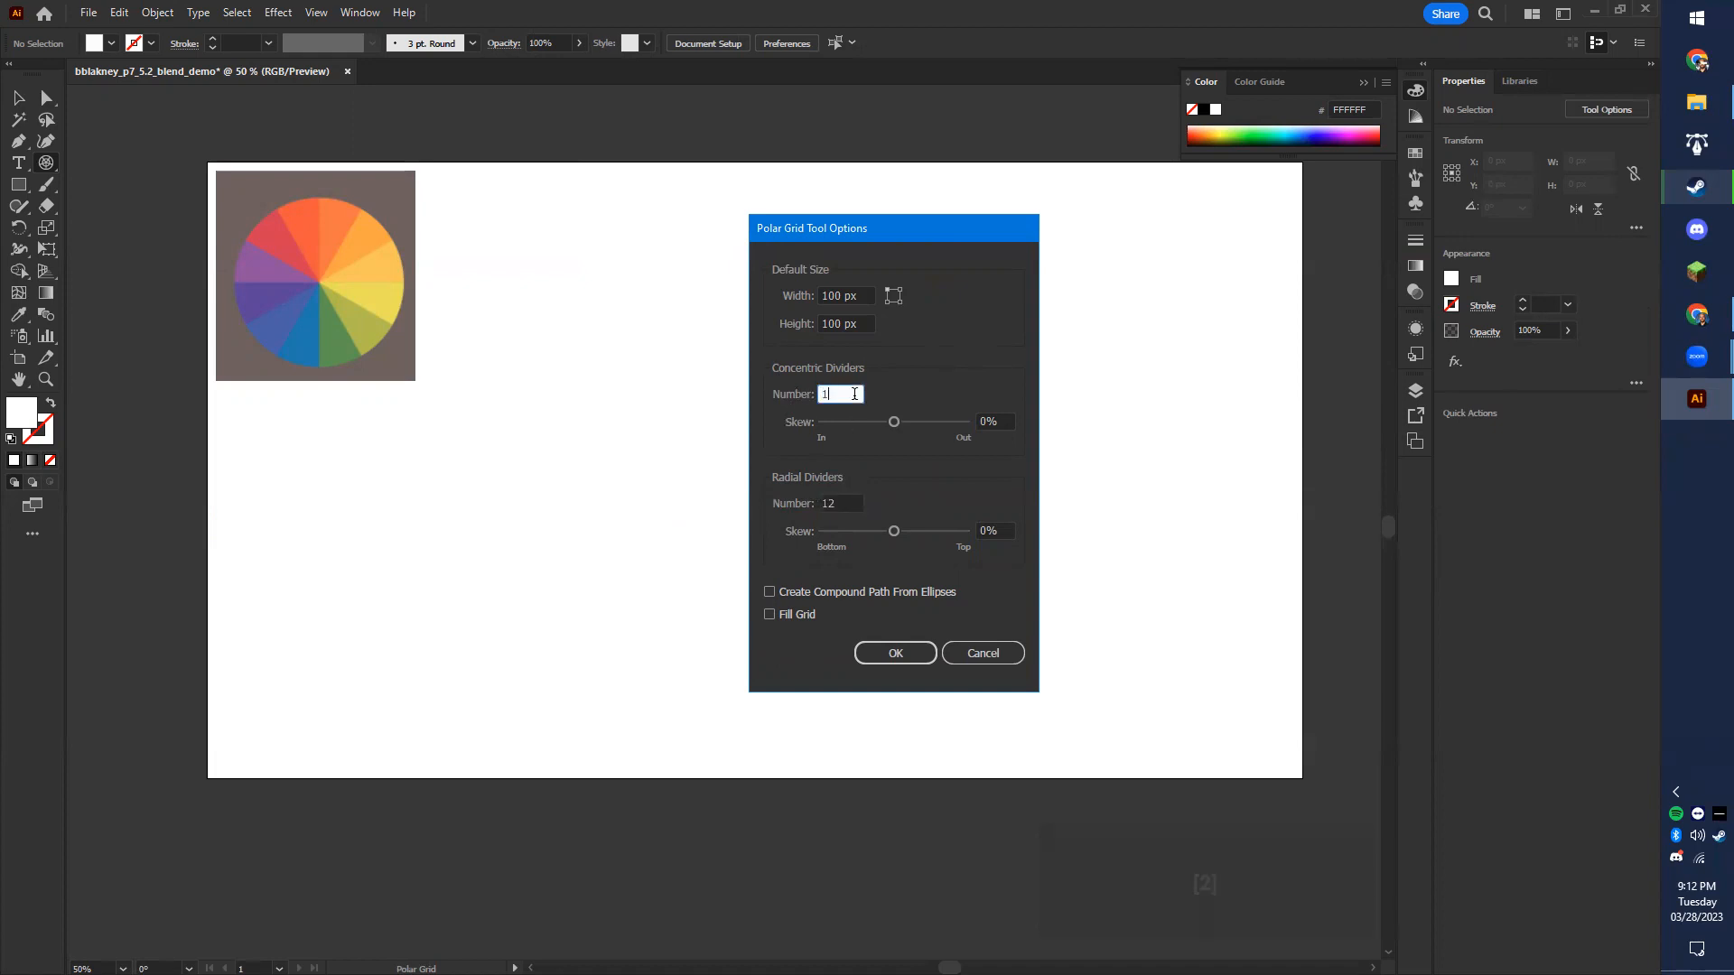
pyautogui.write('2')
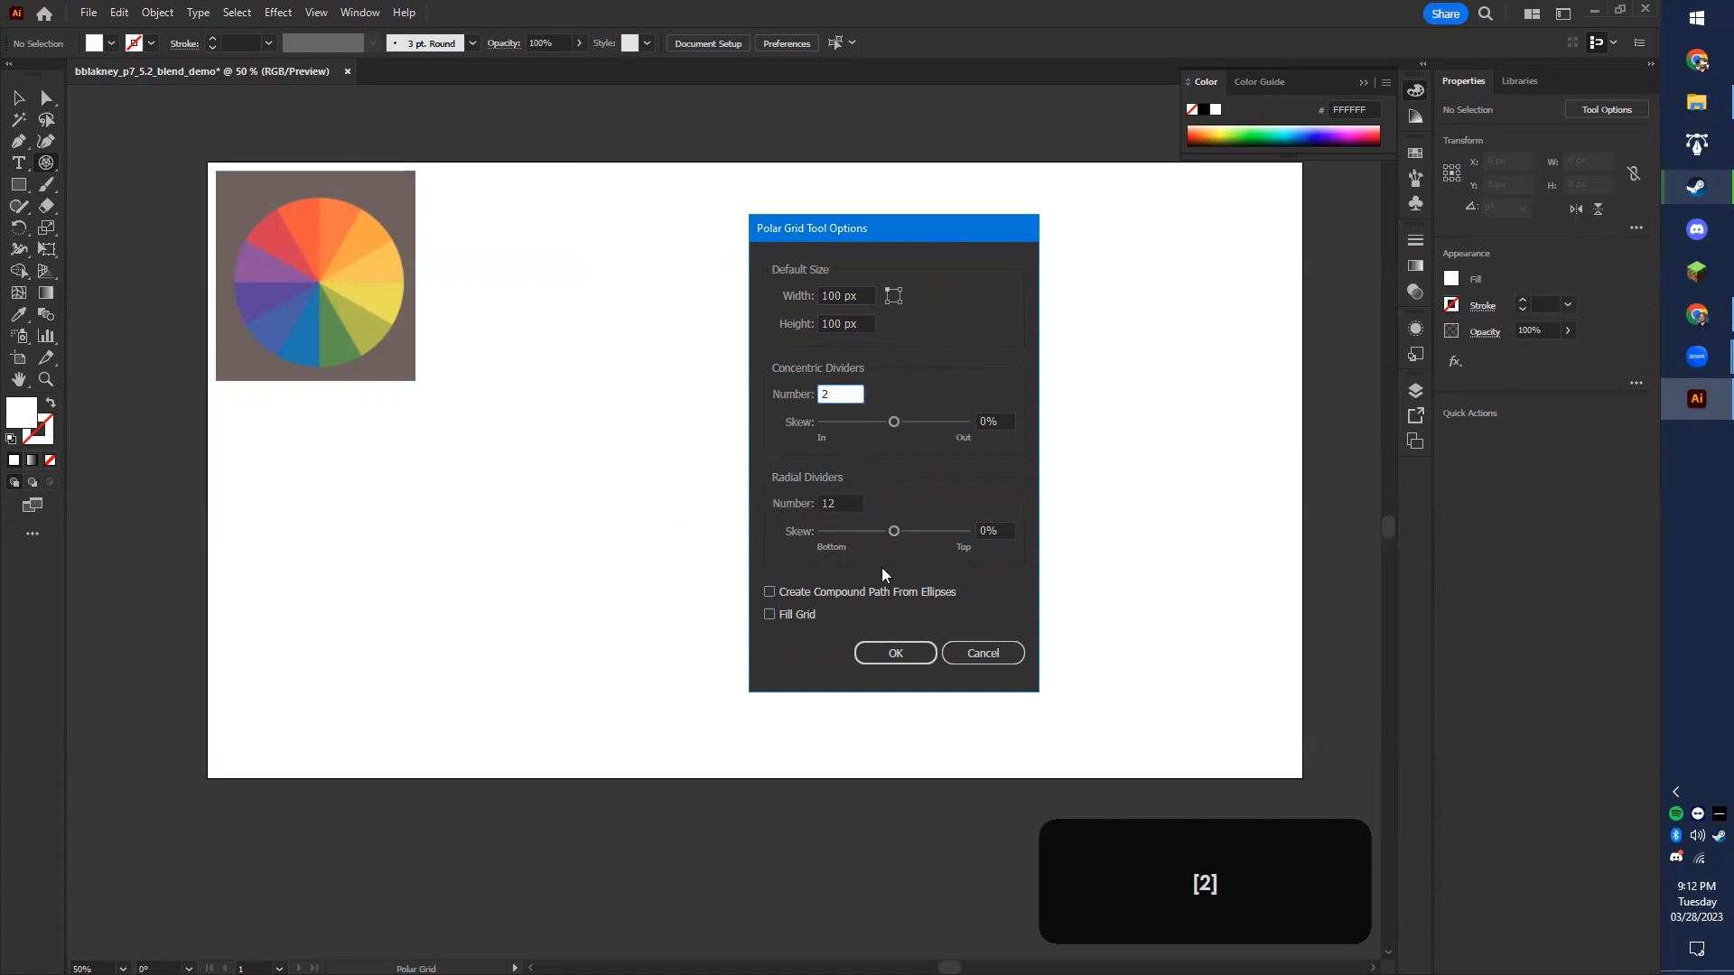
# - Turn on Fill Grid and create the 100 x 100 px polar grid
pyautogui.click(784, 618)
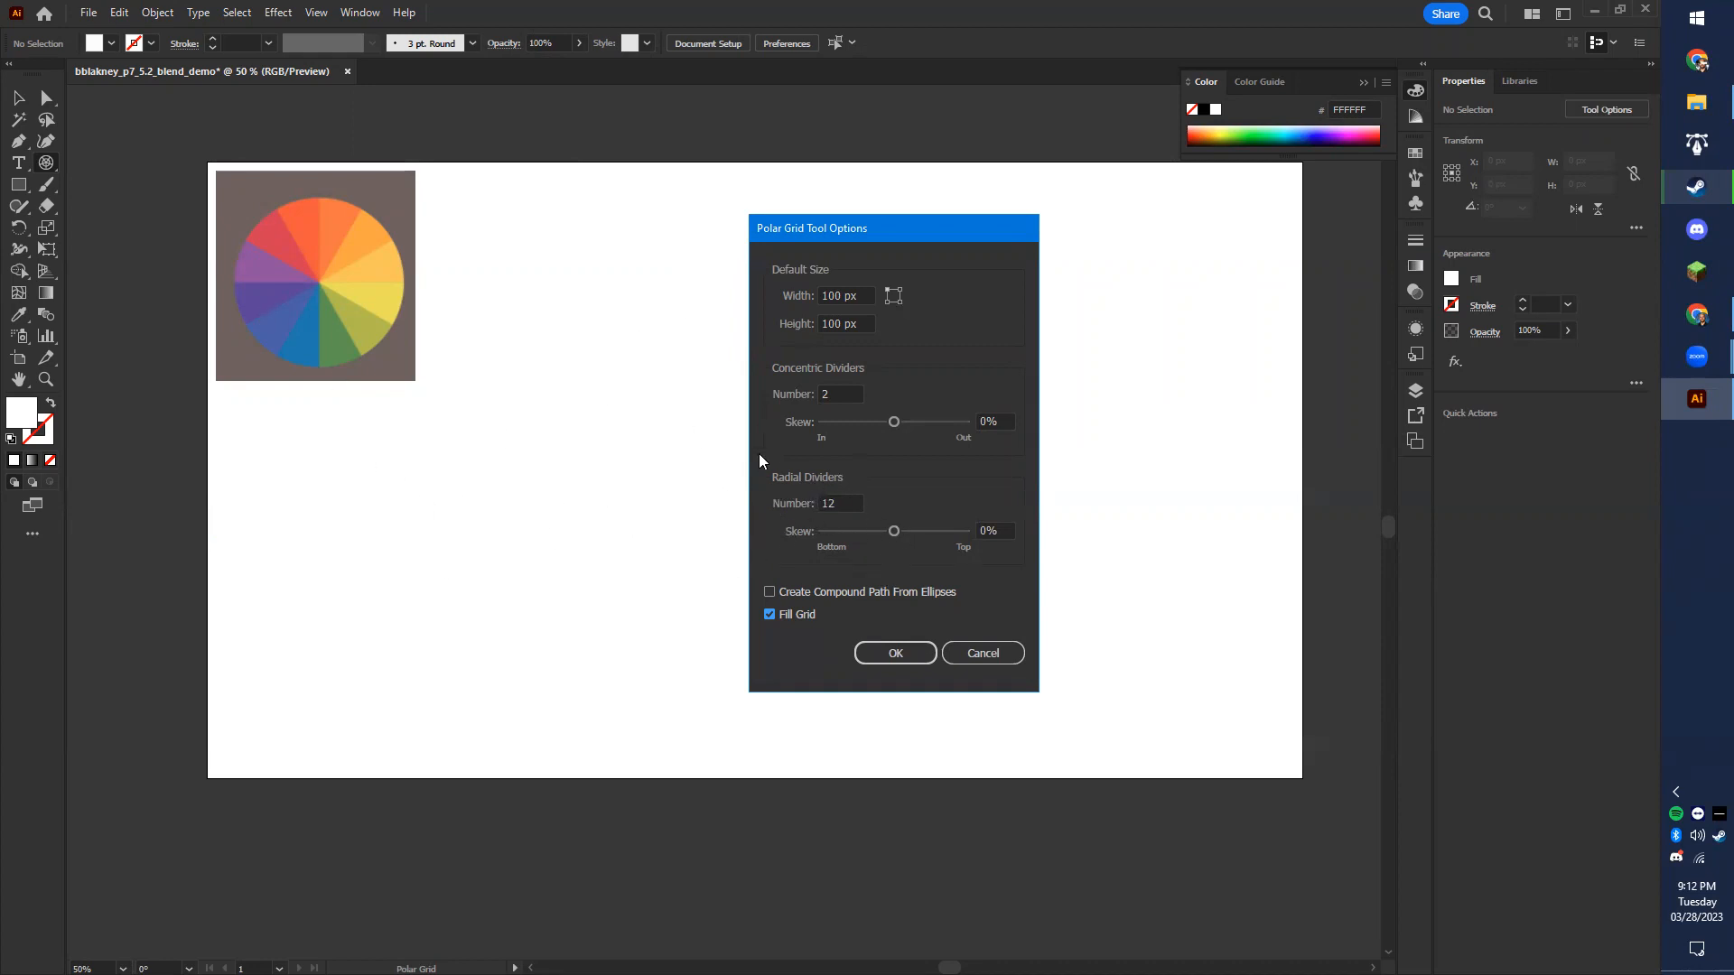
pyautogui.moveTo(882, 236); pyautogui.dragTo(983, 247)
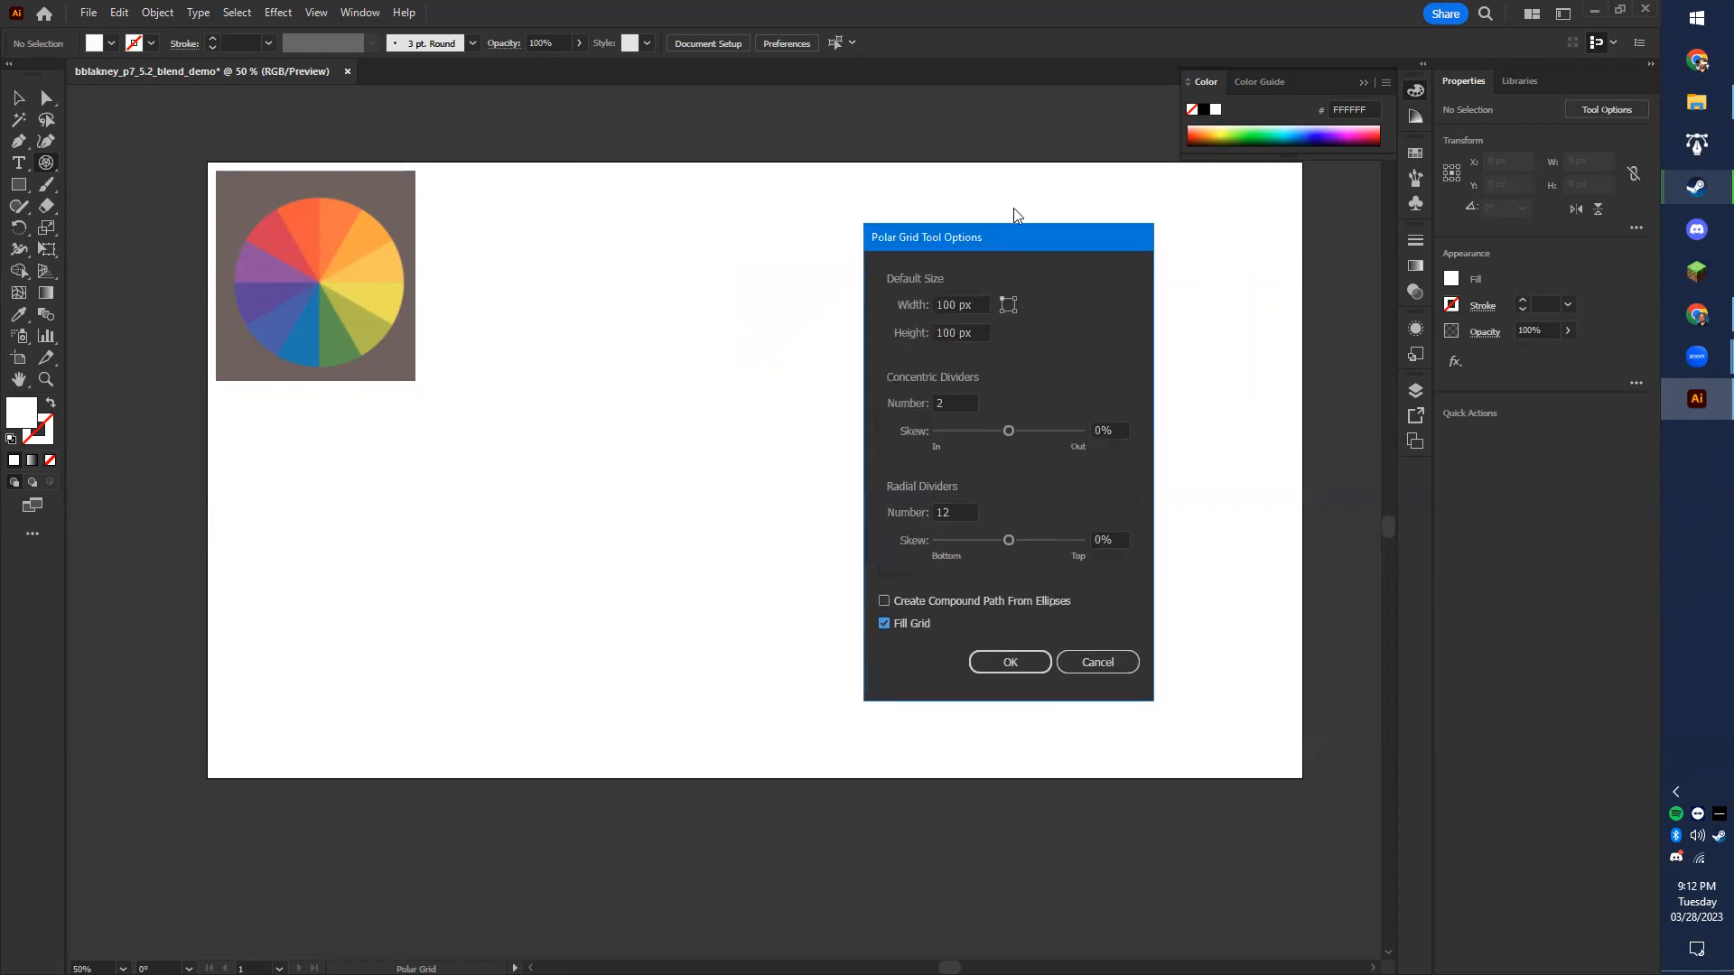
pyautogui.moveTo(1004, 242); pyautogui.dragTo(1047, 247)
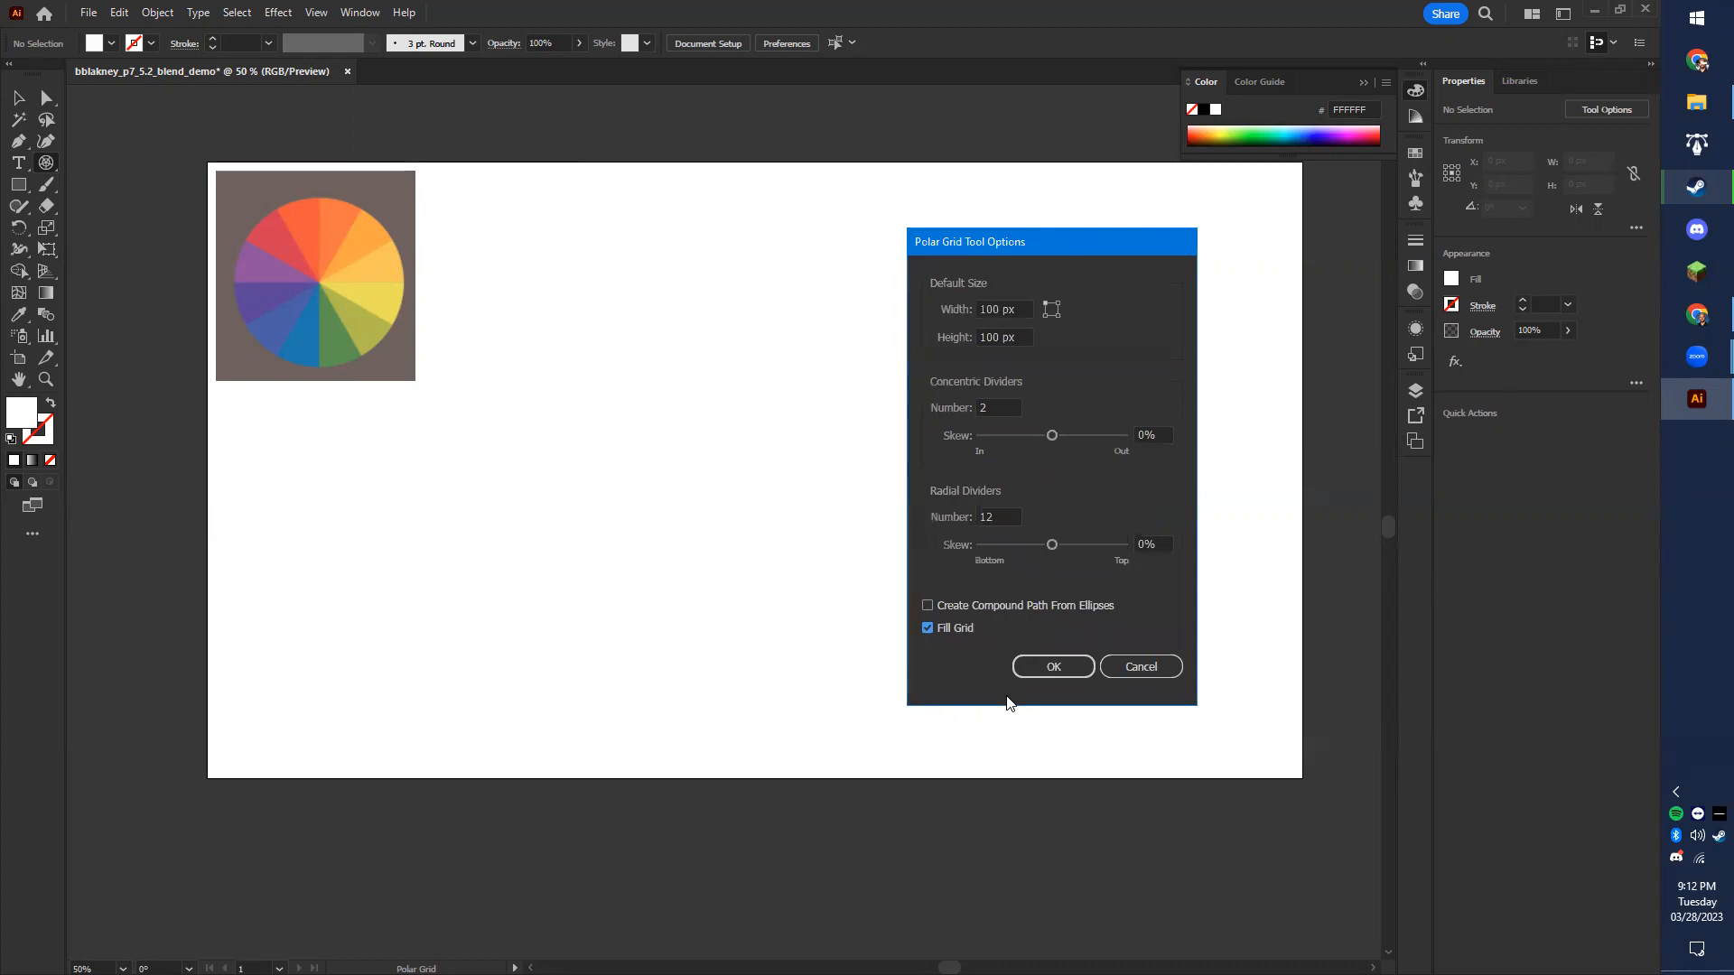
pyautogui.click(1072, 667)
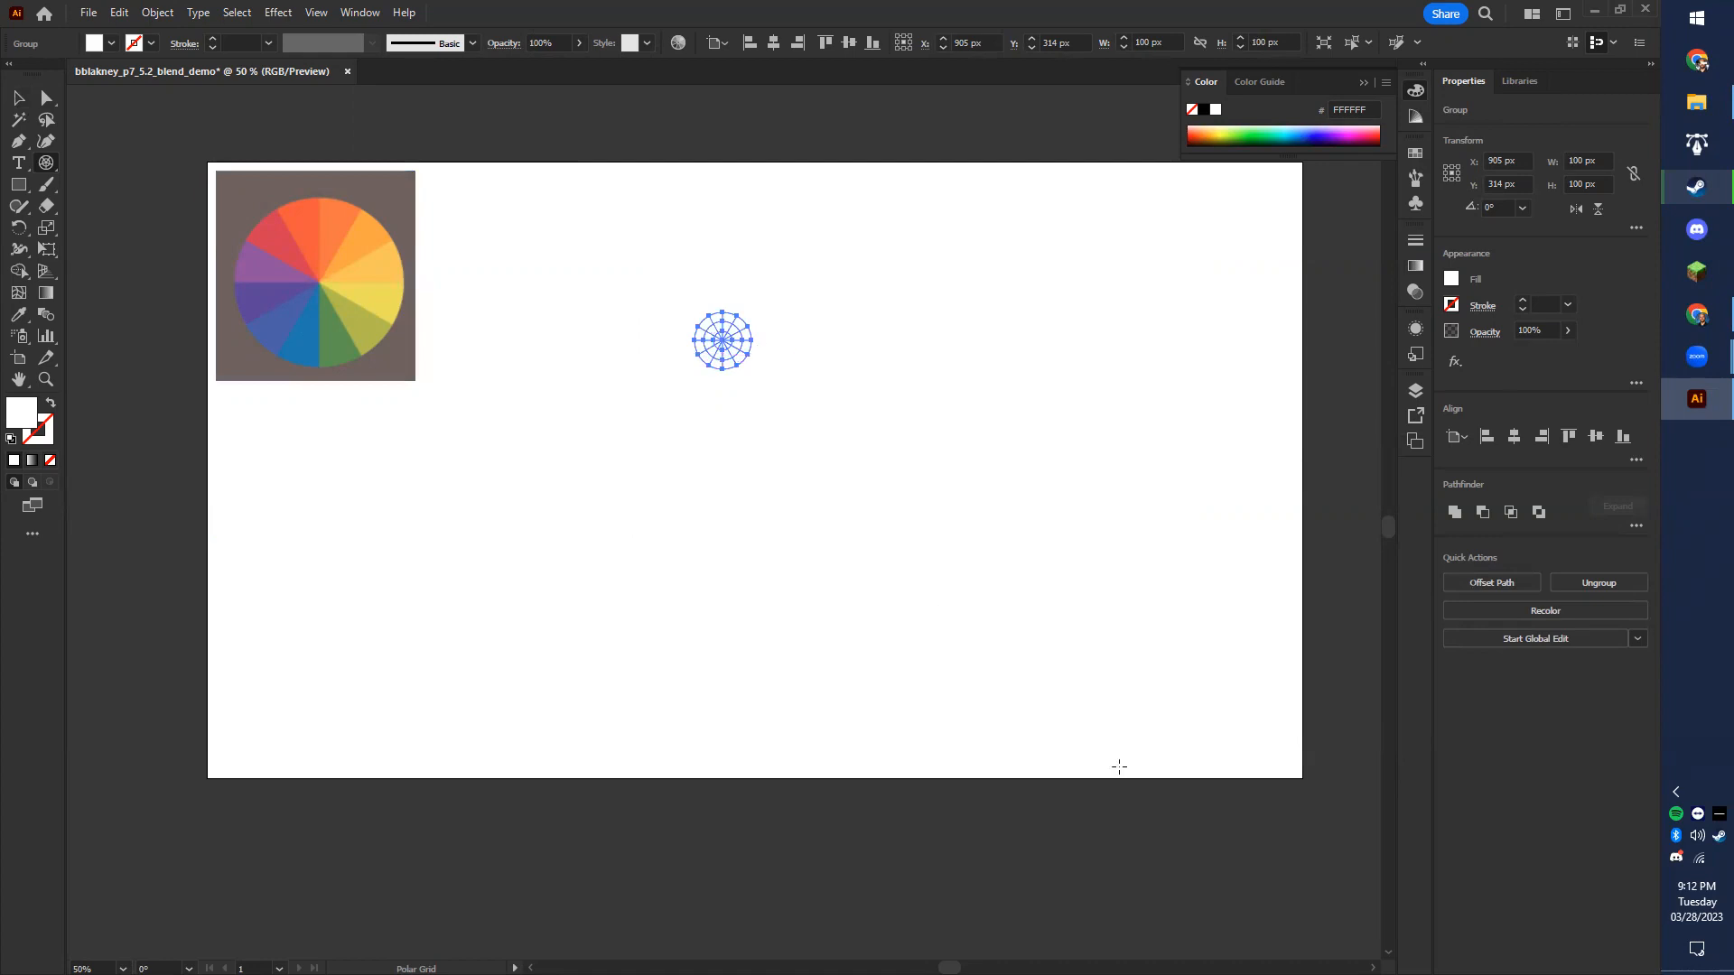
# - Enlarge the polar grid proportionally to about 795 x 795 px and place it right of center on the artboard
pyautogui.press('v')
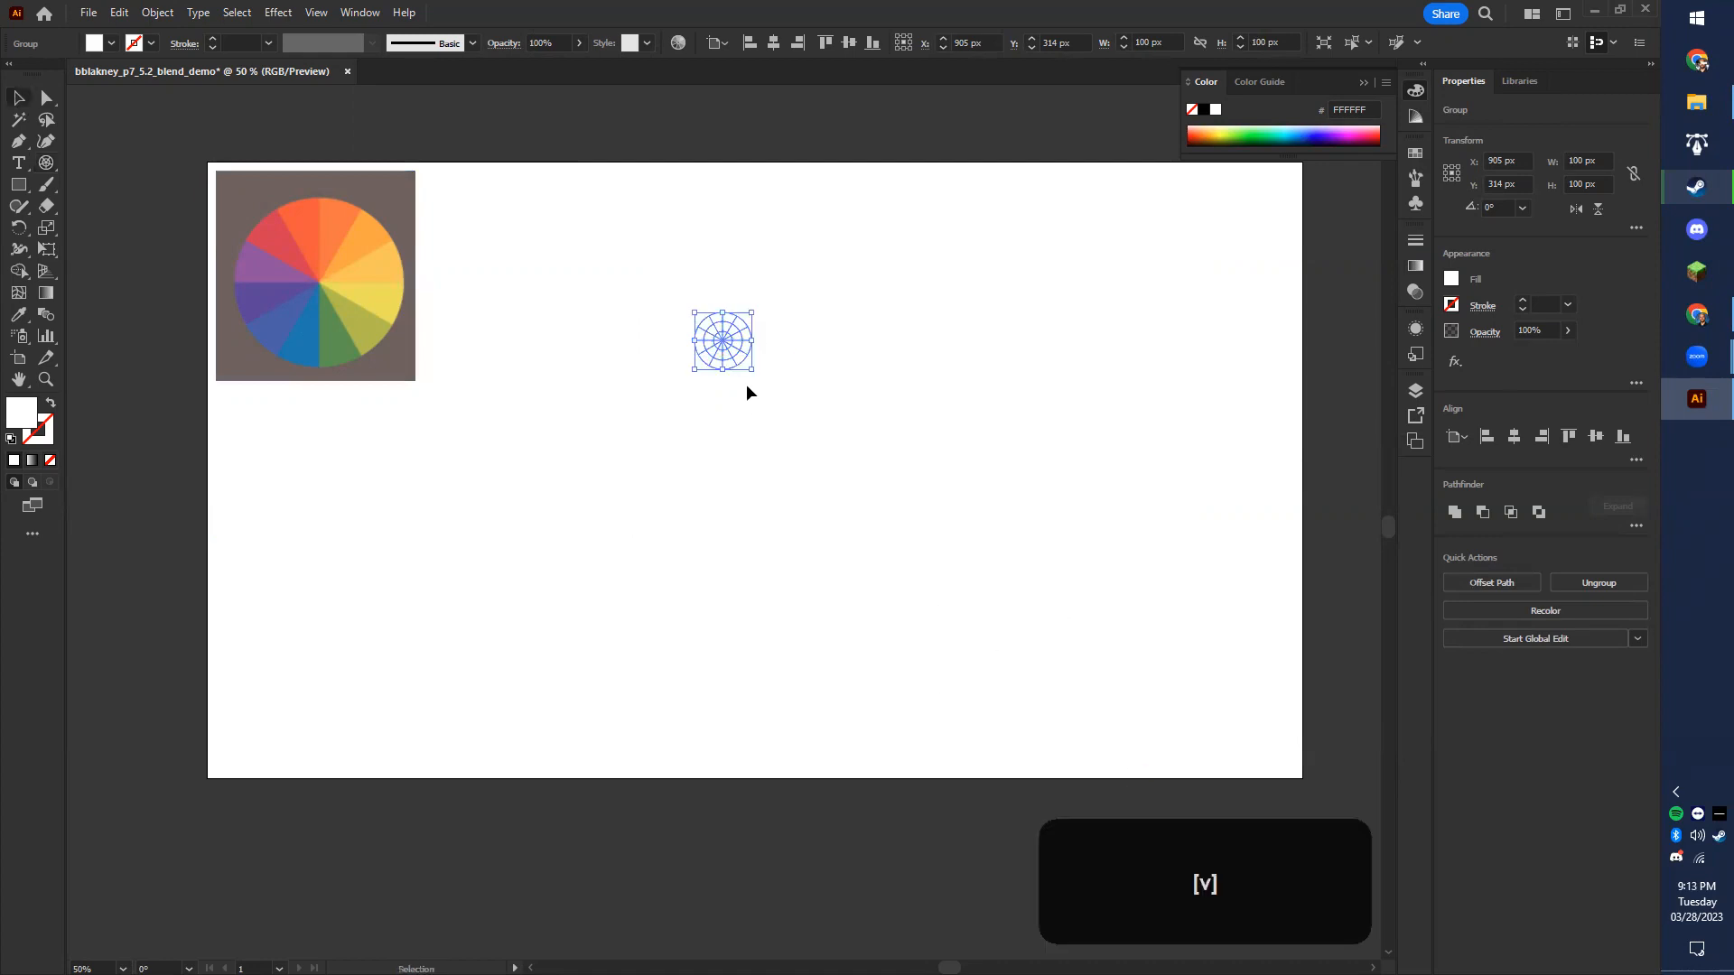
pyautogui.press('shift')
pyautogui.moveTo(751, 370); pyautogui.dragTo(1210, 767)
pyautogui.moveTo(914, 539); pyautogui.dragTo(415, 774)
pyautogui.moveTo(414, 778); pyautogui.dragTo(874, 469)
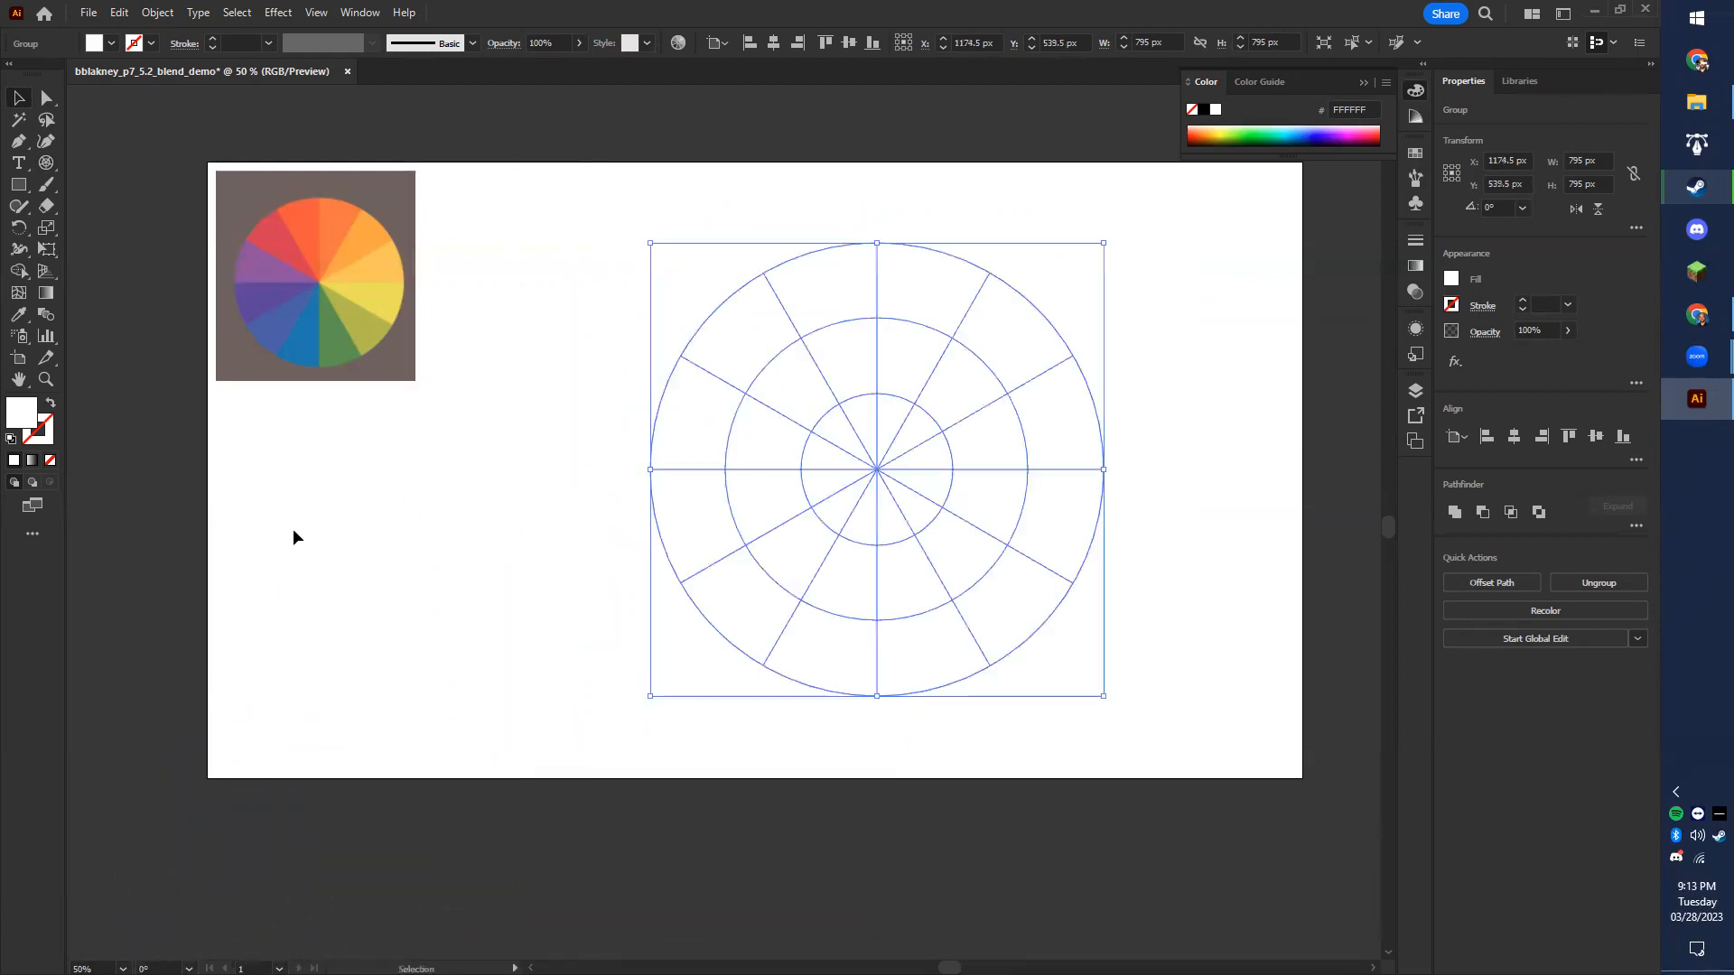
# - Give the polar grid a red FF0000 fill and a black 000000 stroke
pyautogui.click(51, 404)
pyautogui.doubleClick(17, 416)
pyautogui.moveTo(786, 415); pyautogui.dragTo(871, 360)
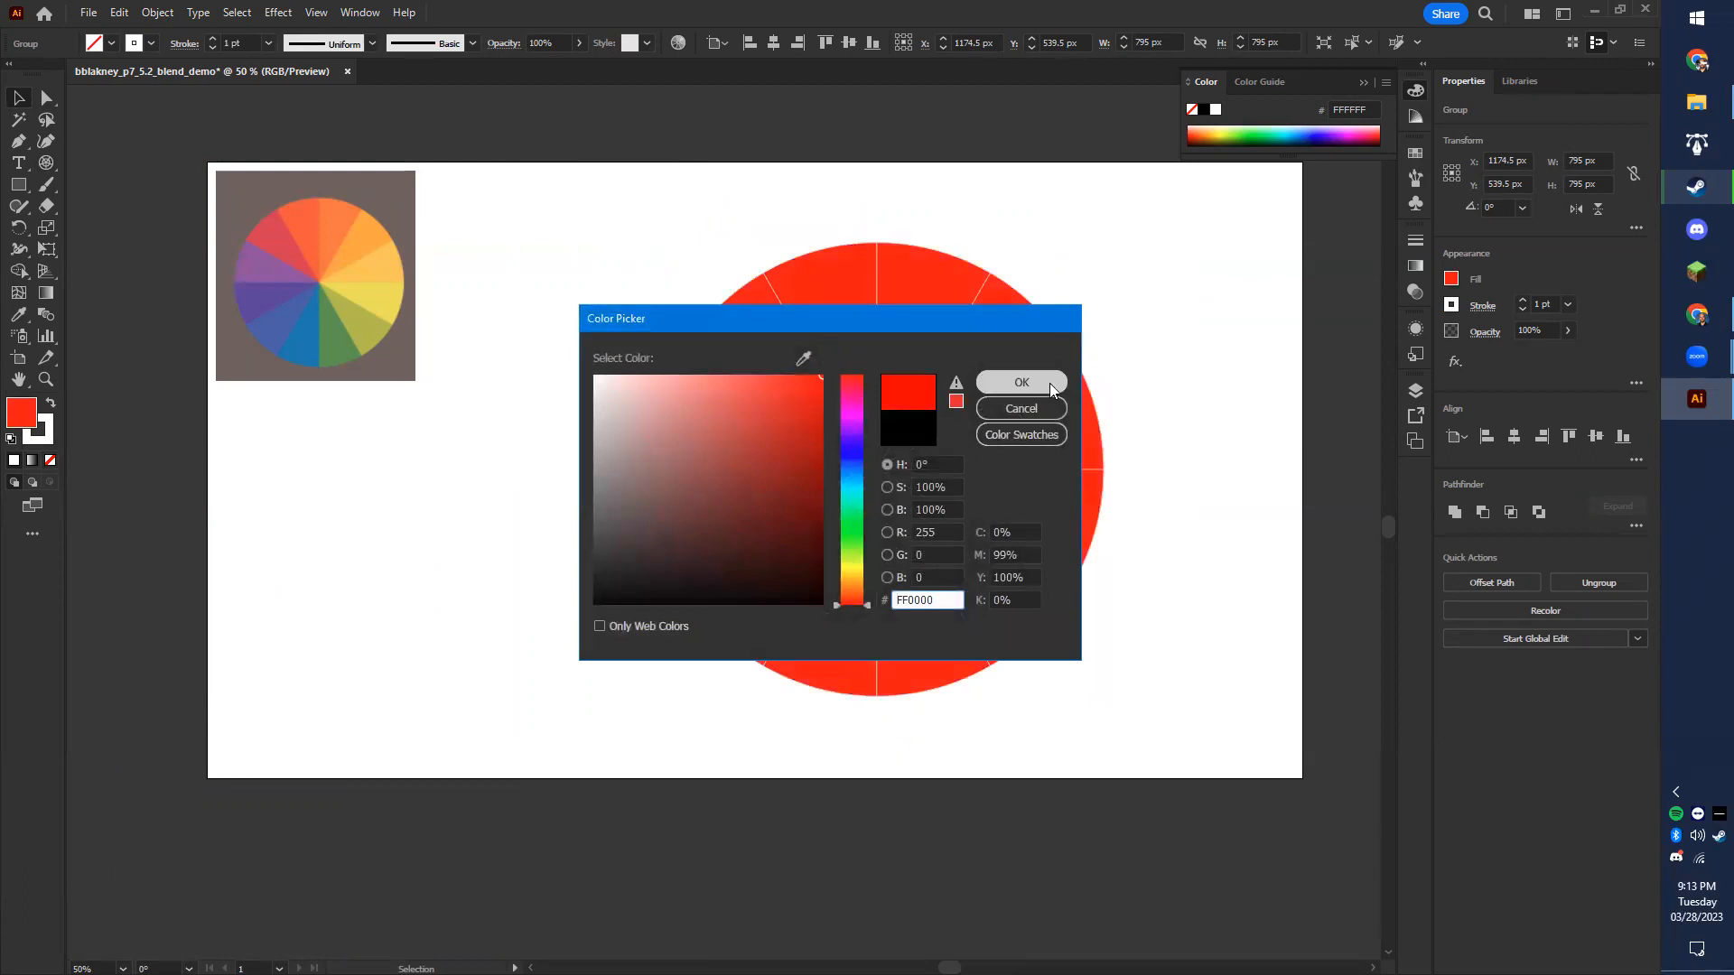
pyautogui.click(1021, 382)
pyautogui.doubleClick(51, 438)
pyautogui.write('000000')
pyautogui.click(1020, 380)
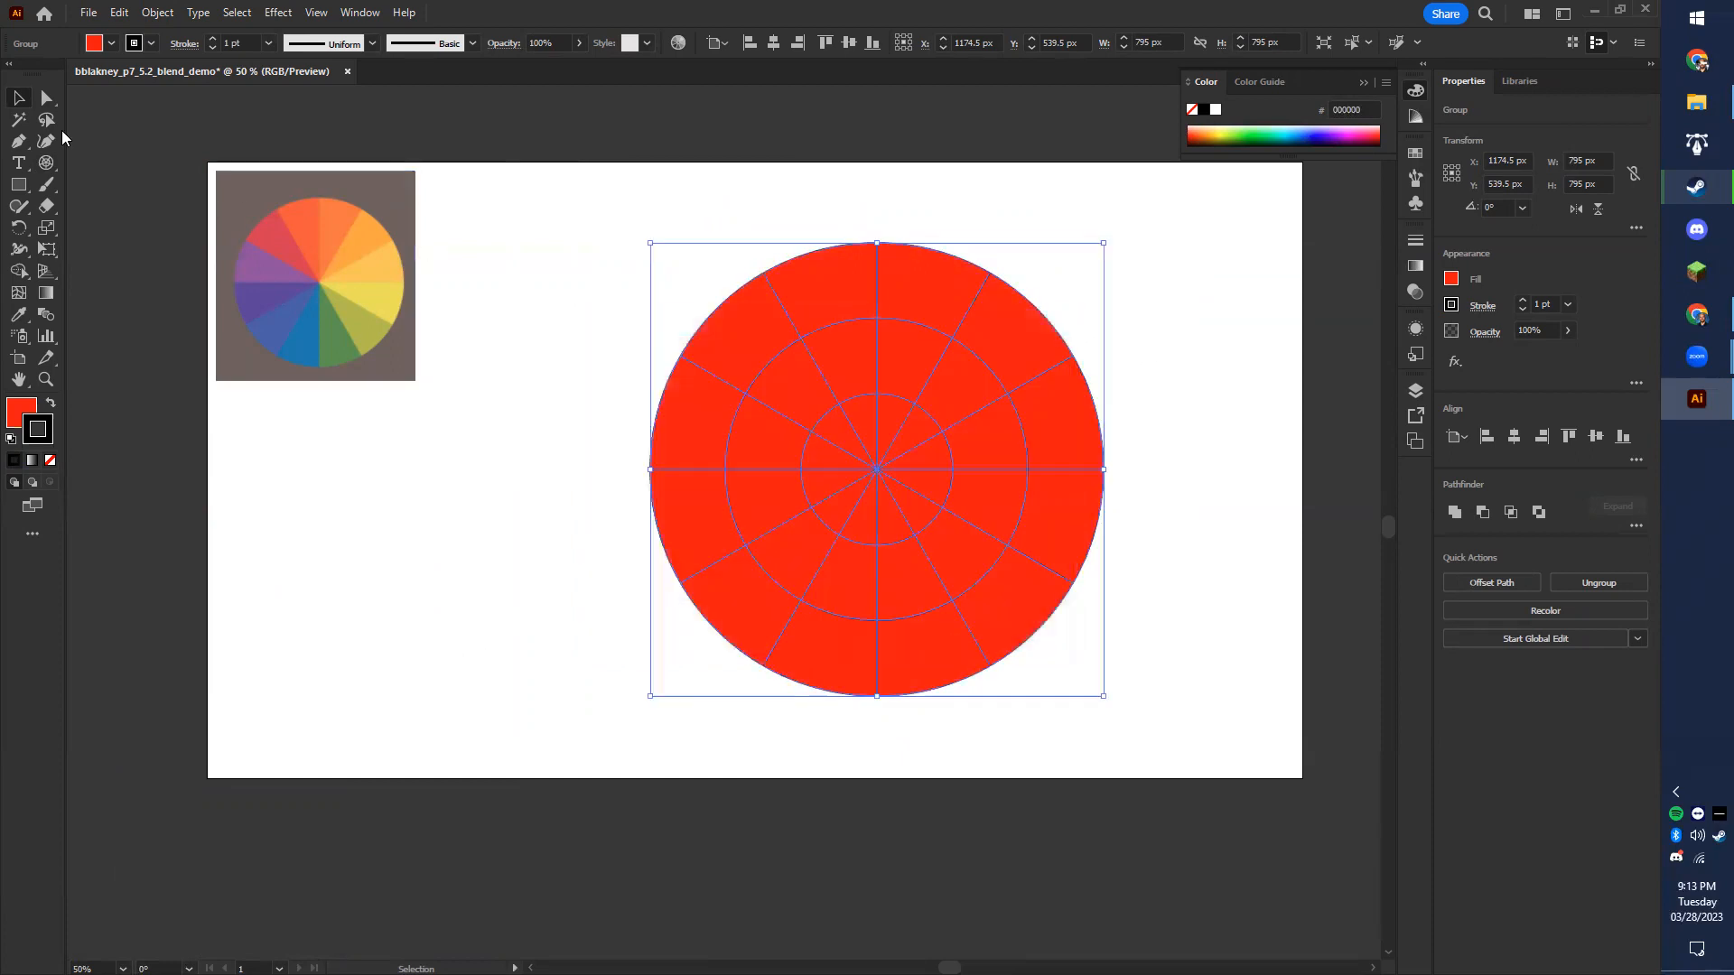
# - Set the polar grid's stroke weight to 5 pt
pyautogui.click(98, 125)
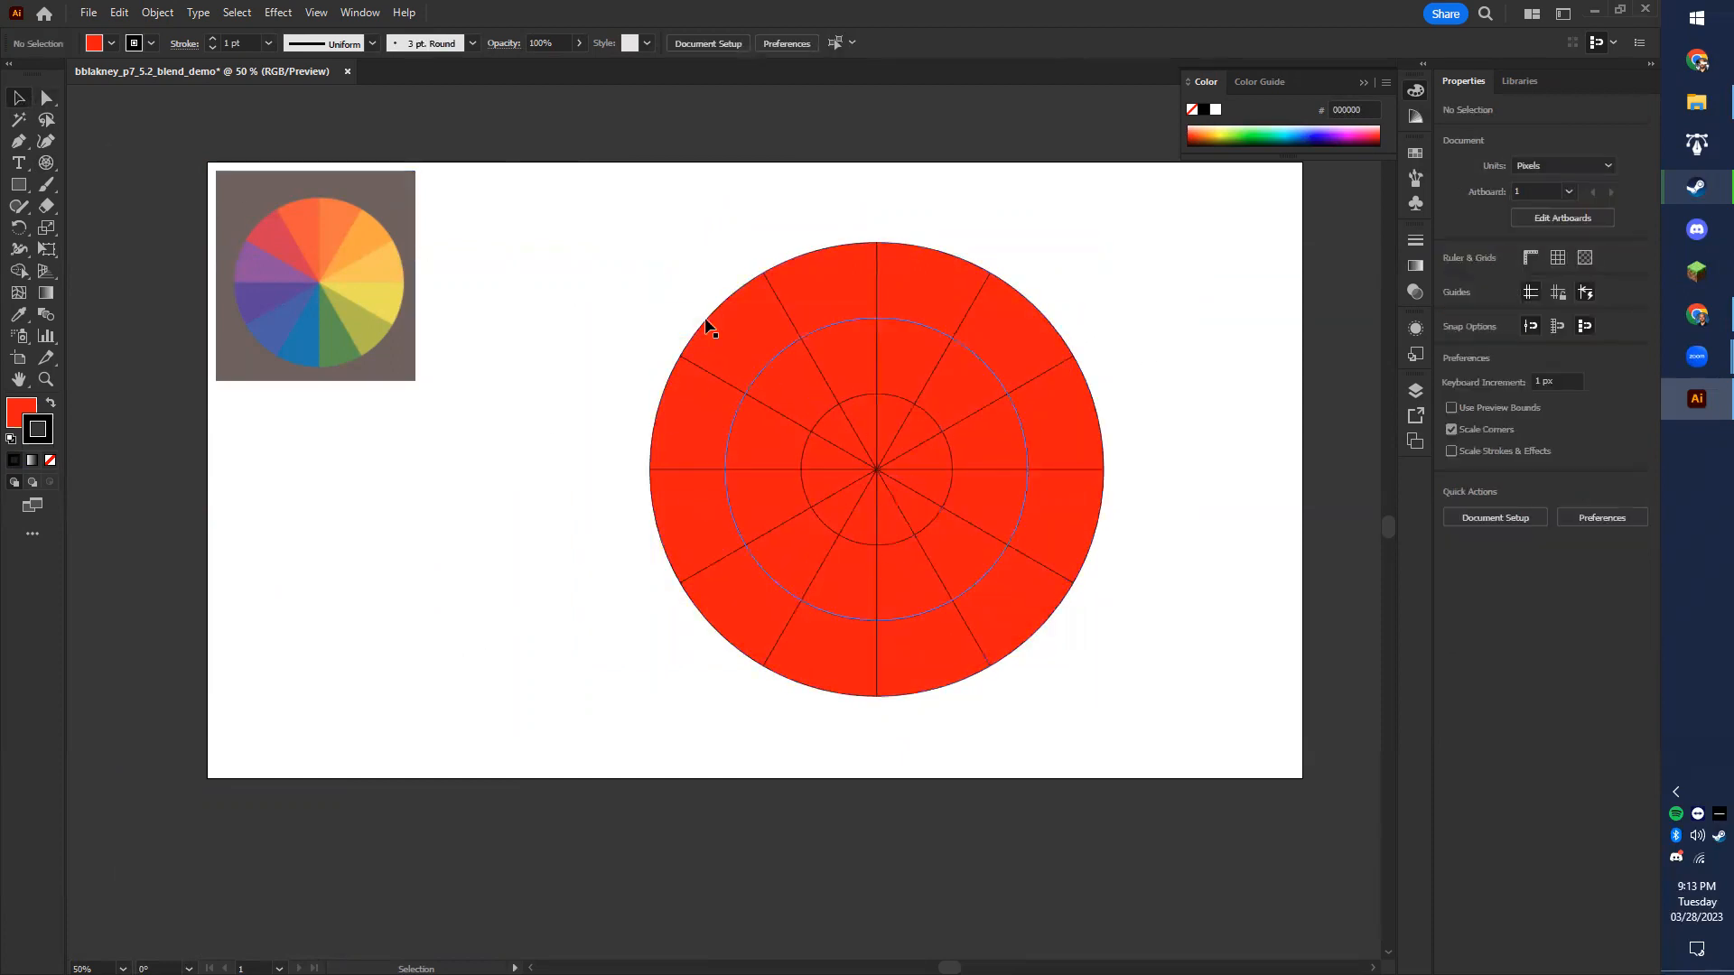
pyautogui.moveTo(706, 318); pyautogui.dragTo(1126, 602)
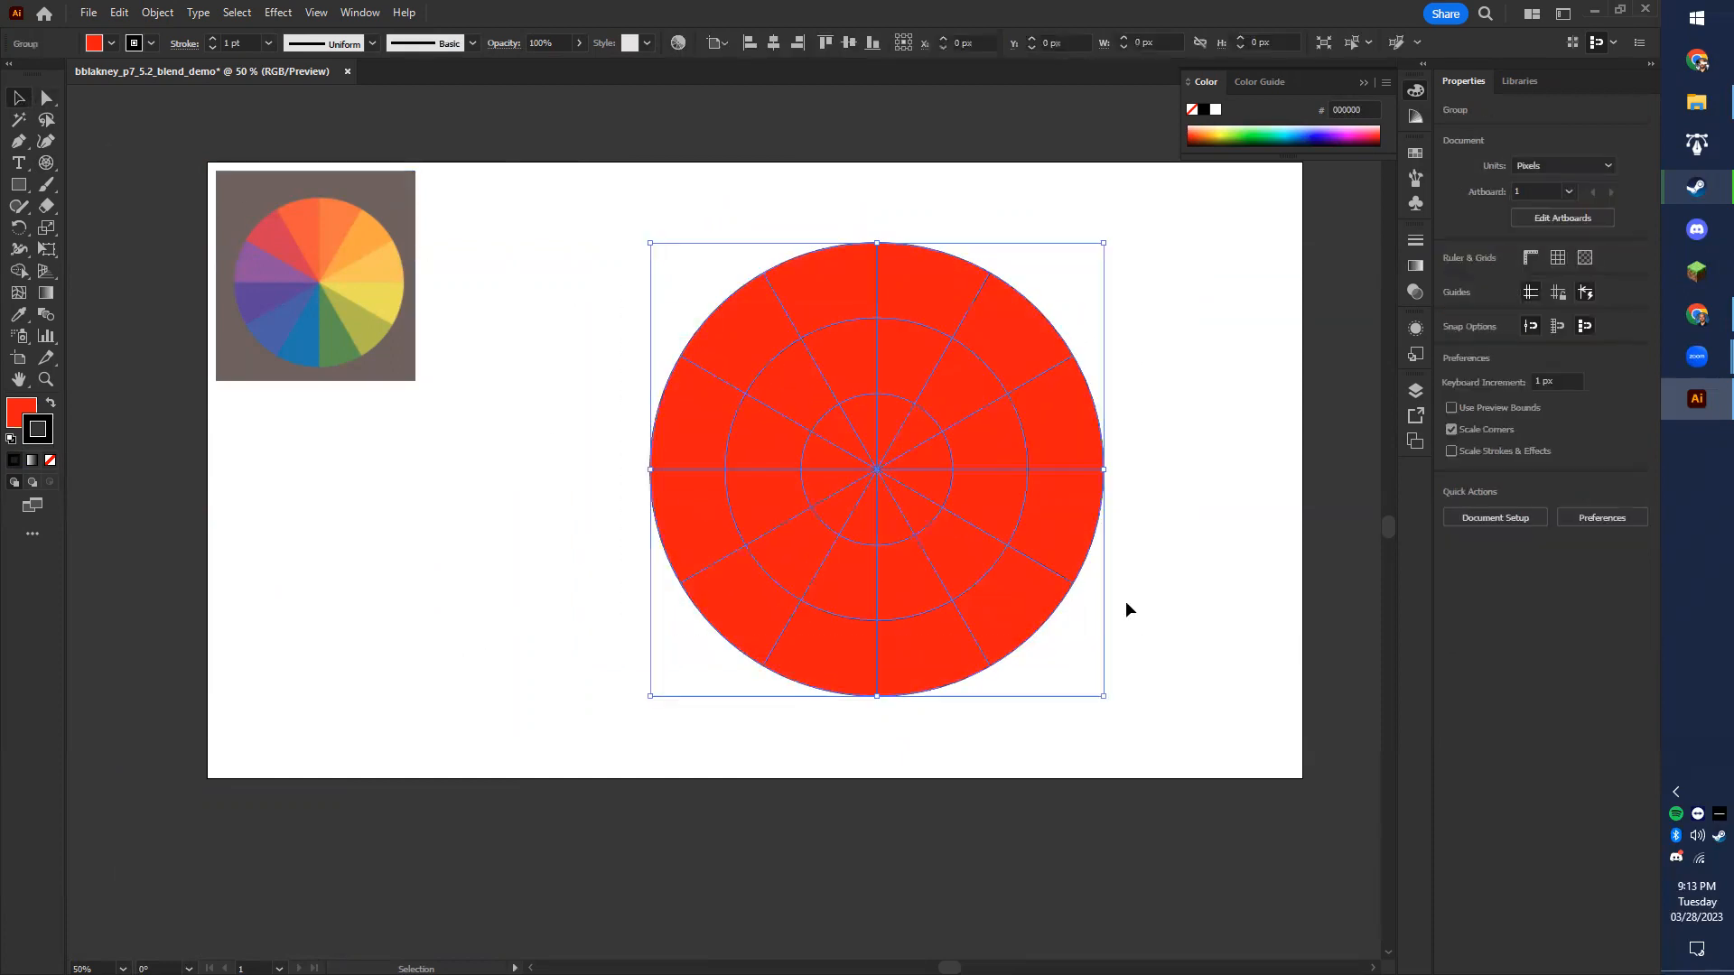
pyautogui.click(211, 38)
pyautogui.click(211, 37)
pyautogui.click(211, 38)
pyautogui.click(212, 37)
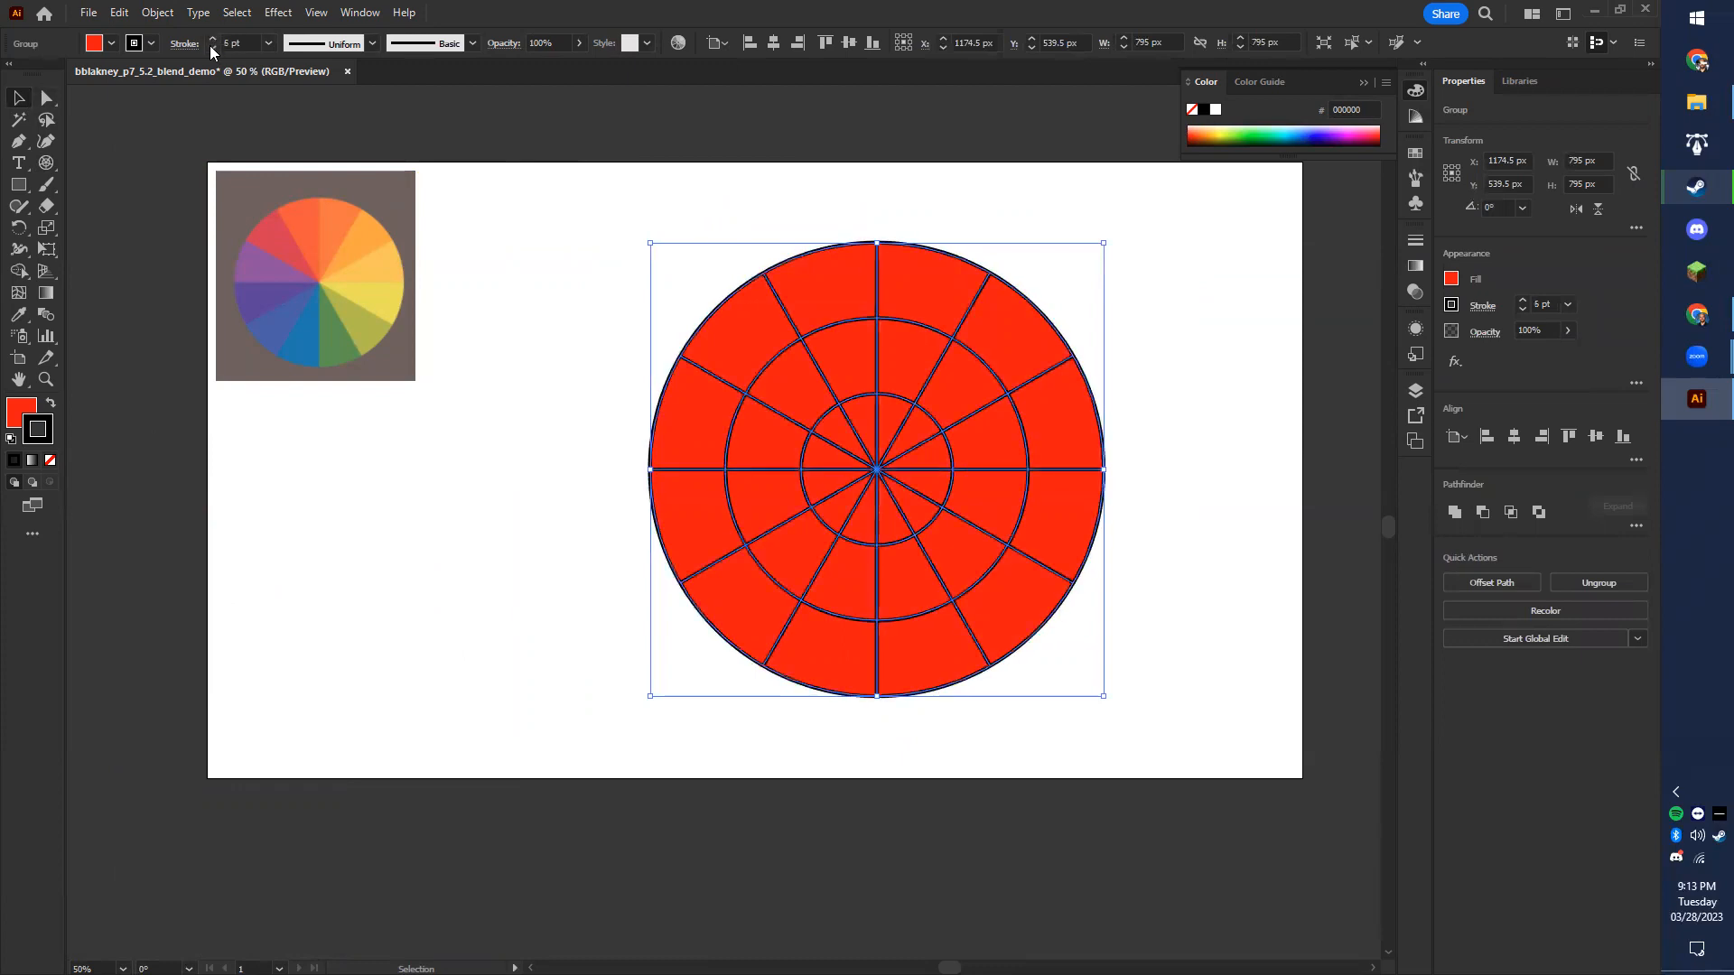
pyautogui.click(455, 181)
# - Move the polar grid up and to the right on the artboard, to about X 1251.5 px, Y 460.5 px
pyautogui.moveTo(963, 490); pyautogui.dragTo(981, 459)
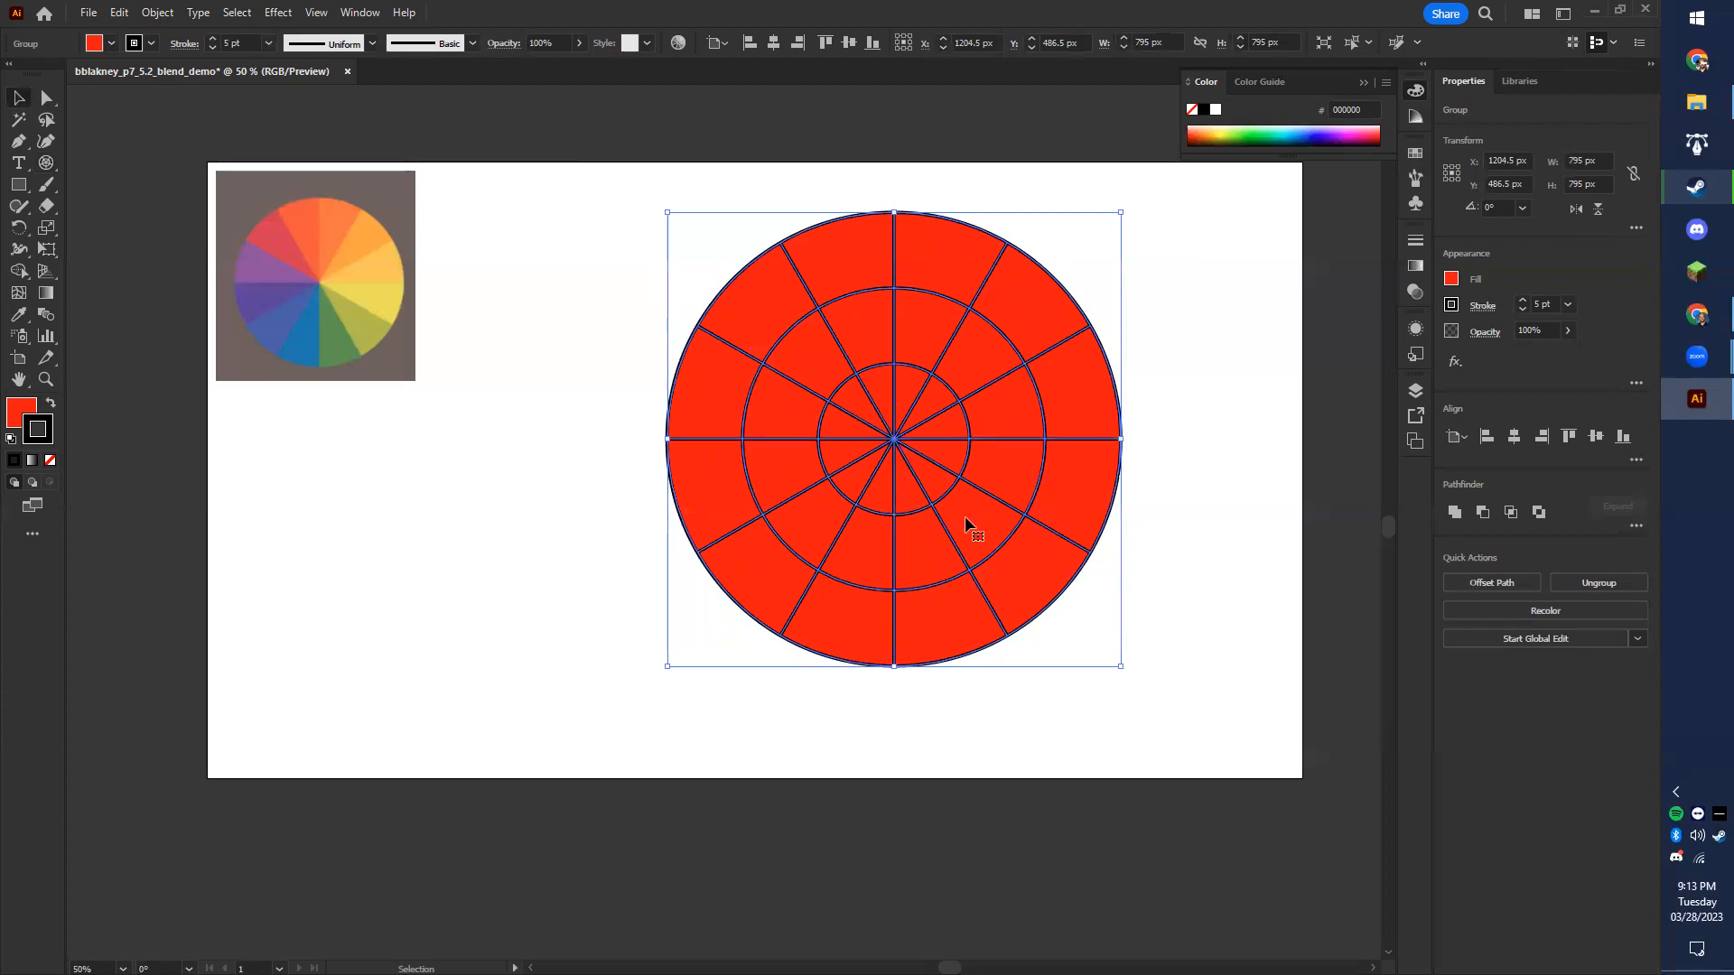
pyautogui.moveTo(894, 431); pyautogui.dragTo(856, 432)
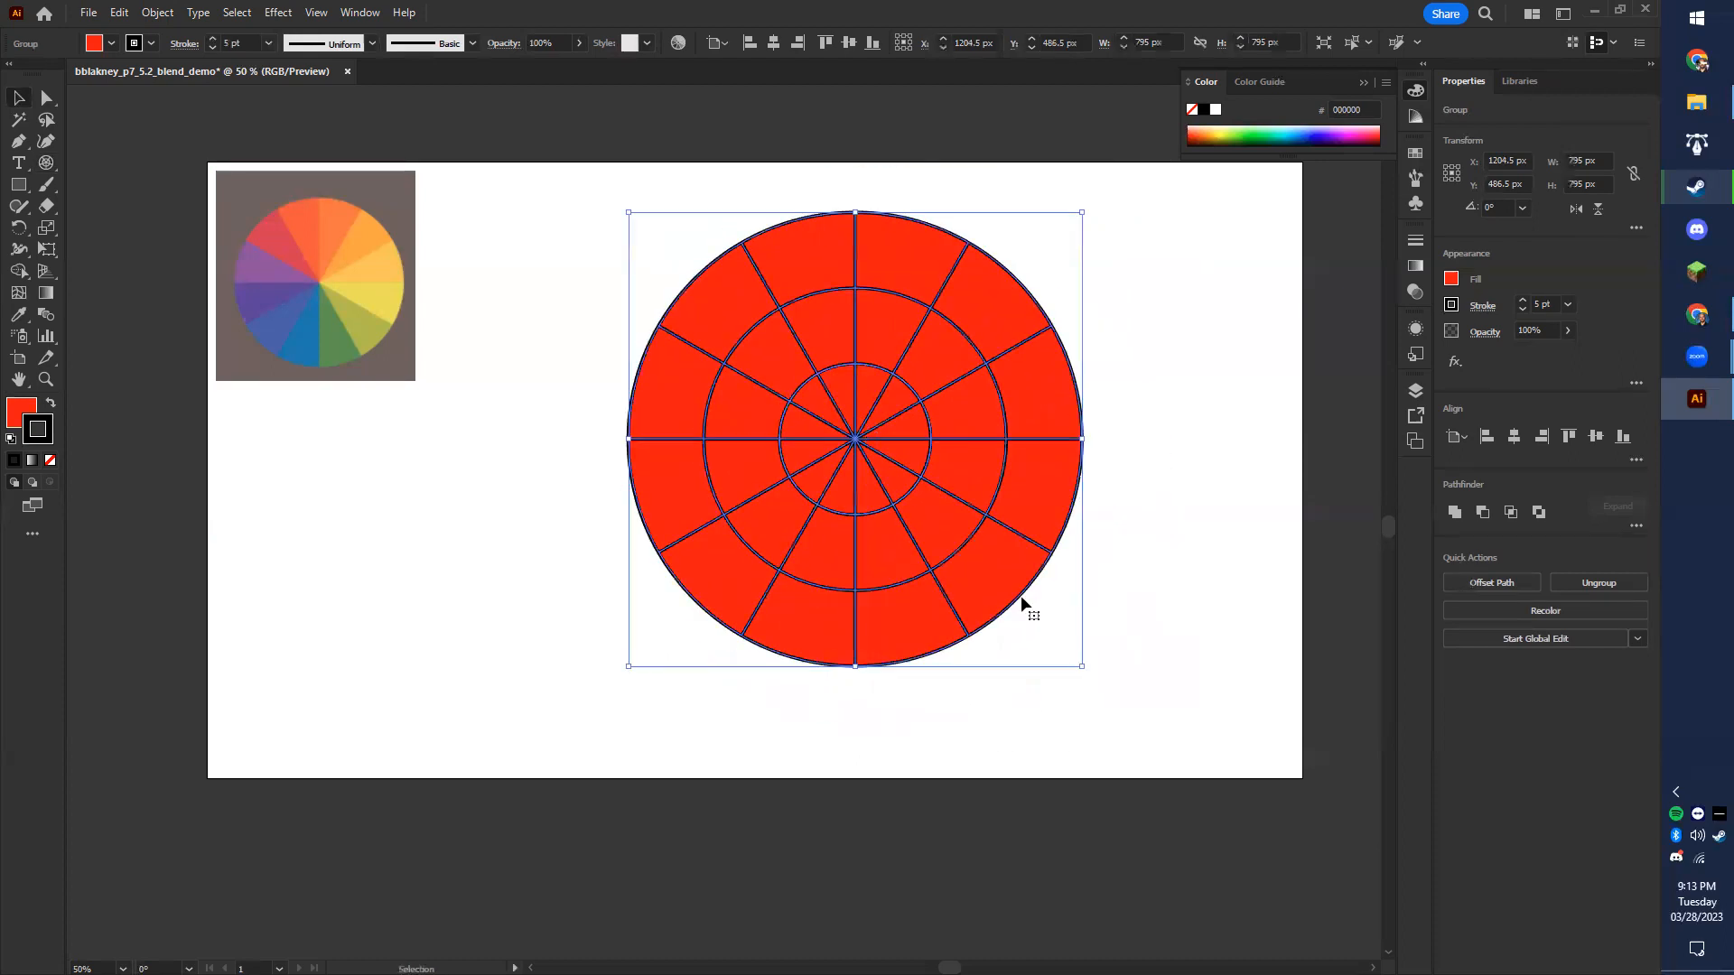
pyautogui.moveTo(1054, 350); pyautogui.dragTo(1066, 415)
pyautogui.moveTo(890, 341); pyautogui.dragTo(920, 317)
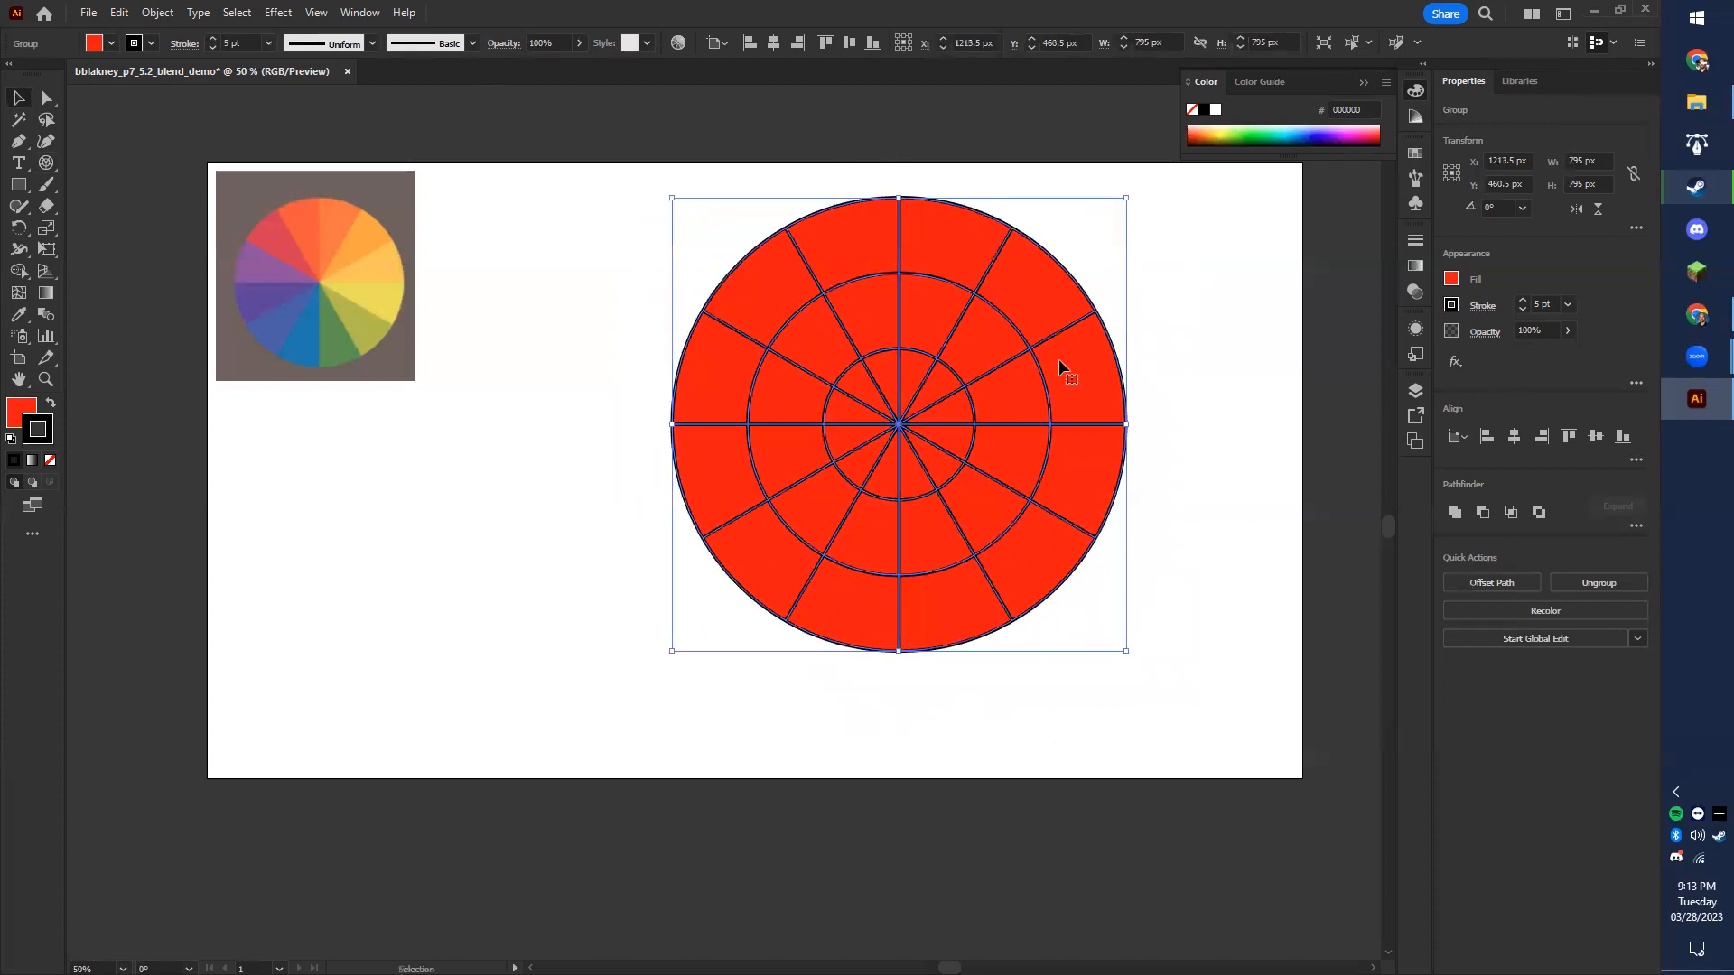
pyautogui.click(1273, 512)
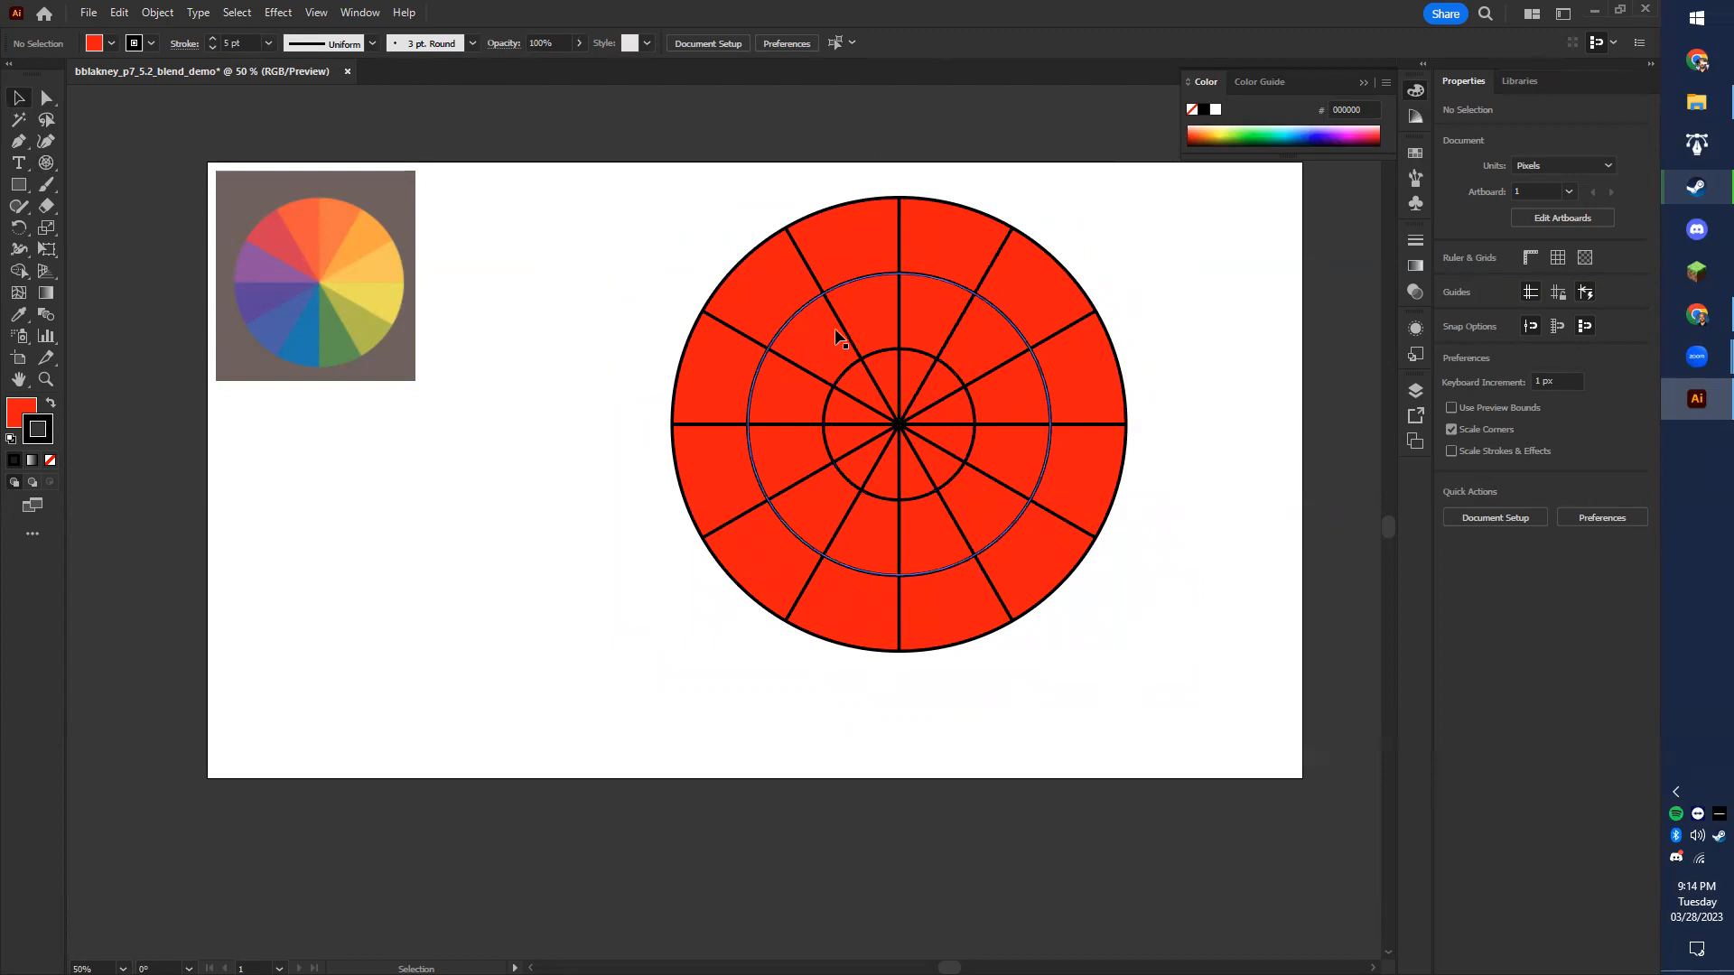
pyautogui.click(750, 318)
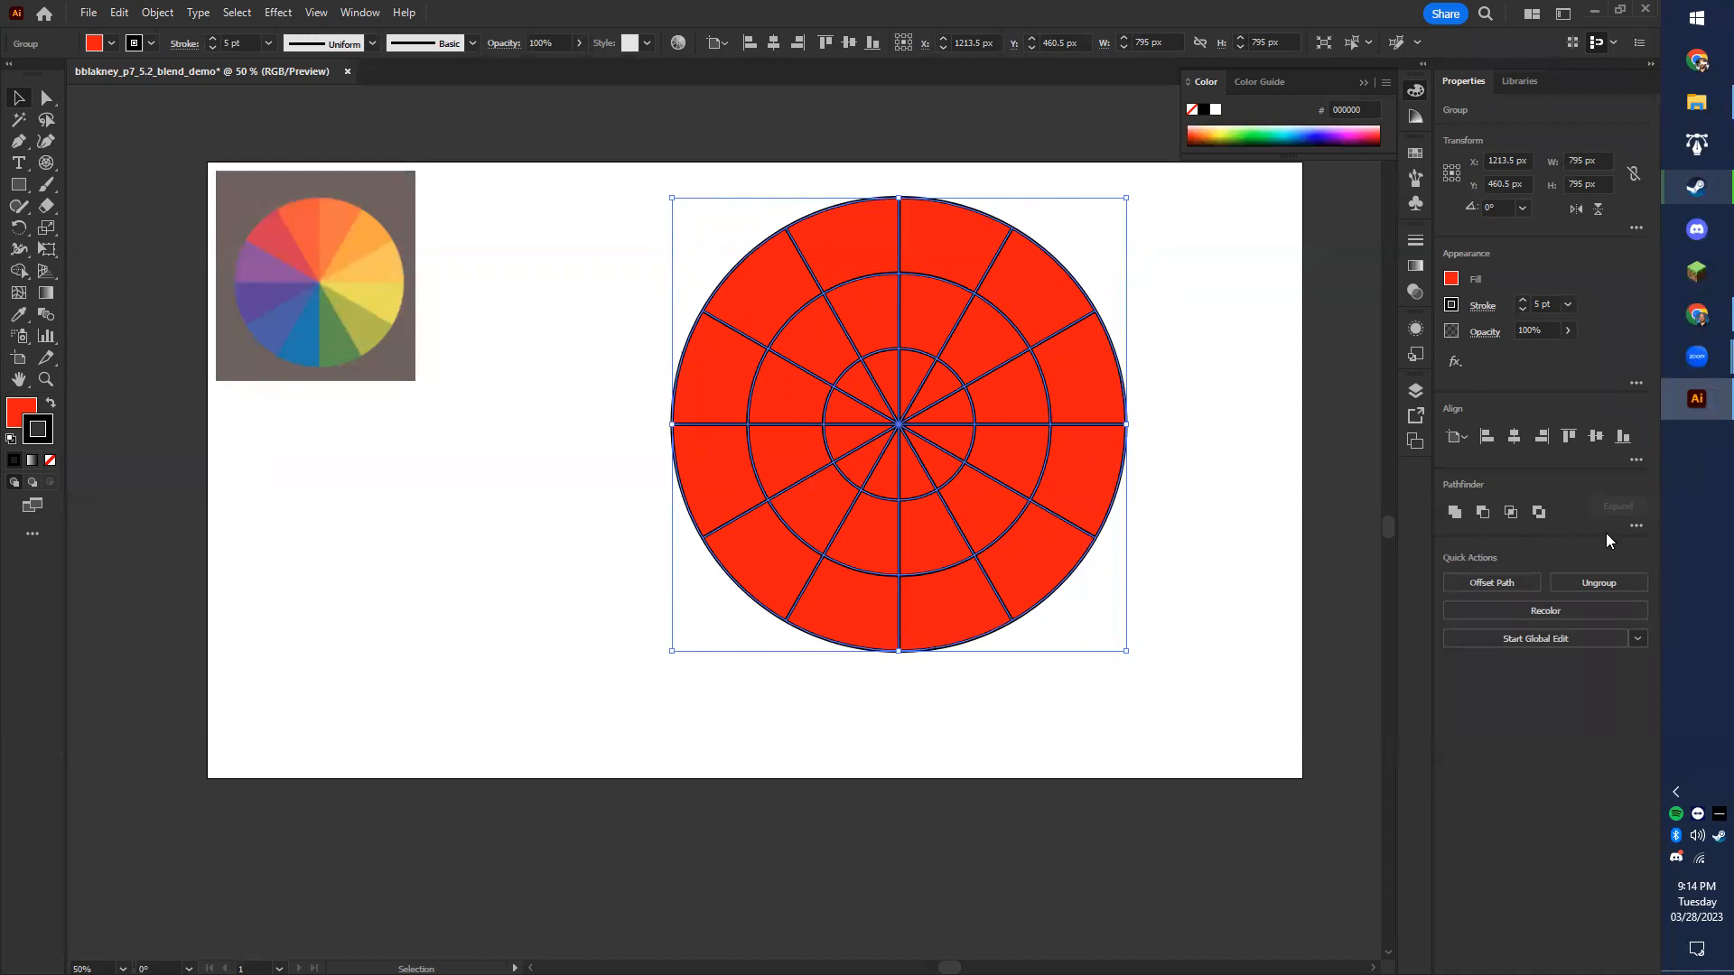
pyautogui.moveTo(898, 423); pyautogui.dragTo(921, 343)
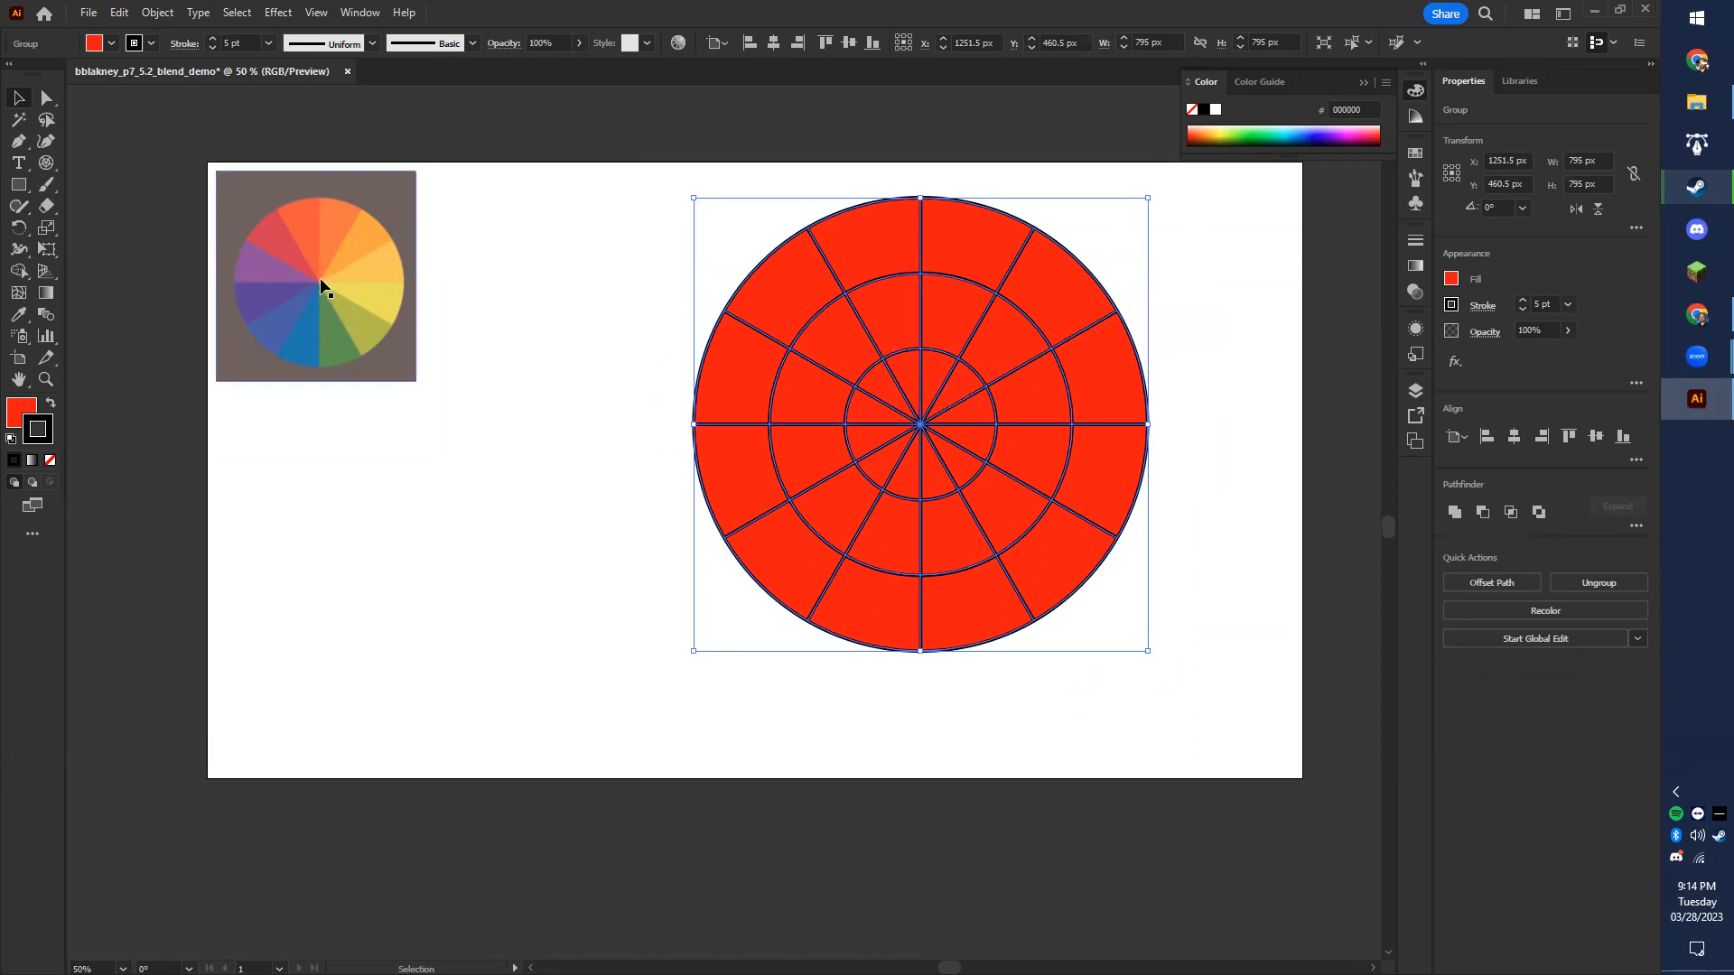
# - Open the full Pathfinder options and apply Divide to the polar grid
pyautogui.click(1636, 528)
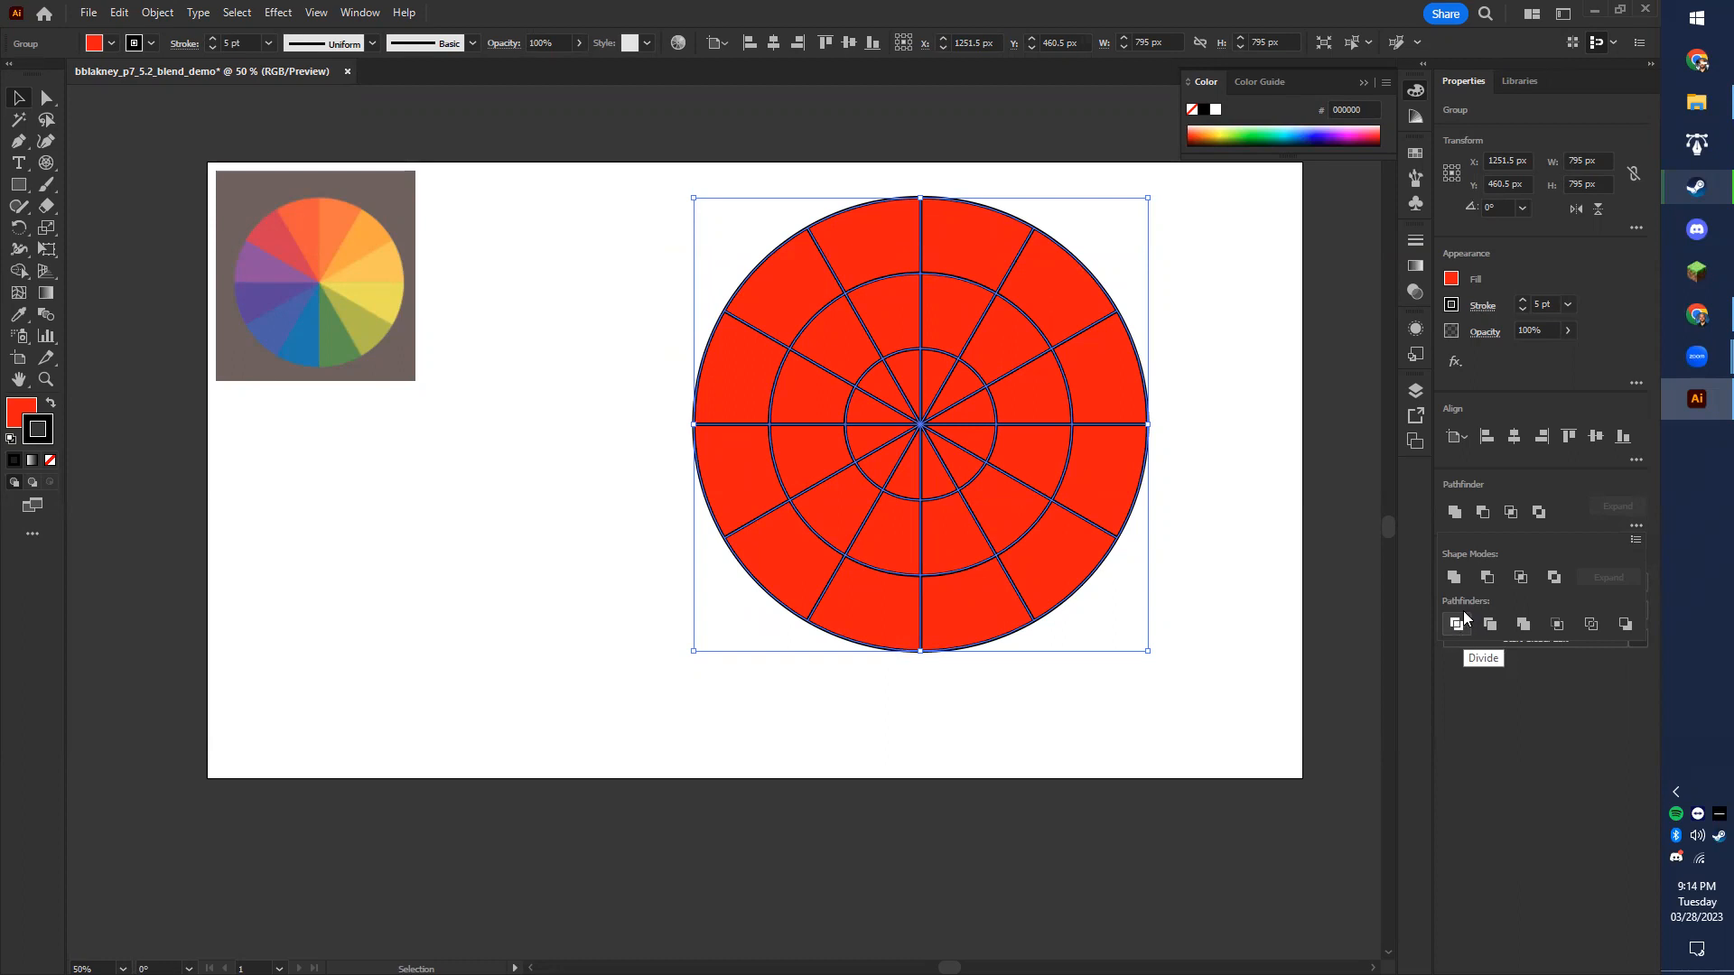
pyautogui.click(1637, 530)
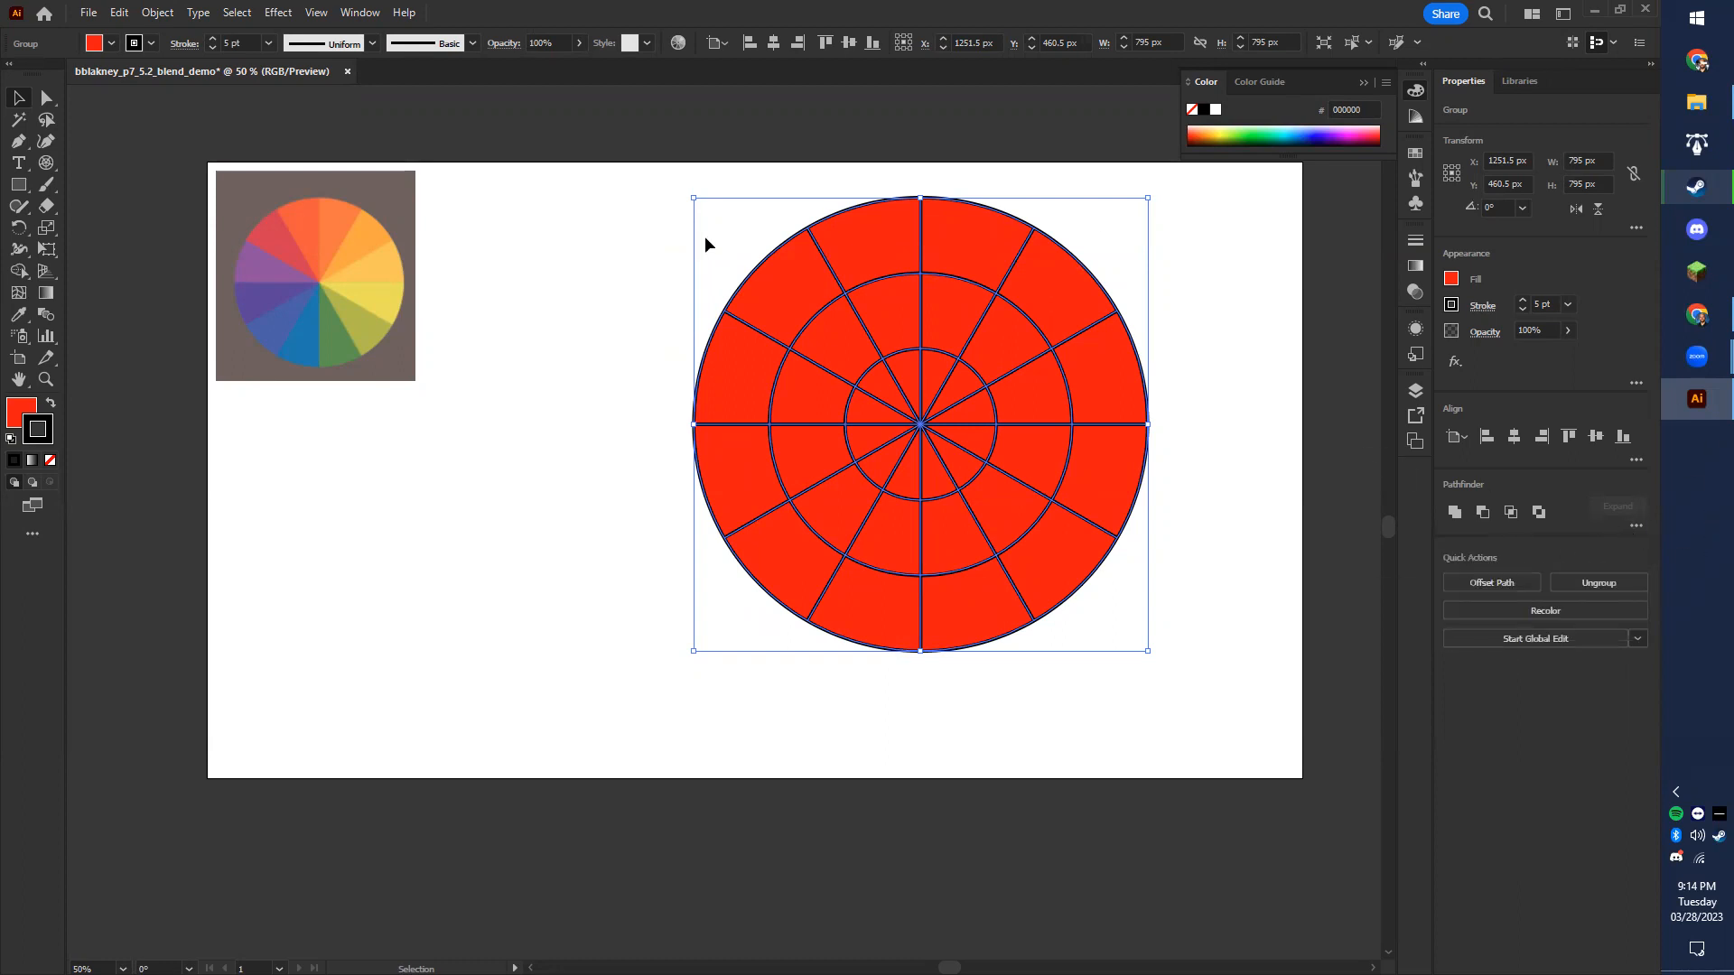
pyautogui.click(357, 14)
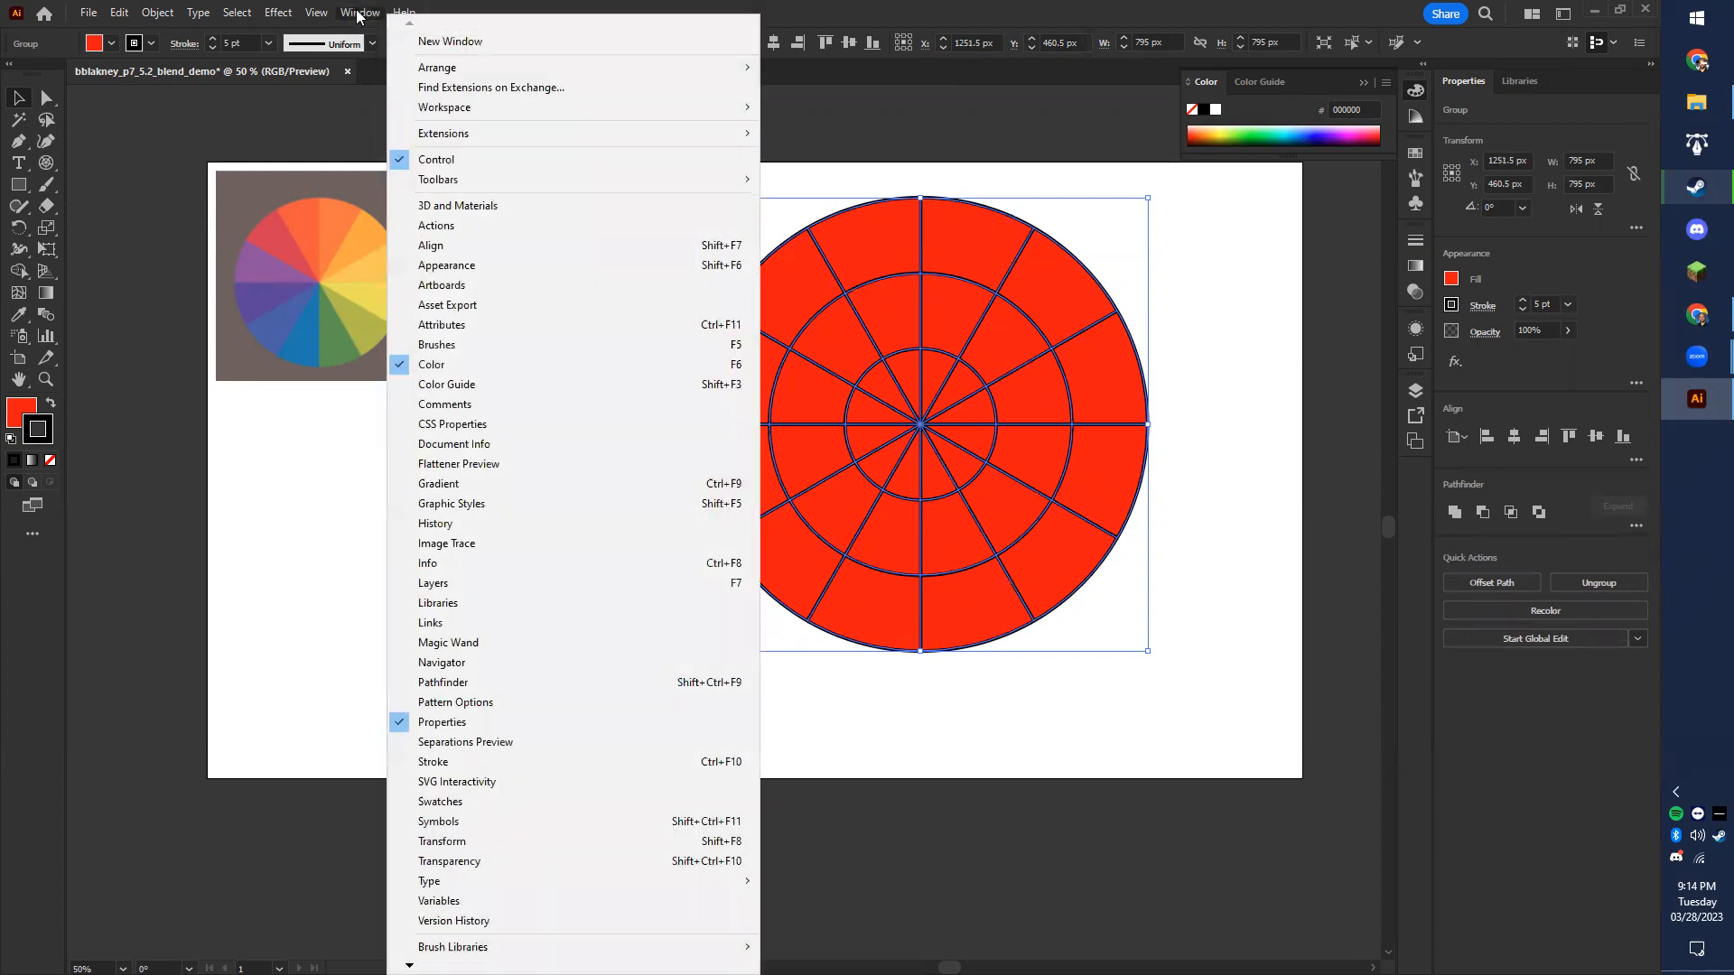
pyautogui.click(360, 11)
pyautogui.click(360, 12)
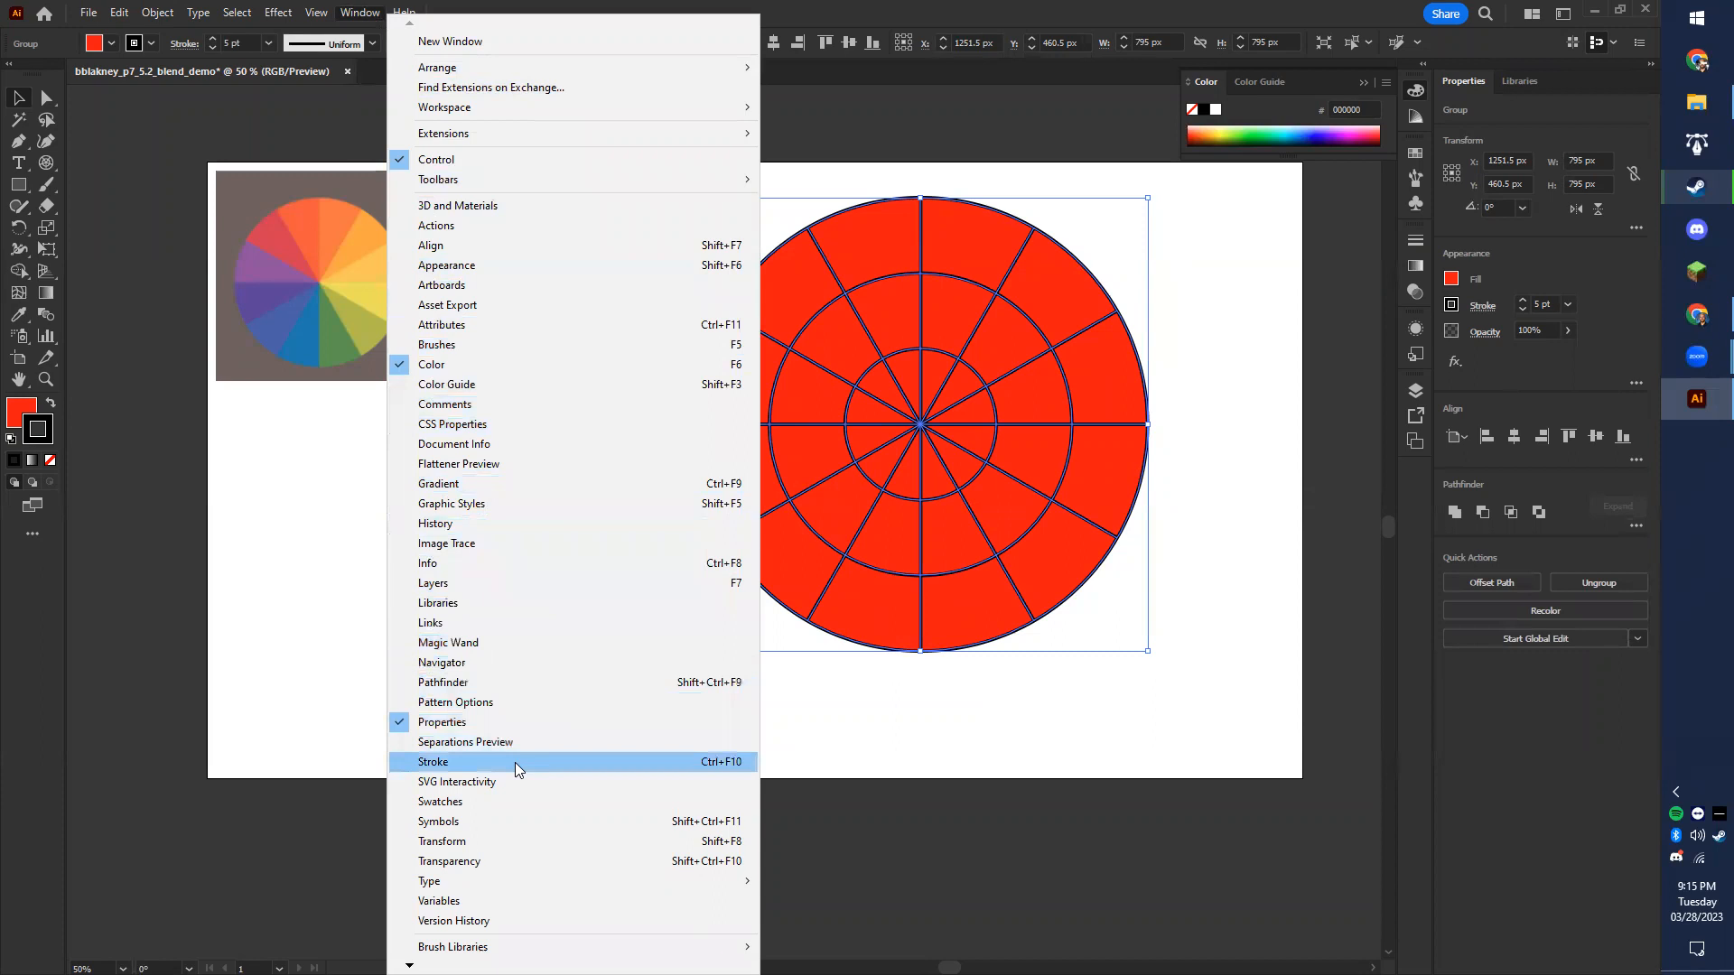
pyautogui.click(443, 684)
pyautogui.moveTo(1140, 286); pyautogui.dragTo(447, 430)
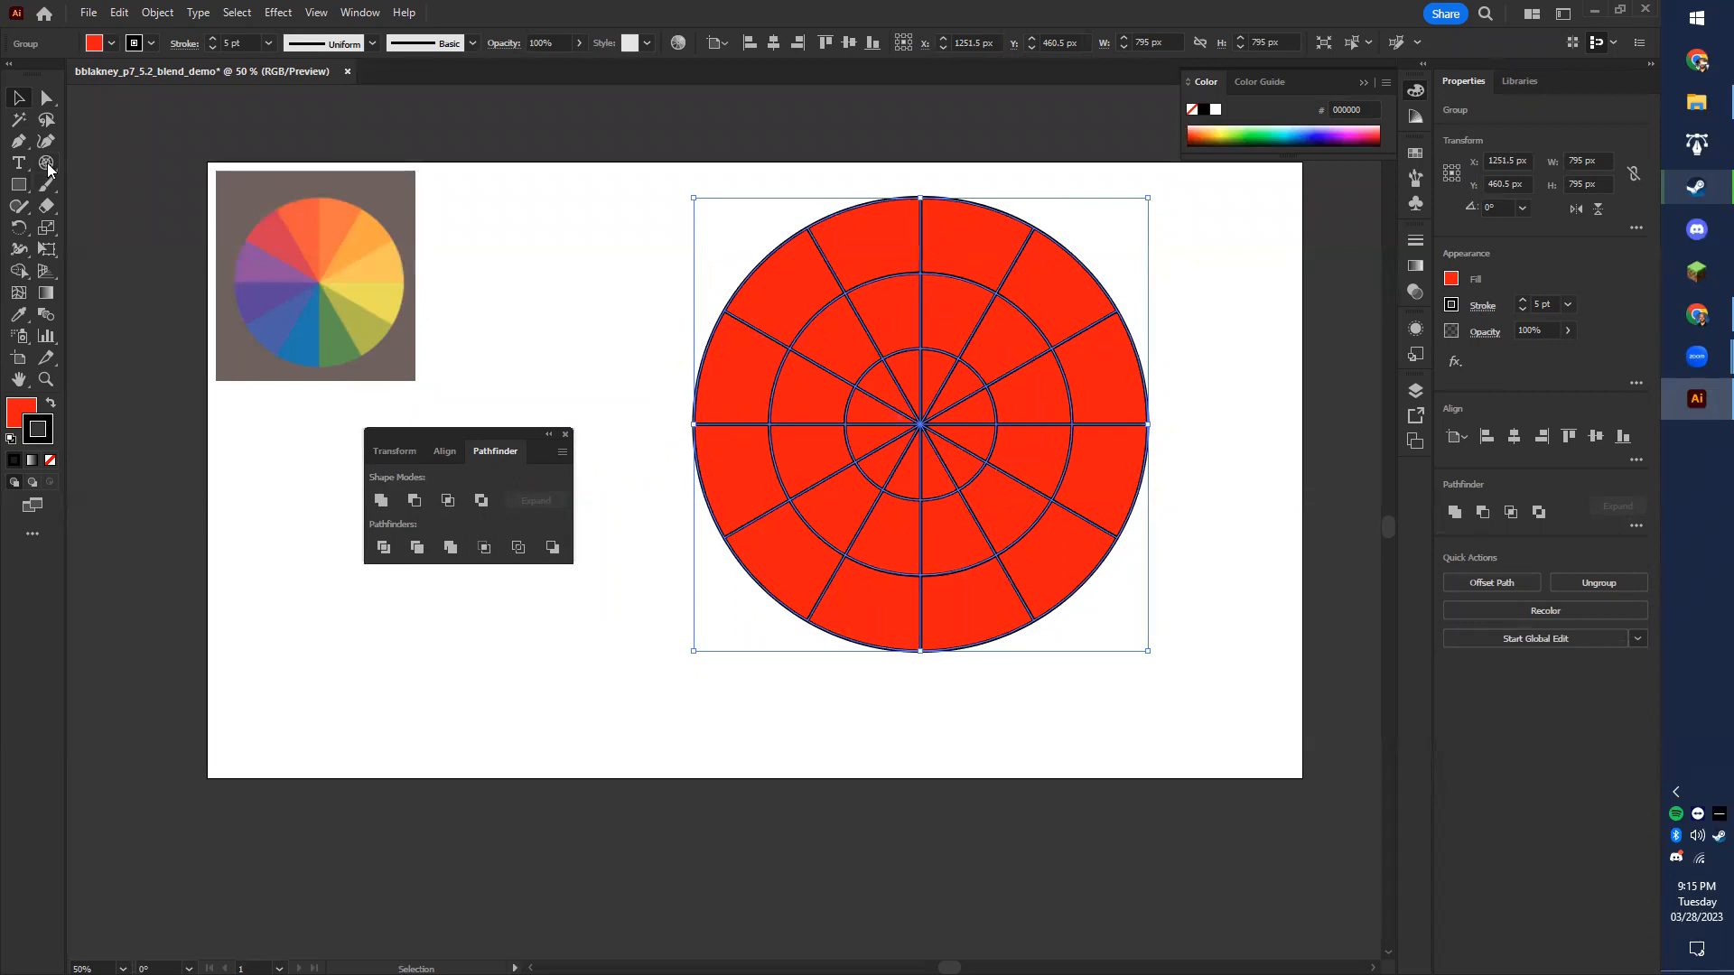
pyautogui.click(384, 547)
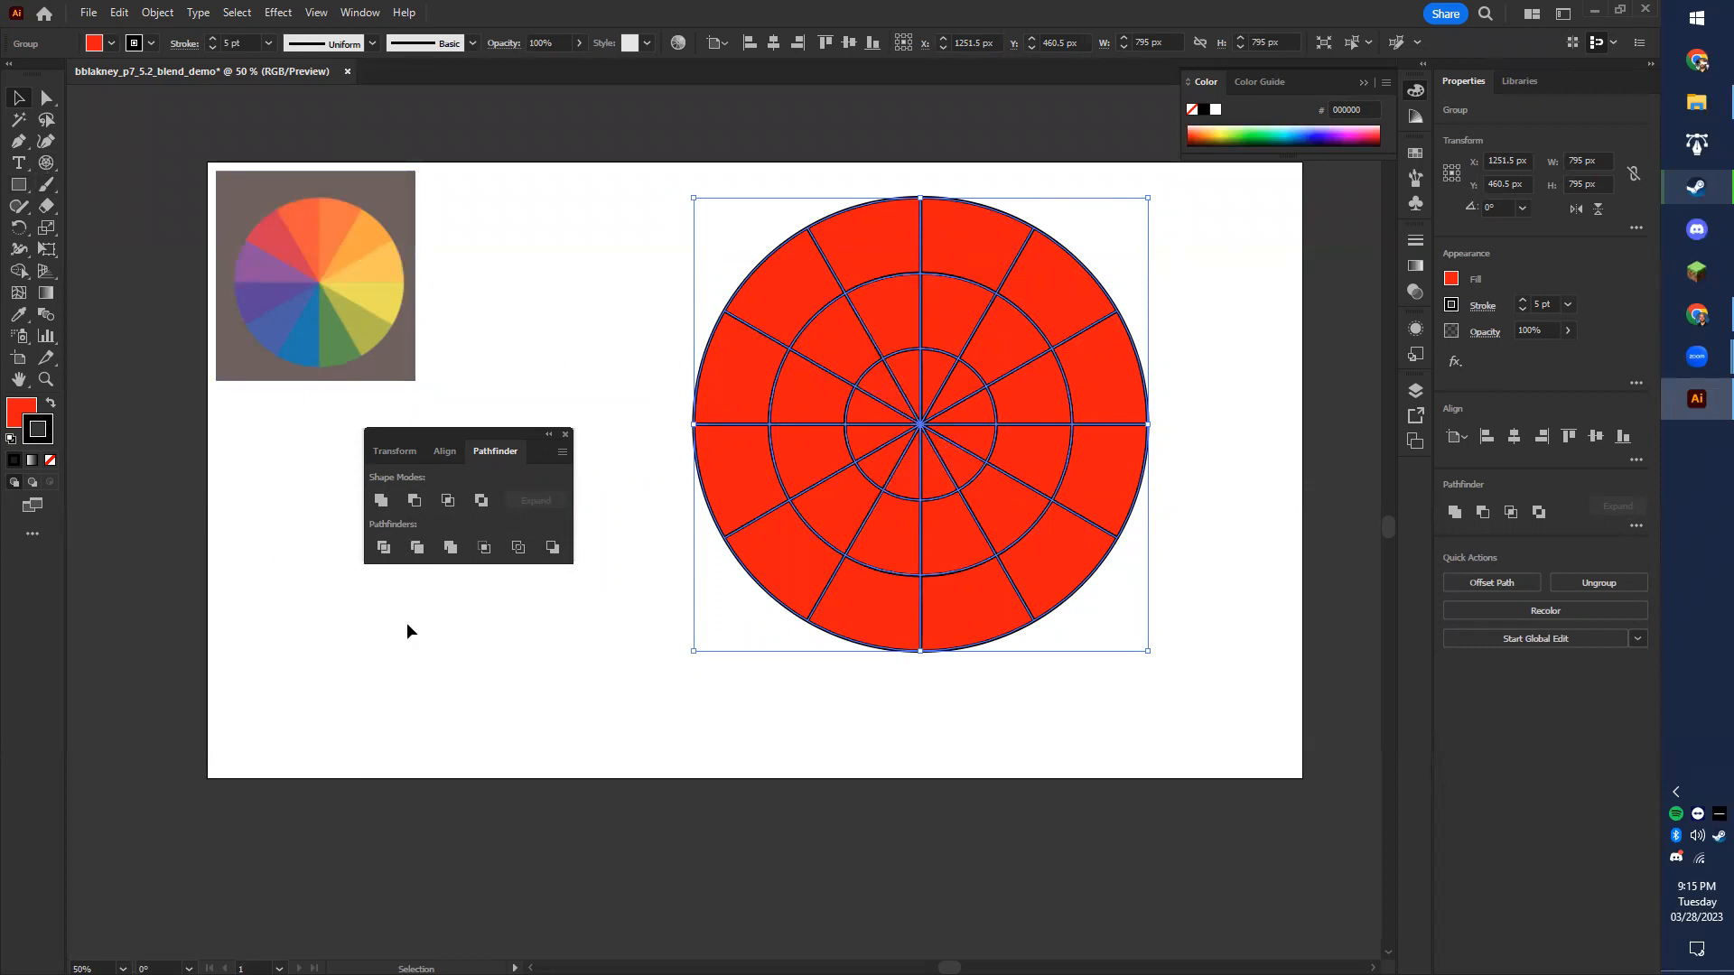
# - Ungroup the divided polar grid and deselect its pieces
pyautogui.rightClick(806, 454)
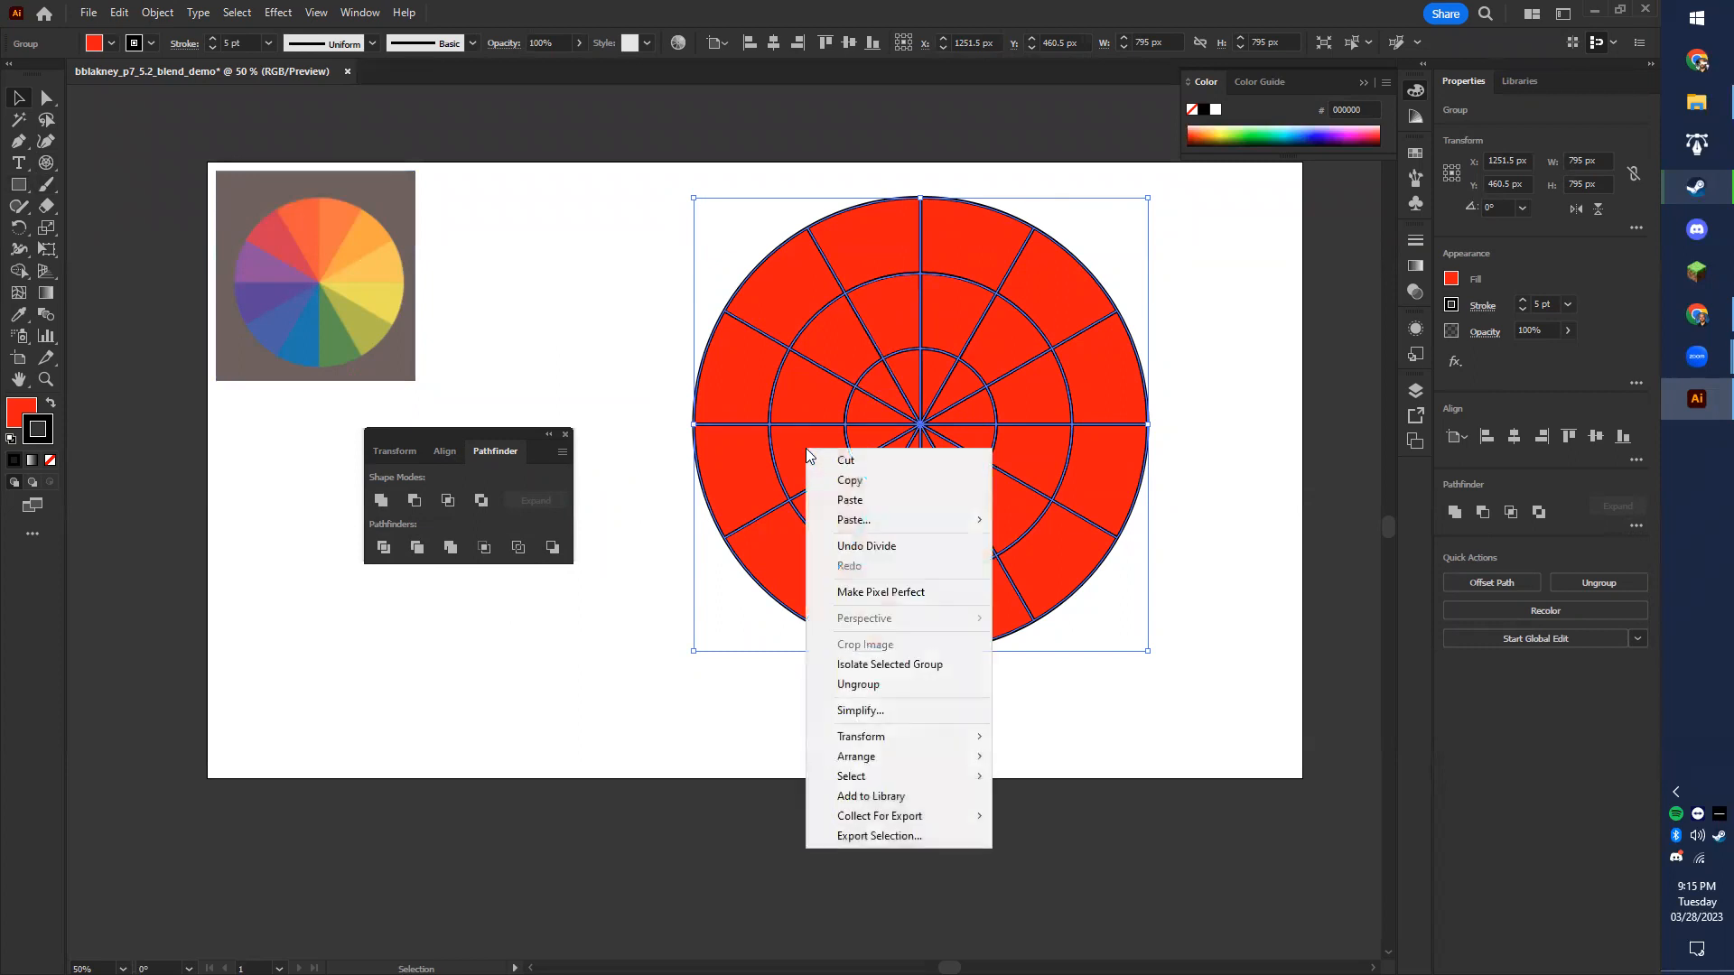
pyautogui.click(876, 687)
pyautogui.click(921, 709)
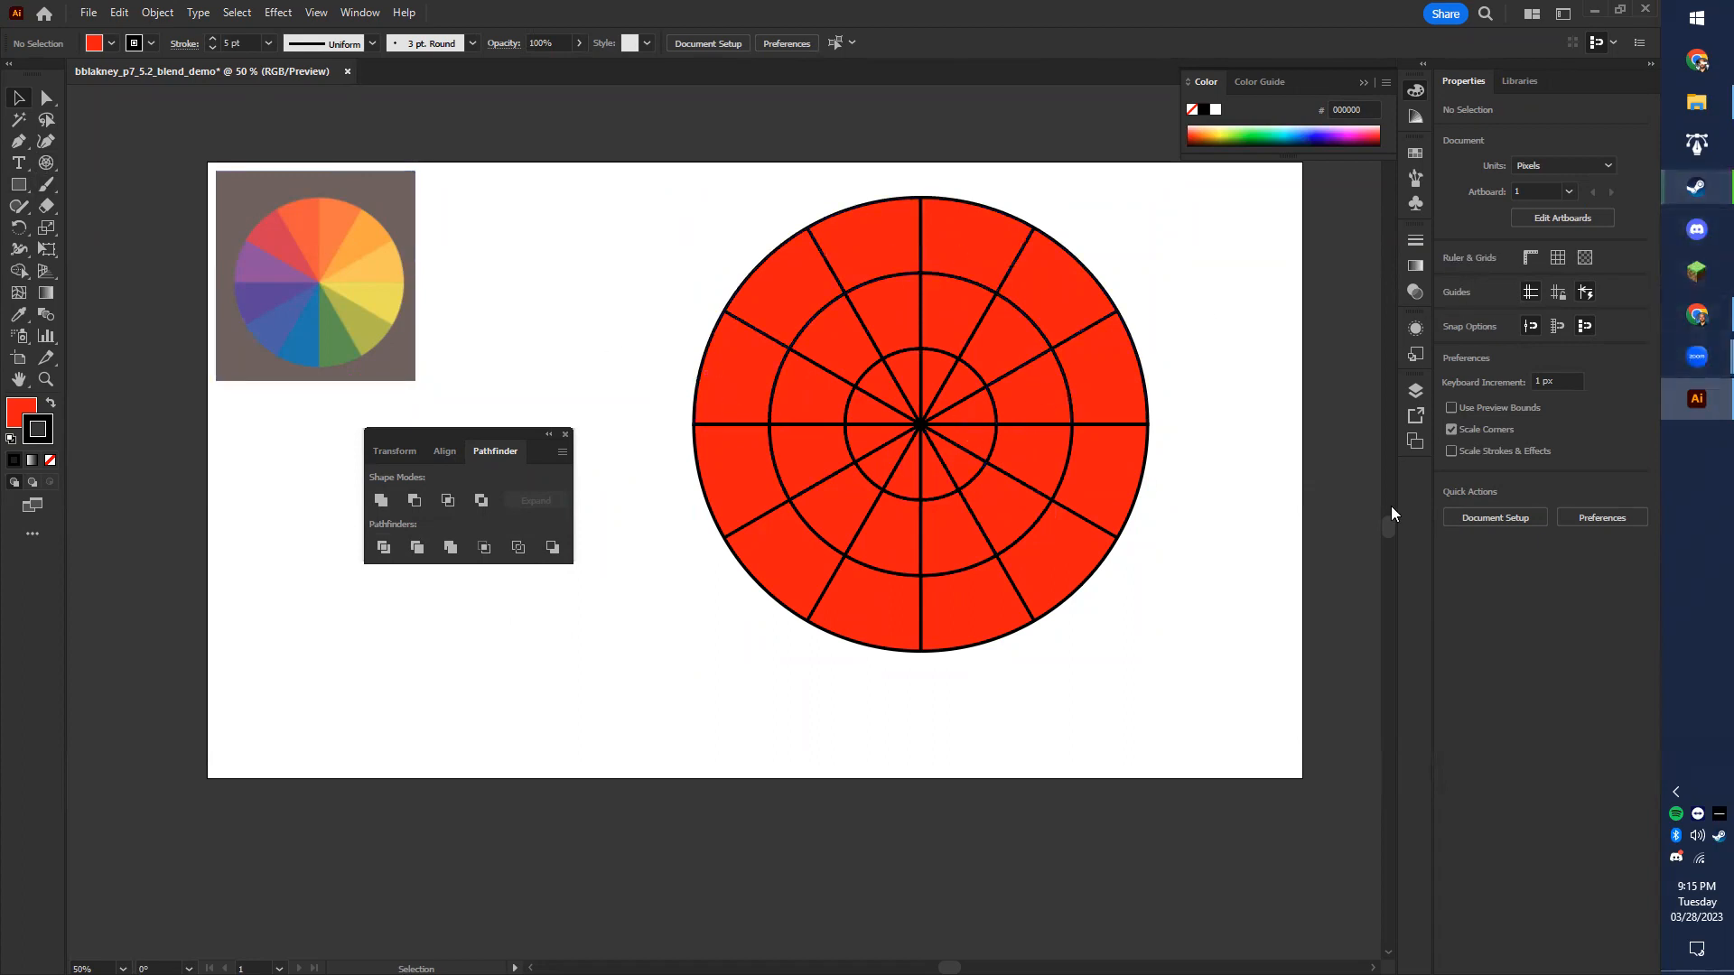
# - Switch to Chrome to review the sample color wheel designs on the assignment page, and return to Illustrator
pyautogui.click(1697, 314)
pyautogui.scroll(1, 495, 448)
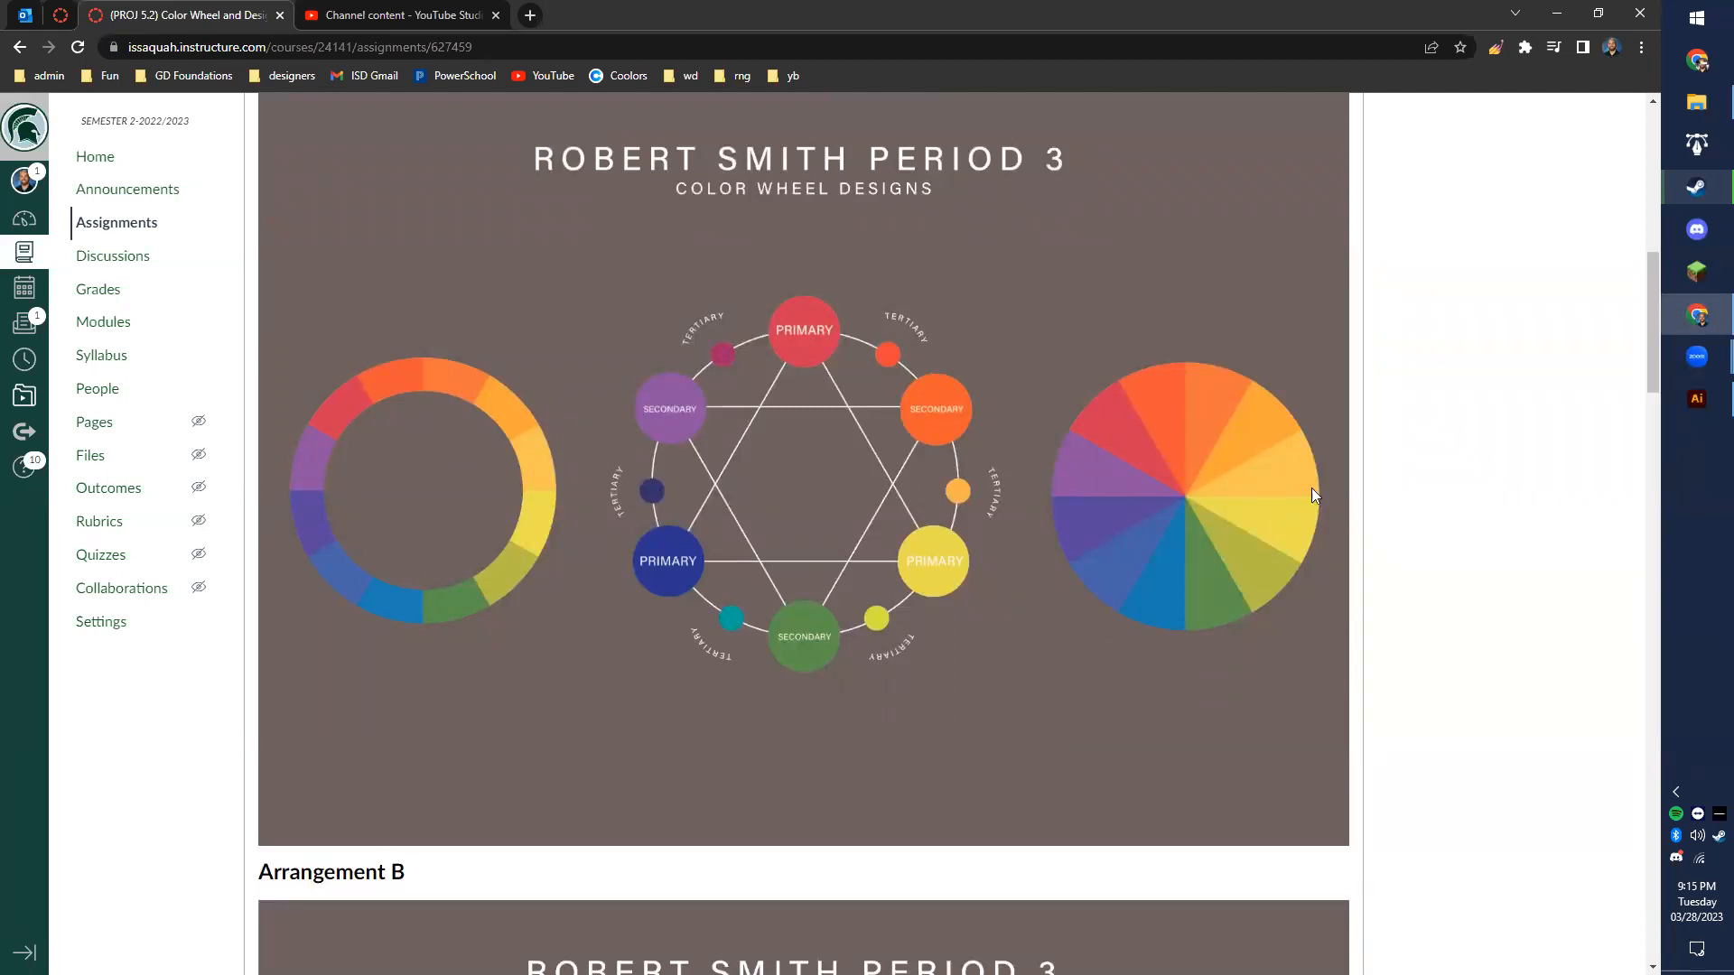
pyautogui.scroll(1, 1327, 298)
pyautogui.scroll(-1, 1312, 341)
pyautogui.click(1557, 13)
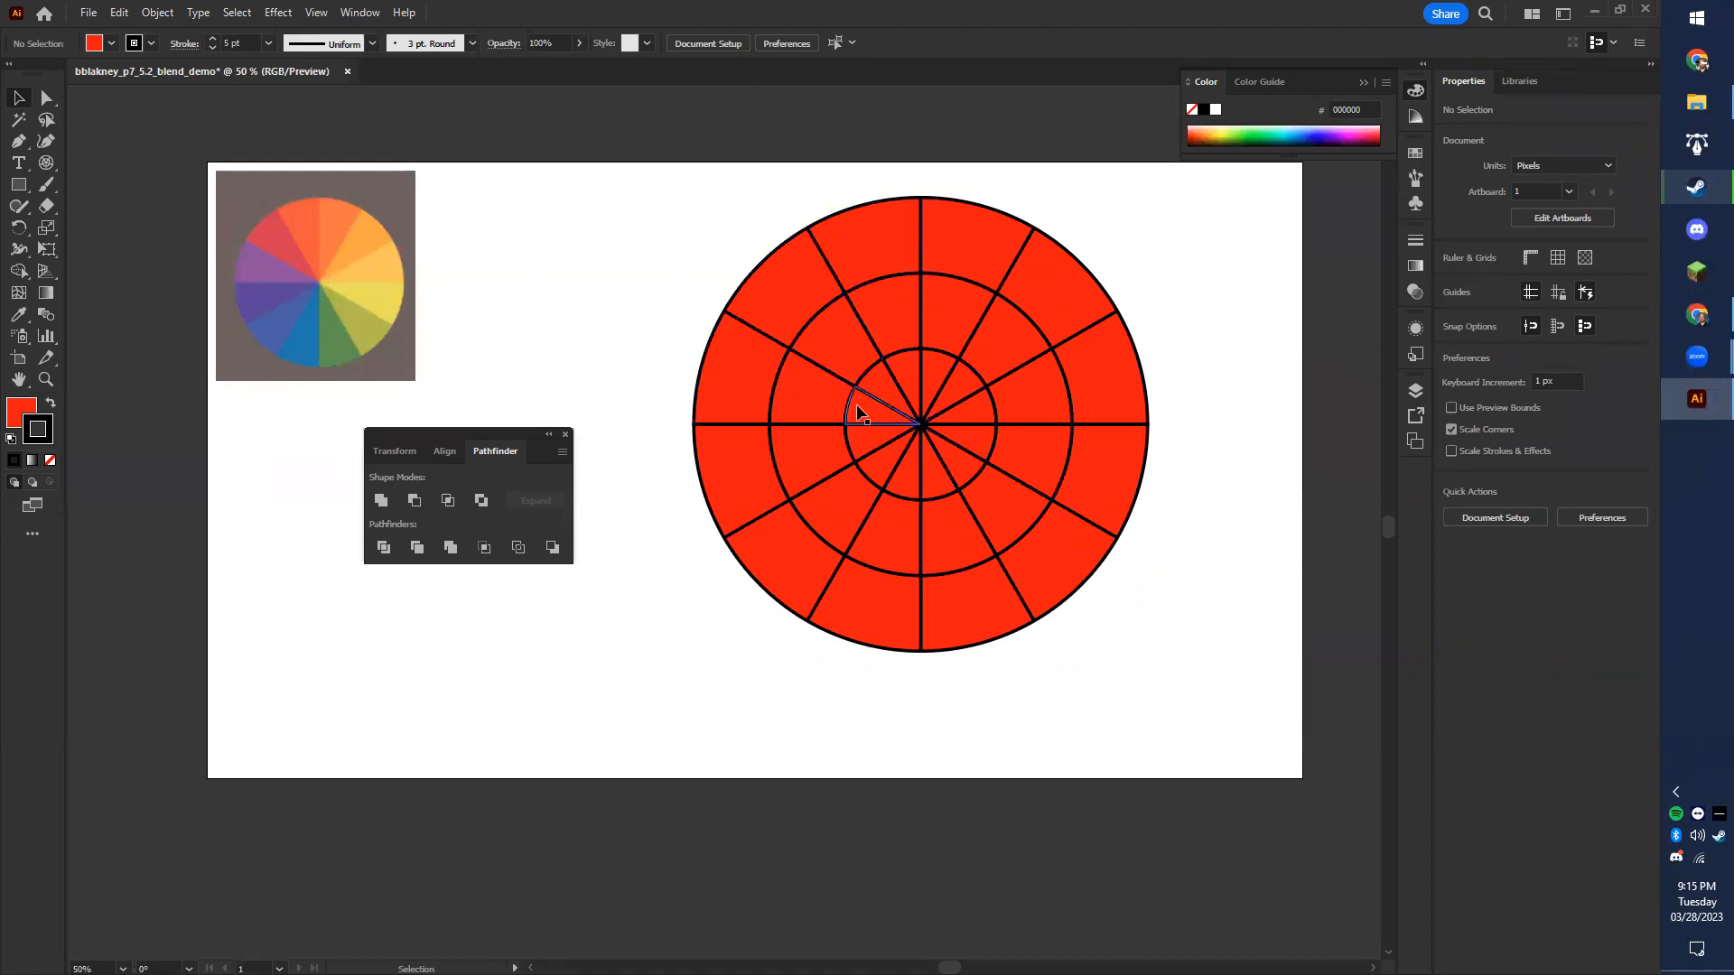
# - Pull the four quarters of the outermost ring away from the grid and delete them
pyautogui.moveTo(774, 300); pyautogui.dragTo(710, 262)
pyautogui.moveTo(785, 542); pyautogui.dragTo(720, 587)
pyautogui.moveTo(1013, 601); pyautogui.dragTo(1096, 645)
pyautogui.moveTo(1054, 364); pyautogui.dragTo(1171, 289)
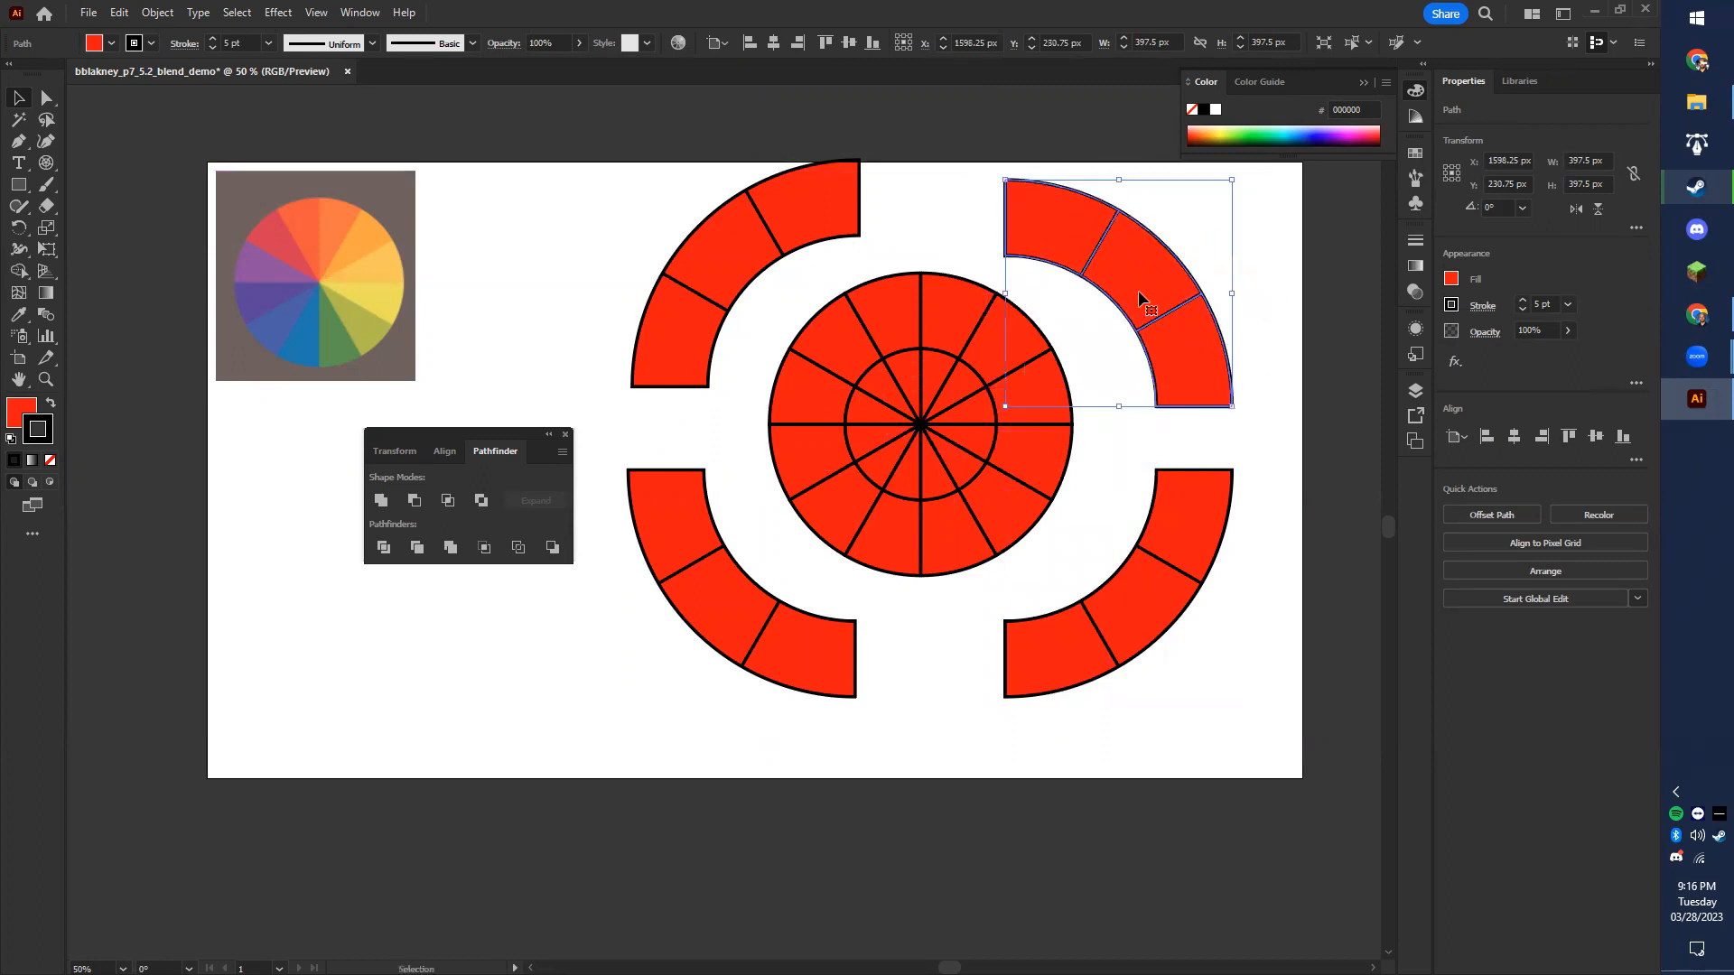
pyautogui.press('Delete')
pyautogui.click(767, 225)
pyautogui.press('Delete')
pyautogui.click(743, 561)
pyautogui.press('Delete')
pyautogui.click(1138, 652)
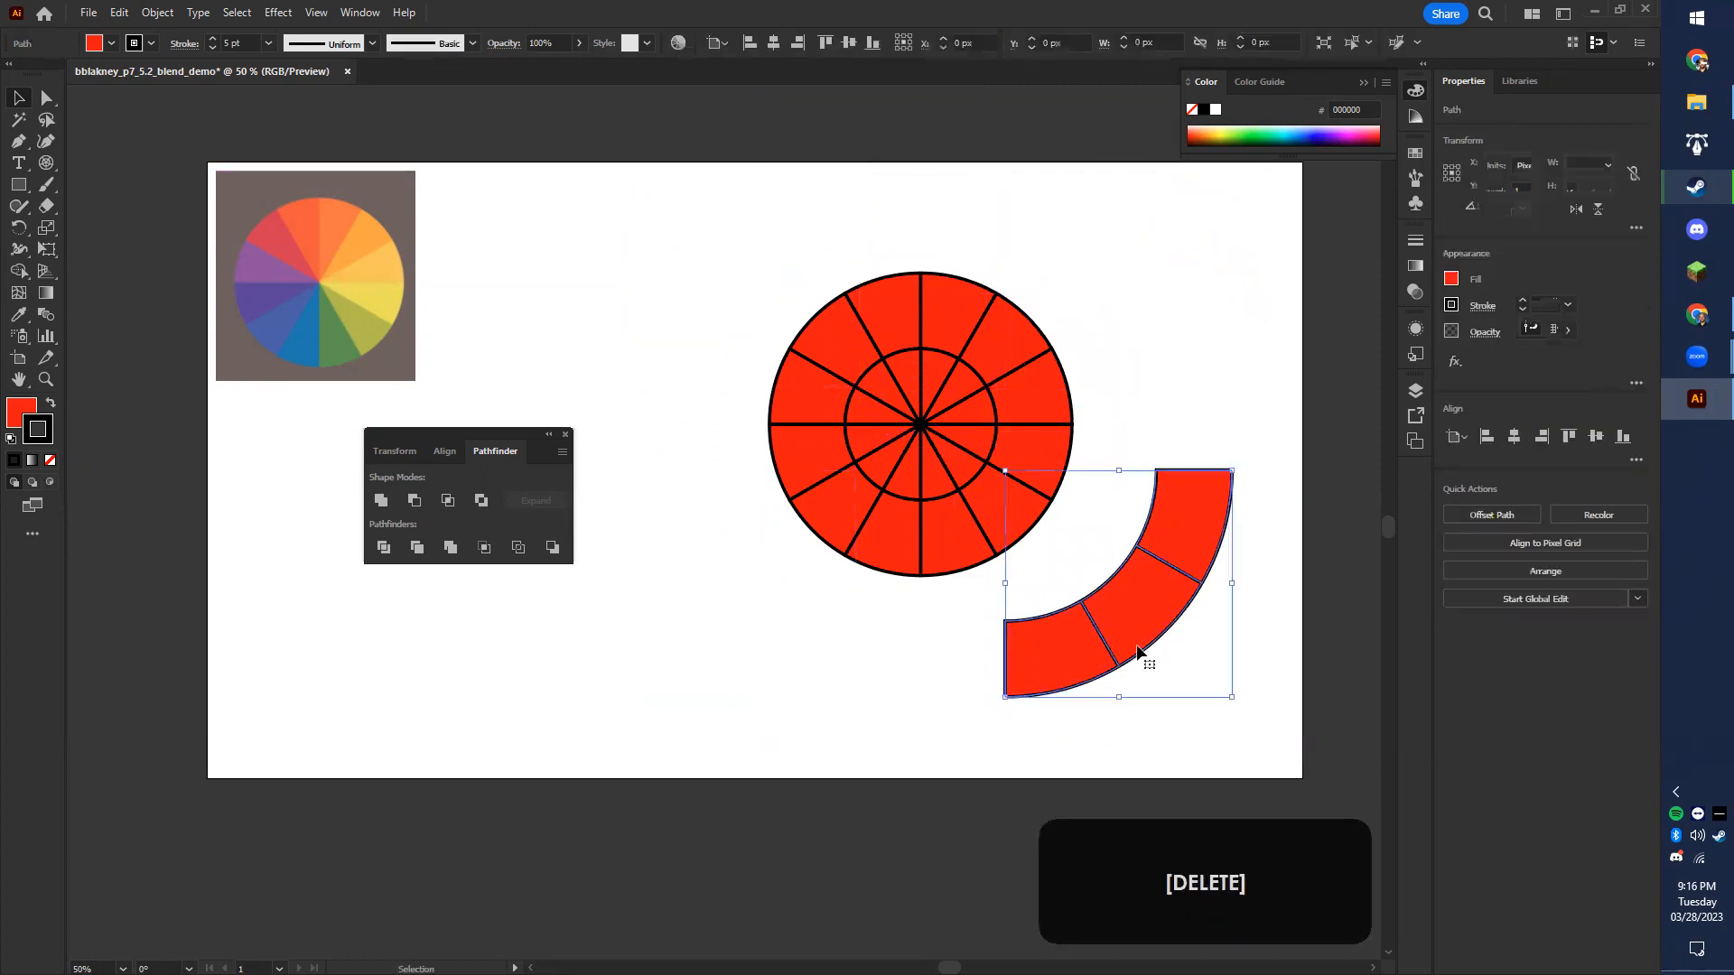
pyautogui.press('Delete')
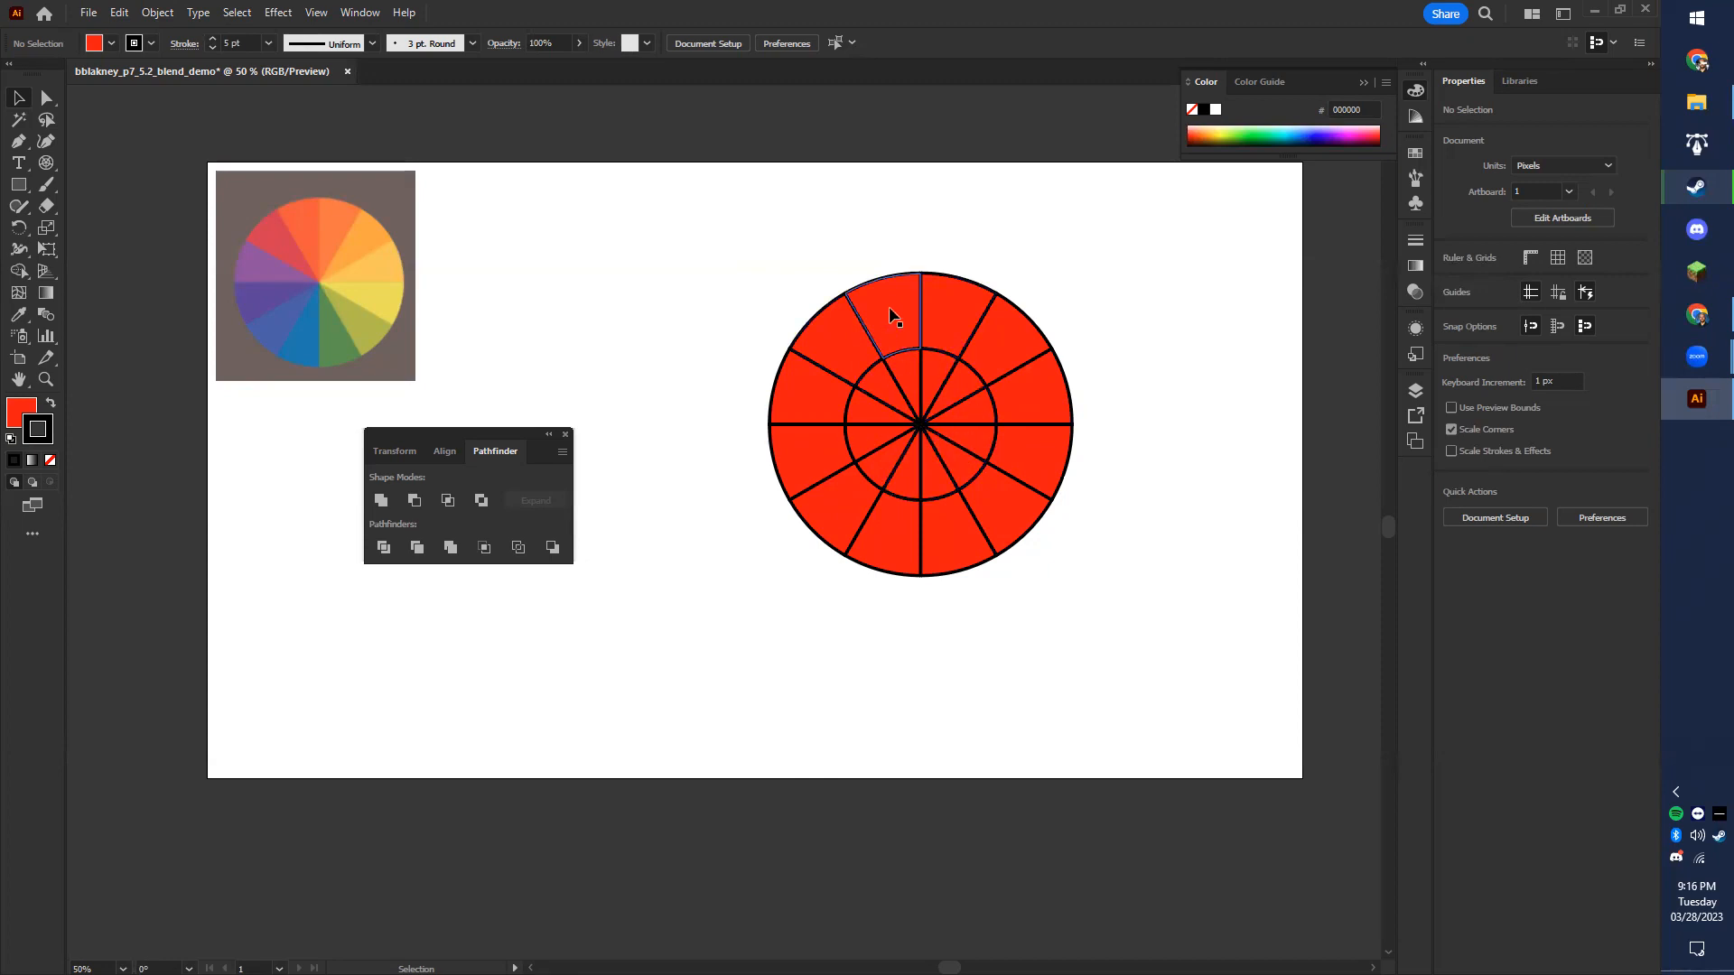
# - Select all segments of the remaining outer ring and move them off the inner disc, to about X 1685.5 px, Y 441.5 px
pyautogui.press('shift')
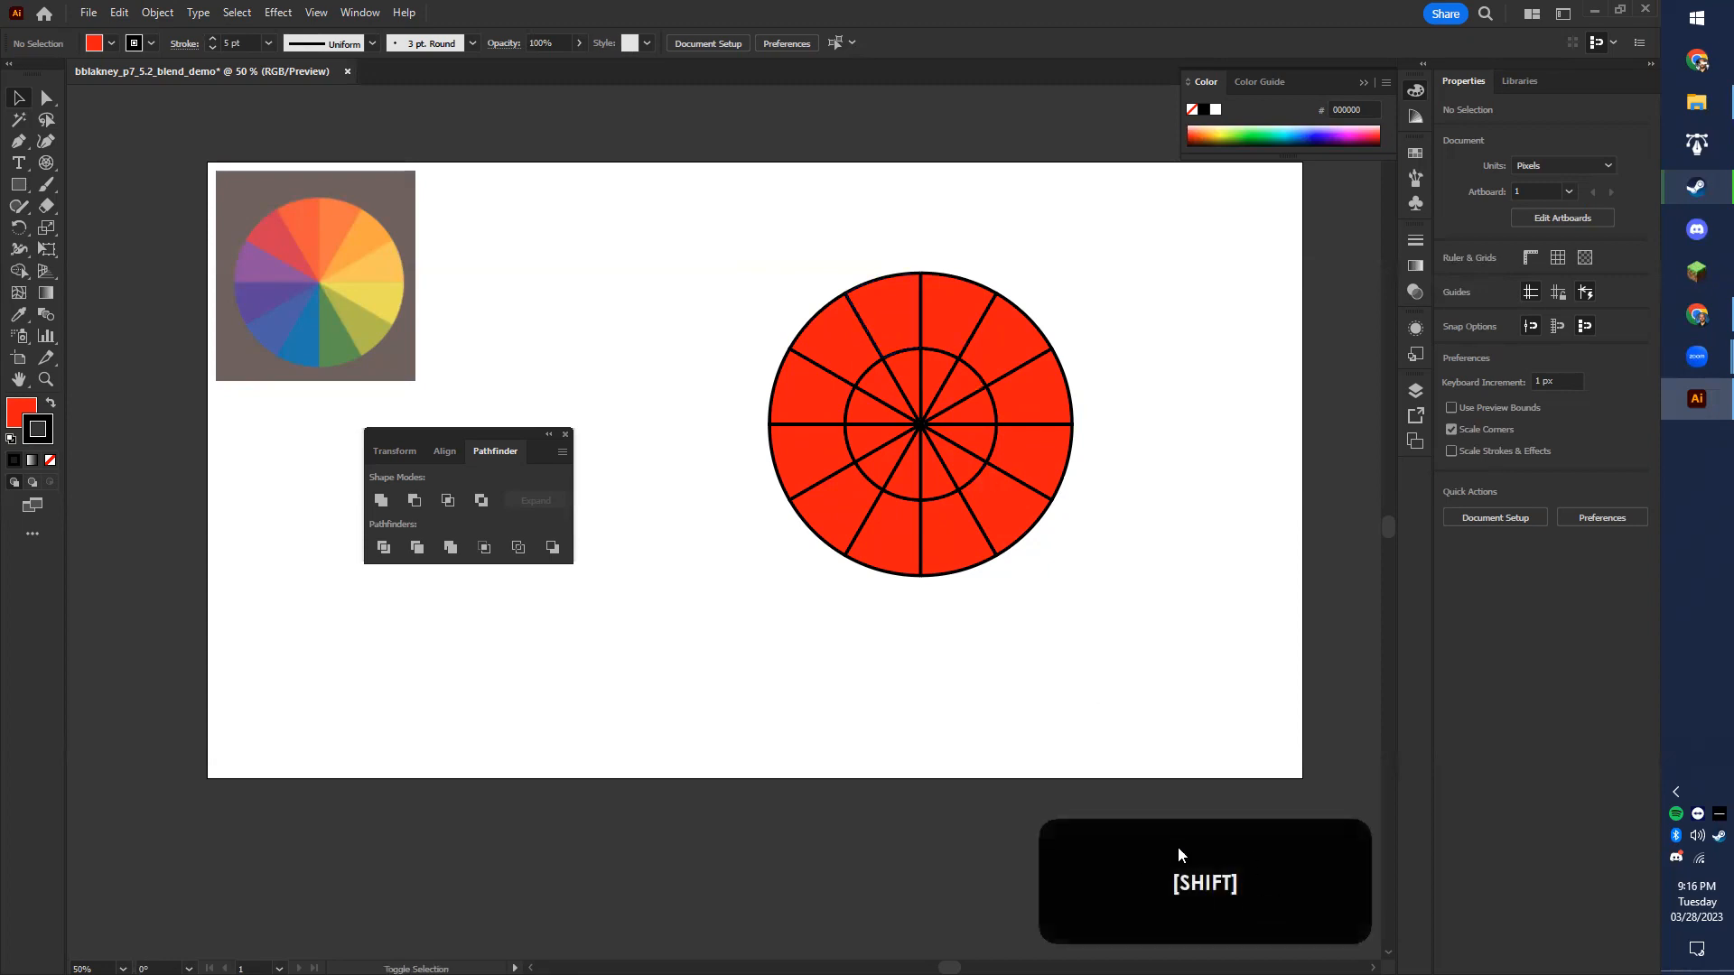
pyautogui.keyDown('shift'); pyautogui.click(892, 302); pyautogui.keyUp('shift')
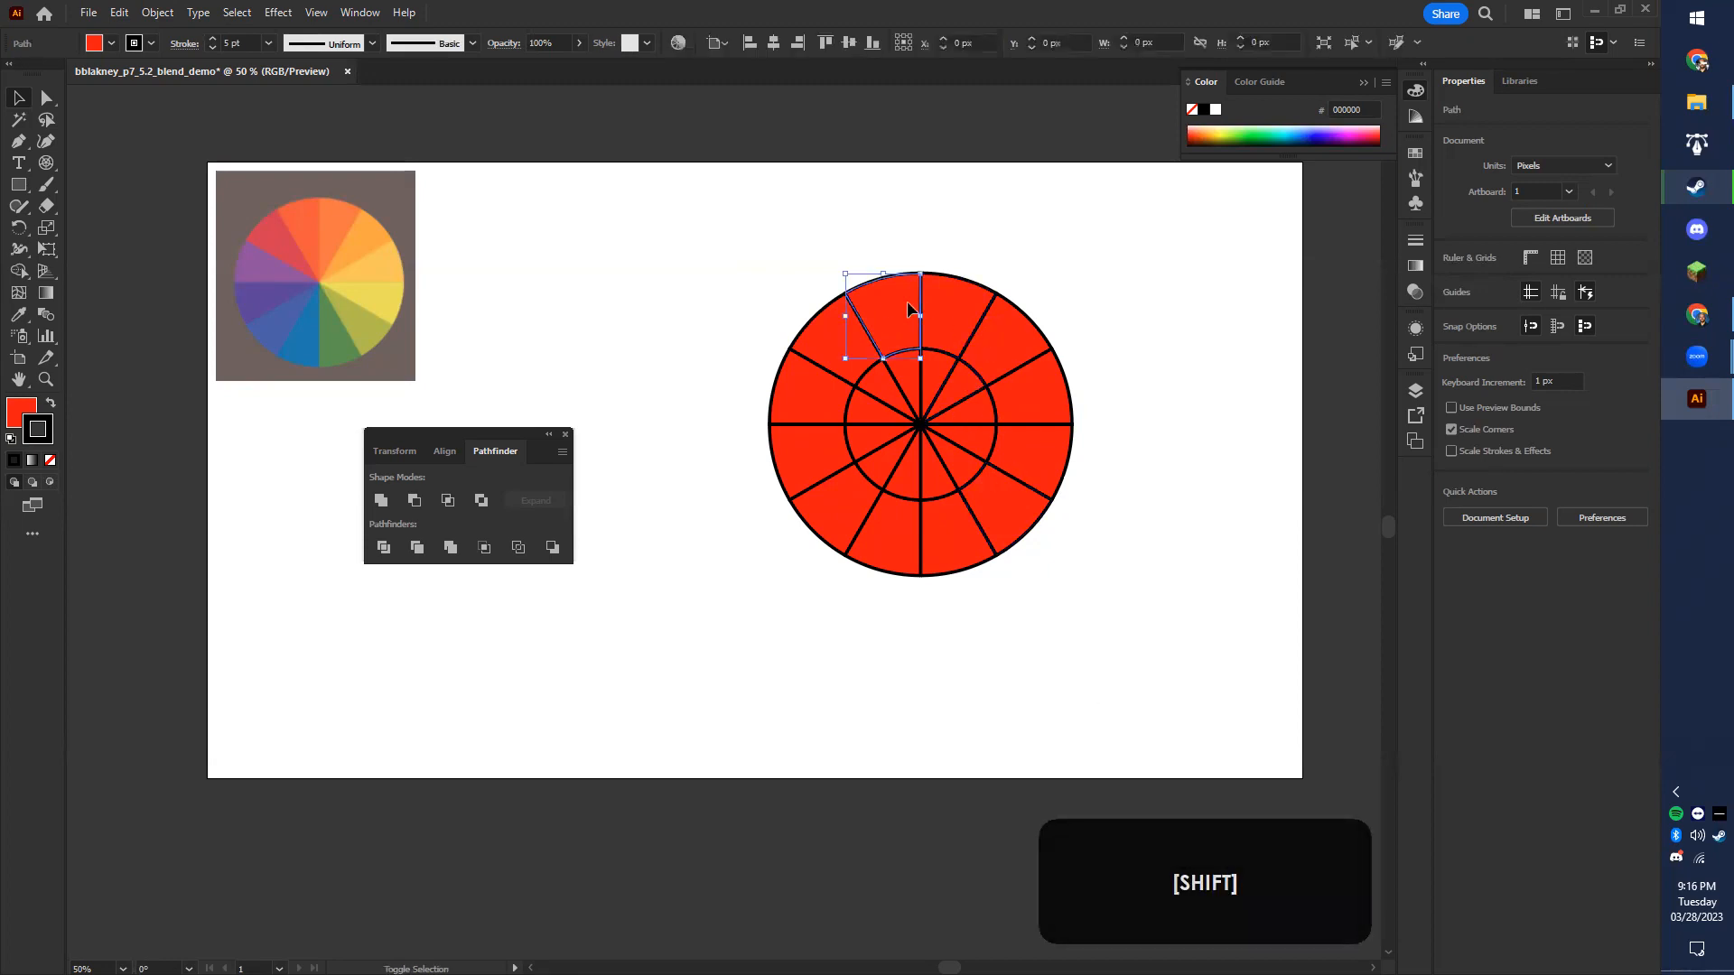
pyautogui.keyDown('shift'); pyautogui.click(948, 311); pyautogui.keyUp('shift')
pyautogui.keyDown('shift'); pyautogui.click(1017, 346); pyautogui.keyUp('shift')
pyautogui.keyDown('shift'); pyautogui.click(1037, 420); pyautogui.keyUp('shift')
pyautogui.keyDown('shift'); pyautogui.click(1036, 489); pyautogui.keyUp('shift')
pyautogui.keyDown('shift'); pyautogui.click(996, 533); pyautogui.keyUp('shift')
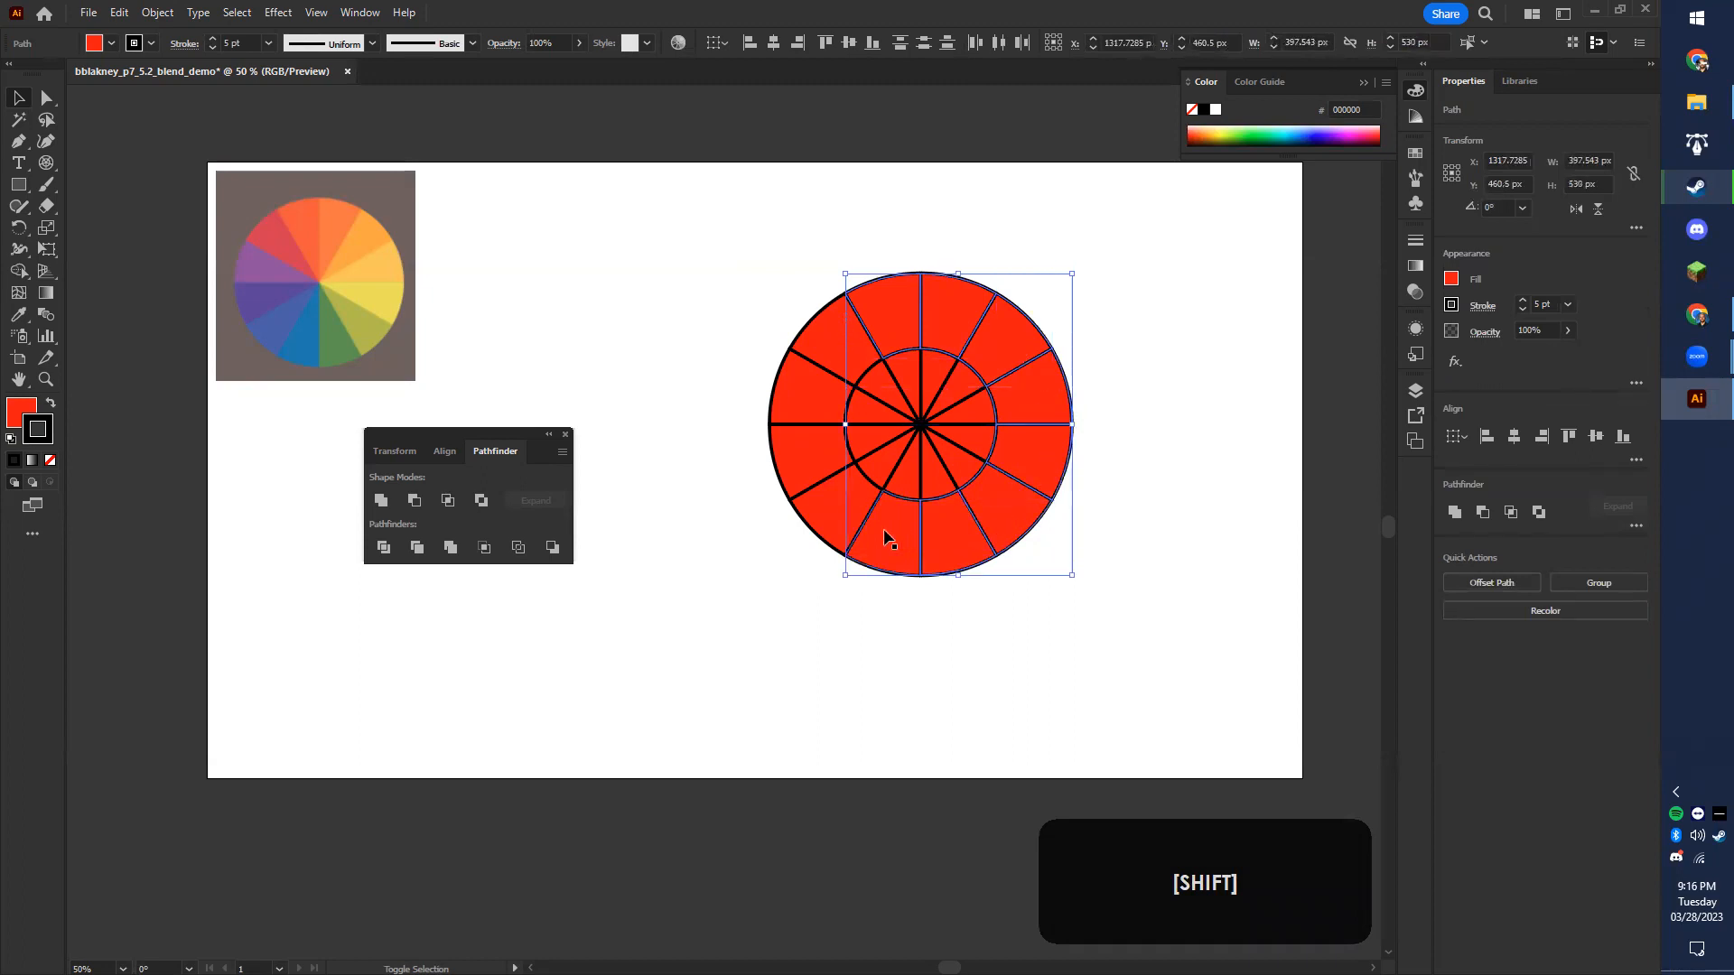
pyautogui.keyDown('shift'); pyautogui.click(815, 421); pyautogui.keyUp('shift')
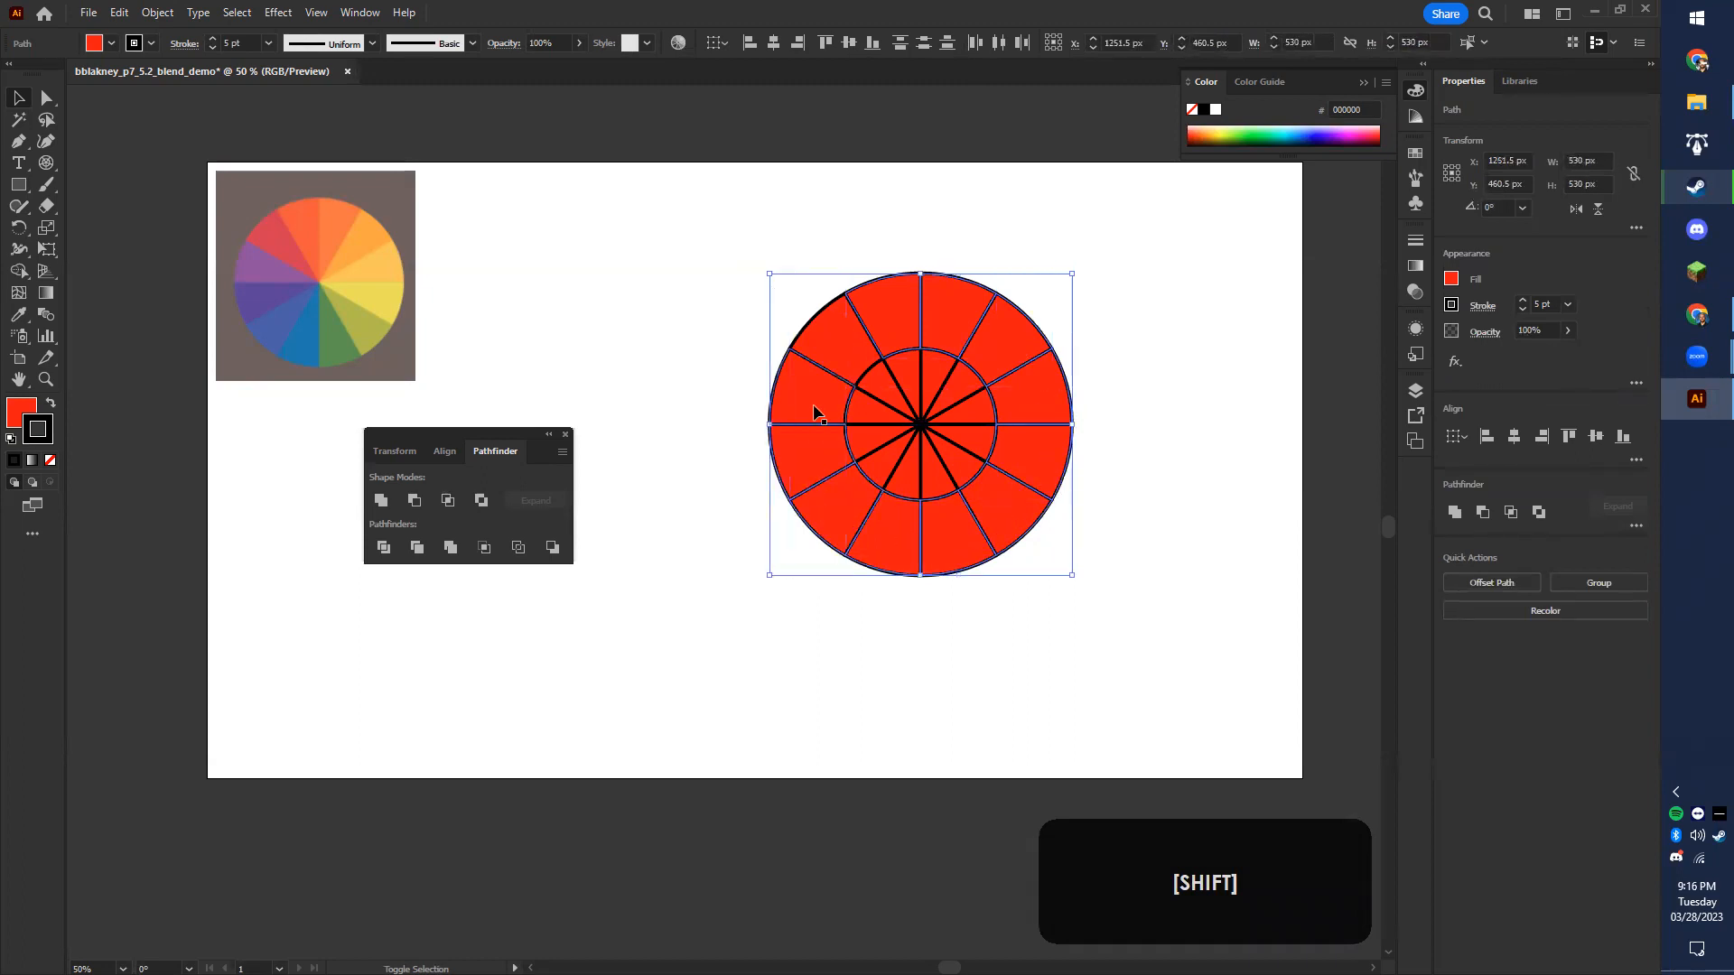
pyautogui.moveTo(894, 322); pyautogui.dragTo(1141, 308)
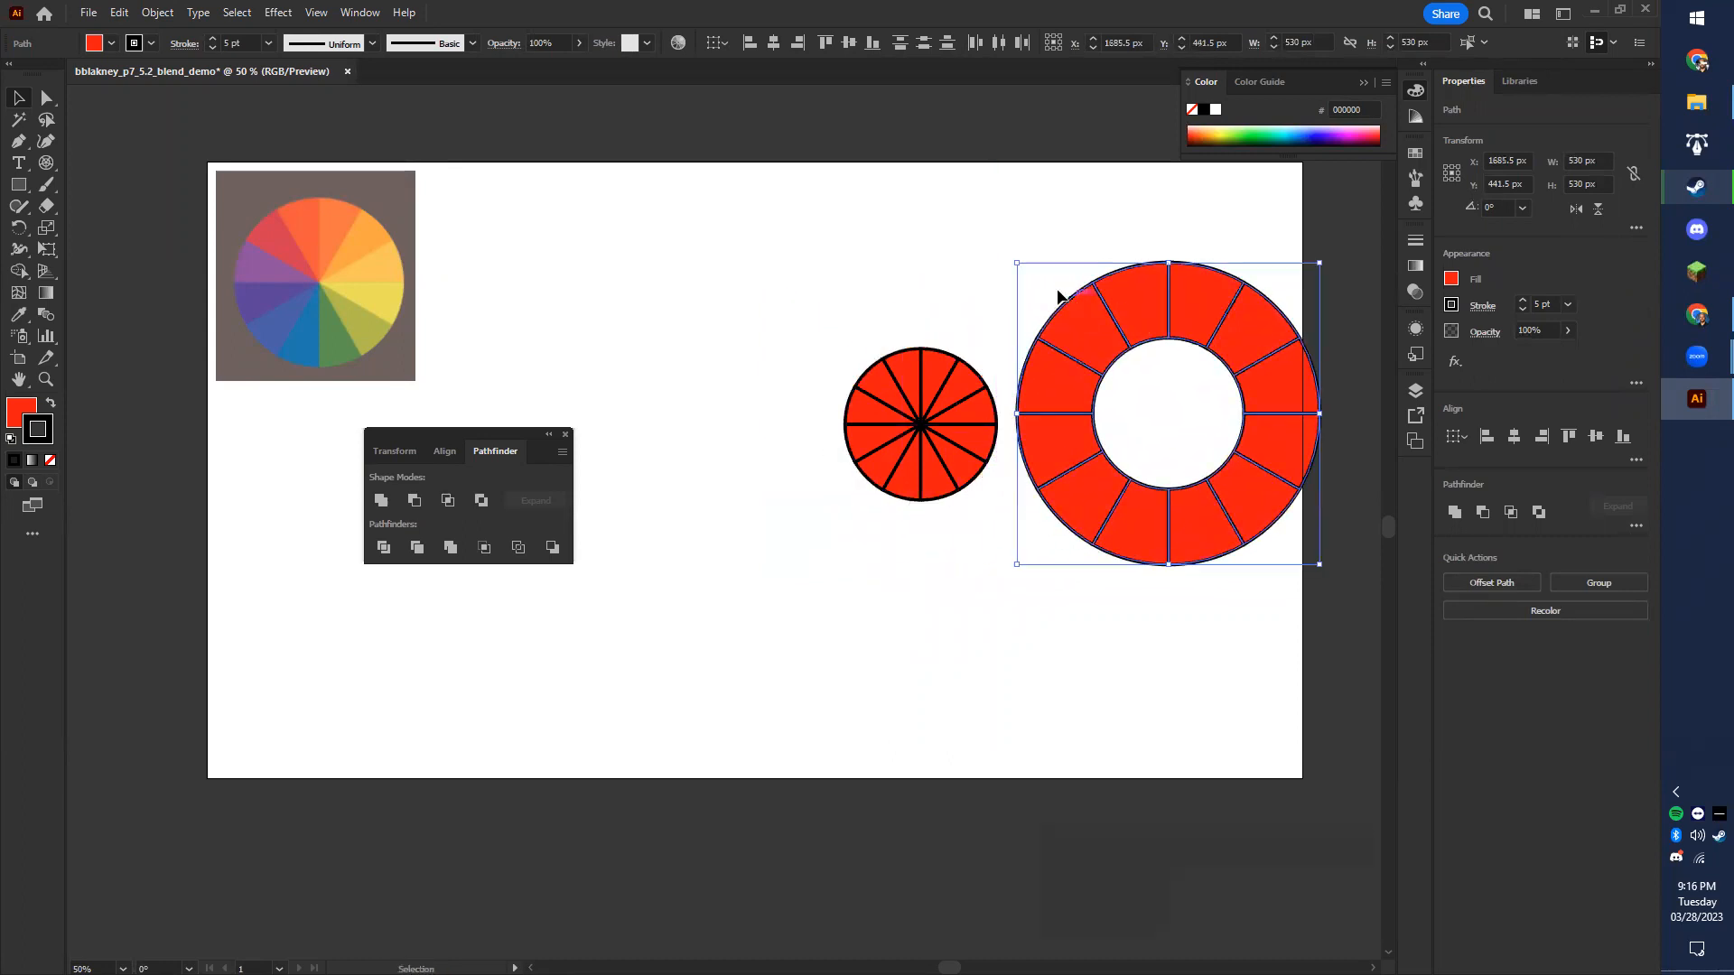
# - Shrink the separated ring proportionally to about 388.5 px and reposition it at about X 1648.25 px, Y 450.25 px
pyautogui.moveTo(1017, 262); pyautogui.dragTo(1096, 341)
pyautogui.moveTo(1212, 390); pyautogui.dragTo(1148, 355)
pyautogui.click(1227, 636)
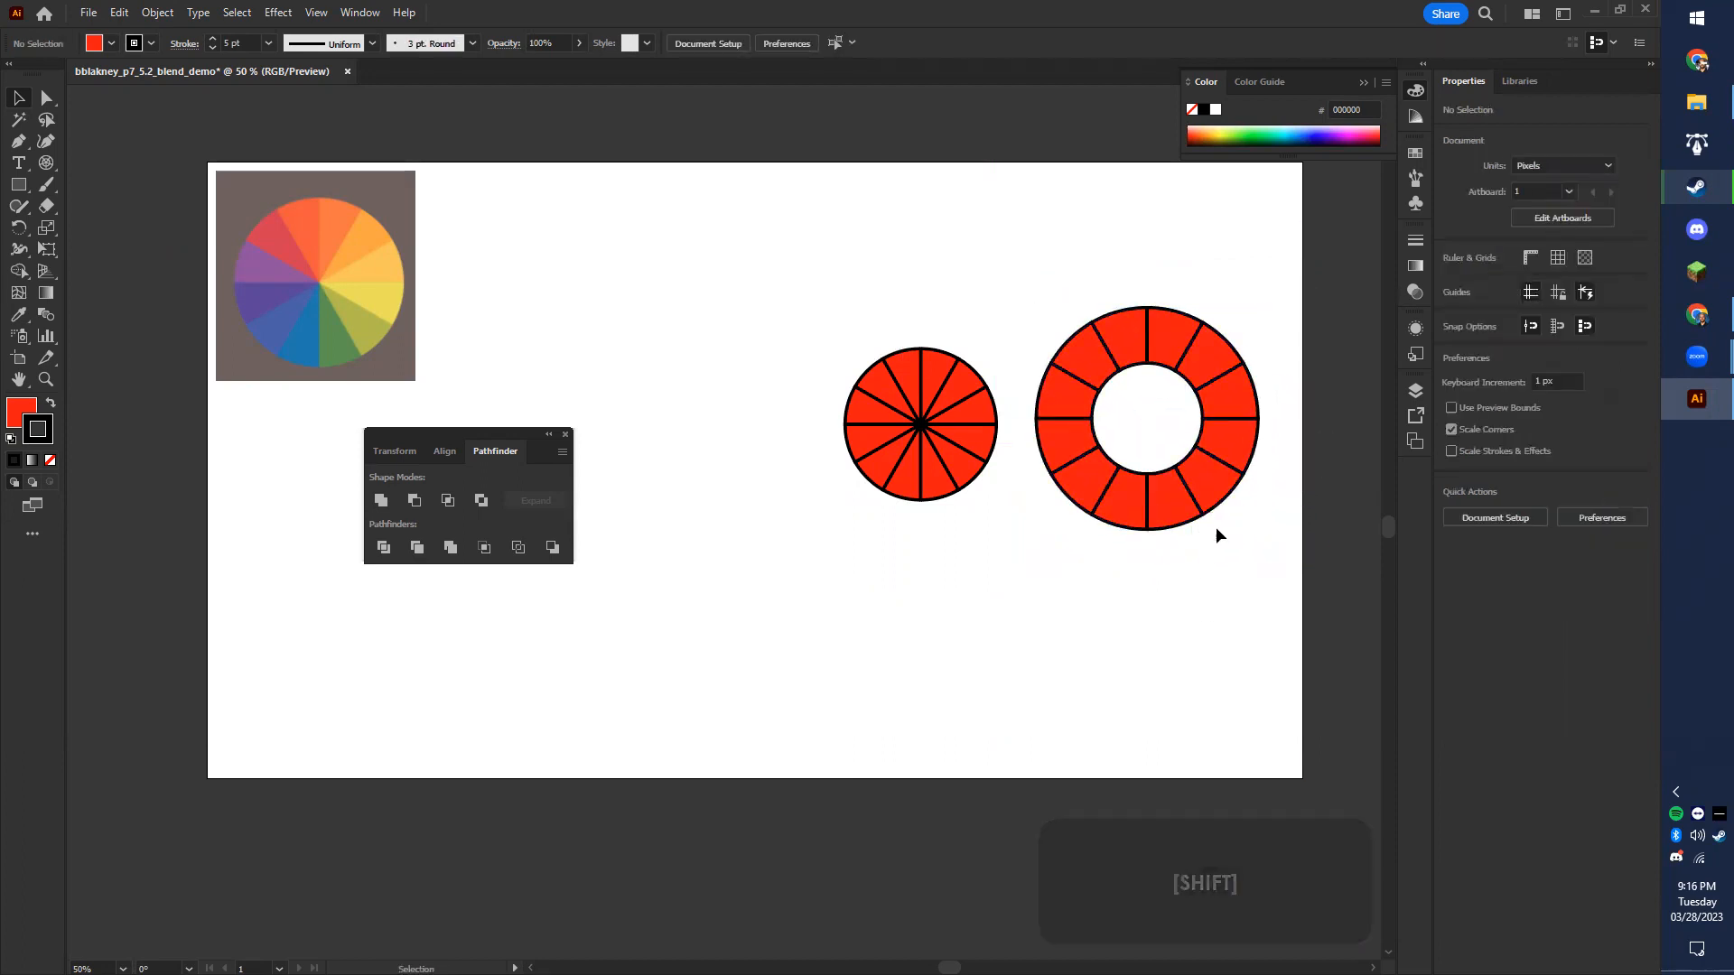
# - Enlarge the inner 12-wedge disc proportionally to about 435 px and place it beside the ring at about X 1177.5 px, Y 482.5 px
pyautogui.click(920, 487)
pyautogui.moveTo(844, 500); pyautogui.dragTo(720, 596)
pyautogui.moveTo(856, 555)
pyautogui.mouseDown()
pyautogui.moveTo(859, 496)
pyautogui.moveTo(861, 512)
pyautogui.moveTo(801, 496)
pyautogui.moveTo(862, 530)
pyautogui.mouseUp()
pyautogui.click(673, 345)
pyautogui.moveTo(702, 292); pyautogui.dragTo(1015, 569)
pyautogui.moveTo(674, 271); pyautogui.dragTo(1022, 643)
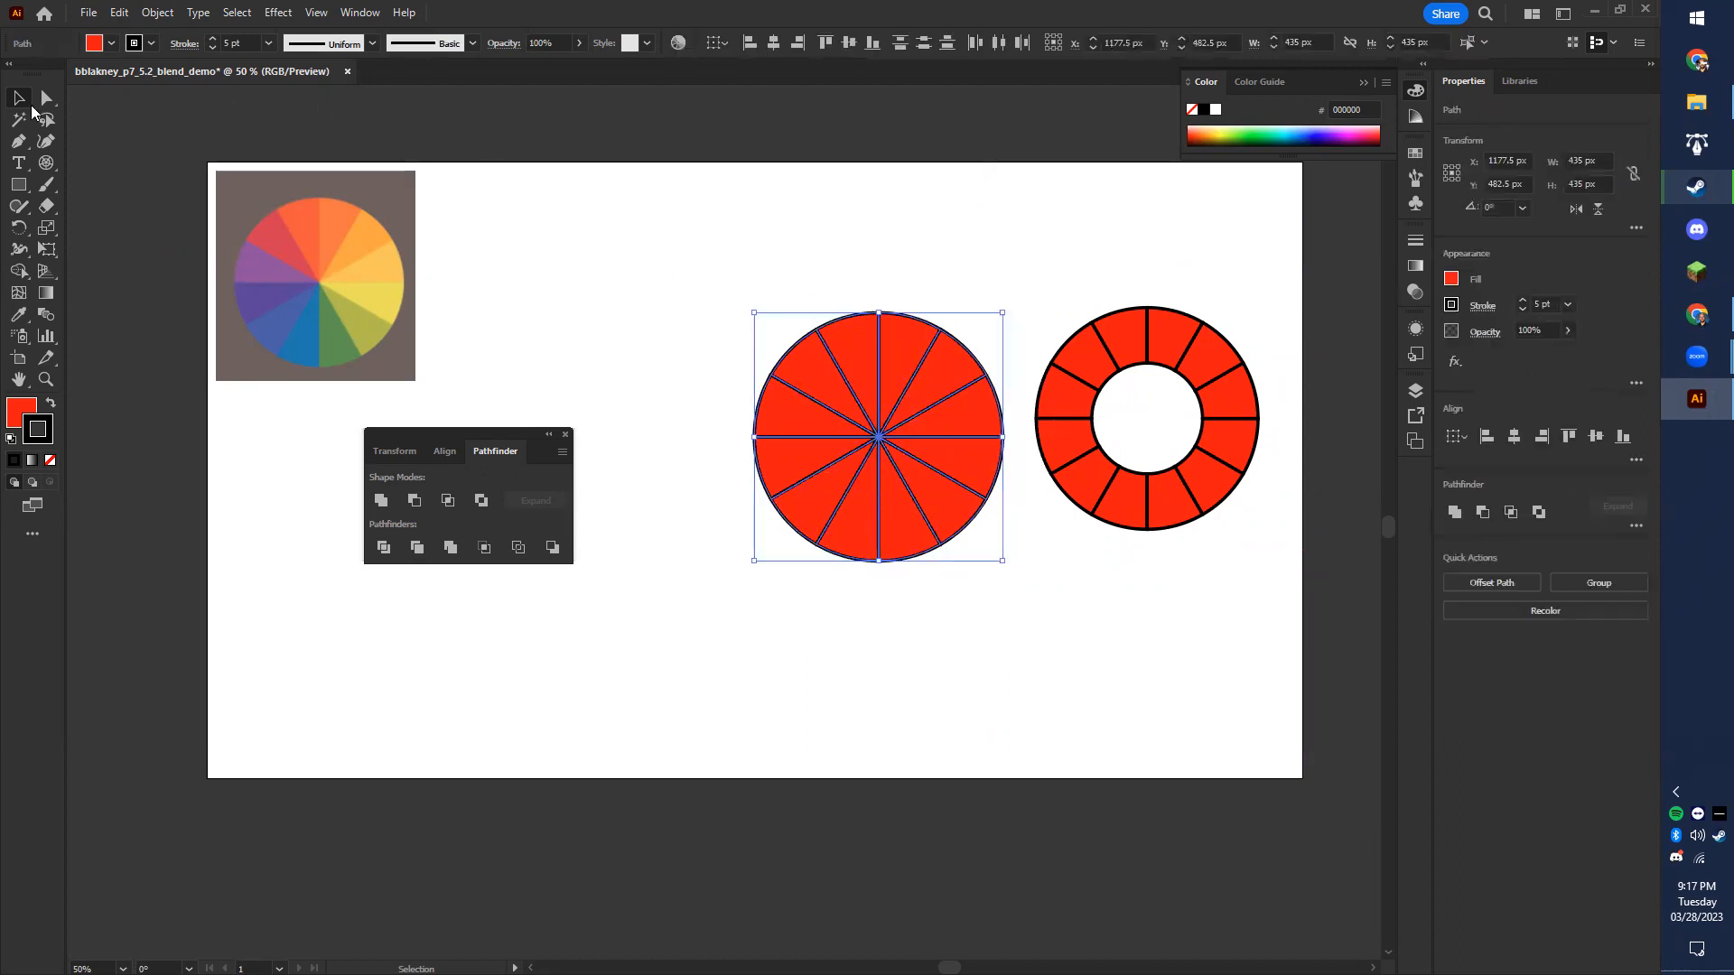
# - Pull one lower wedge out of the divided disc and undo that move
pyautogui.press('v')
pyautogui.moveTo(659, 233); pyautogui.dragTo(1010, 658)
pyautogui.moveTo(900, 539); pyautogui.dragTo(963, 514)
pyautogui.click(933, 611)
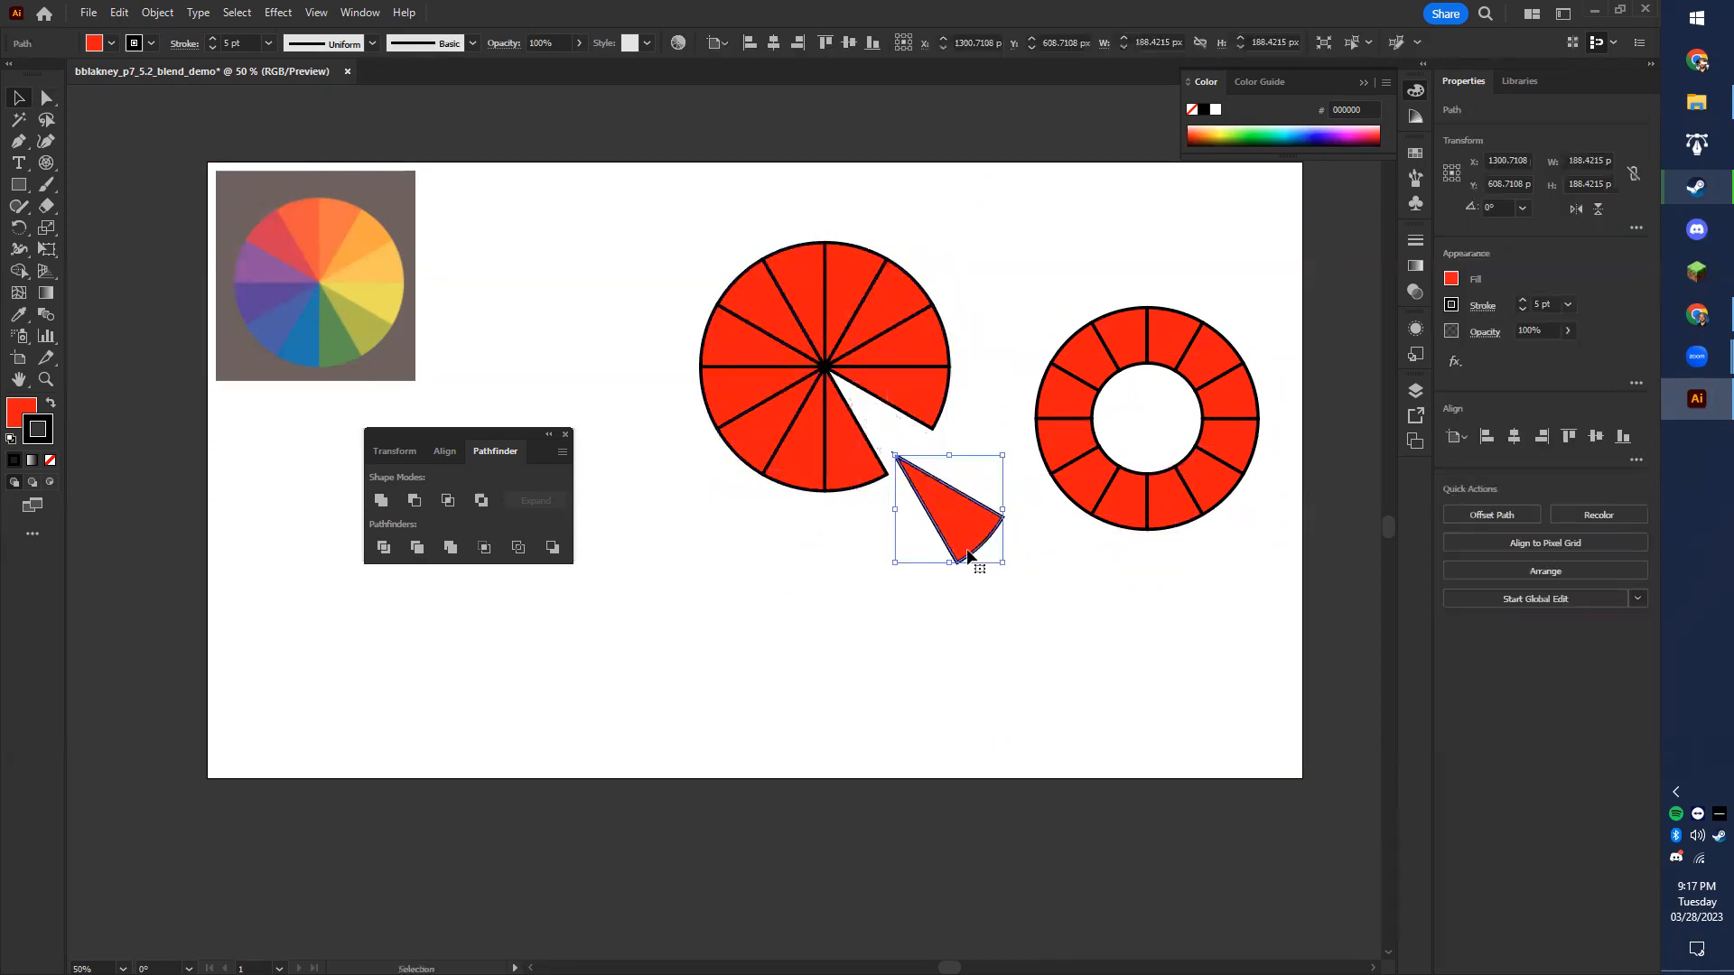
pyautogui.hotkey('ctrl', 'z')
# - Move the whole disc level with the ring's center, to about X 1177.5 px, Y 450.5 px
pyautogui.moveTo(700, 283); pyautogui.dragTo(967, 503)
pyautogui.moveTo(869, 445); pyautogui.dragTo(924, 497)
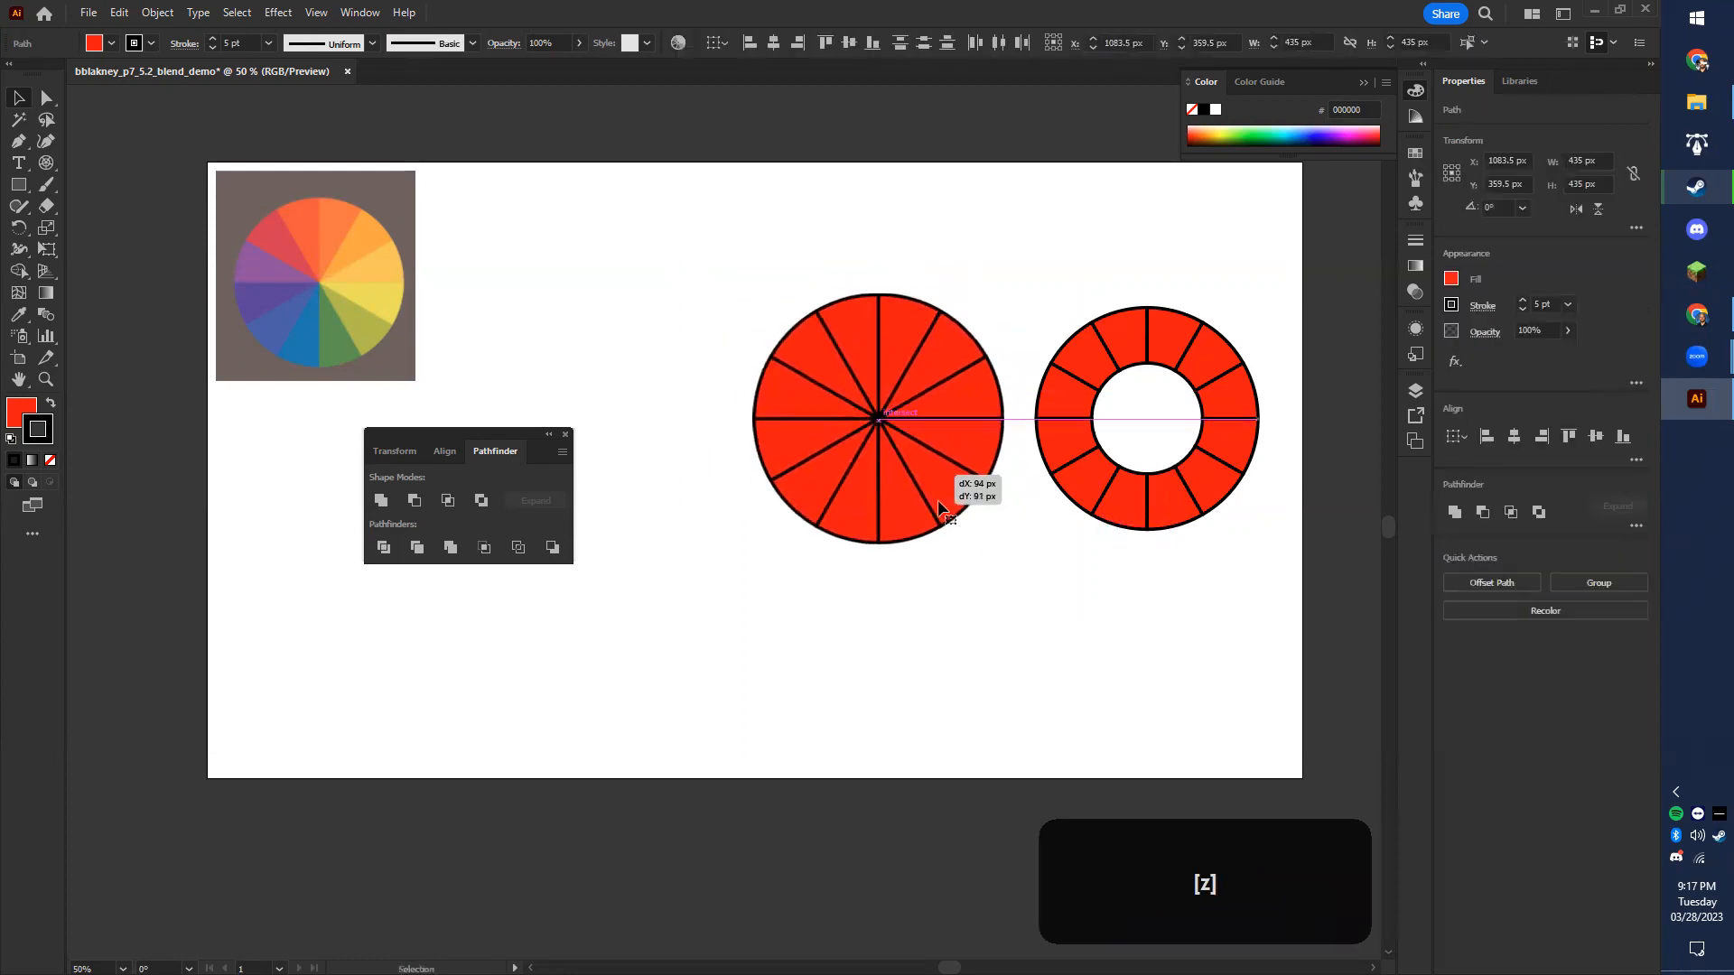
pyautogui.click(1147, 299)
pyautogui.moveTo(1258, 537); pyautogui.dragTo(1286, 557)
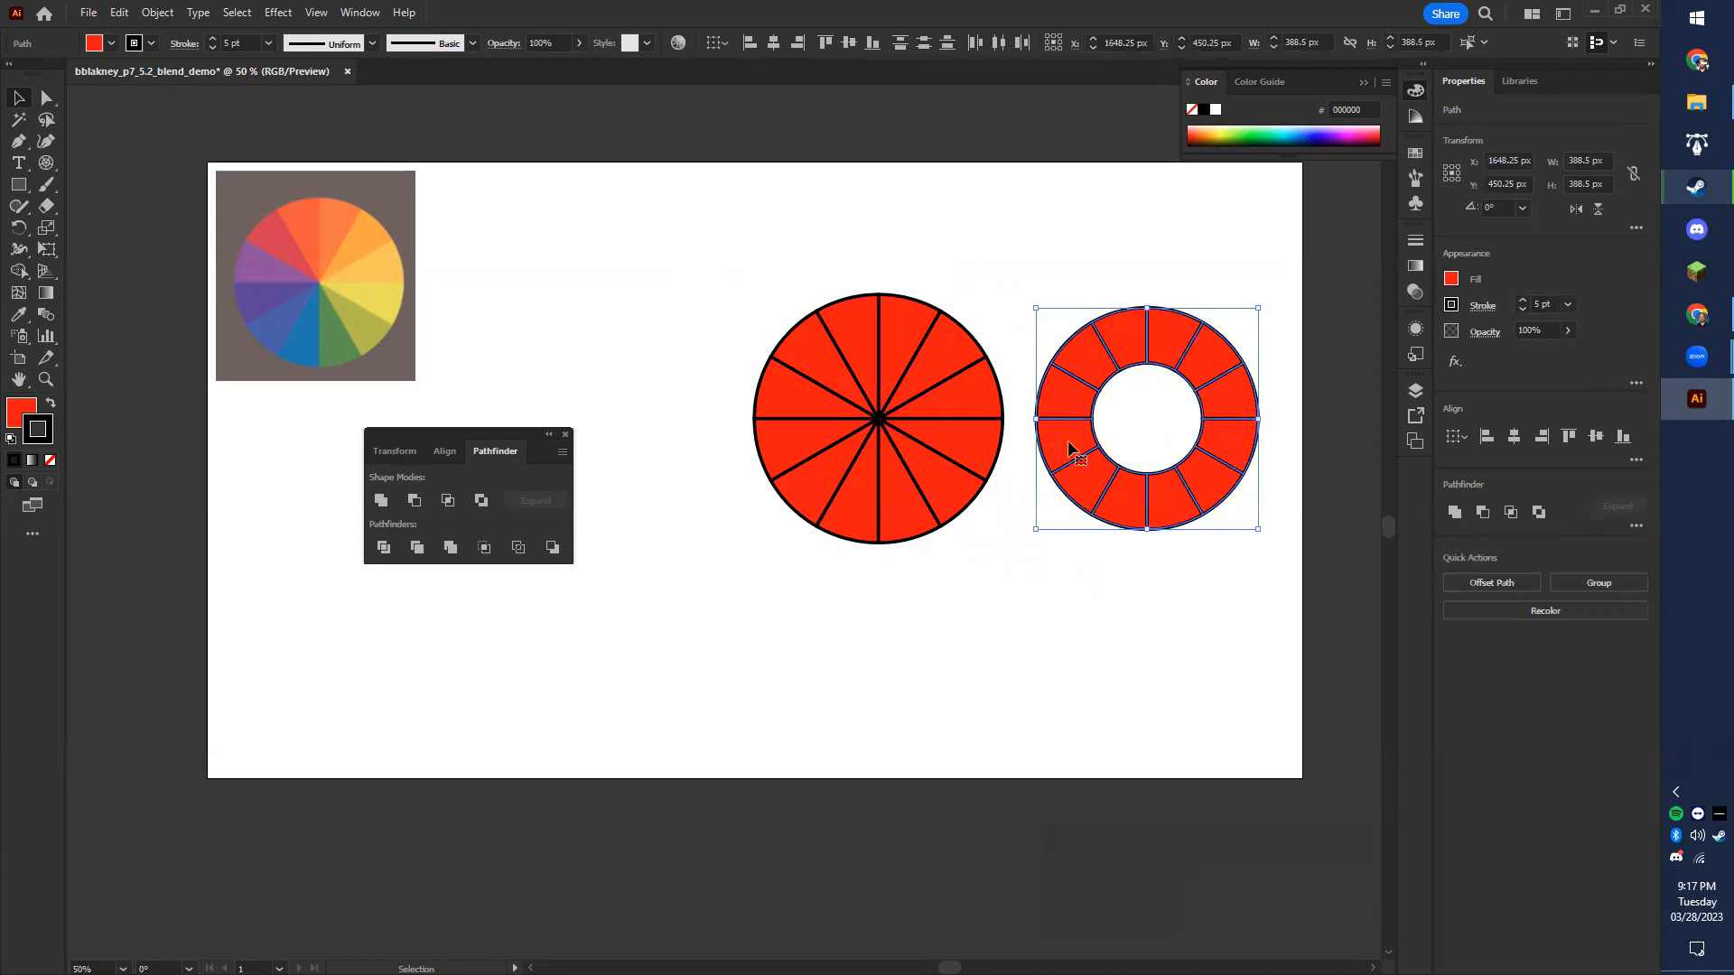
# - Pull several lower wedges out of the disc to show that they are separate pieces
pyautogui.moveTo(710, 273); pyautogui.dragTo(1004, 594)
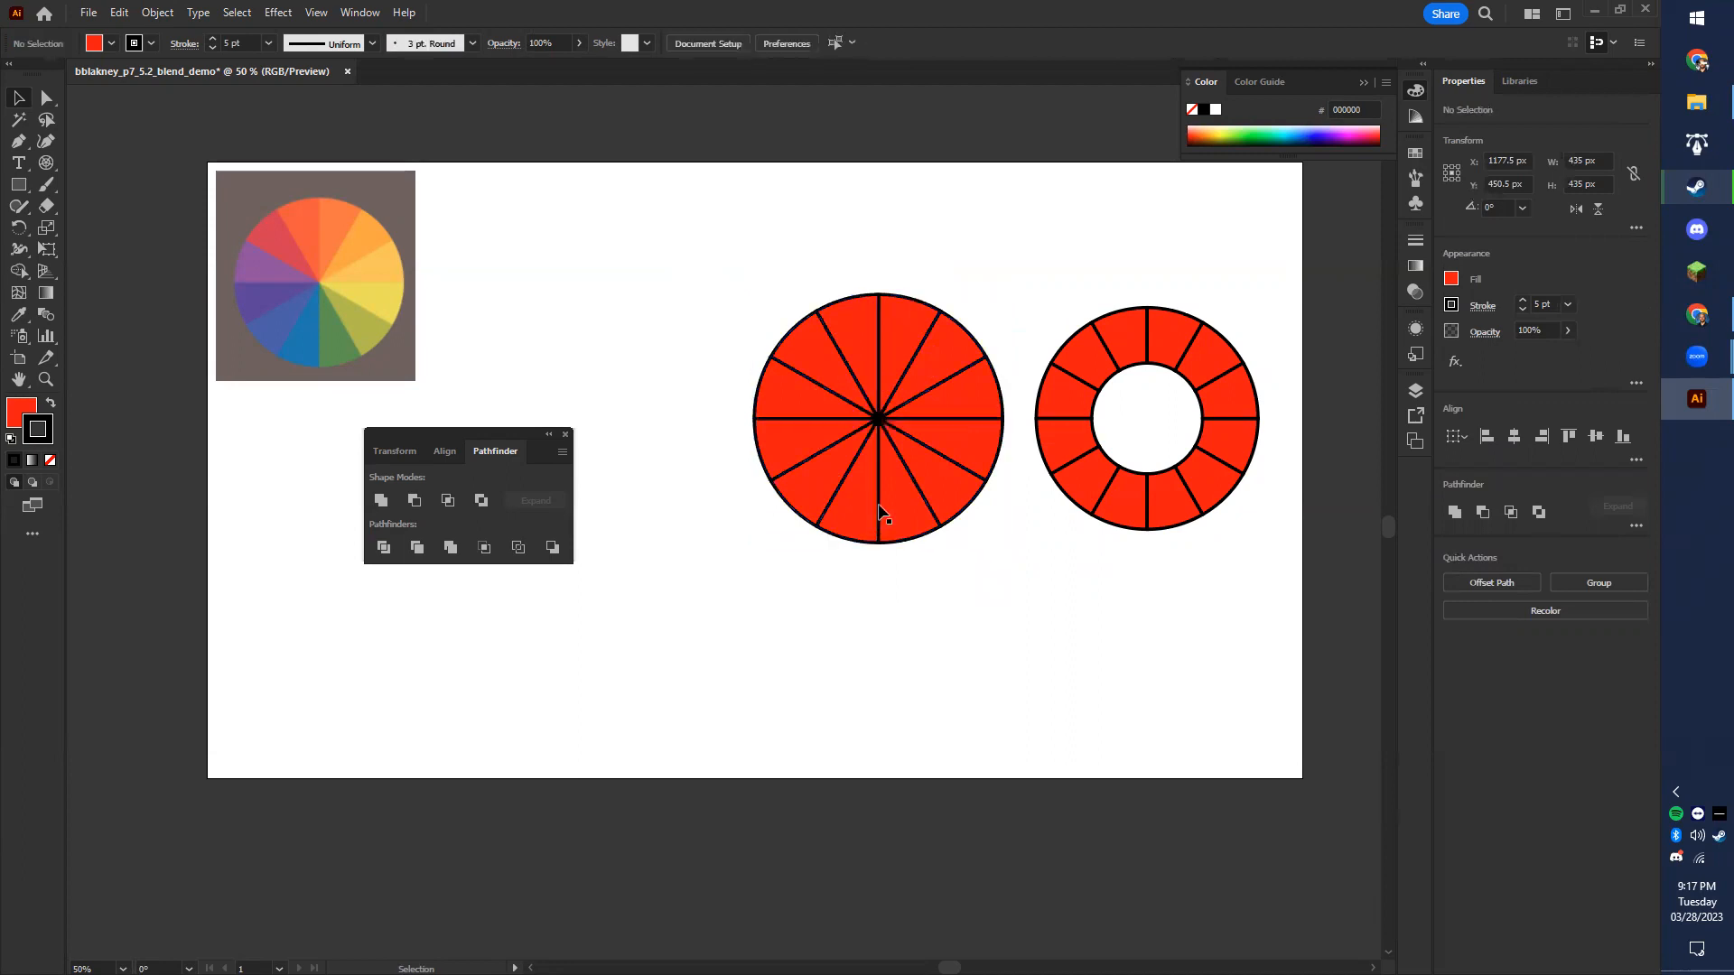
pyautogui.moveTo(856, 506); pyautogui.dragTo(822, 574)
pyautogui.moveTo(791, 488); pyautogui.dragTo(760, 510)
pyautogui.moveTo(926, 519); pyautogui.dragTo(982, 562)
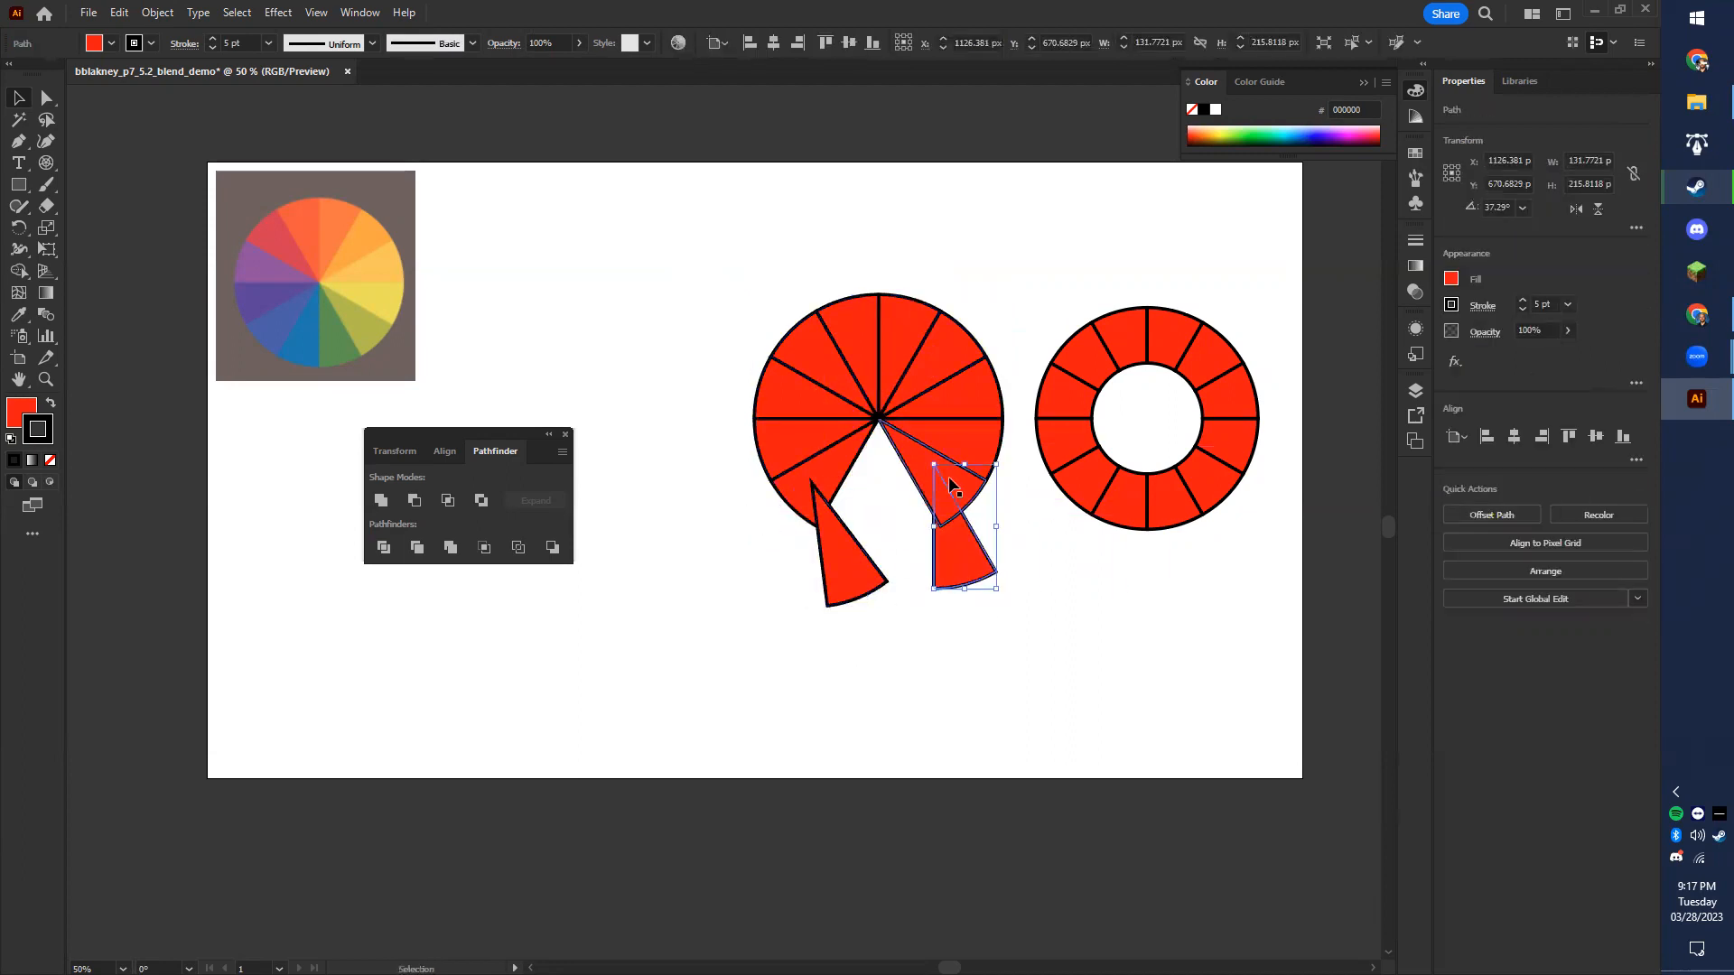
pyautogui.moveTo(907, 459); pyautogui.dragTo(866, 549)
pyautogui.moveTo(782, 469); pyautogui.dragTo(729, 528)
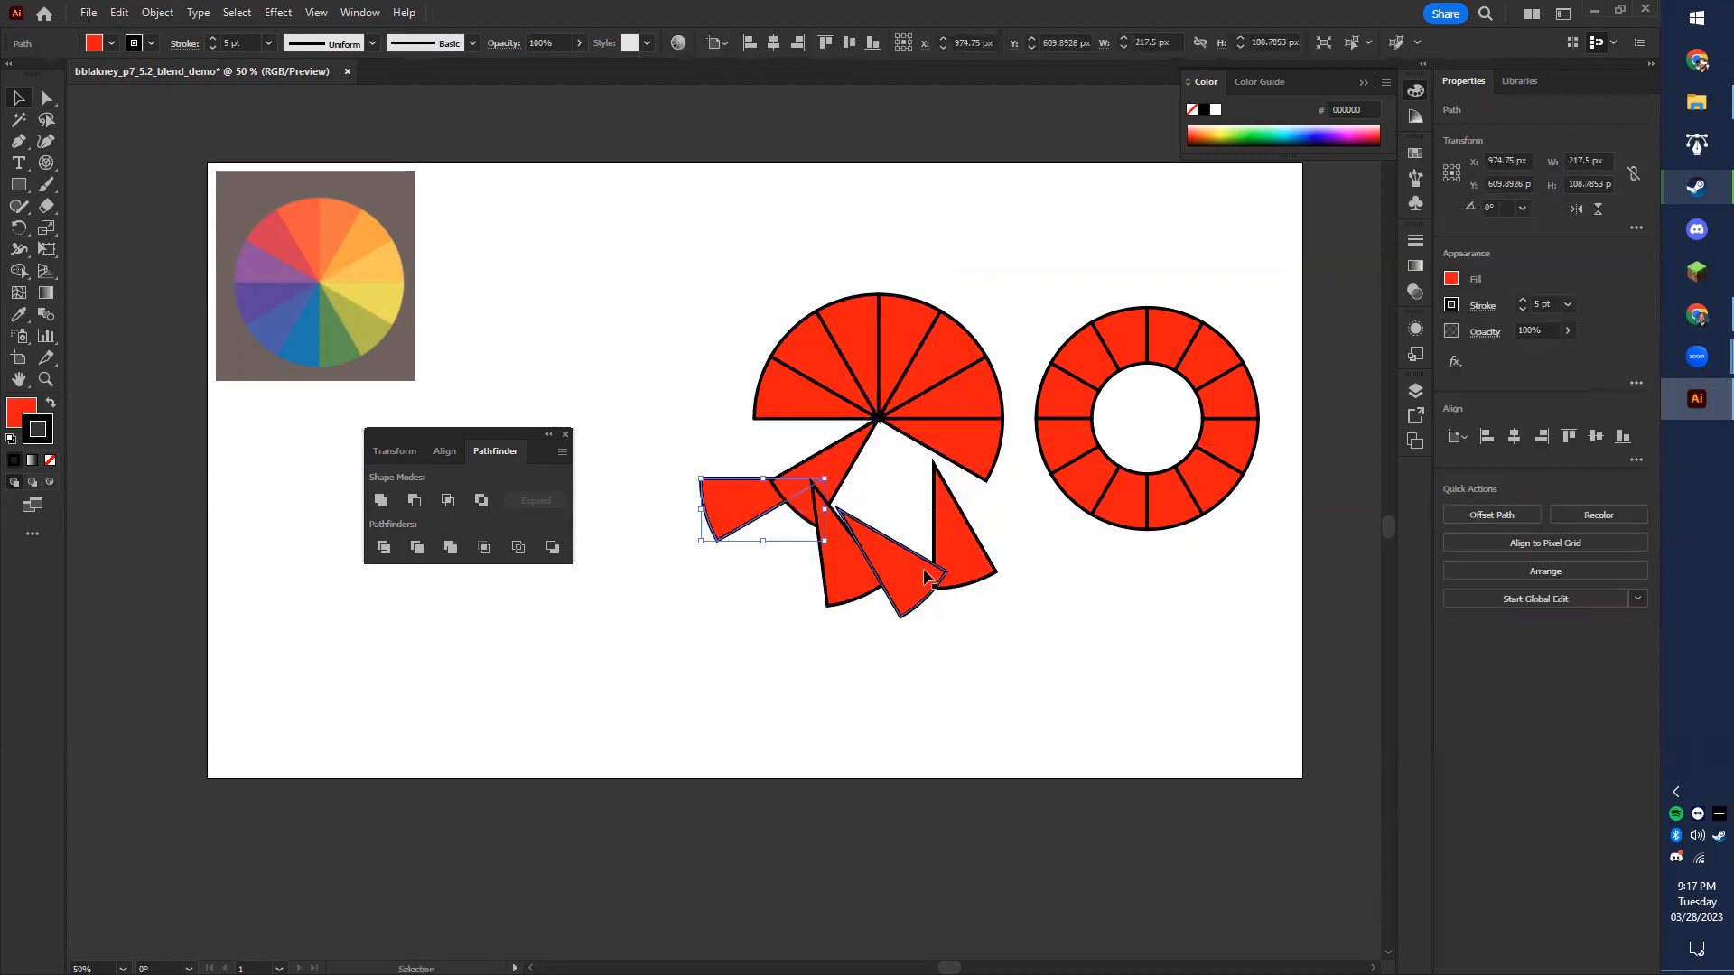
# - Undo all the wedge moves to restore the complete disc
pyautogui.hotkey('ctrl', 'z')
pyautogui.hotkey('ctrl', 'z')
pyautogui.hotkey('ctrl', 'z')
pyautogui.hotkey('ctrl', 'z')
pyautogui.hotkey('ctrl', 'z')
pyautogui.hotkey('ctrl', 'z')
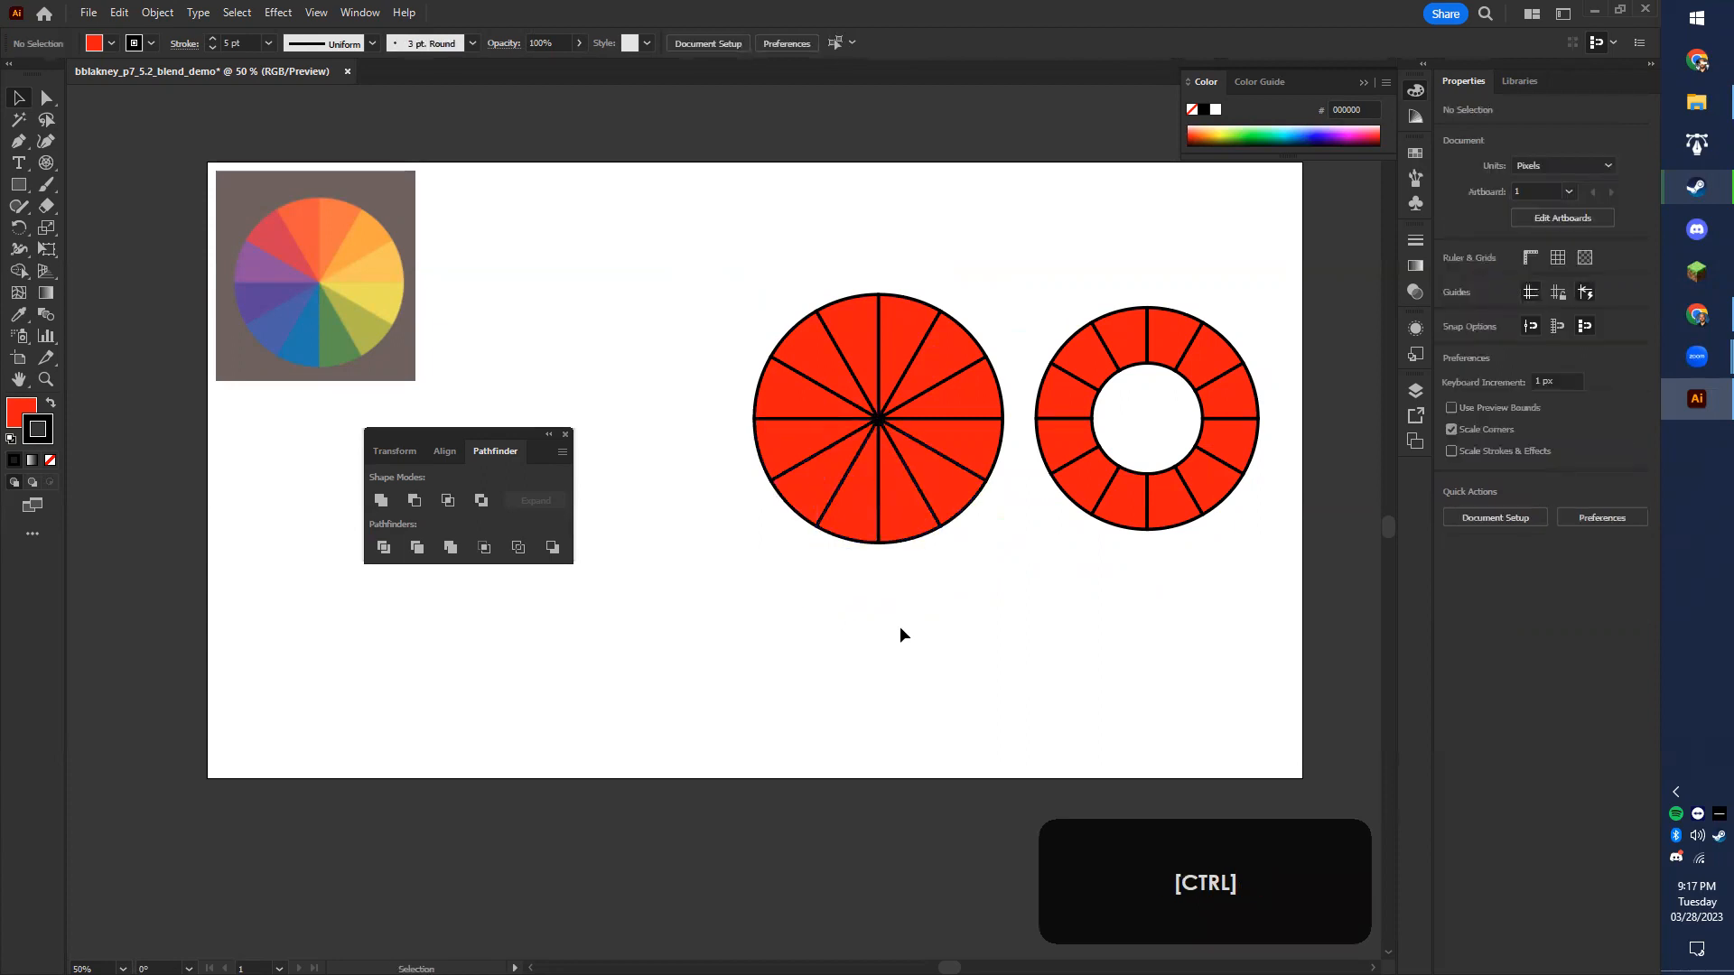
# - Close Pathfinder and move the whole disc next to the reference image, to about X 615.5 px, Y 225.5 px
pyautogui.moveTo(472, 444); pyautogui.dragTo(367, 473)
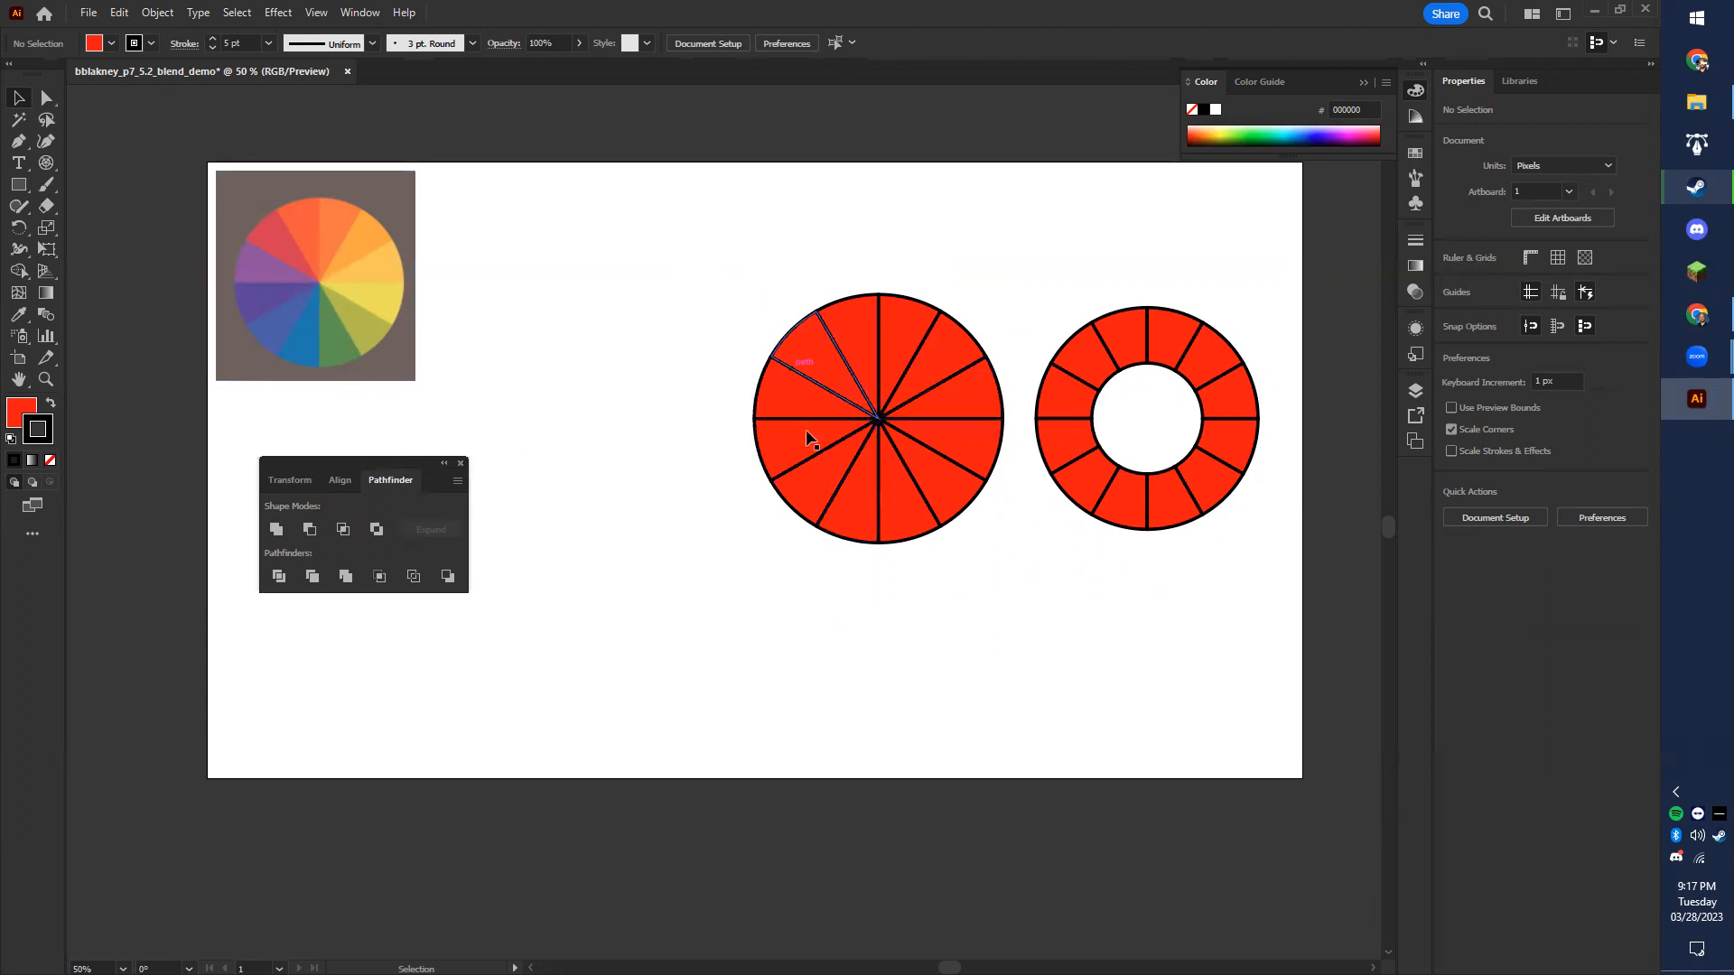
pyautogui.click(460, 463)
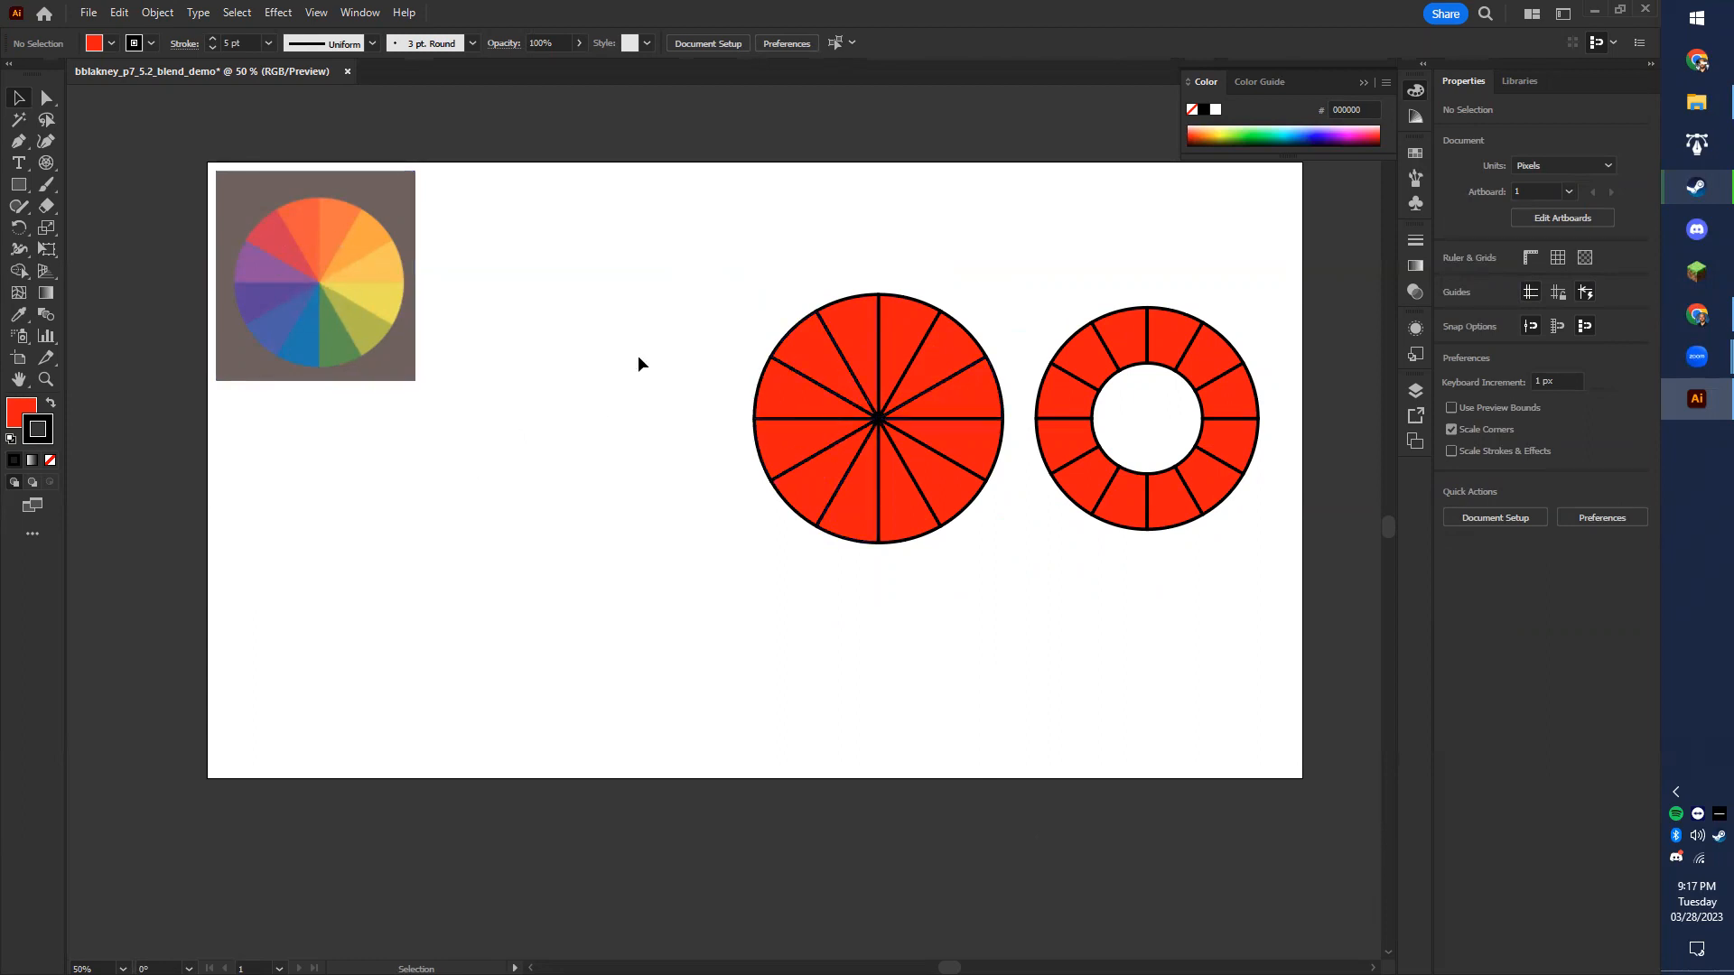
pyautogui.moveTo(779, 354); pyautogui.dragTo(1024, 609)
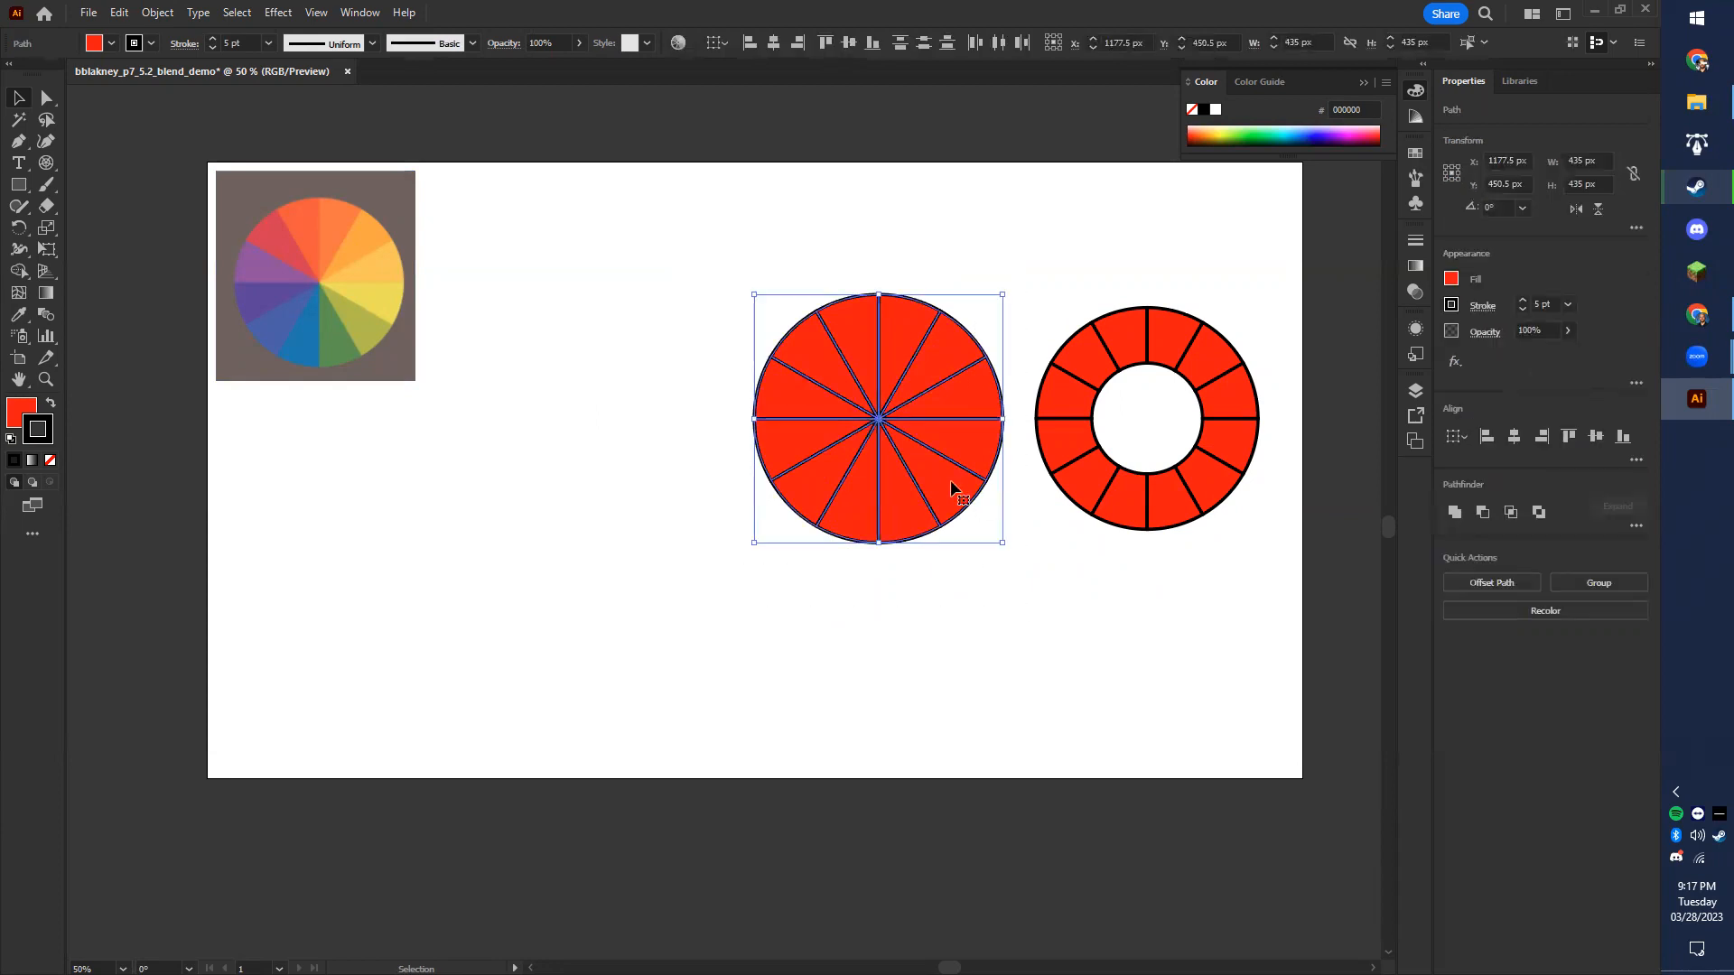
pyautogui.moveTo(819, 453); pyautogui.dragTo(520, 330)
# - Fill the disc's 10-to-11 o'clock wedge with the rose red sampled from the matching wedge in the reference image
pyautogui.moveTo(484, 485); pyautogui.dragTo(735, 621)
pyautogui.press('ctrl')
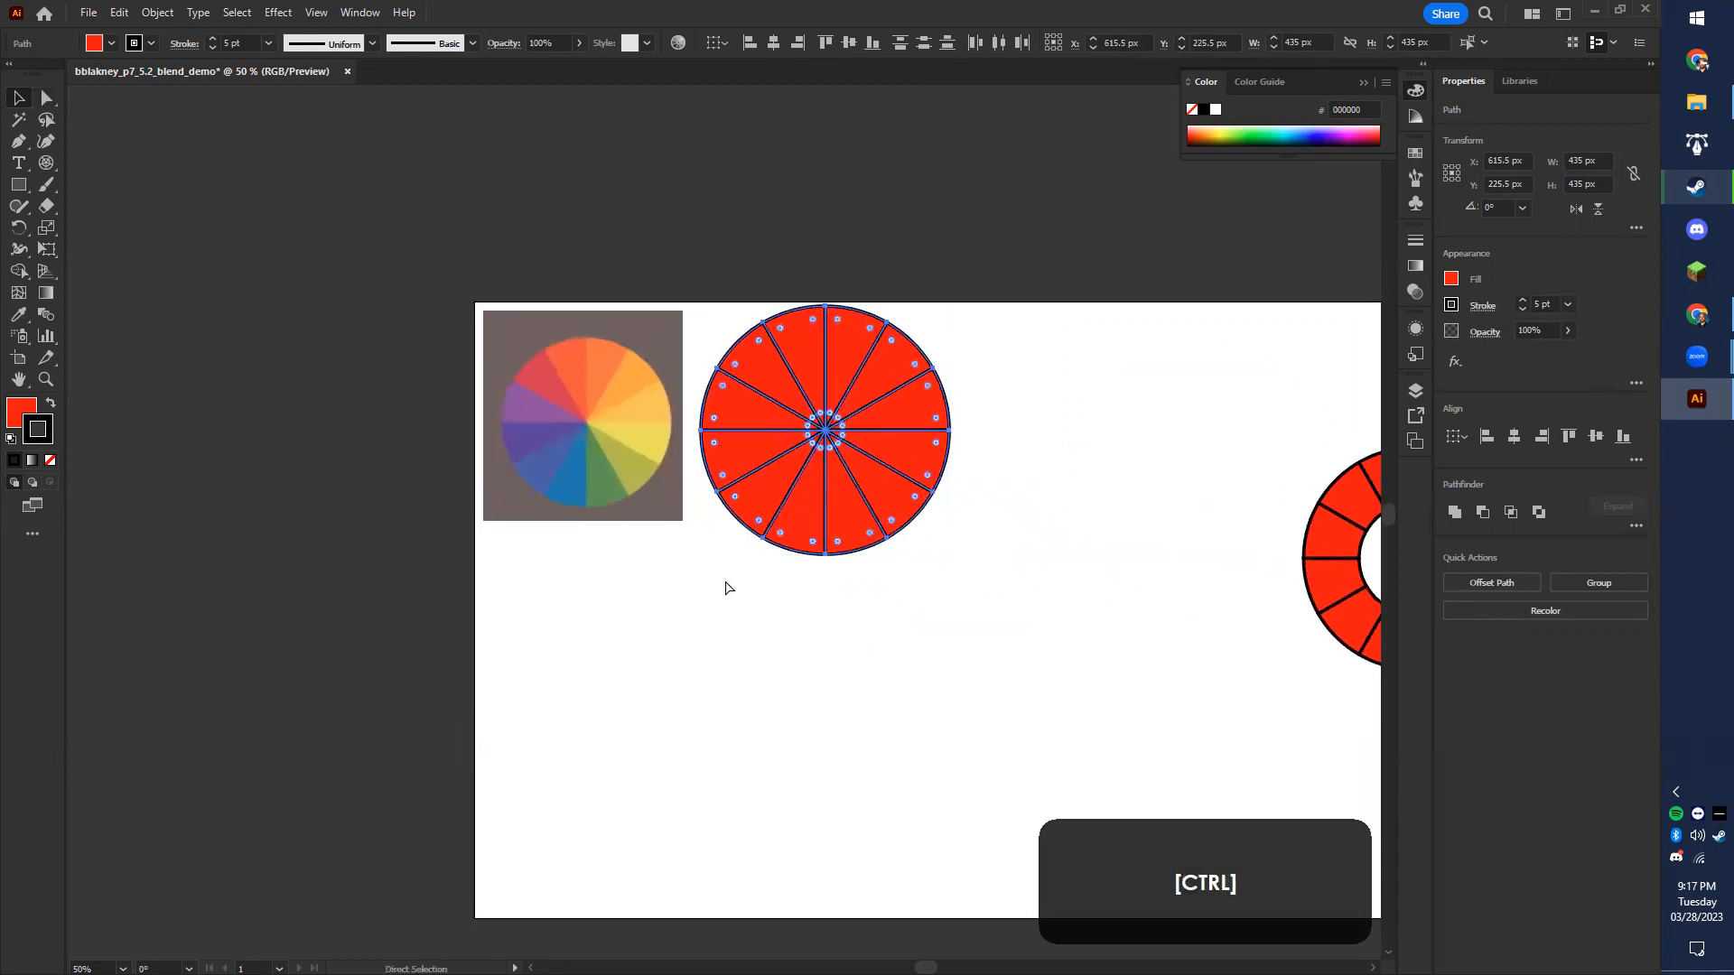
pyautogui.hscroll(-2, 714, 551)
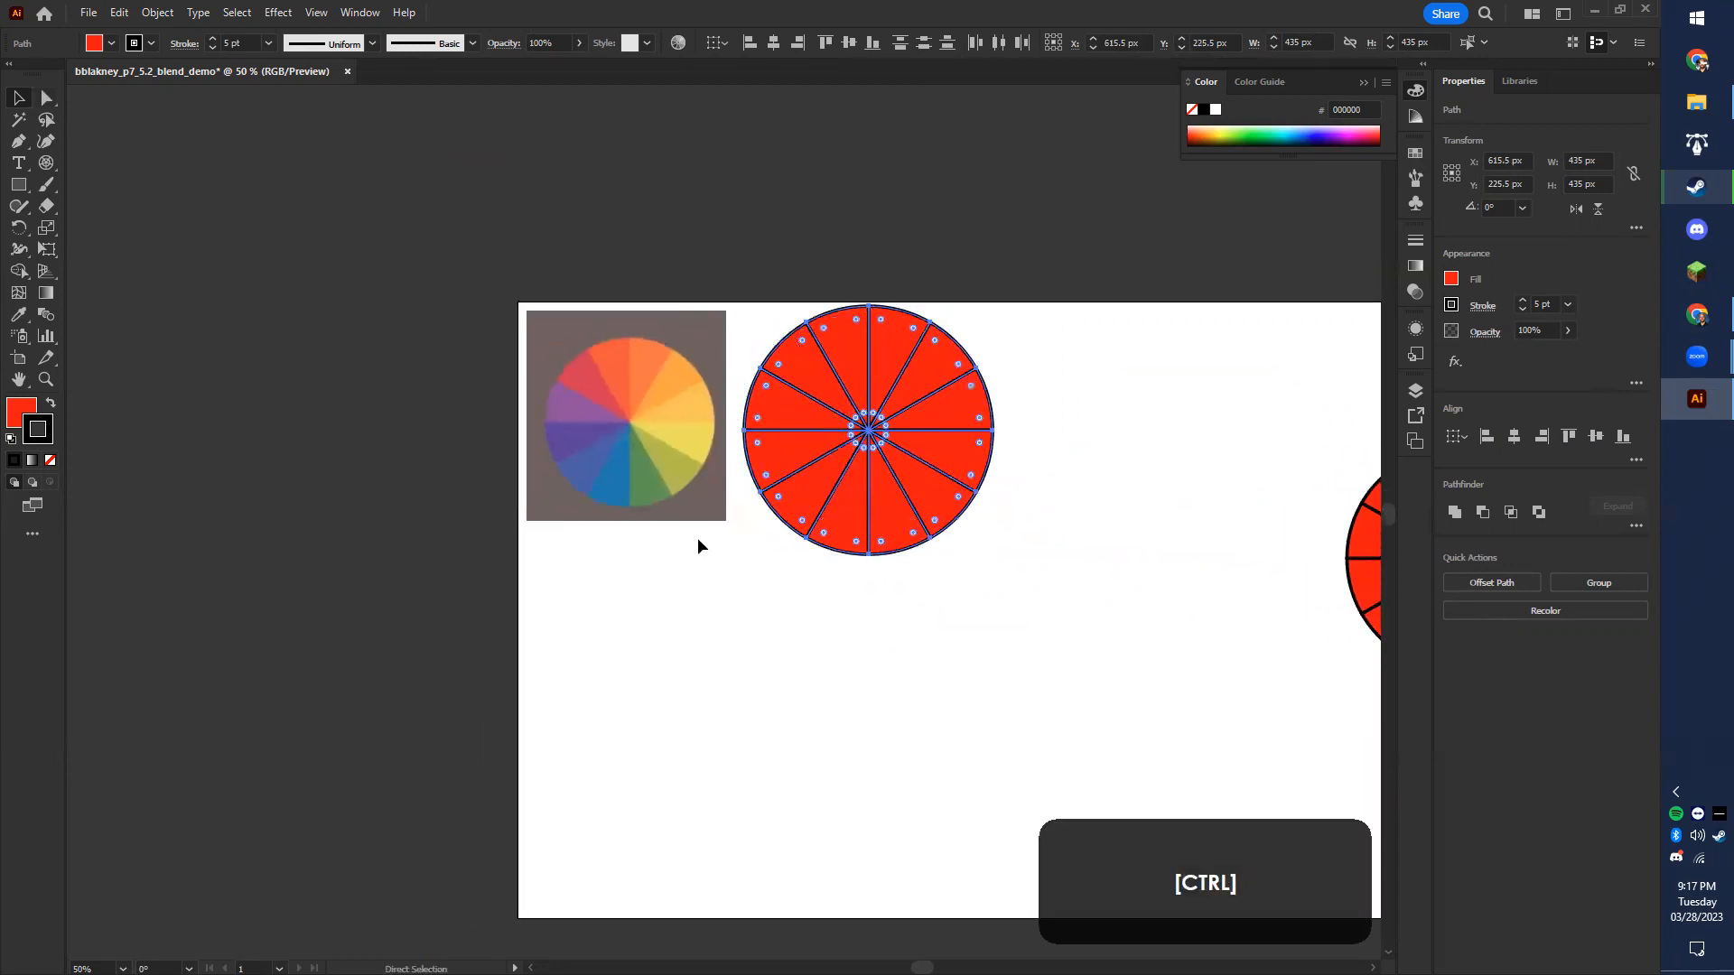
pyautogui.scroll(1, 737, 524)
pyautogui.scroll(1, 737, 533)
pyautogui.moveTo(739, 500); pyautogui.dragTo(704, 658)
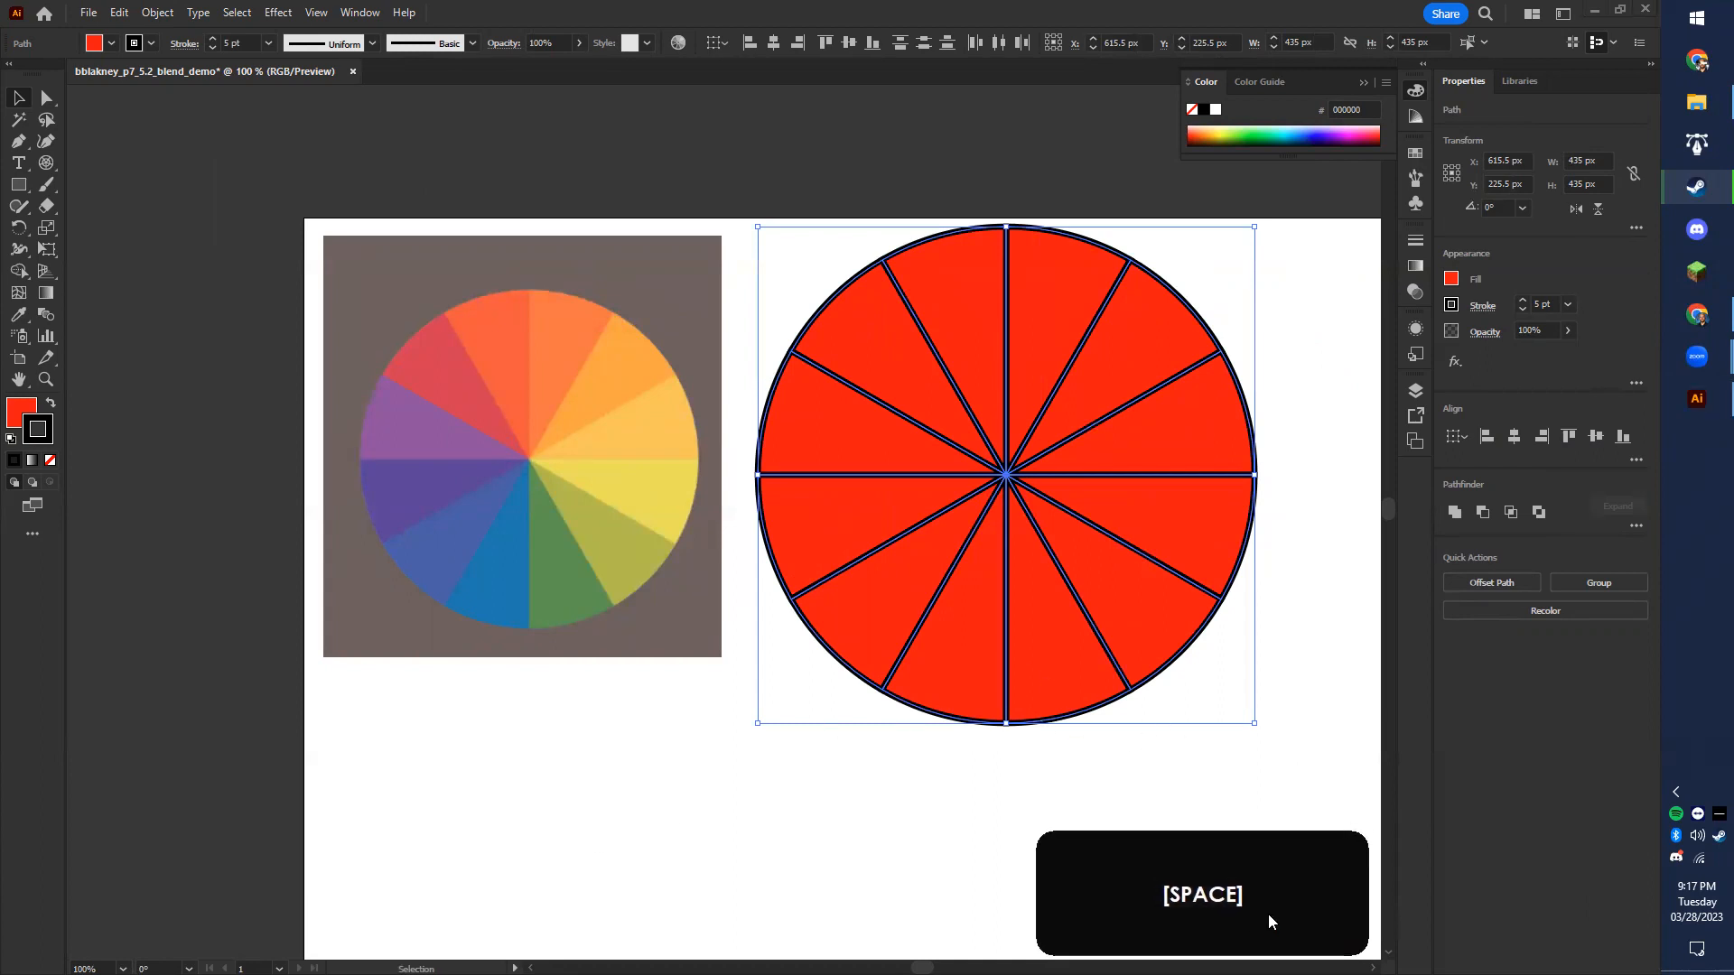
pyautogui.click(833, 816)
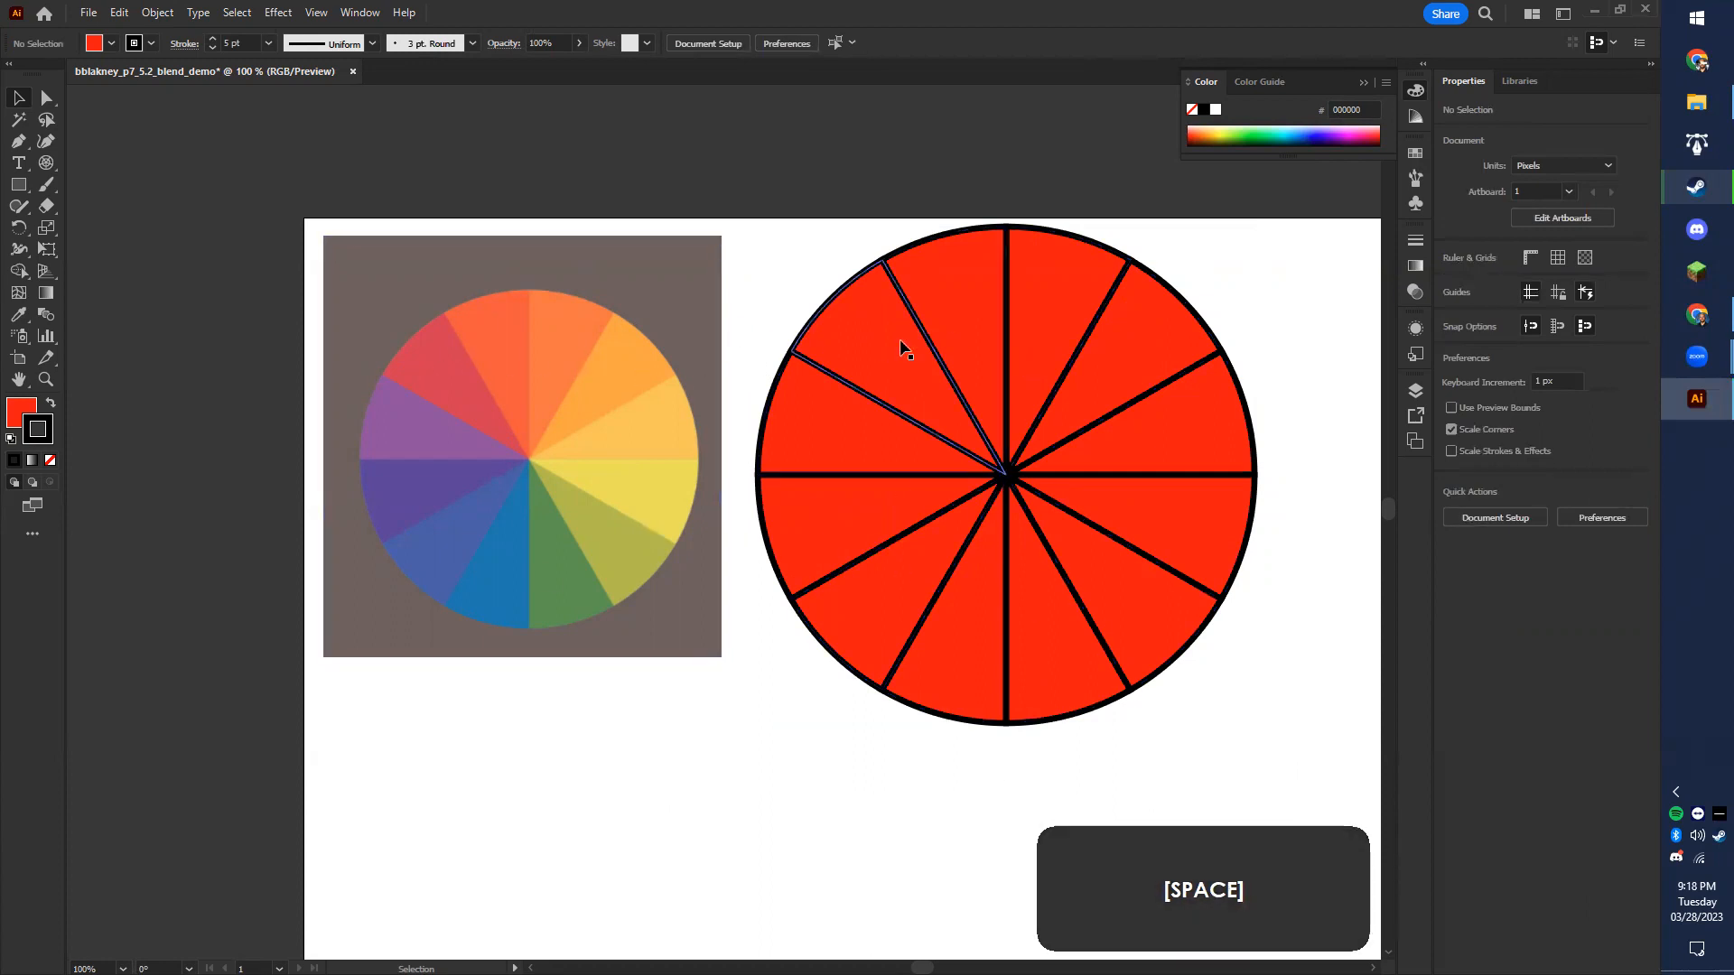
pyautogui.press('v')
pyautogui.click(836, 332)
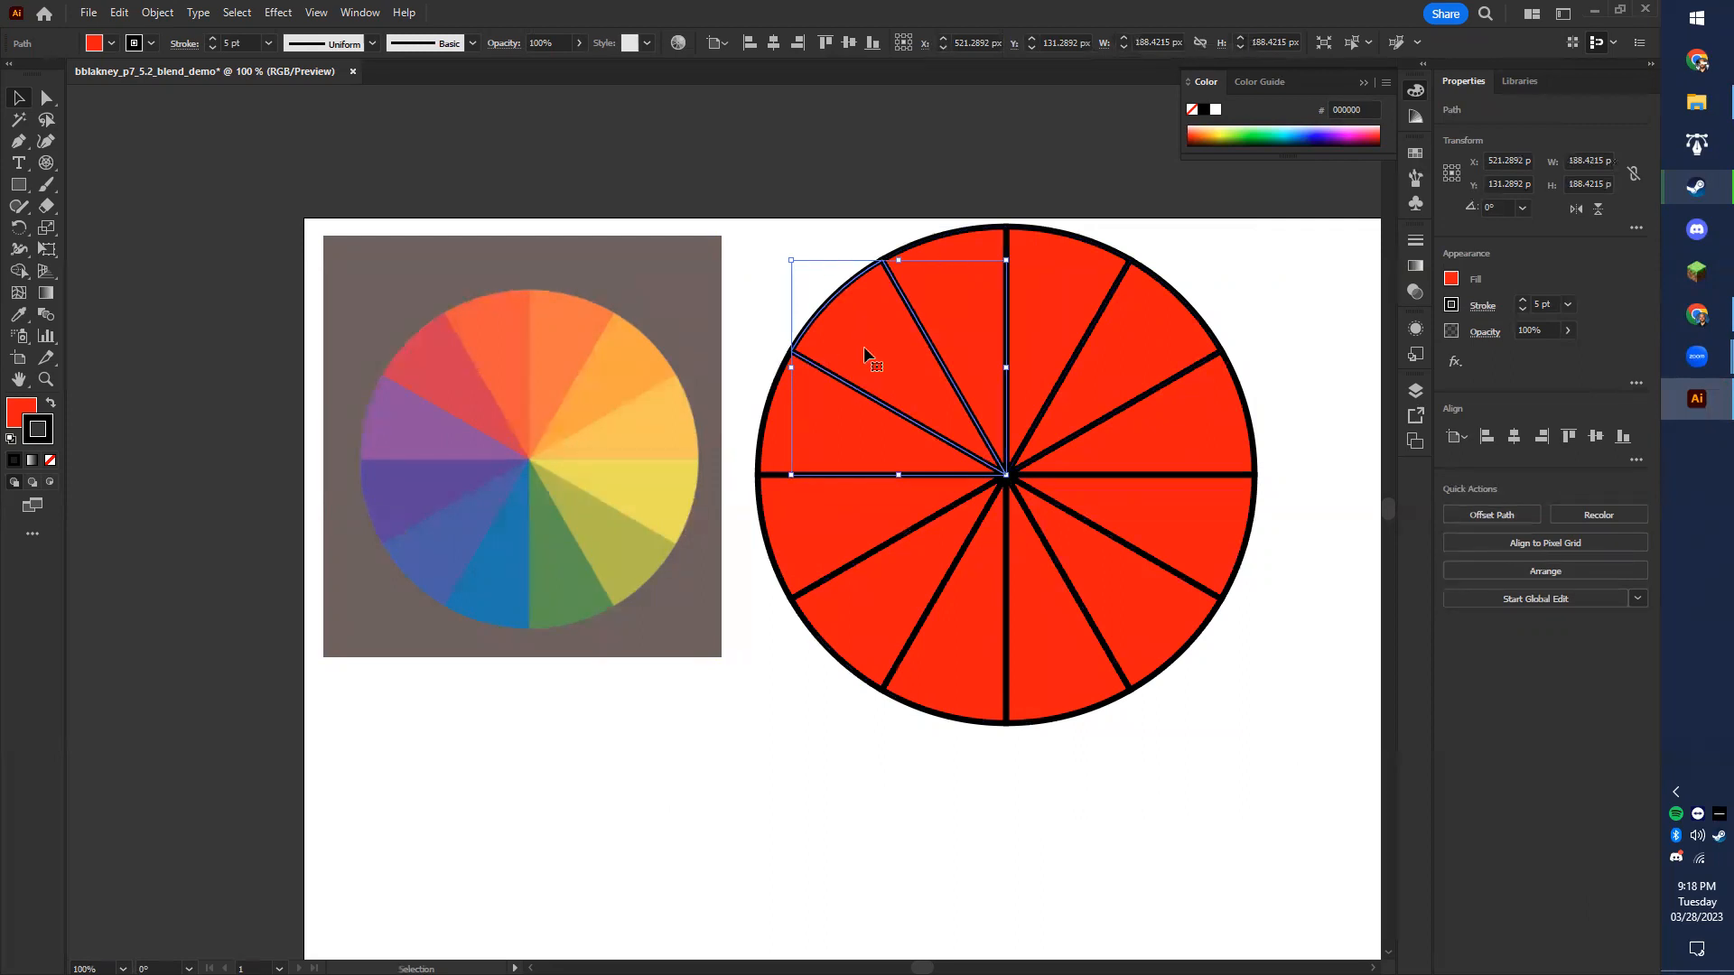
pyautogui.press('i')
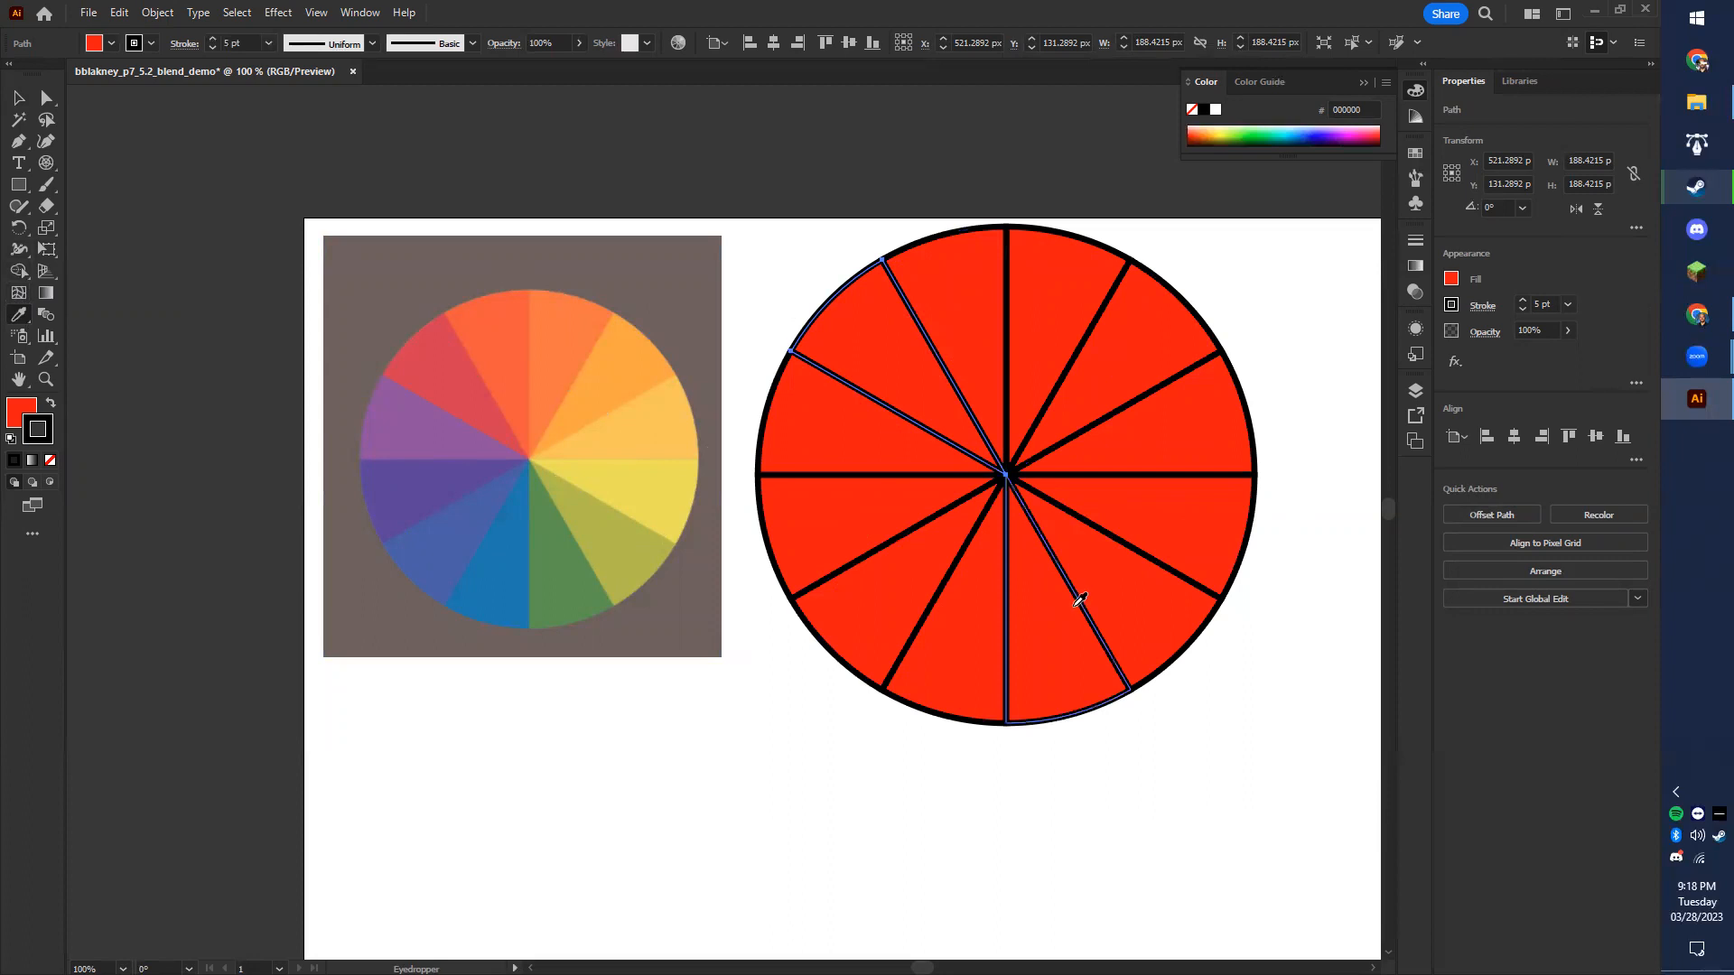
pyautogui.click(453, 372)
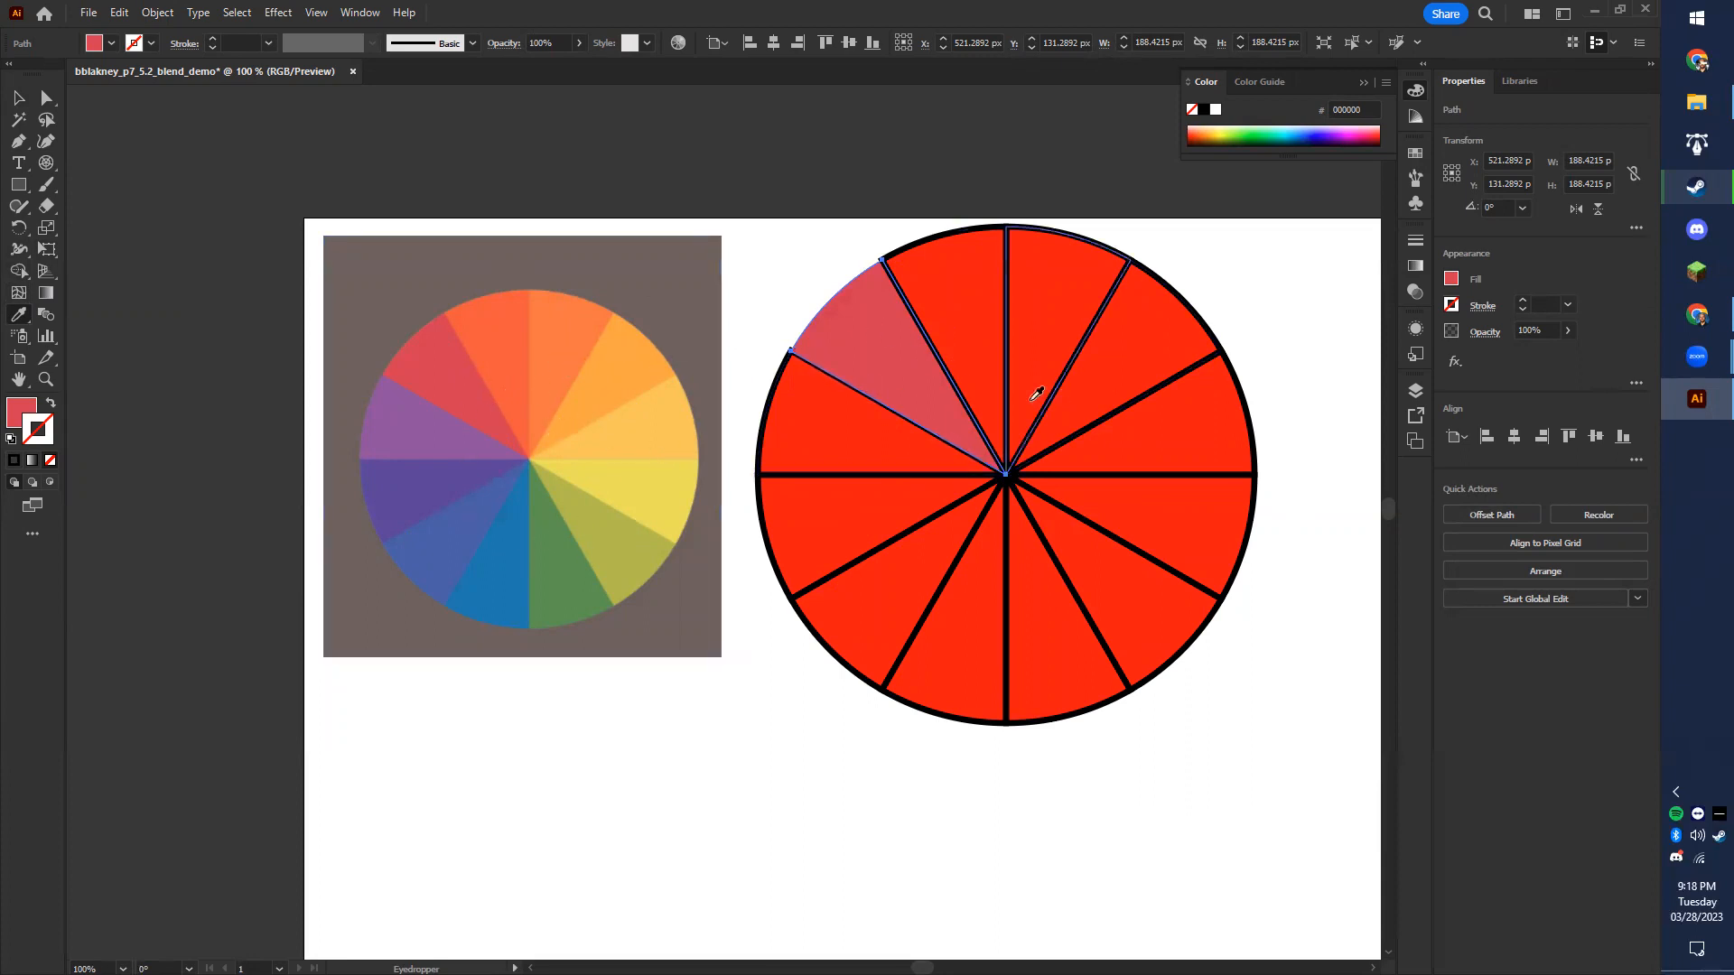
# - Fill the 9-to-10 and 8-to-9 o'clock wedges with the purple and indigo sampled from the reference wheel
pyautogui.press('v')
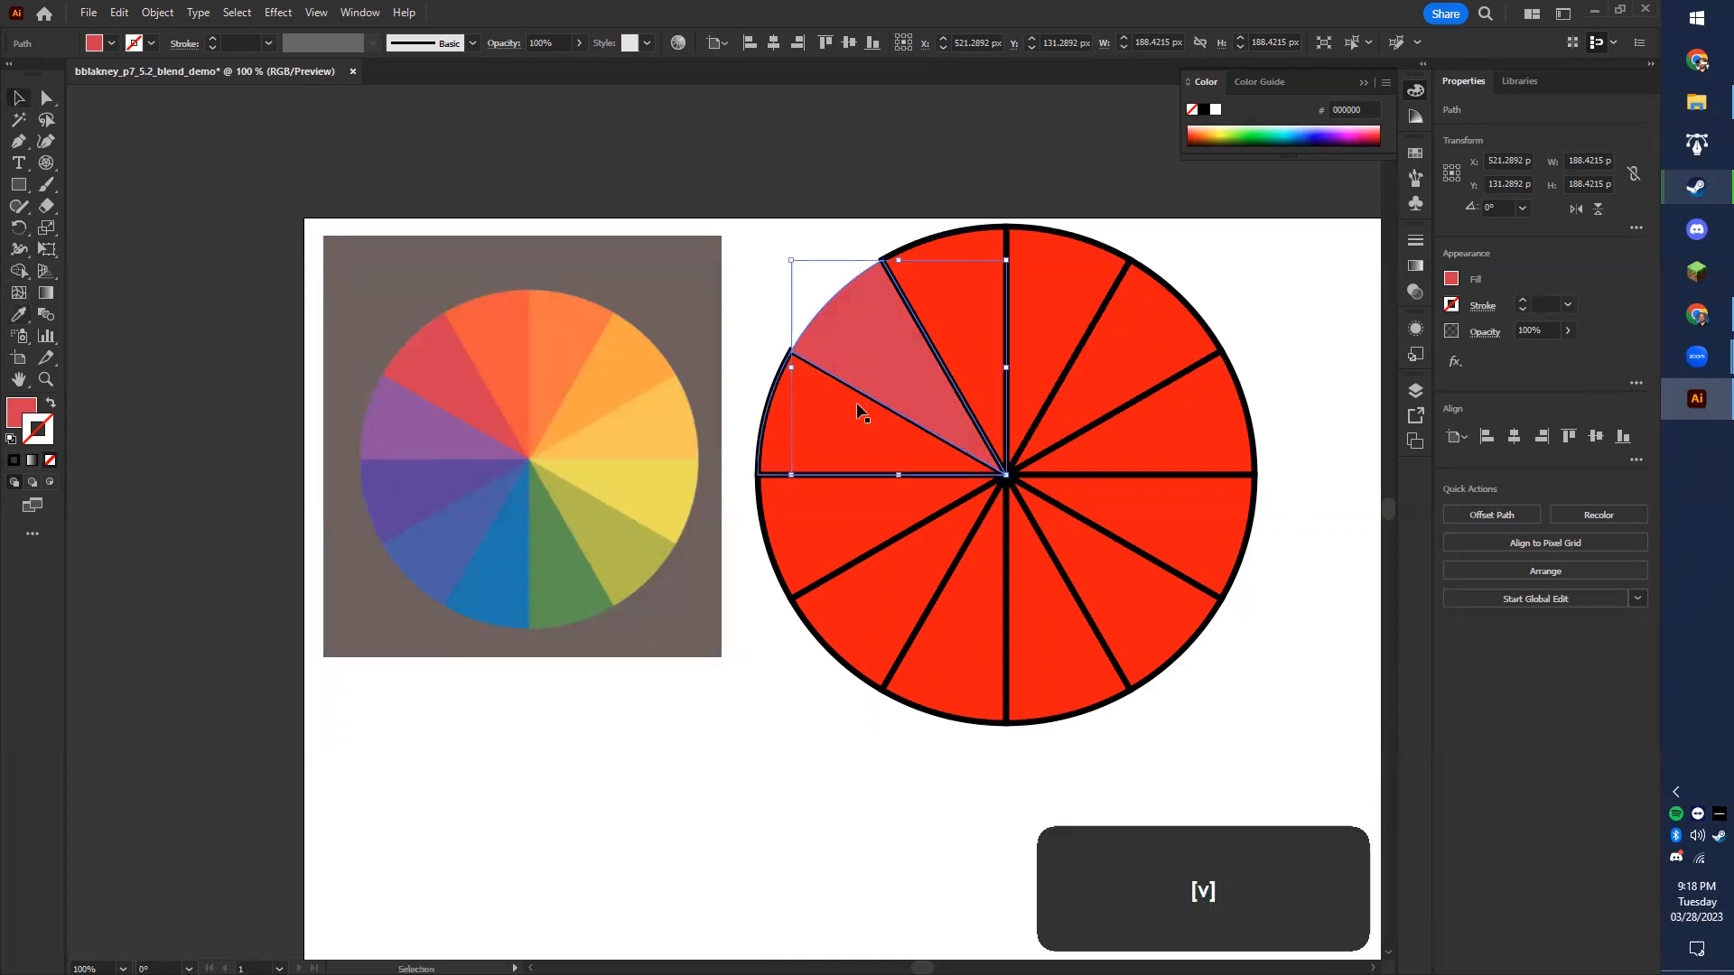
pyautogui.click(823, 454)
pyautogui.press('i')
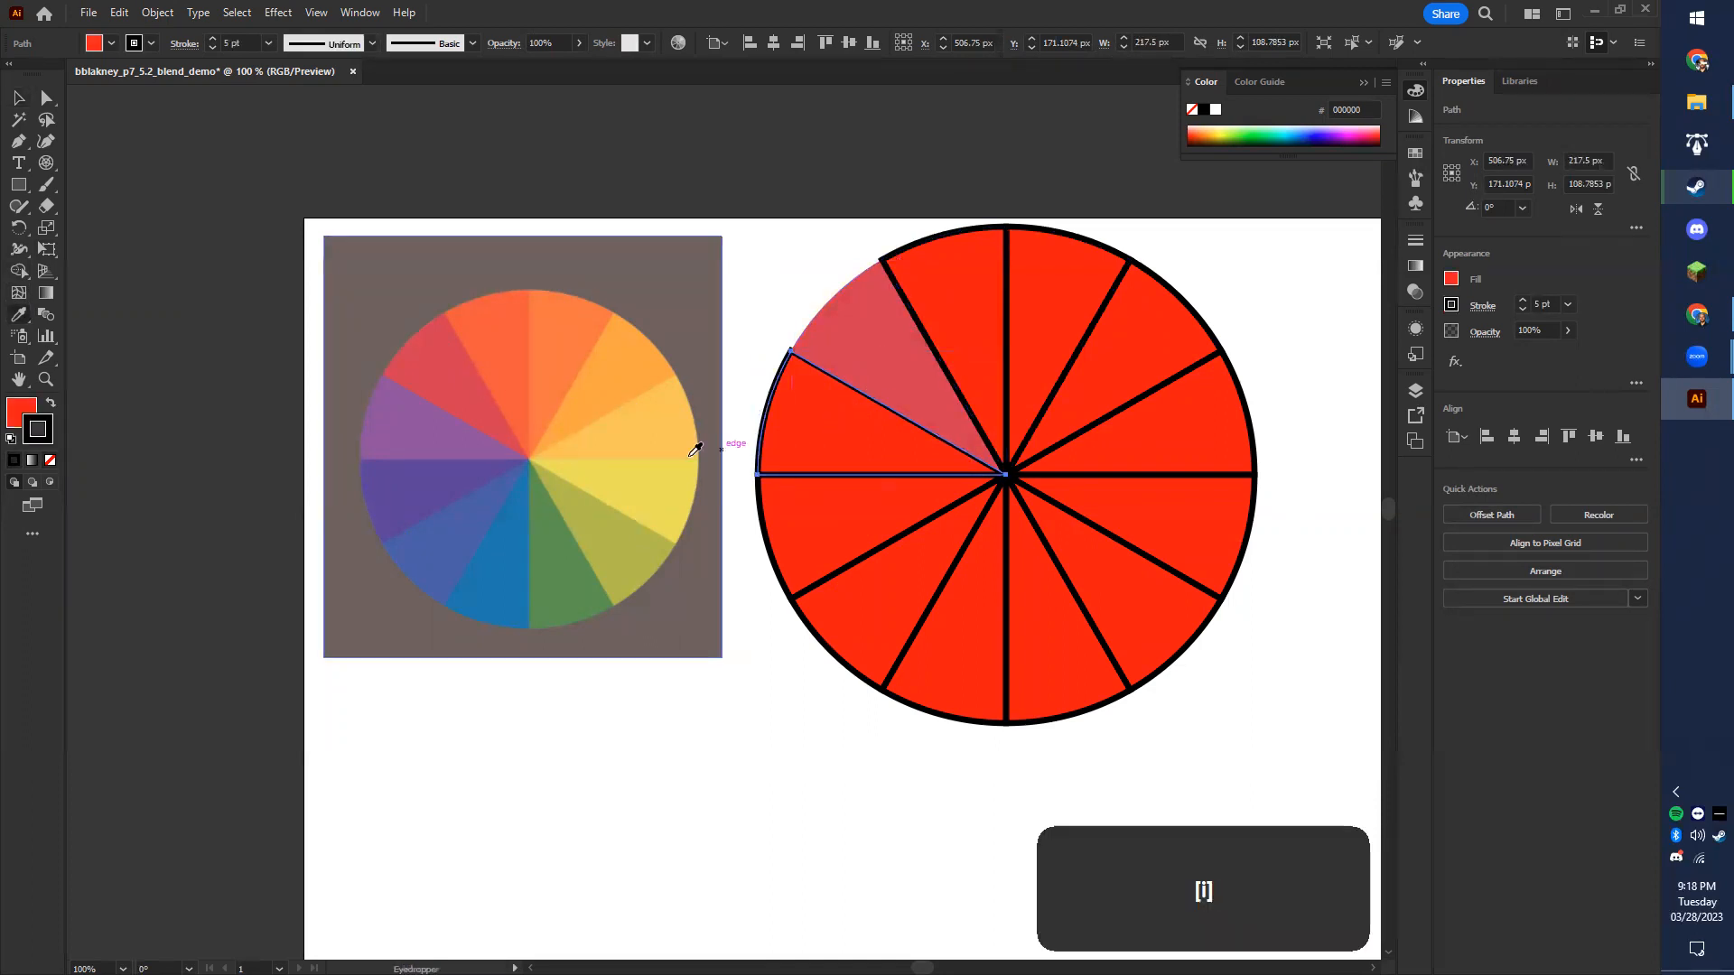
pyautogui.click(423, 436)
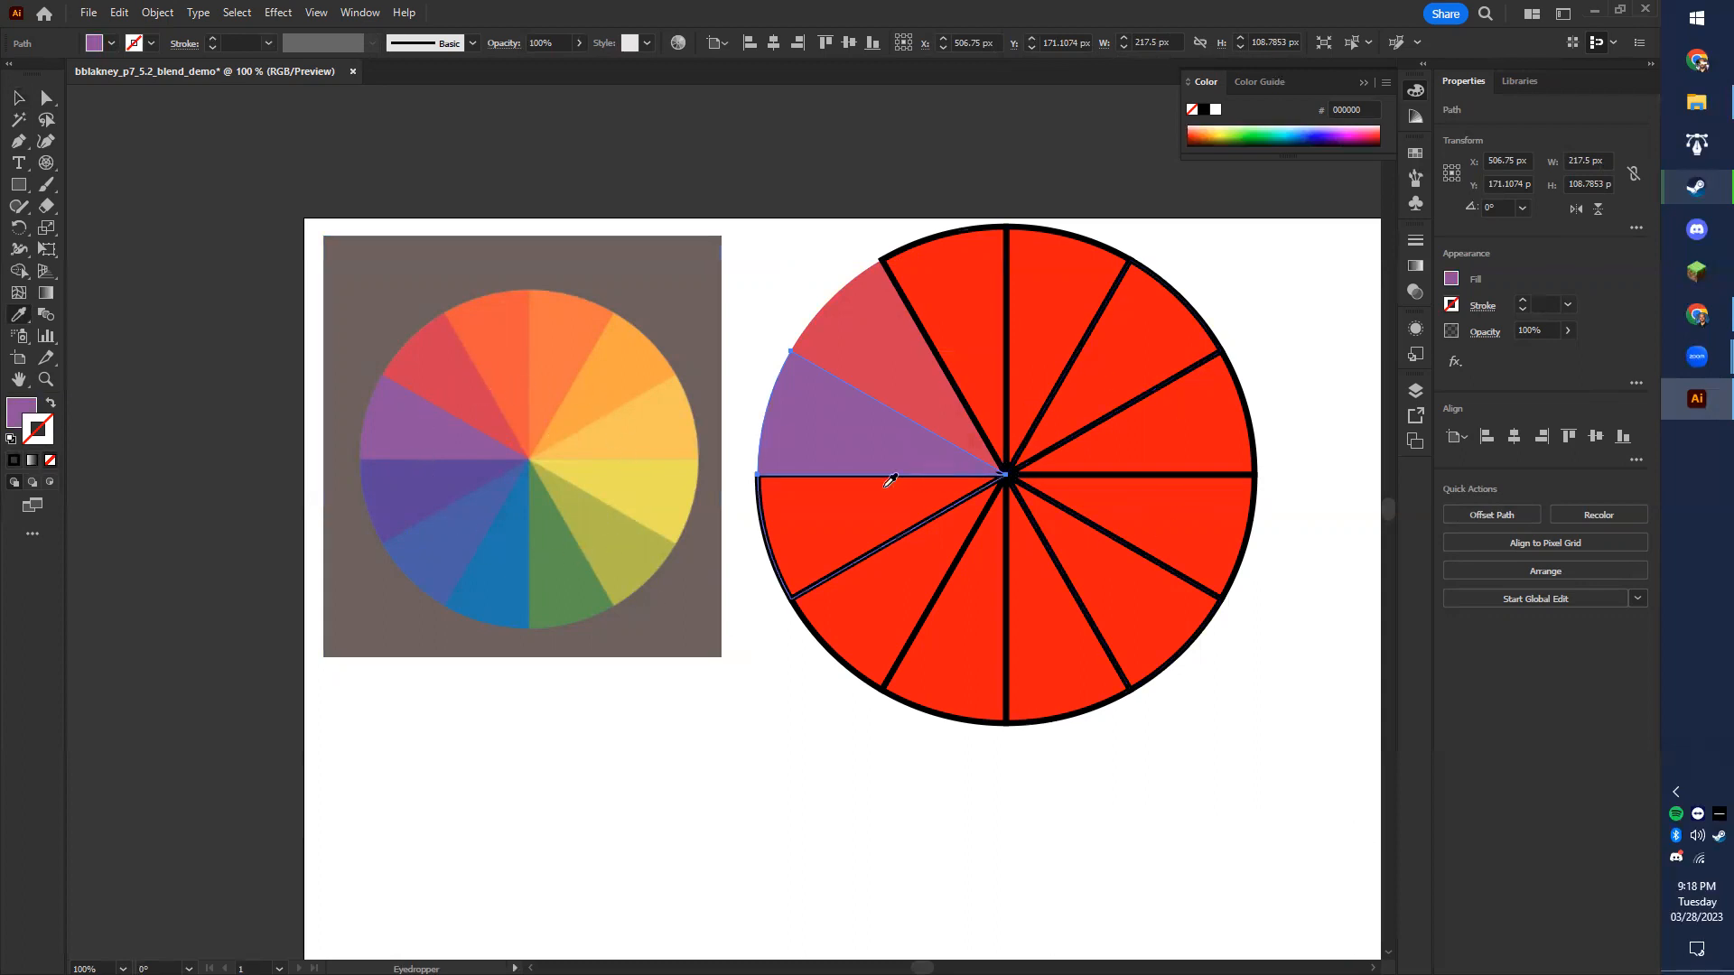
pyautogui.press('v')
pyautogui.click(816, 512)
pyautogui.press('i')
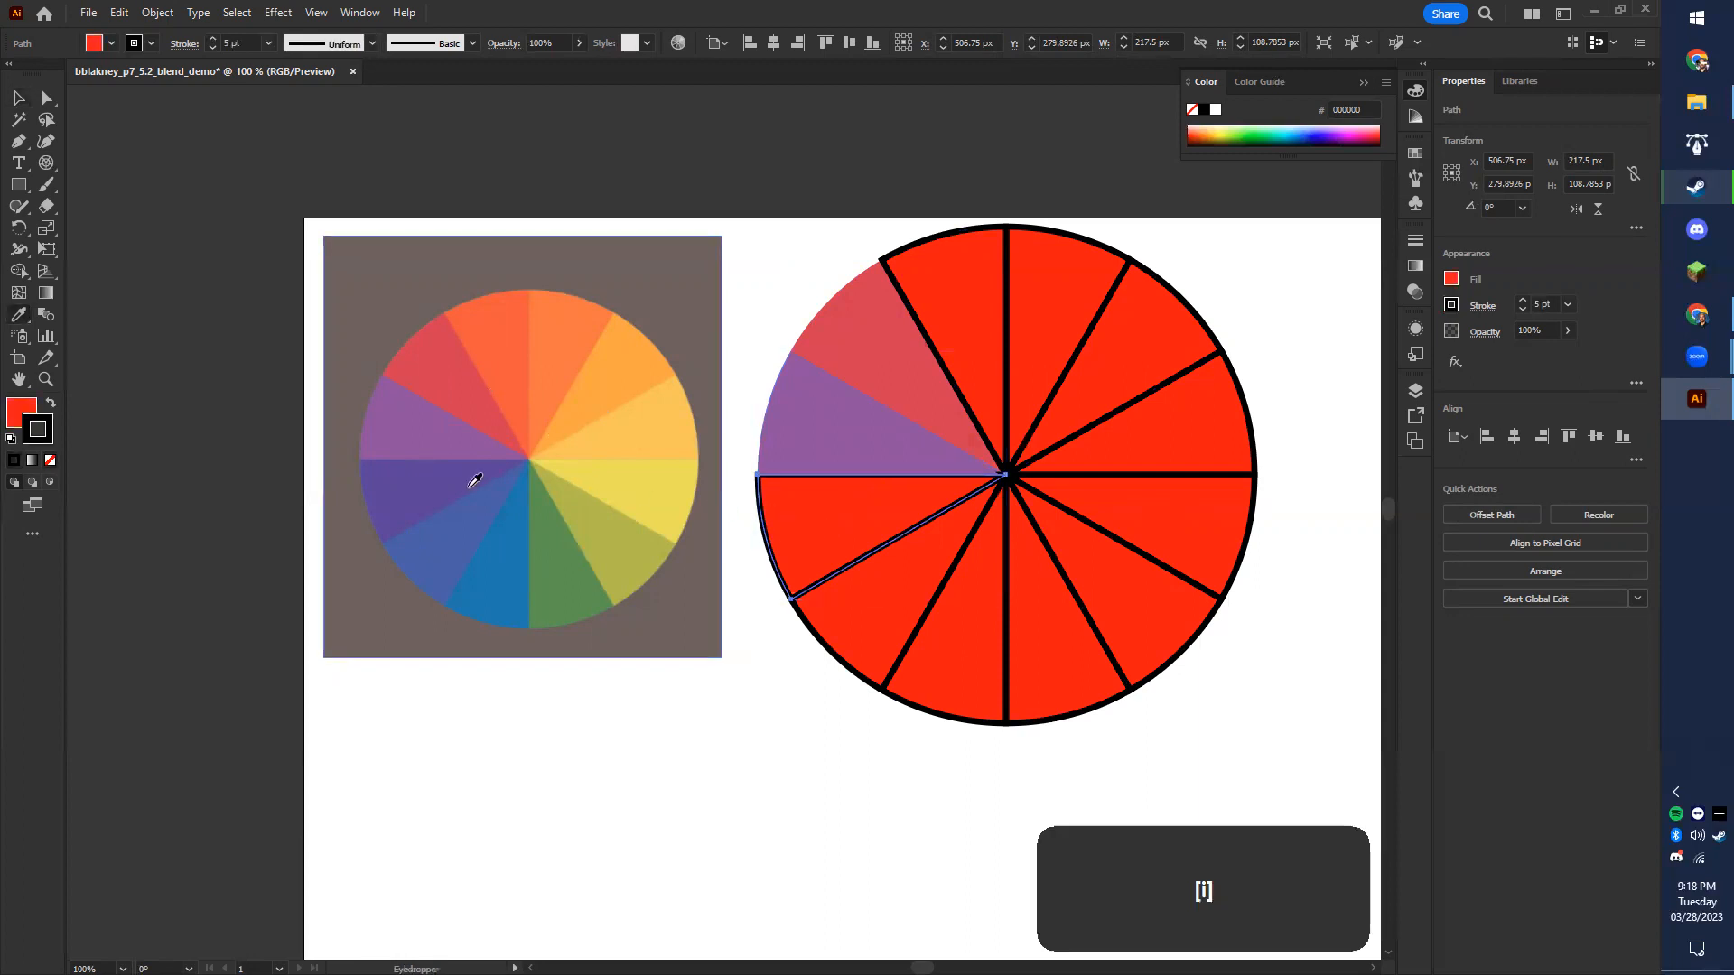
pyautogui.click(446, 485)
# - Fill the 7-to-8 and 6-to-7 o'clock wedges with the slate blue and bright blue sampled from the reference wheel
pyautogui.keyDown('ctrl'); pyautogui.click(914, 560); pyautogui.keyUp('ctrl')
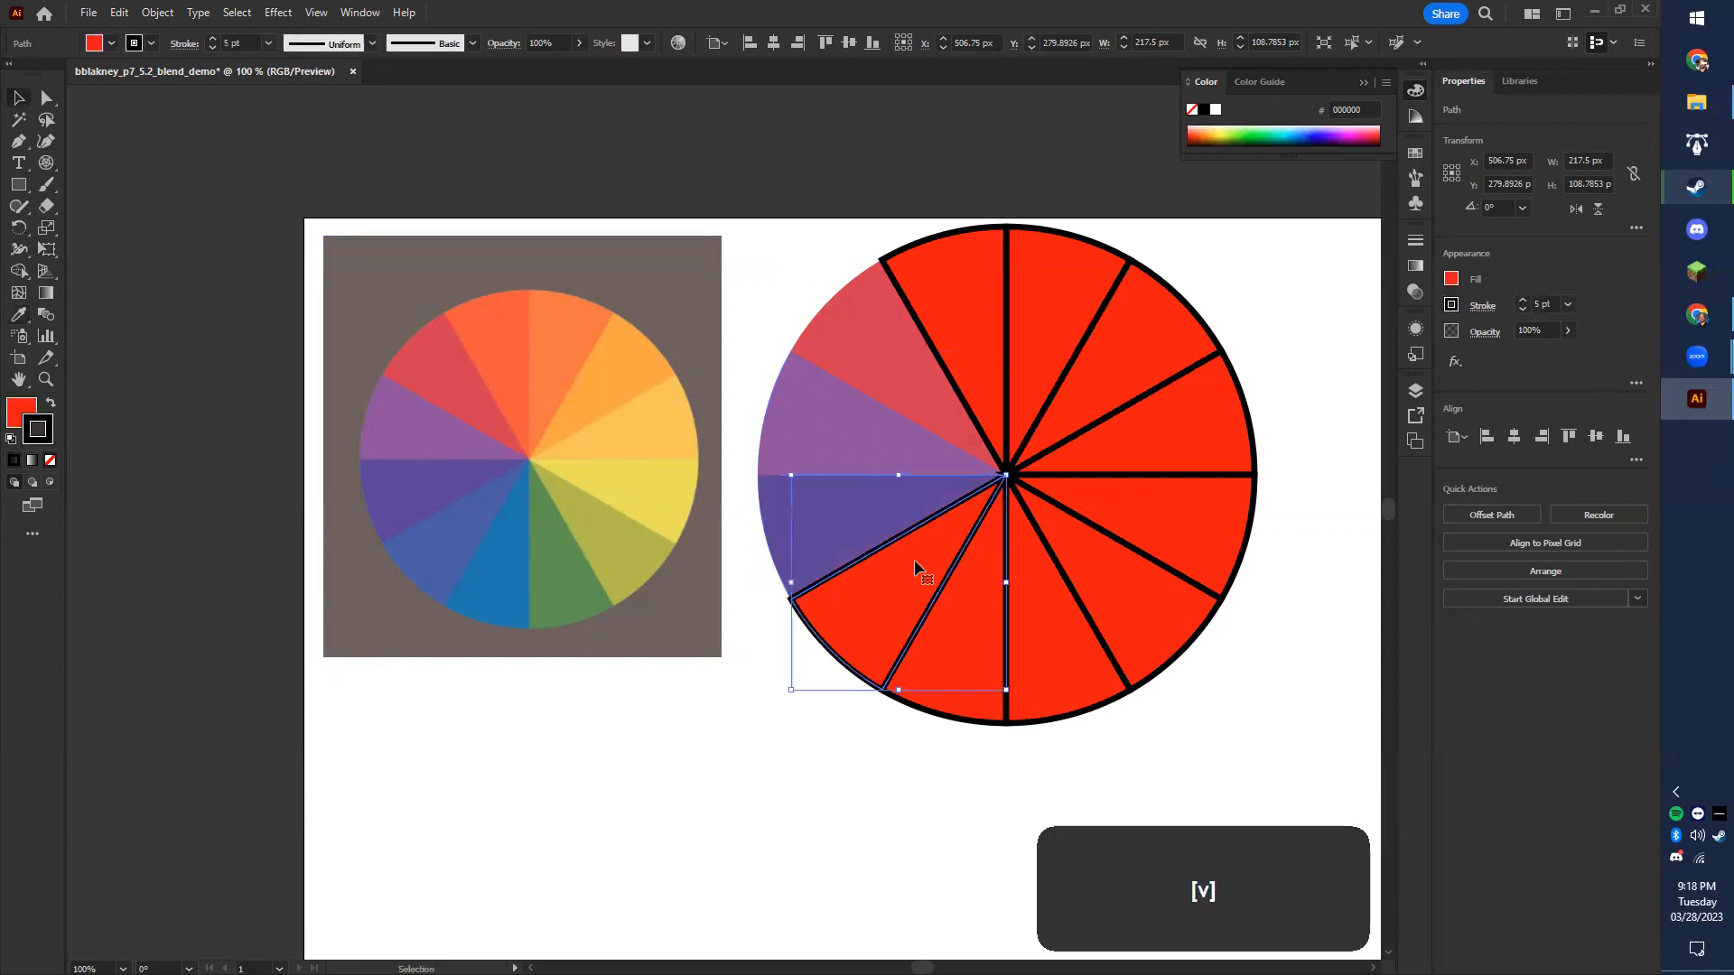
pyautogui.click(445, 522)
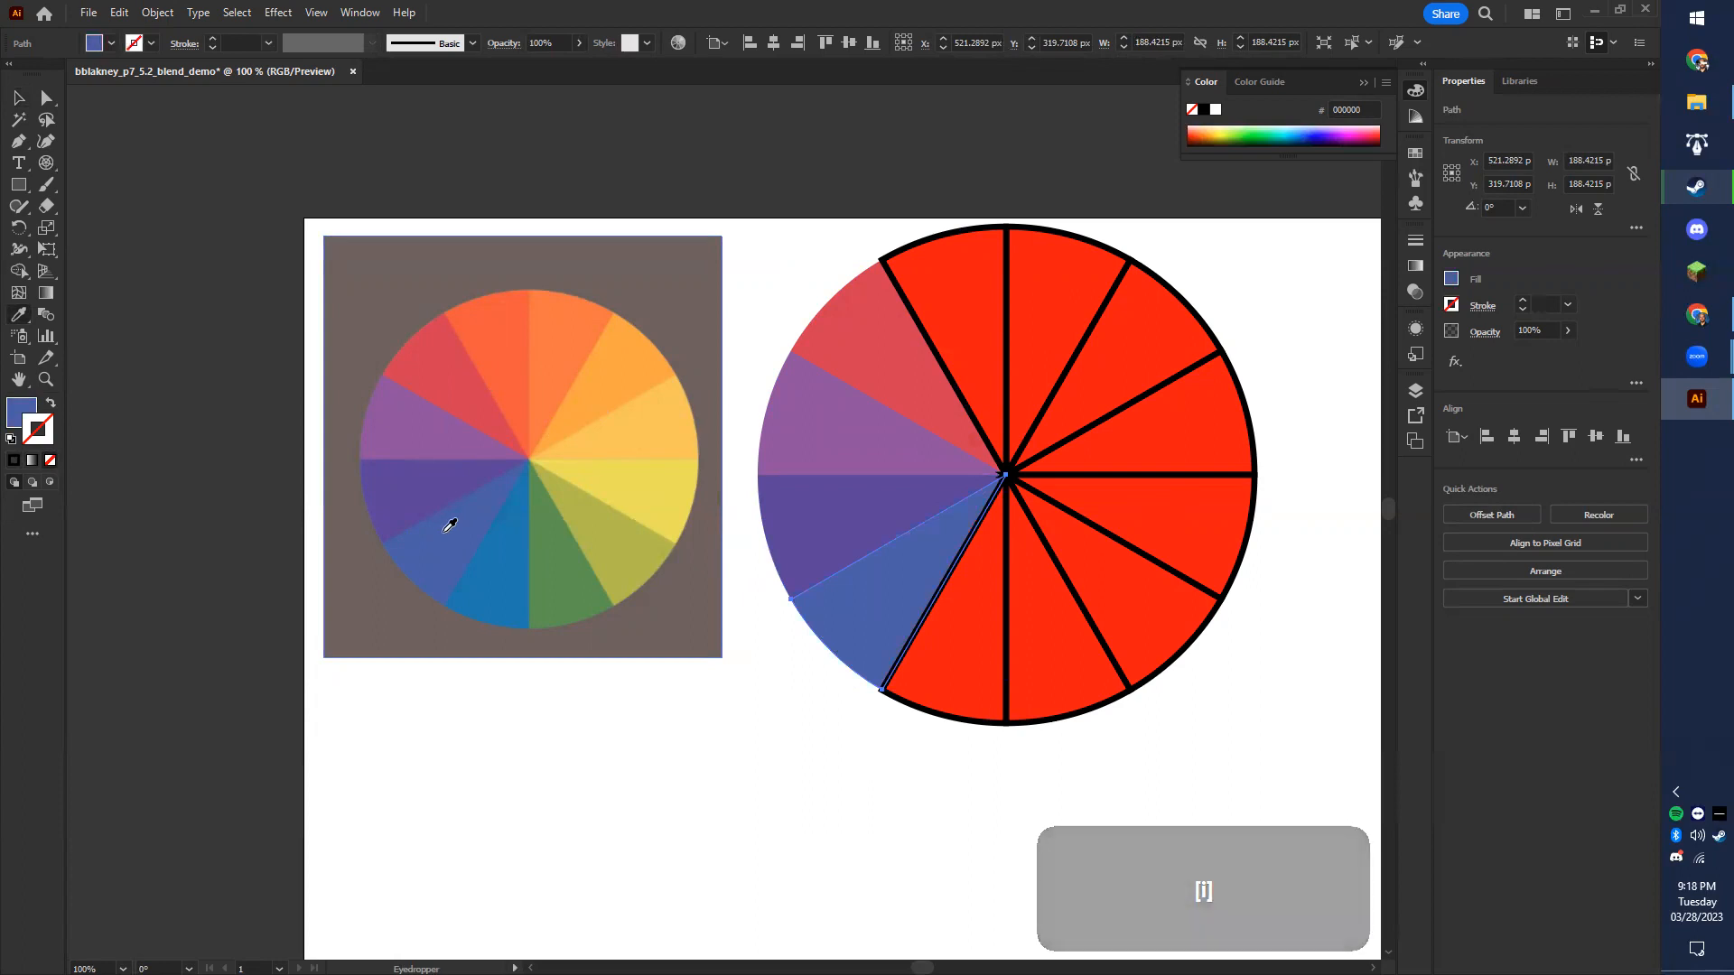
pyautogui.press('v')
pyautogui.click(933, 616)
pyautogui.press('i')
pyautogui.click(508, 571)
# - Fill the 5-to-6 and 4-to-5 o'clock wedges with the green and olive sampled from the reference wheel
pyautogui.press('v')
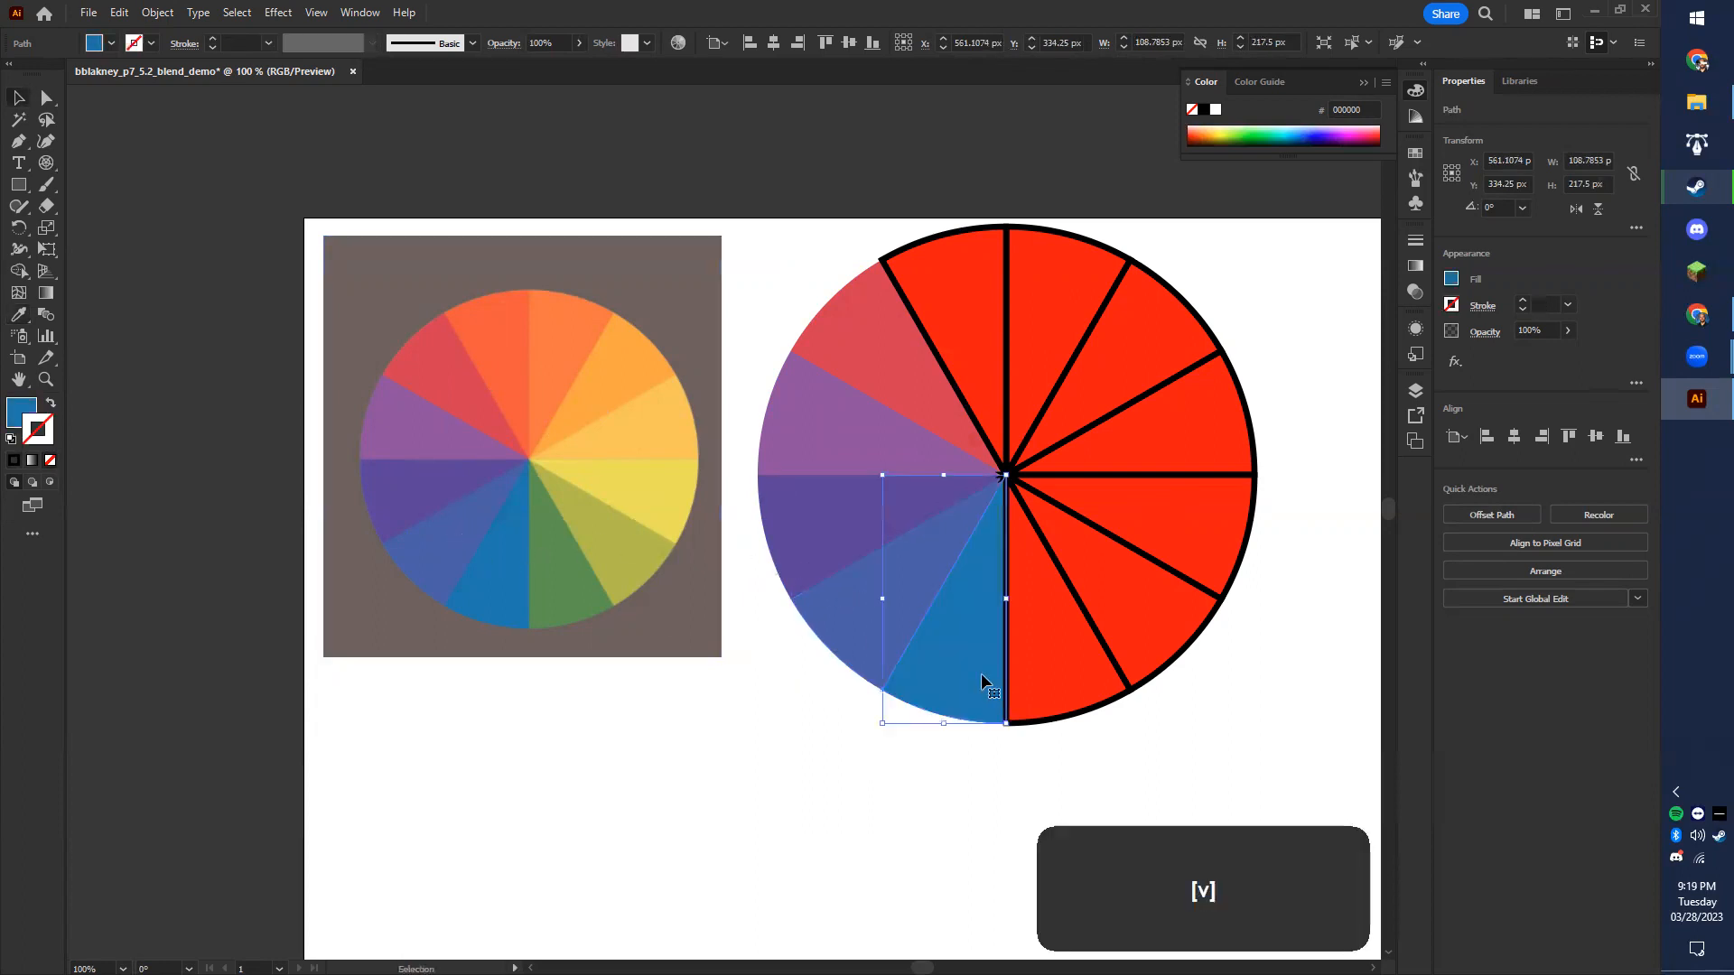
pyautogui.click(1023, 673)
pyautogui.press('i')
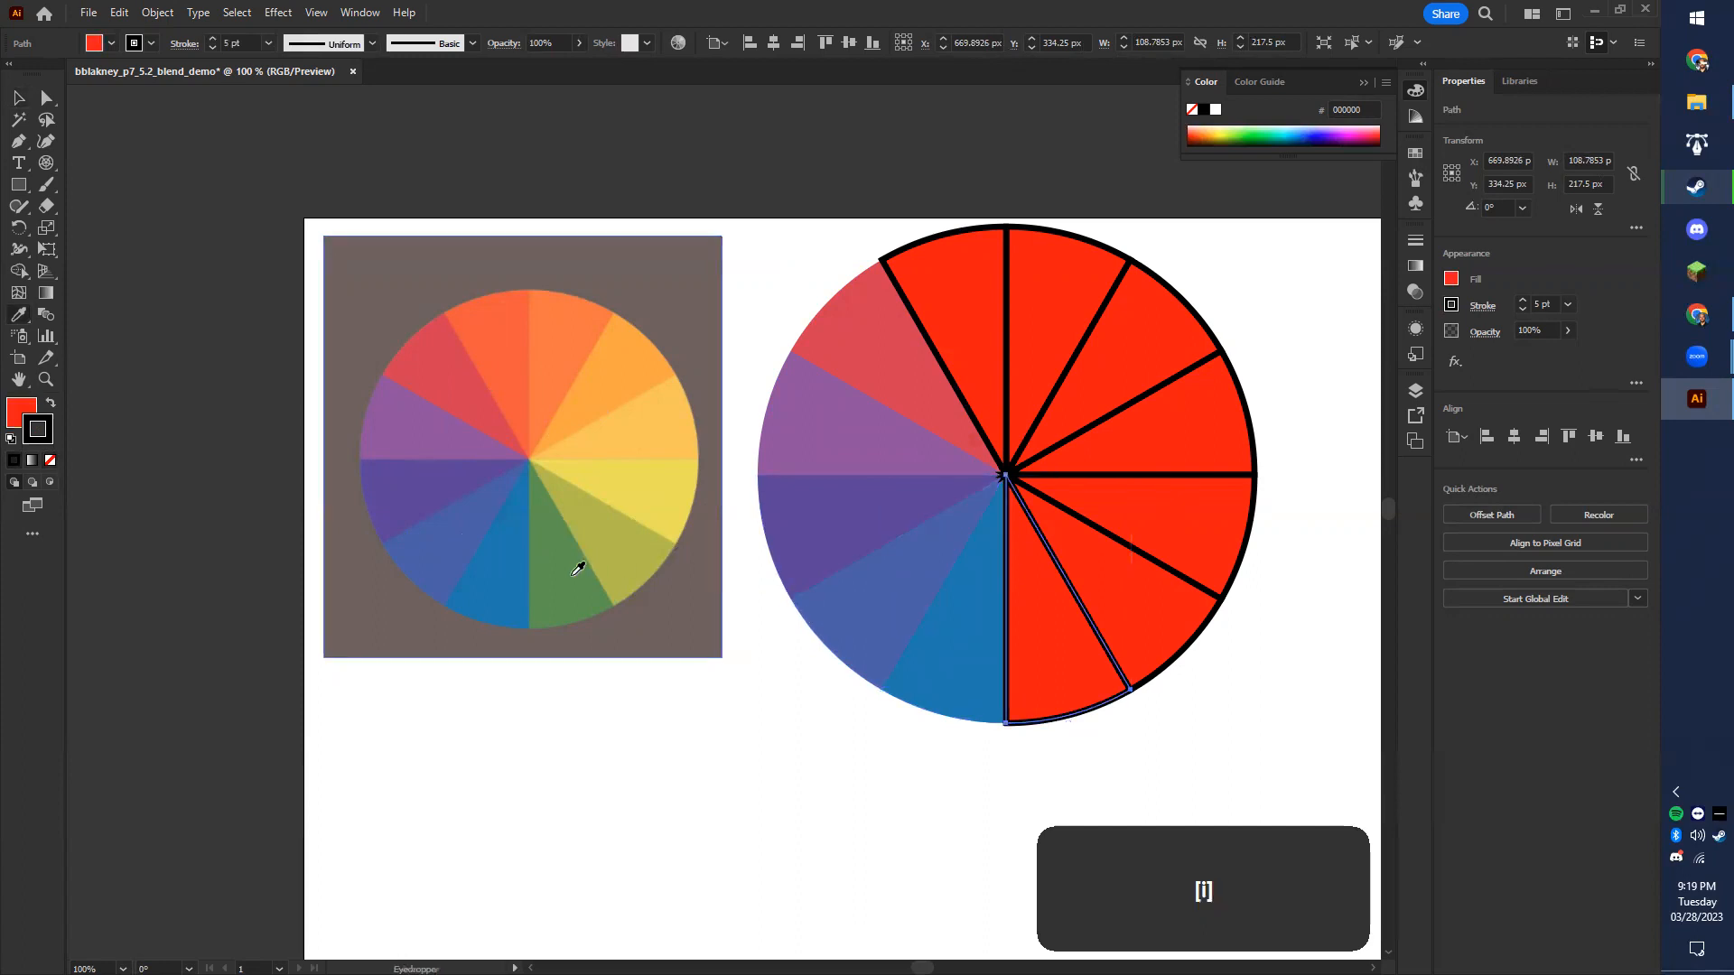
pyautogui.click(581, 567)
pyautogui.press('v')
pyautogui.click(1166, 622)
pyautogui.press('i')
pyautogui.click(653, 573)
# - Fill the 3-to-4 and 2-to-3 o'clock wedges with the yellow and pale orange sampled from the reference wheel
pyautogui.press('v')
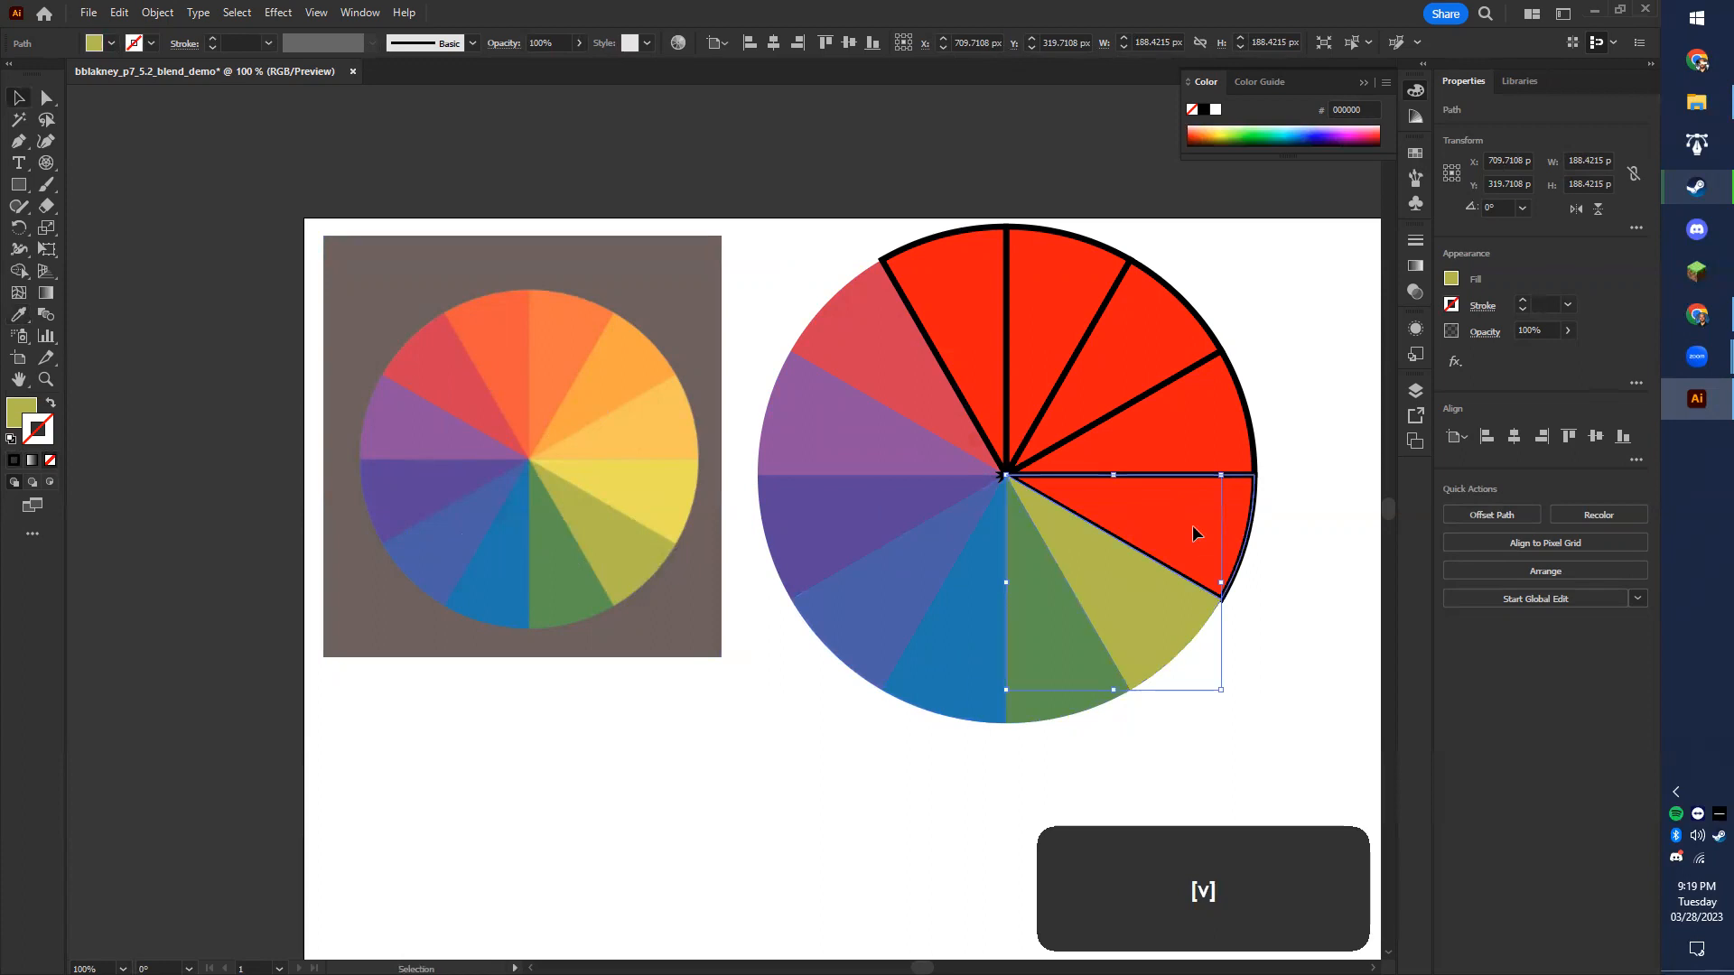
pyautogui.click(1192, 534)
pyautogui.press('i')
pyautogui.click(669, 494)
pyautogui.press('v')
pyautogui.click(1219, 447)
pyautogui.press('i')
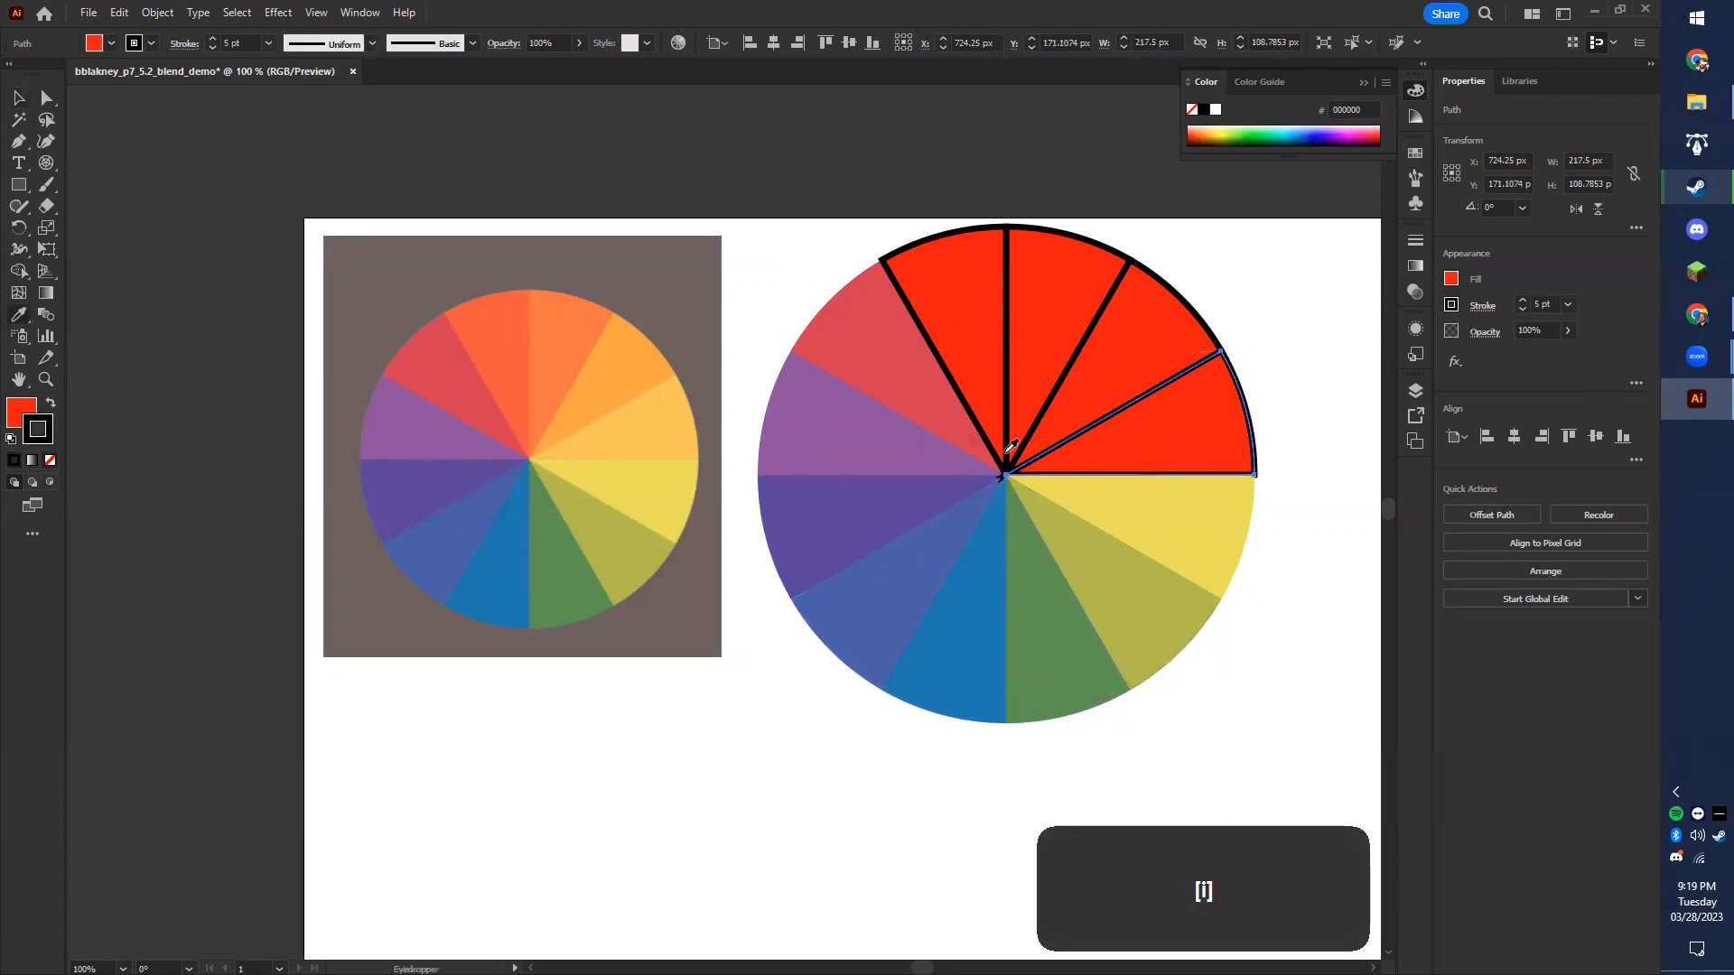
pyautogui.click(673, 426)
# - Fill the 1-to-2 and 12-to-1 o'clock wedges with the orange and coral orange sampled from the reference wheel
pyautogui.press('v')
pyautogui.click(1147, 361)
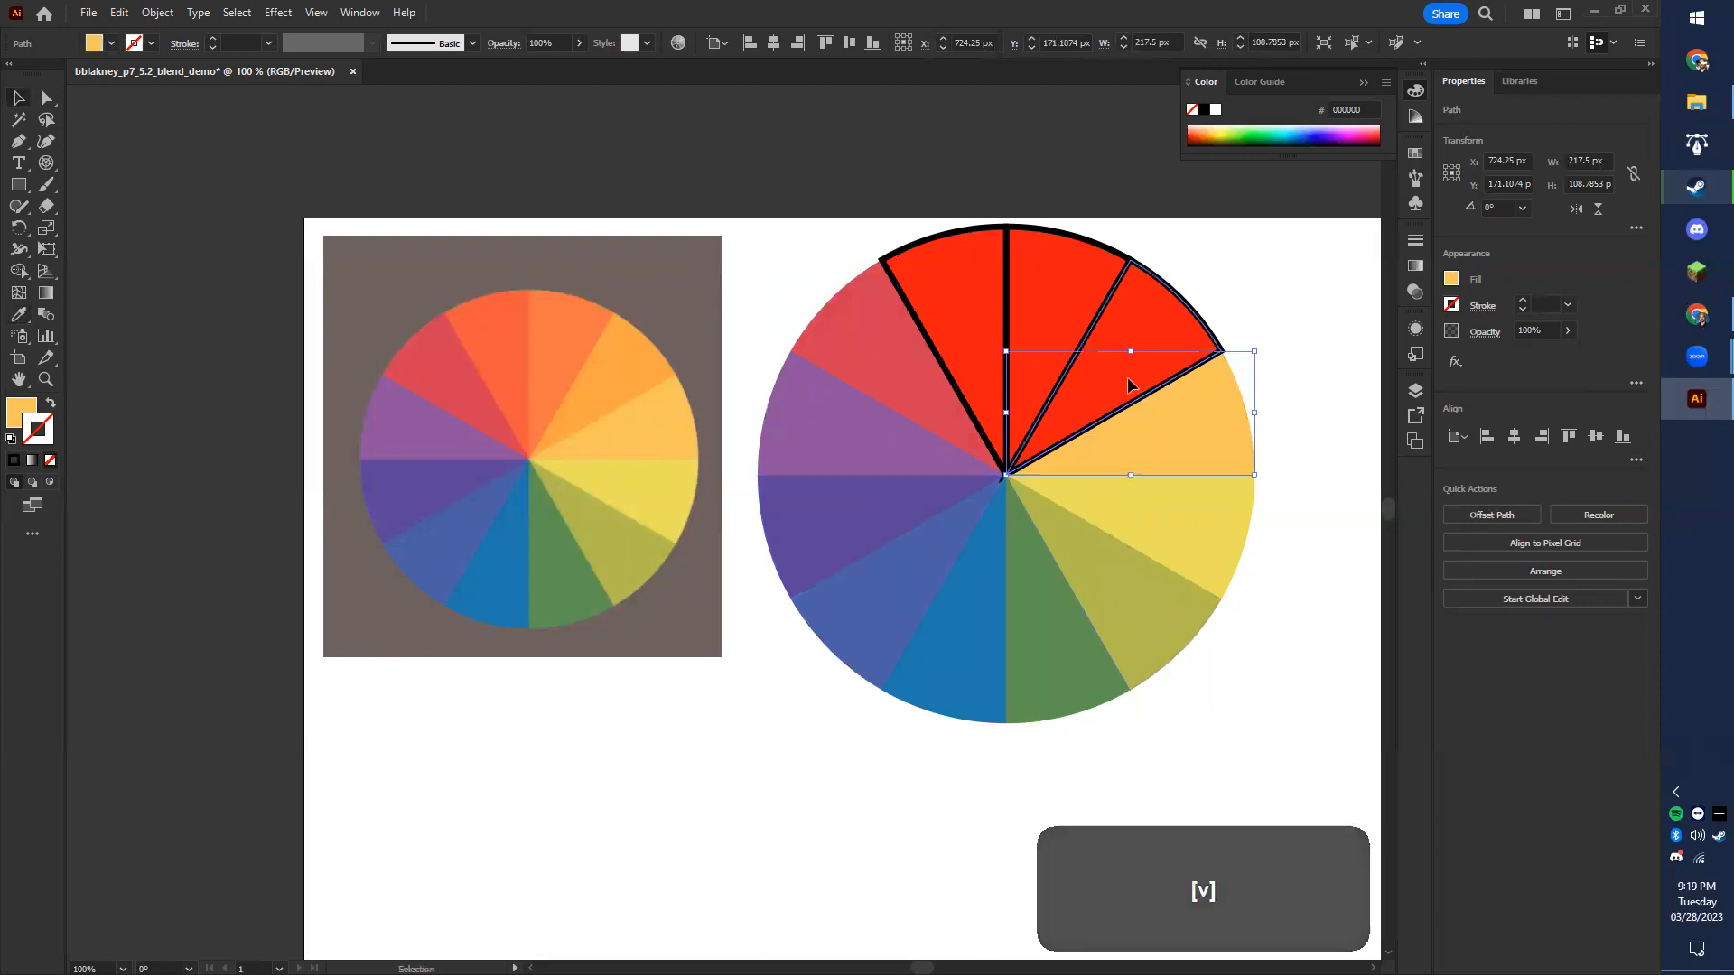
pyautogui.press('i')
pyautogui.click(616, 430)
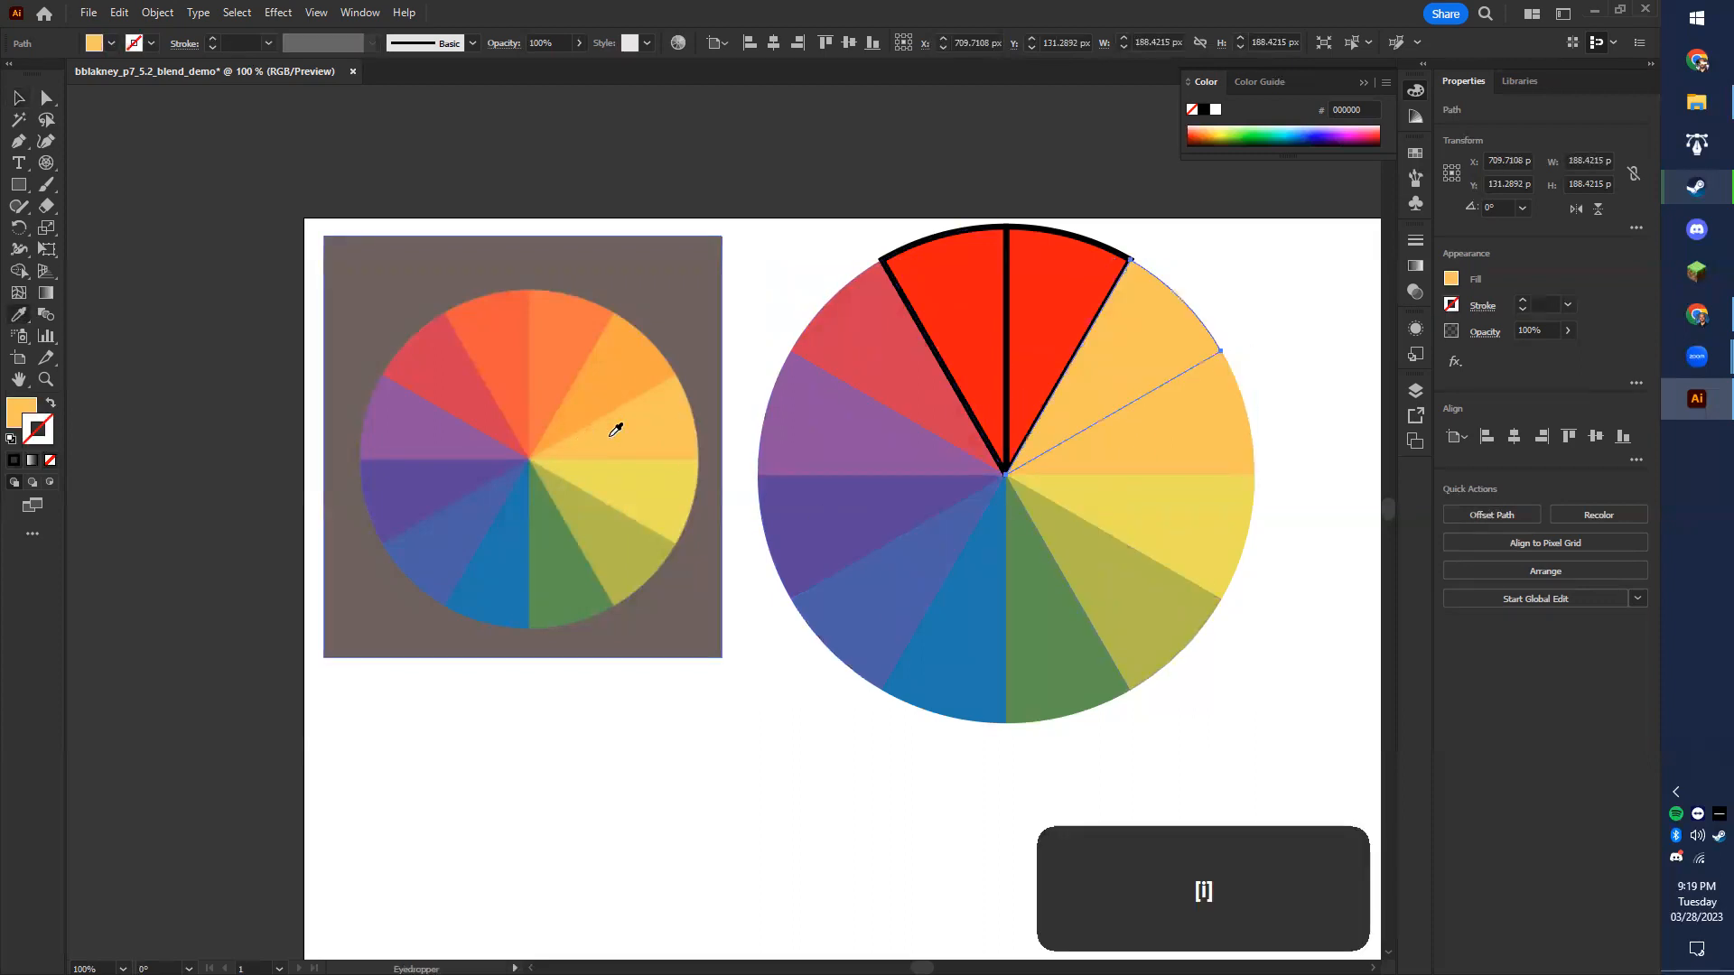
pyautogui.click(596, 391)
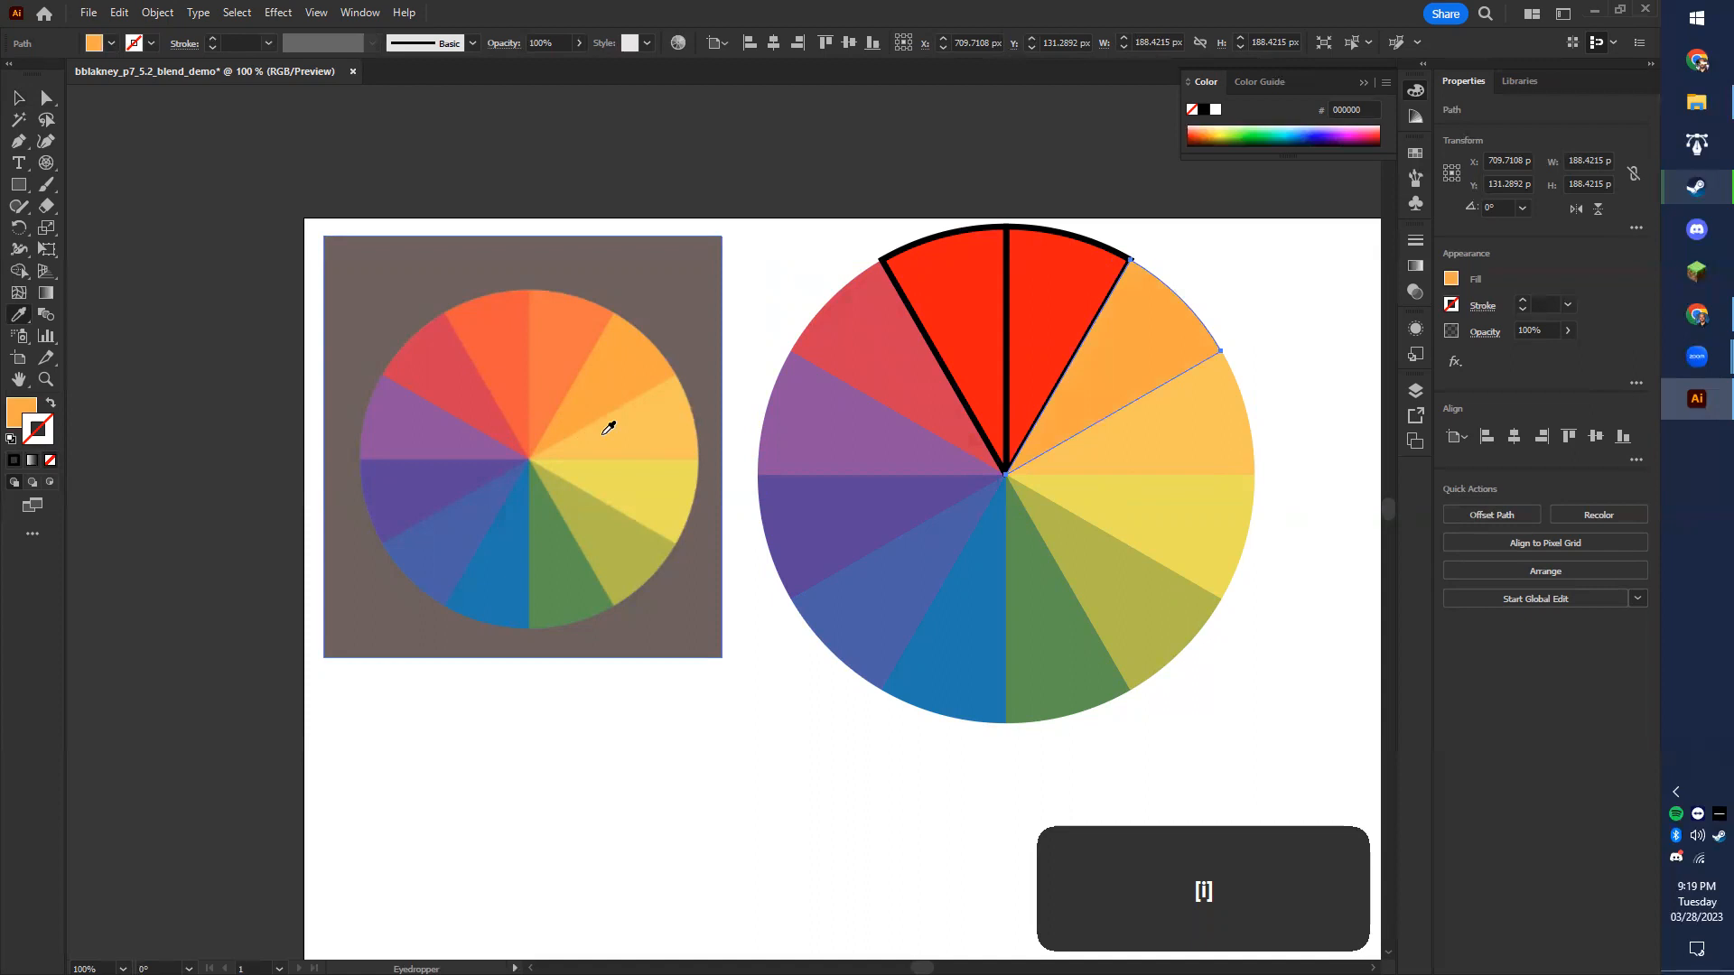
pyautogui.press('v')
pyautogui.click(542, 355)
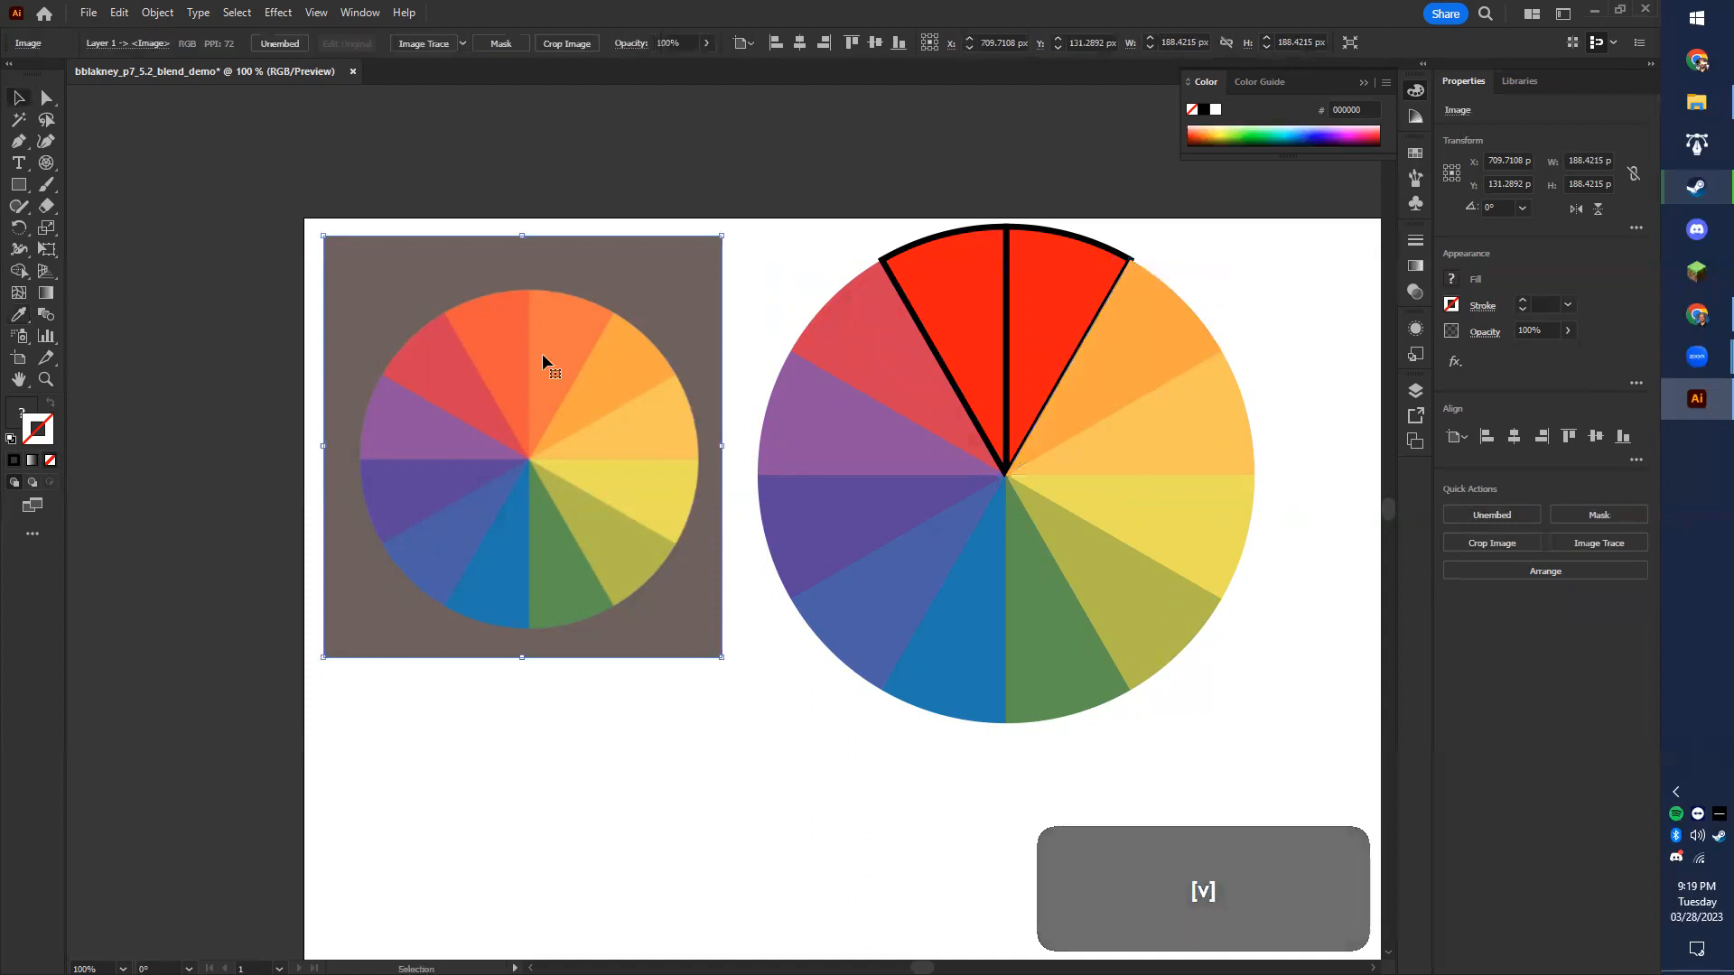
pyautogui.click(1082, 273)
pyautogui.press('i')
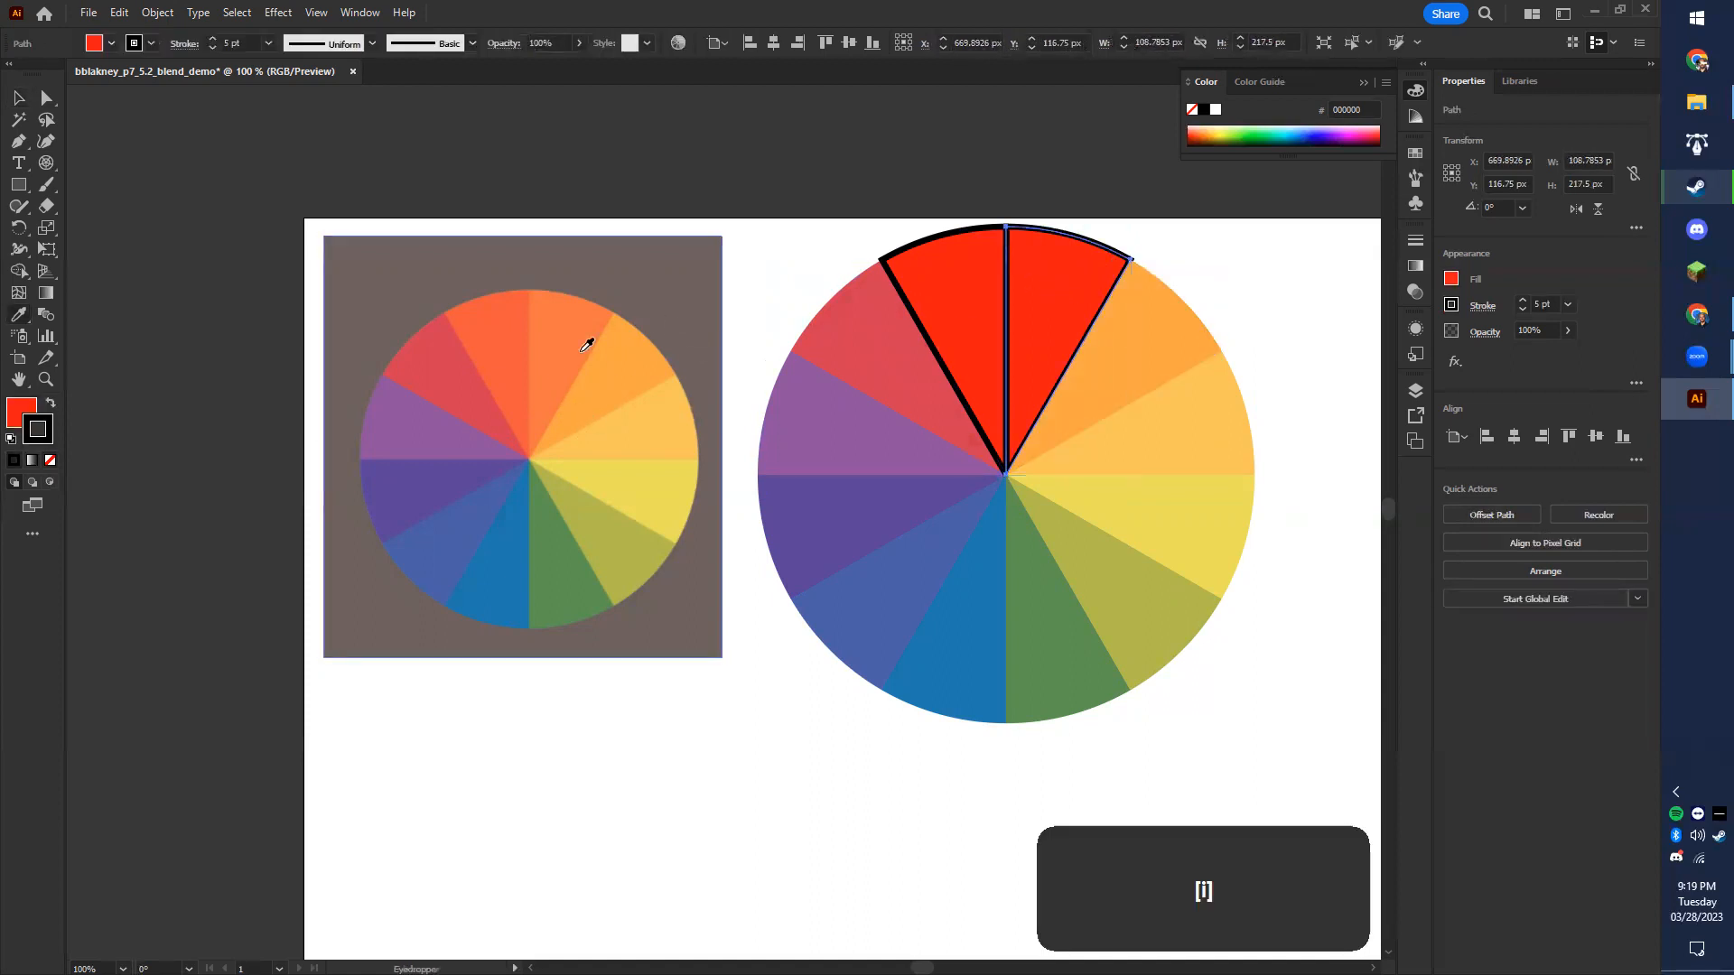
pyautogui.click(576, 352)
# - Fill the last wedge, 11 to 12 o'clock, with the red-orange sampled from the reference wheel and deselect it
pyautogui.press('v')
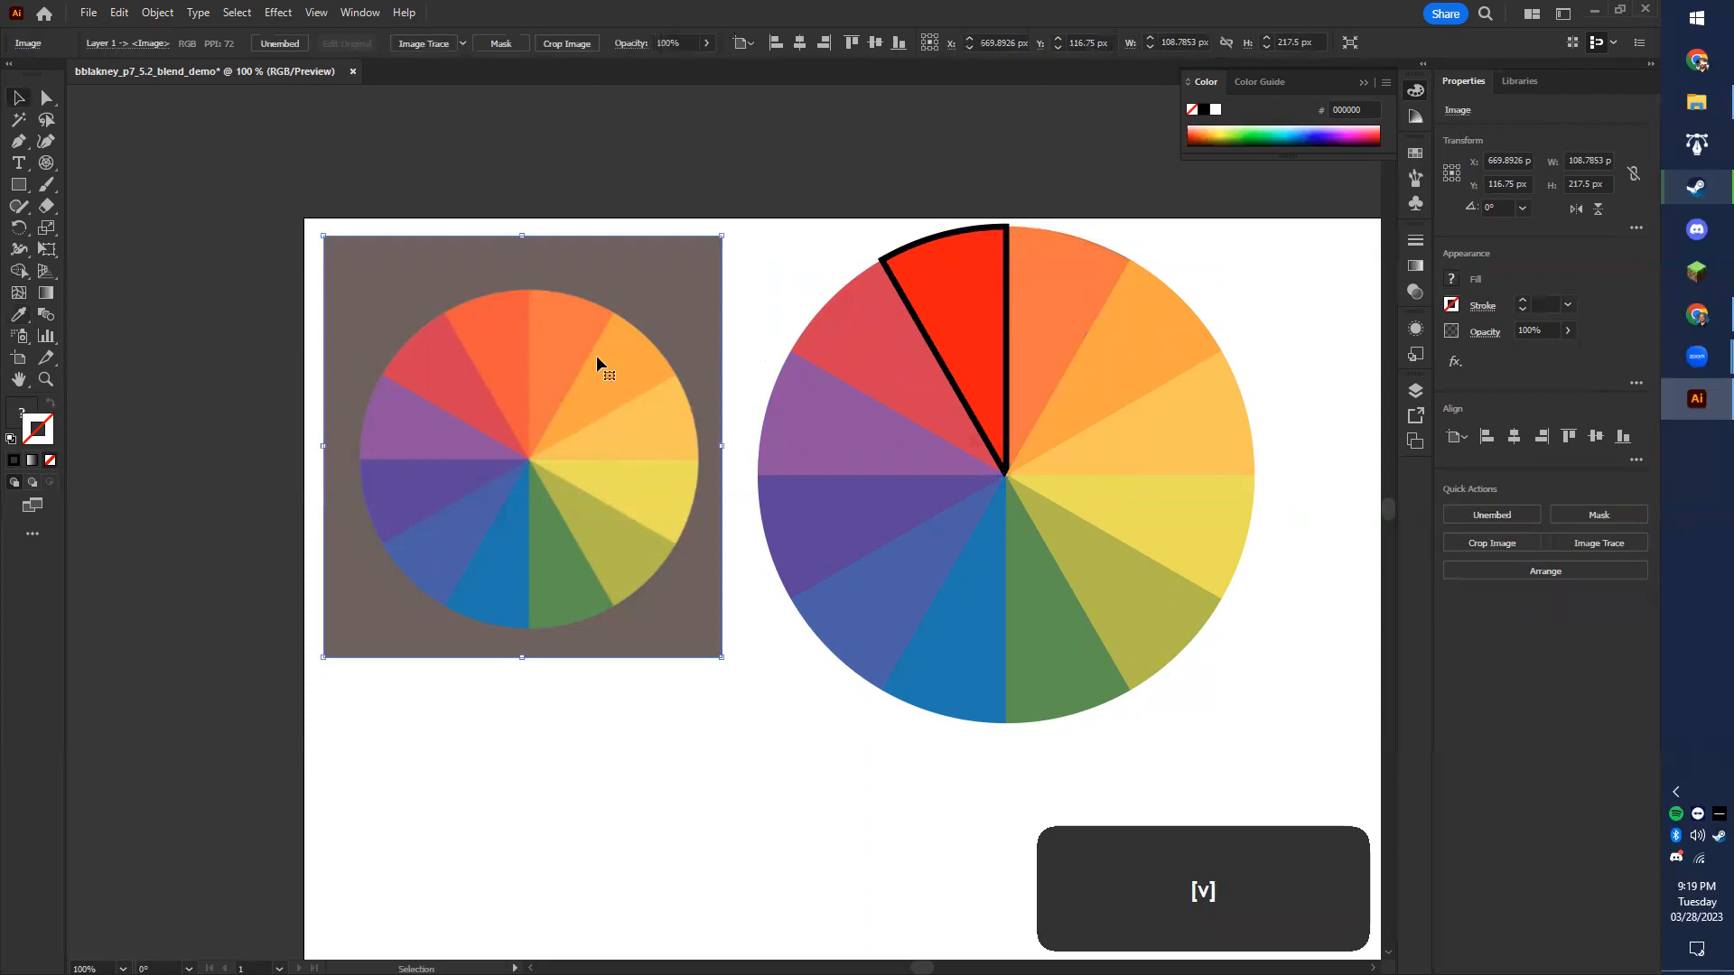
pyautogui.click(954, 325)
pyautogui.press('i')
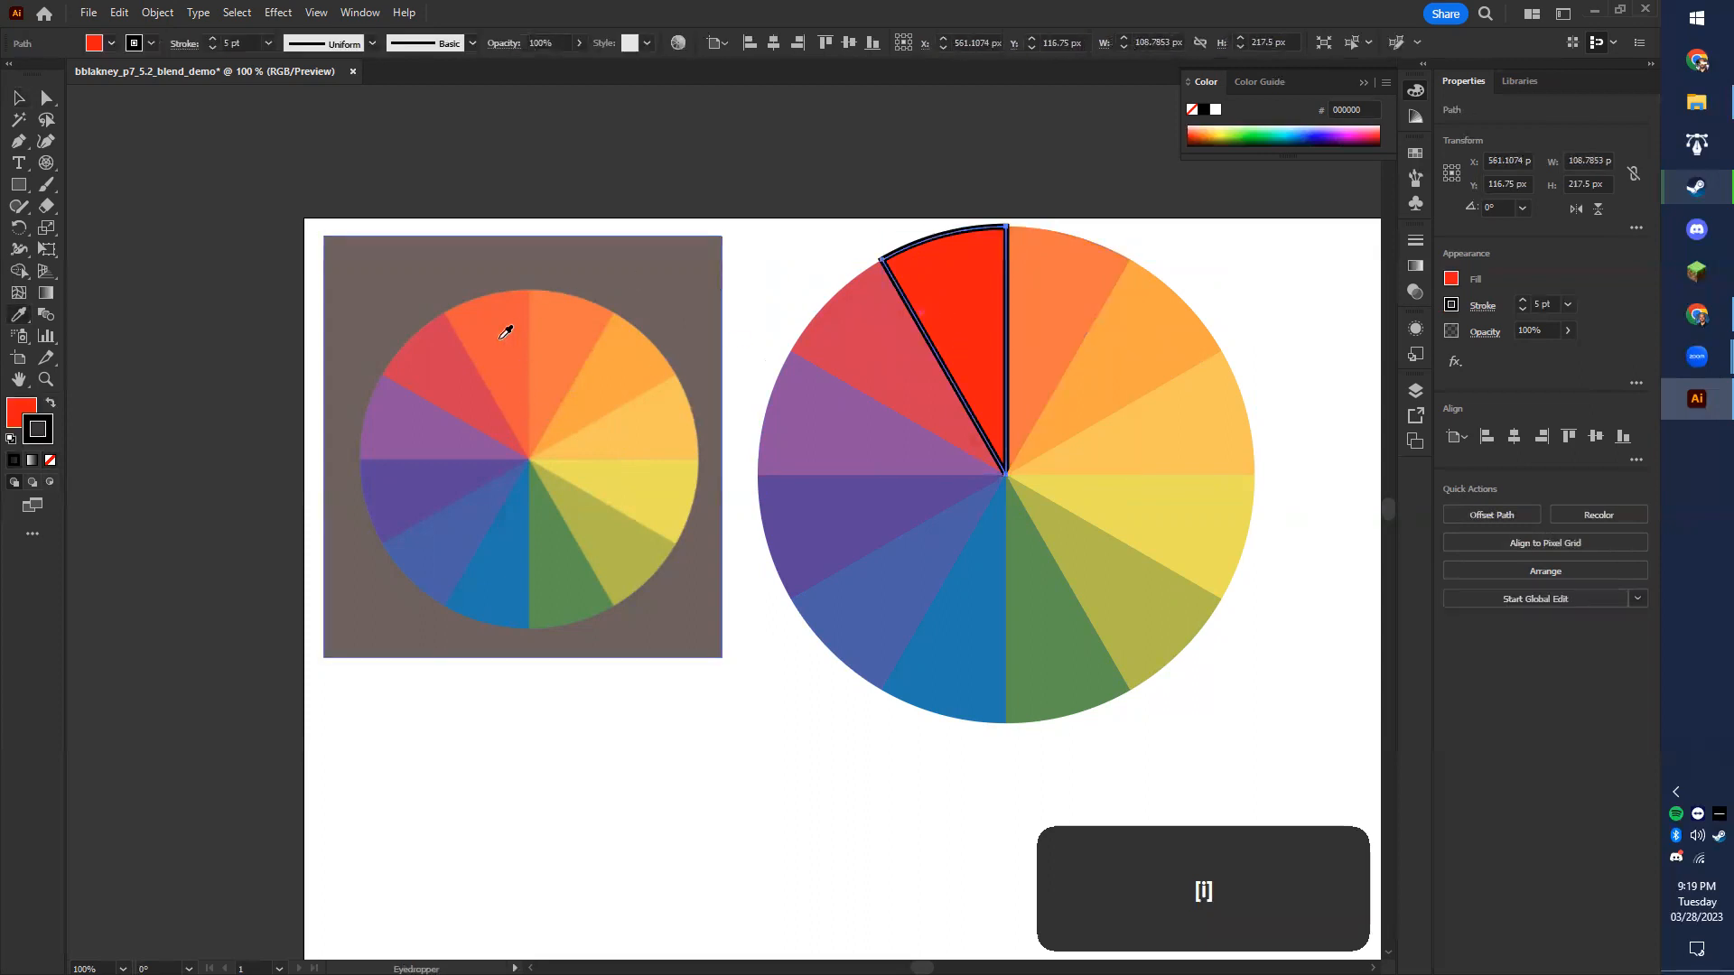
pyautogui.press('v')
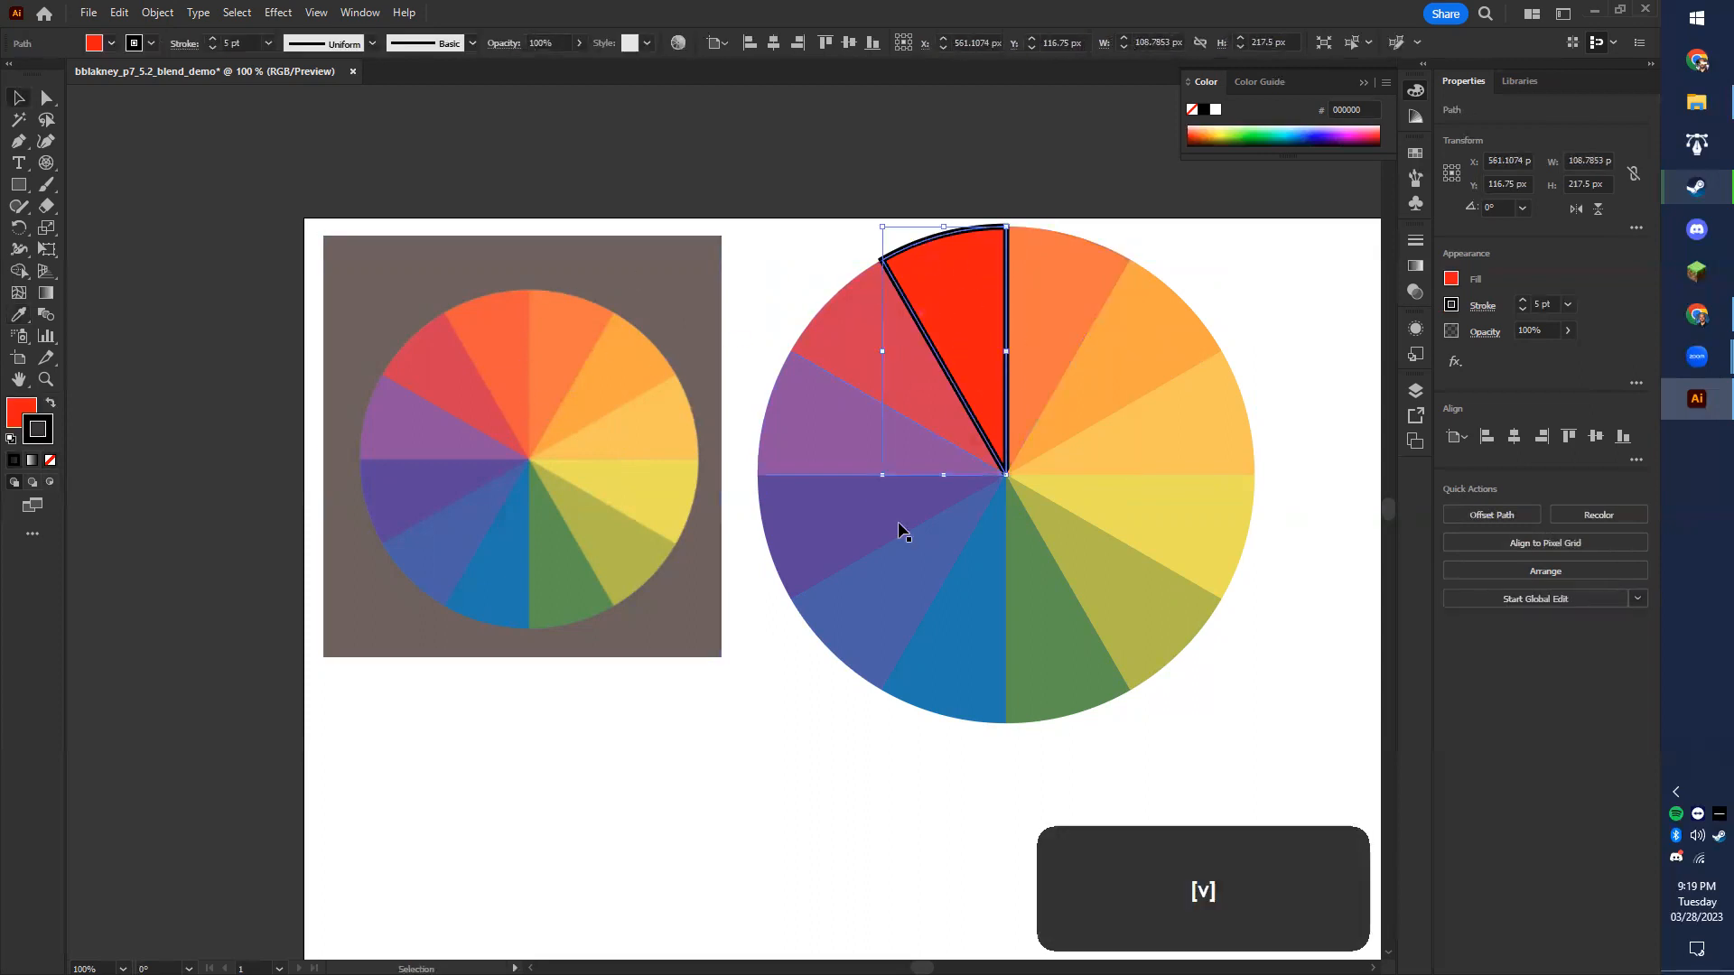
pyautogui.press('i')
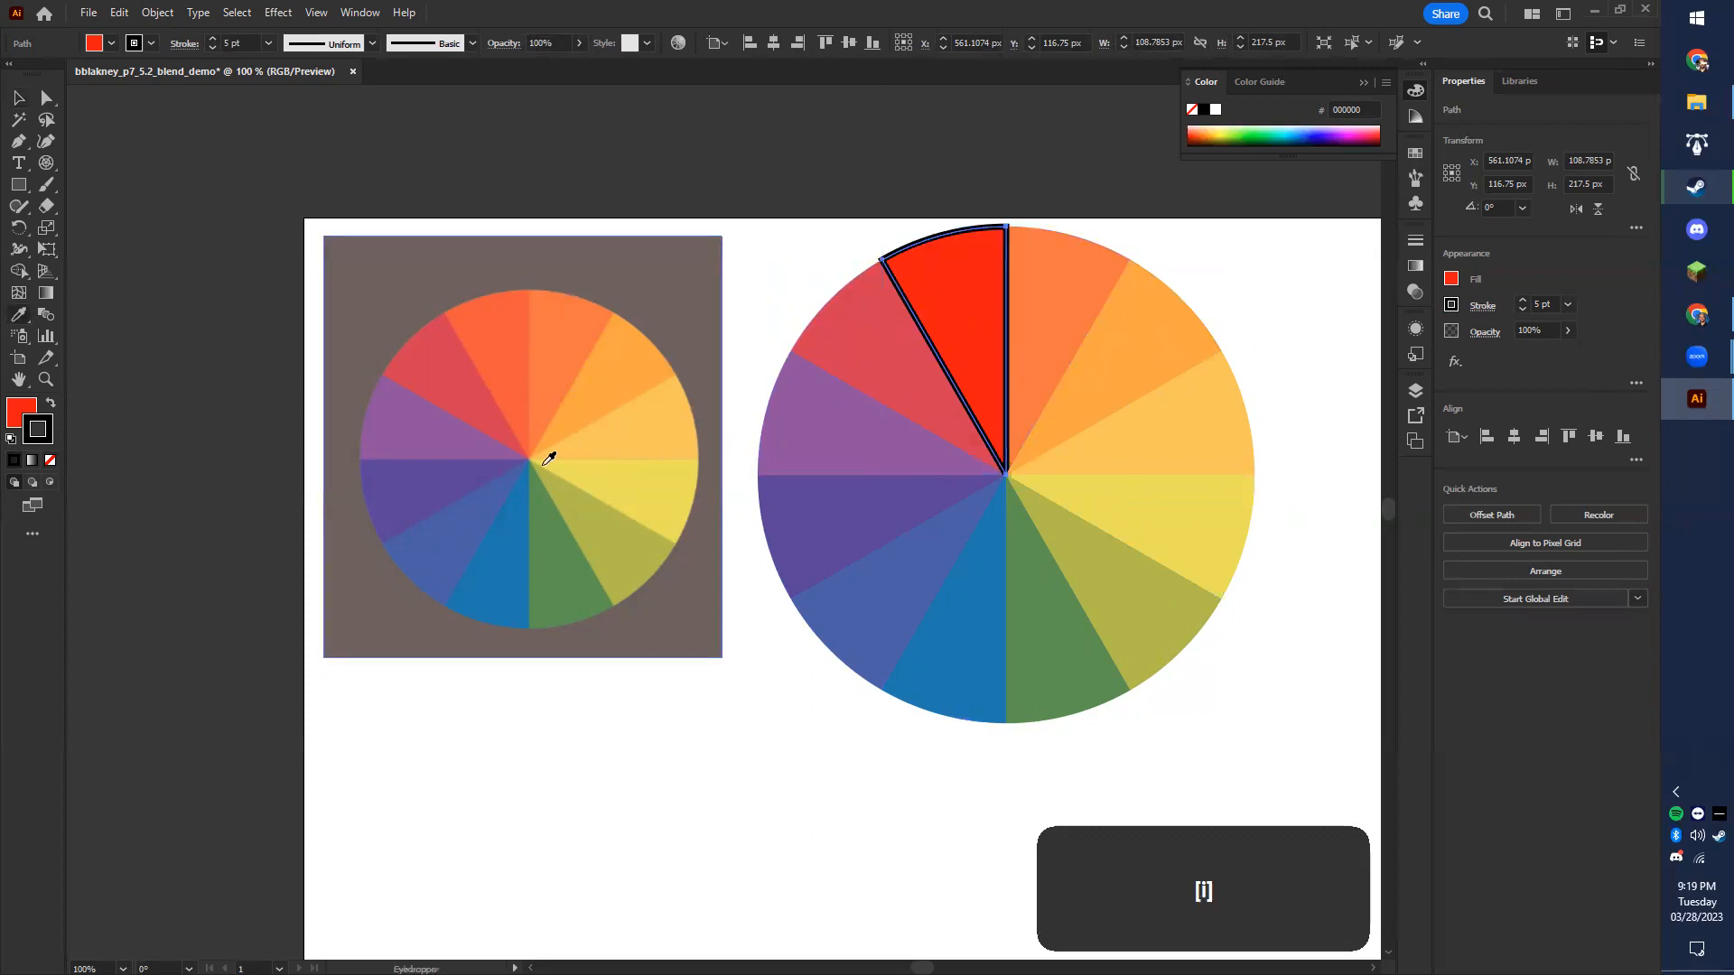
pyautogui.click(503, 340)
pyautogui.click(28, 101)
pyautogui.click(751, 230)
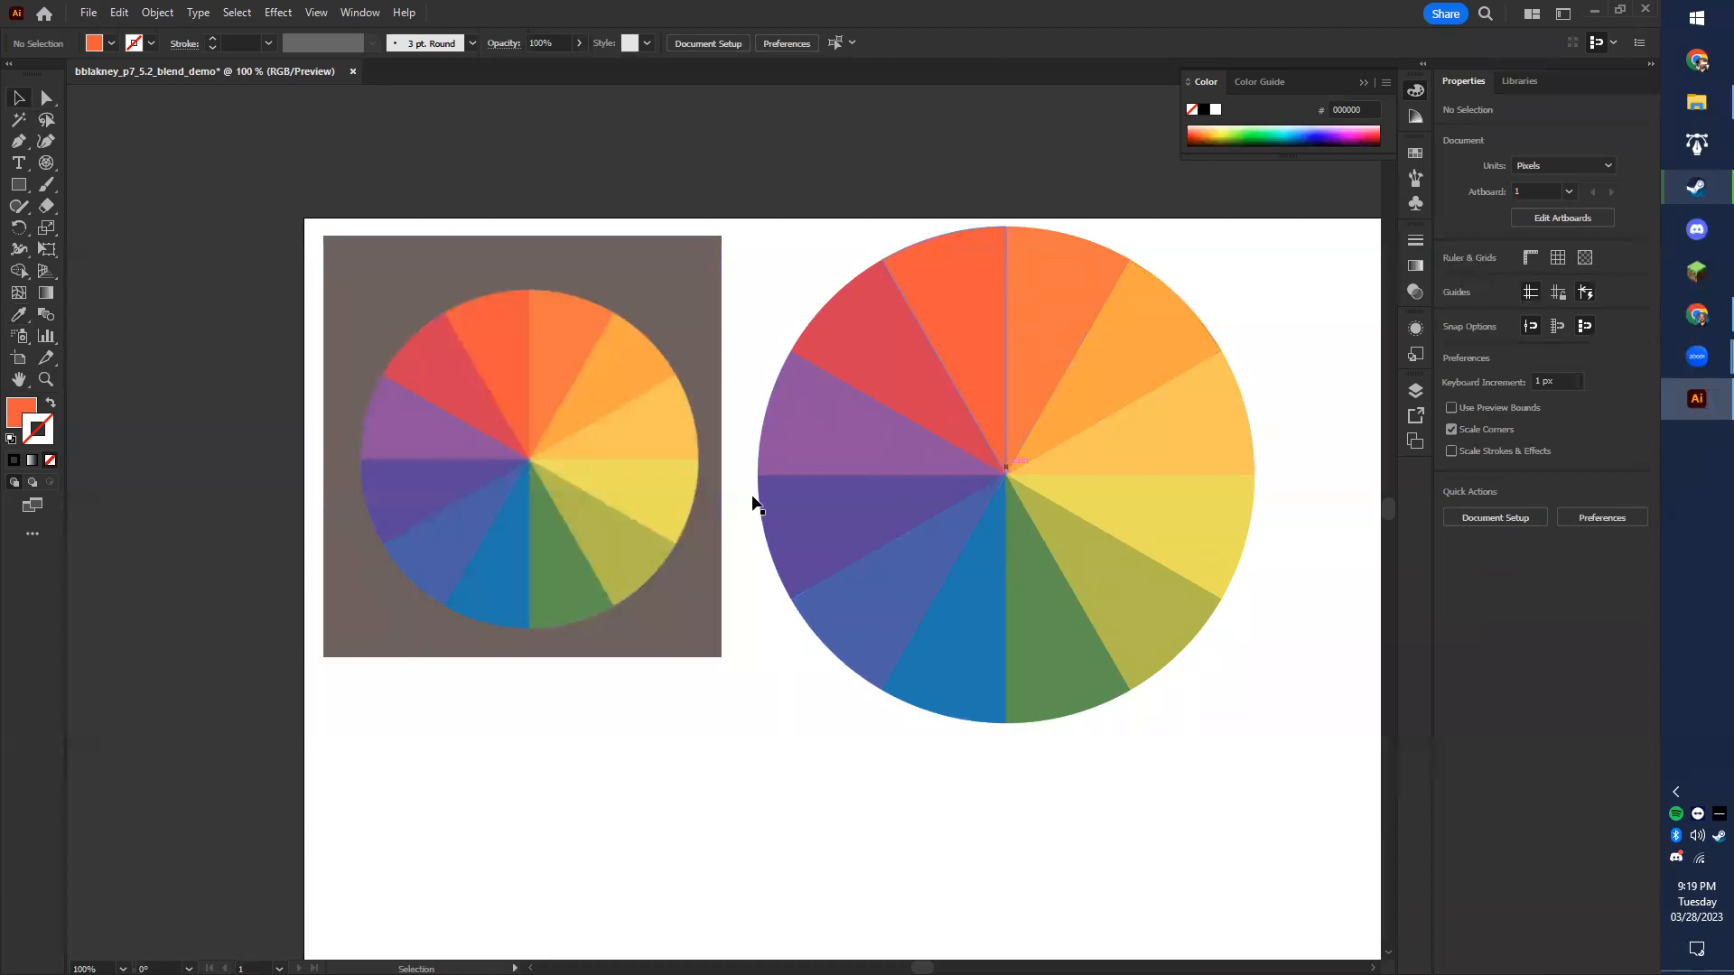
# - Drag the reference color wheel image off the artboard and delete it
pyautogui.keyDown('alt'); pyautogui.scroll(-2, 1160, 703); pyautogui.keyUp('alt')
pyautogui.moveTo(1181, 720); pyautogui.dragTo(732, 534)
pyautogui.moveTo(403, 474); pyautogui.dragTo(161, 457)
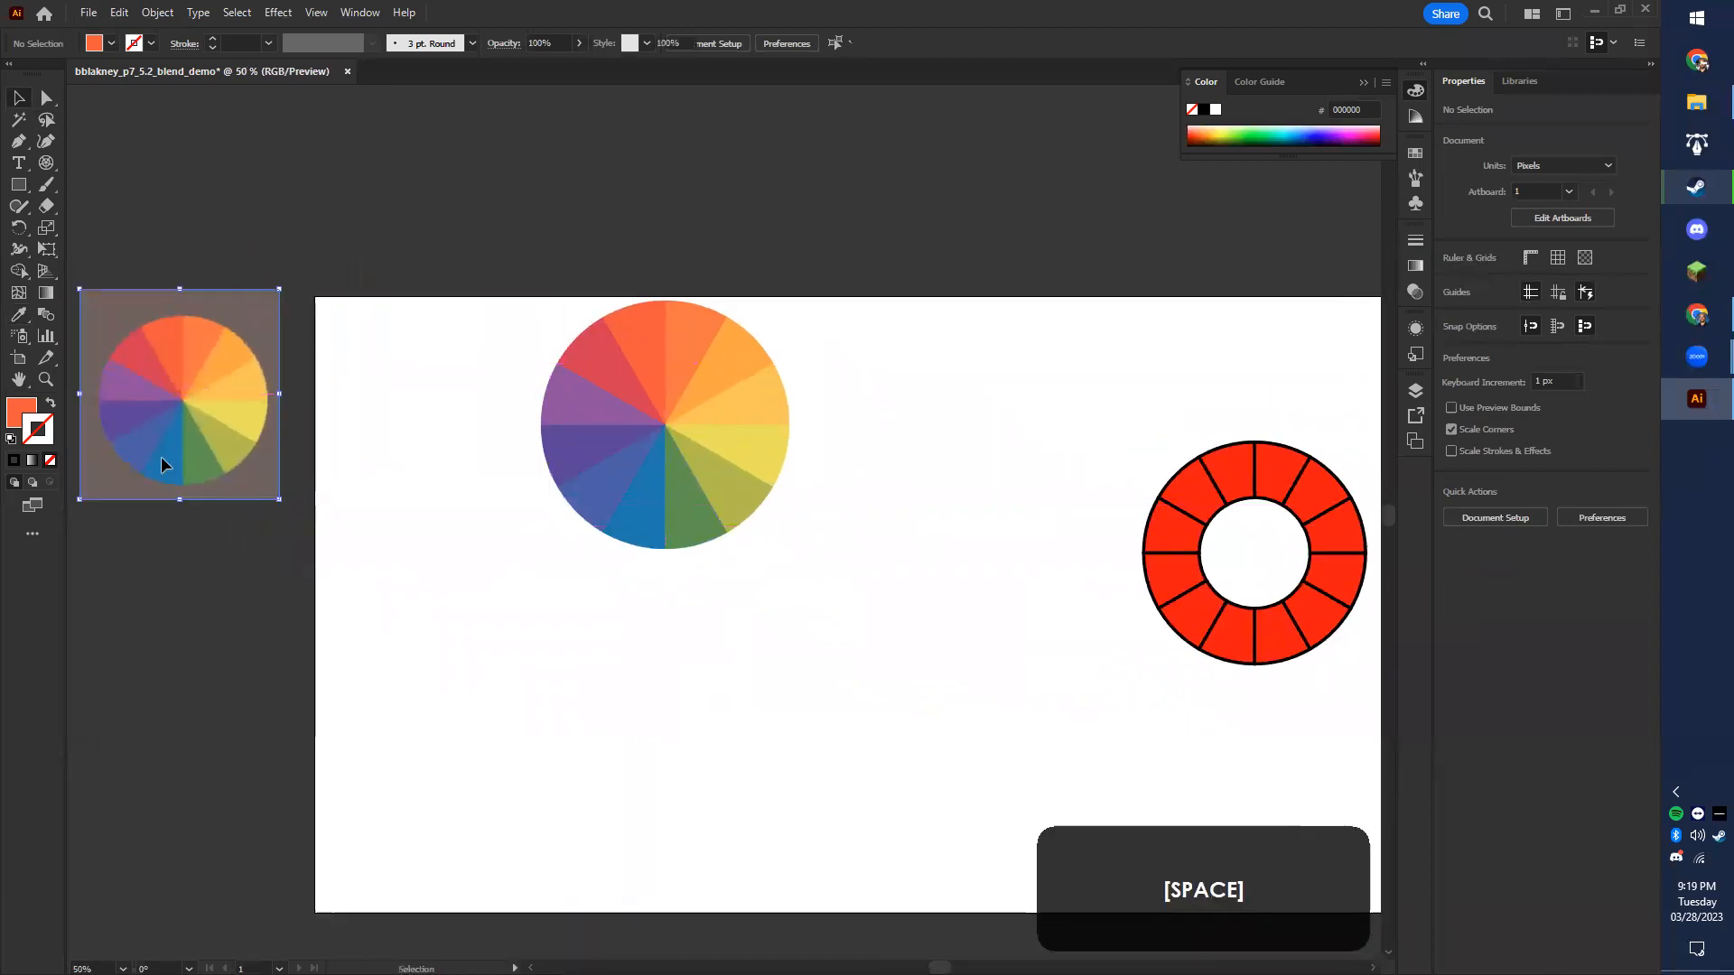
pyautogui.press('Delete')
pyautogui.keyDown('alt'); pyautogui.scroll(-1, 515, 610); pyautogui.keyUp('alt')
pyautogui.keyDown('alt'); pyautogui.scroll(2, 587, 632); pyautogui.keyUp('alt')
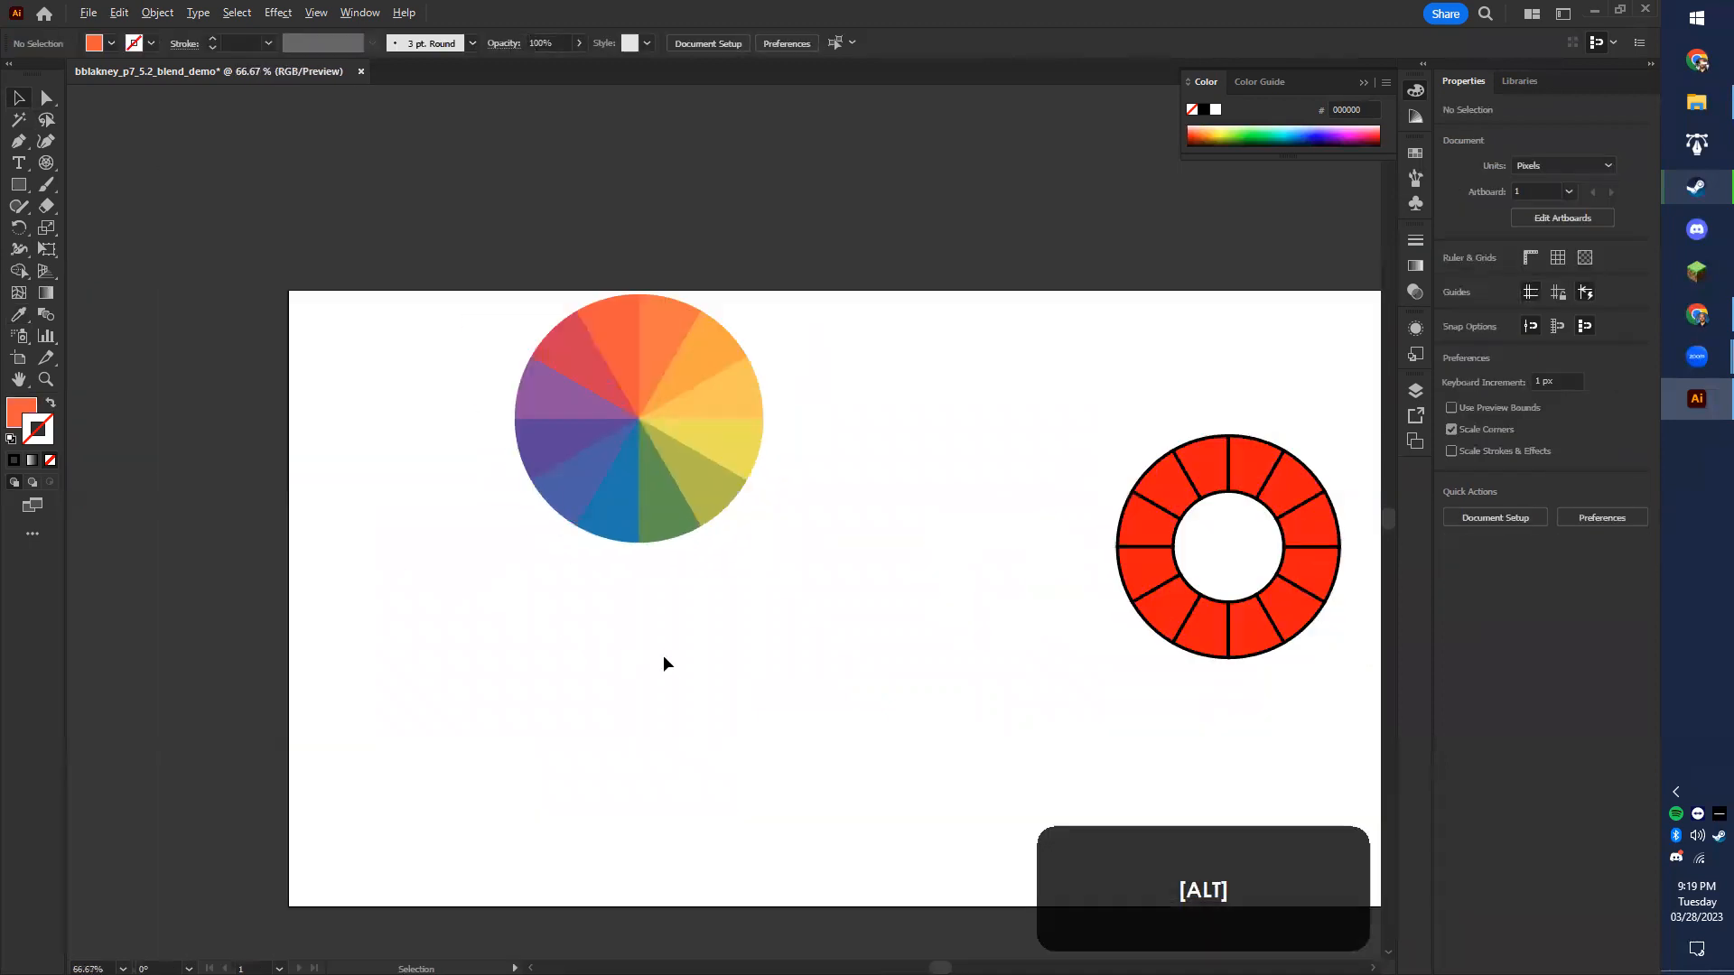
pyautogui.keyDown('alt'); pyautogui.scroll(-1, 663, 664); pyautogui.keyUp('alt')
# - Move the colored disc down and slightly right on the artboard so it sits about level with the ring
pyautogui.moveTo(613, 503); pyautogui.dragTo(613, 599)
pyautogui.keyDown('alt'); pyautogui.scroll(2, 612, 600); pyautogui.keyUp('alt')
pyautogui.keyDown('alt'); pyautogui.scroll(-2, 618, 603); pyautogui.keyUp('alt')
pyautogui.click(870, 684)
pyautogui.moveTo(871, 684); pyautogui.dragTo(1005, 695)
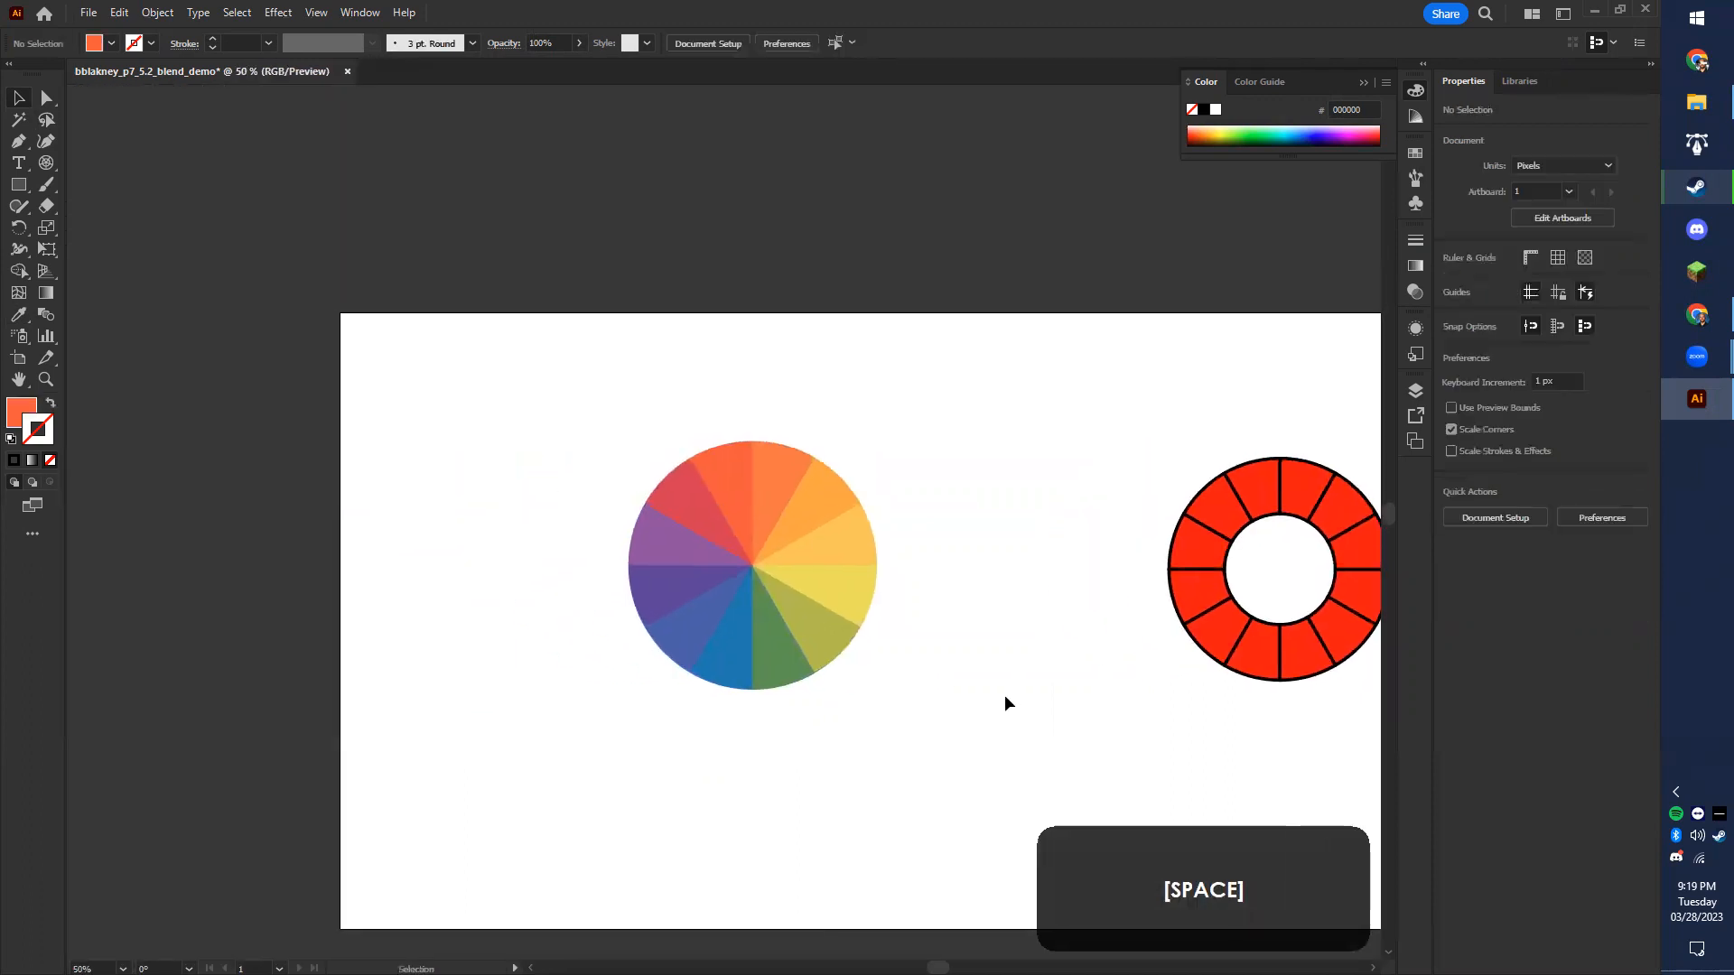
# - Scale the whole colored disc down to smaller than the ring and place it just left of the ring
pyautogui.moveTo(635, 456); pyautogui.dragTo(530, 524)
pyautogui.moveTo(892, 614); pyautogui.dragTo(708, 587)
pyautogui.moveTo(266, 427); pyautogui.dragTo(851, 560)
pyautogui.click(1024, 713)
# - Fill the ring's 9-to-10 and 8-to-9 o'clock segments with the purple and indigo sampled from the colored disc
pyautogui.scroll(2, 1010, 688)
pyautogui.scroll(-1, 1003, 684)
pyautogui.scroll(1, 1002, 683)
pyautogui.moveTo(835, 647); pyautogui.dragTo(575, 854)
pyautogui.scroll(1, 703, 705)
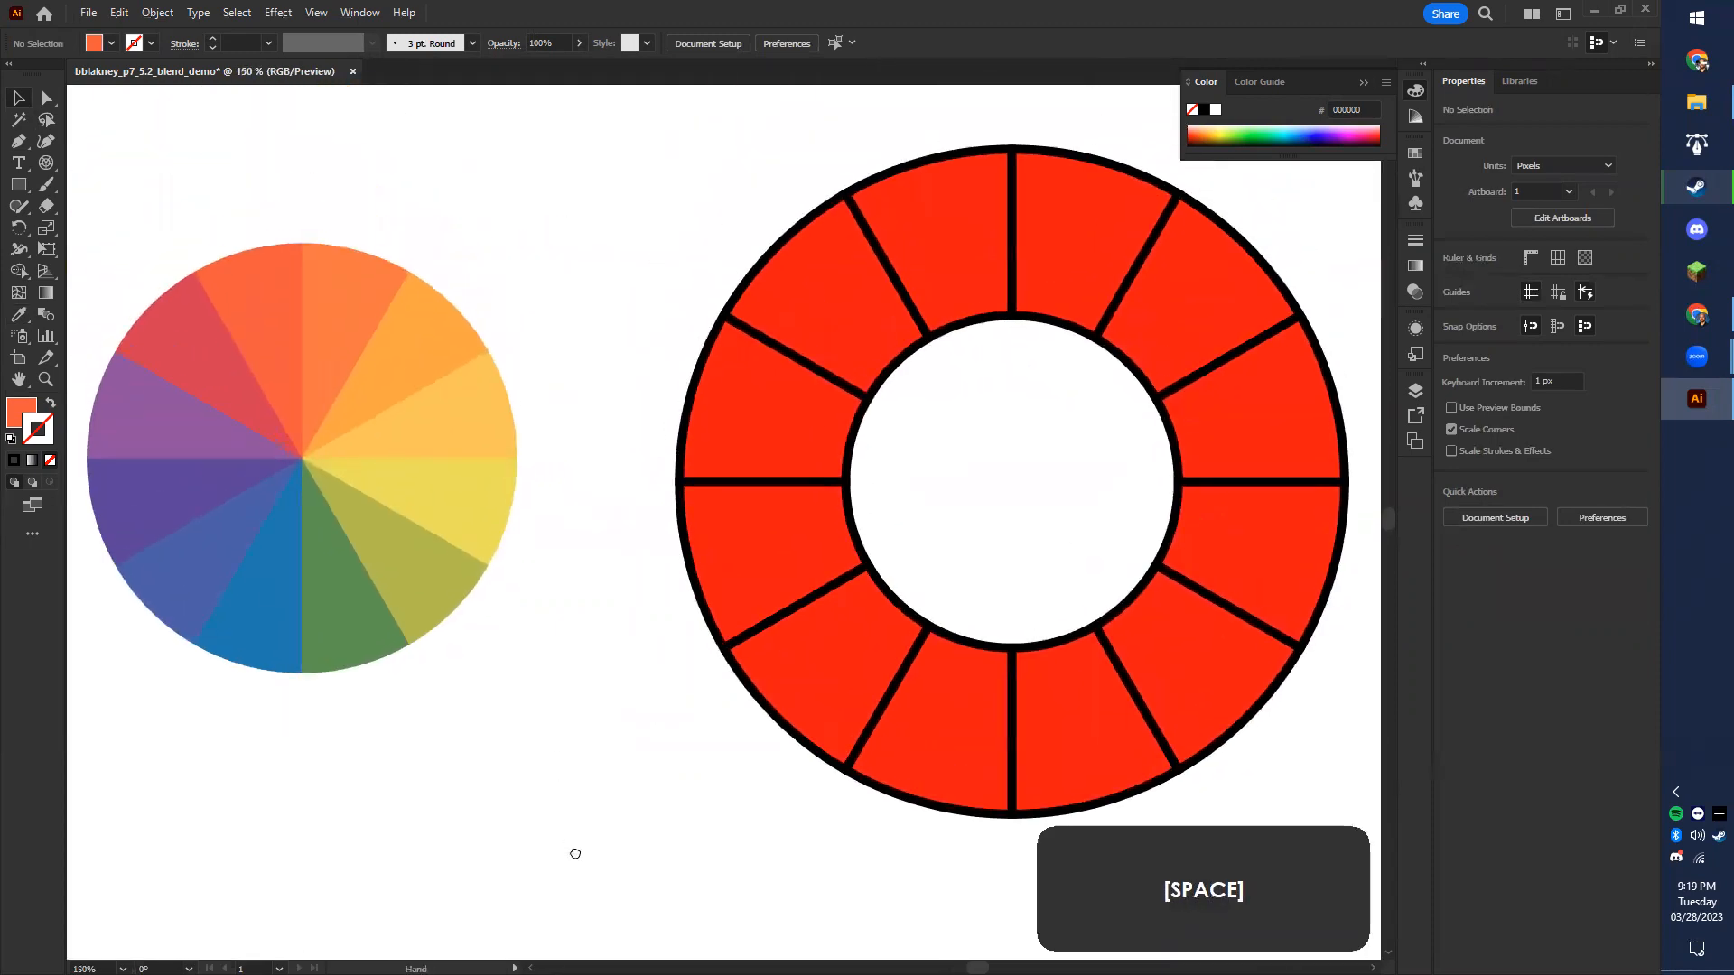
pyautogui.click(774, 447)
pyautogui.click(163, 438)
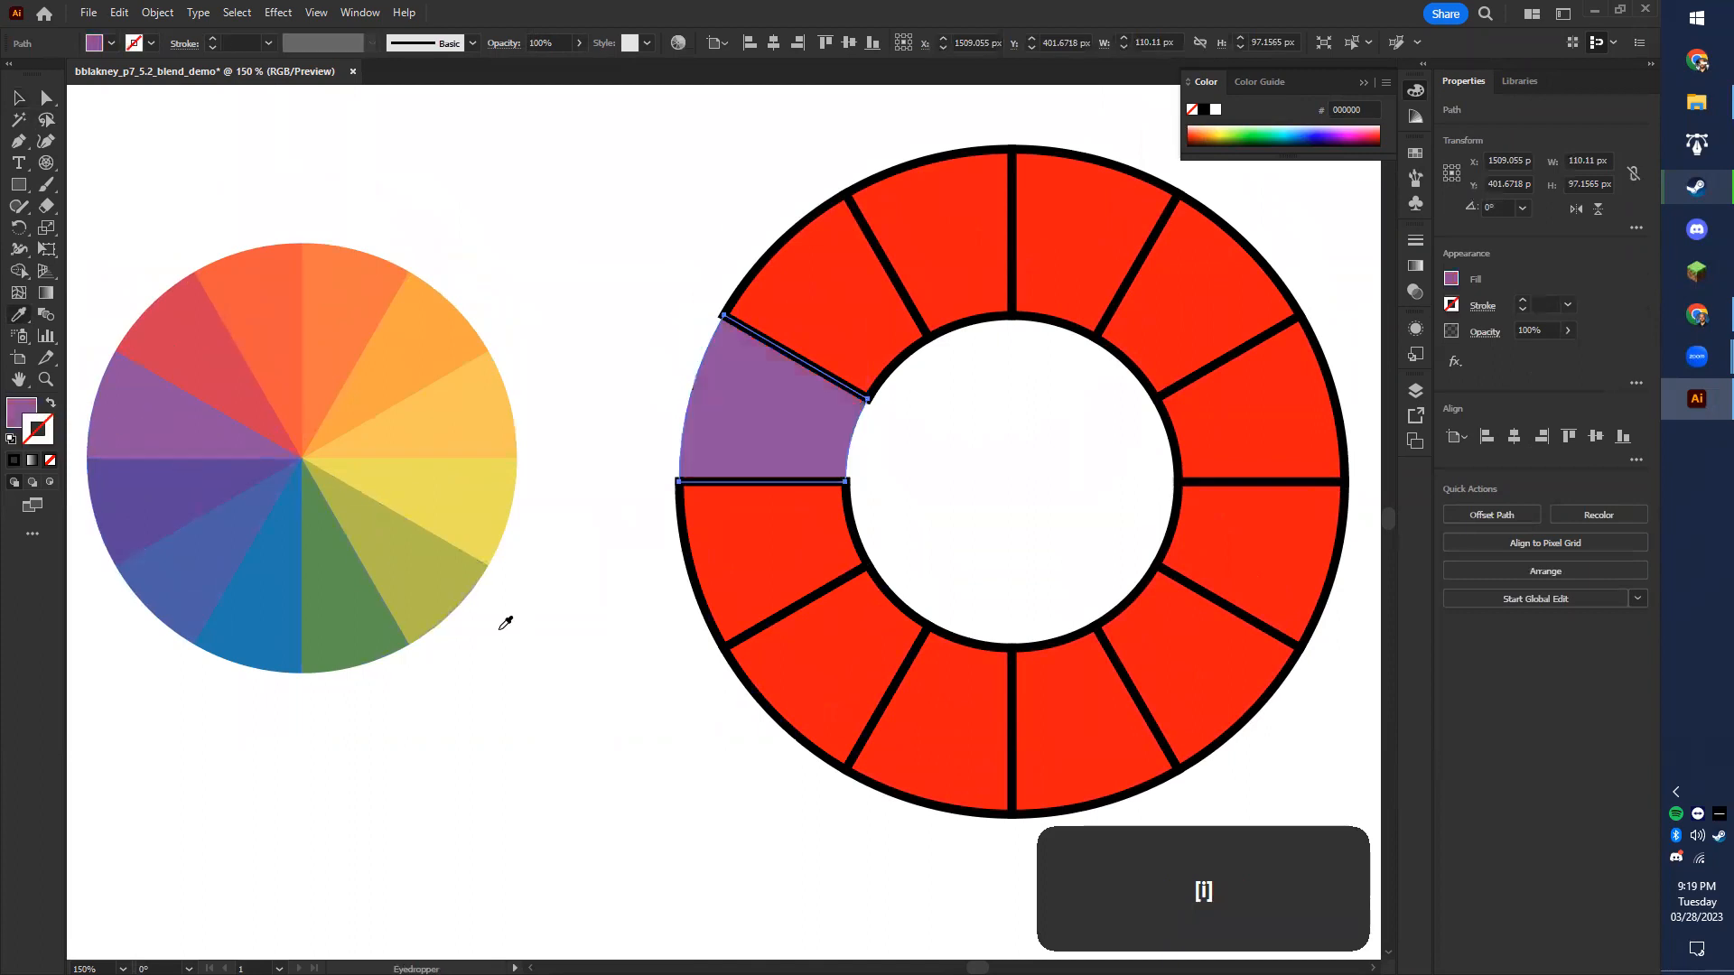
pyautogui.keyDown('ctrl'); pyautogui.click(735, 580); pyautogui.keyUp('ctrl')
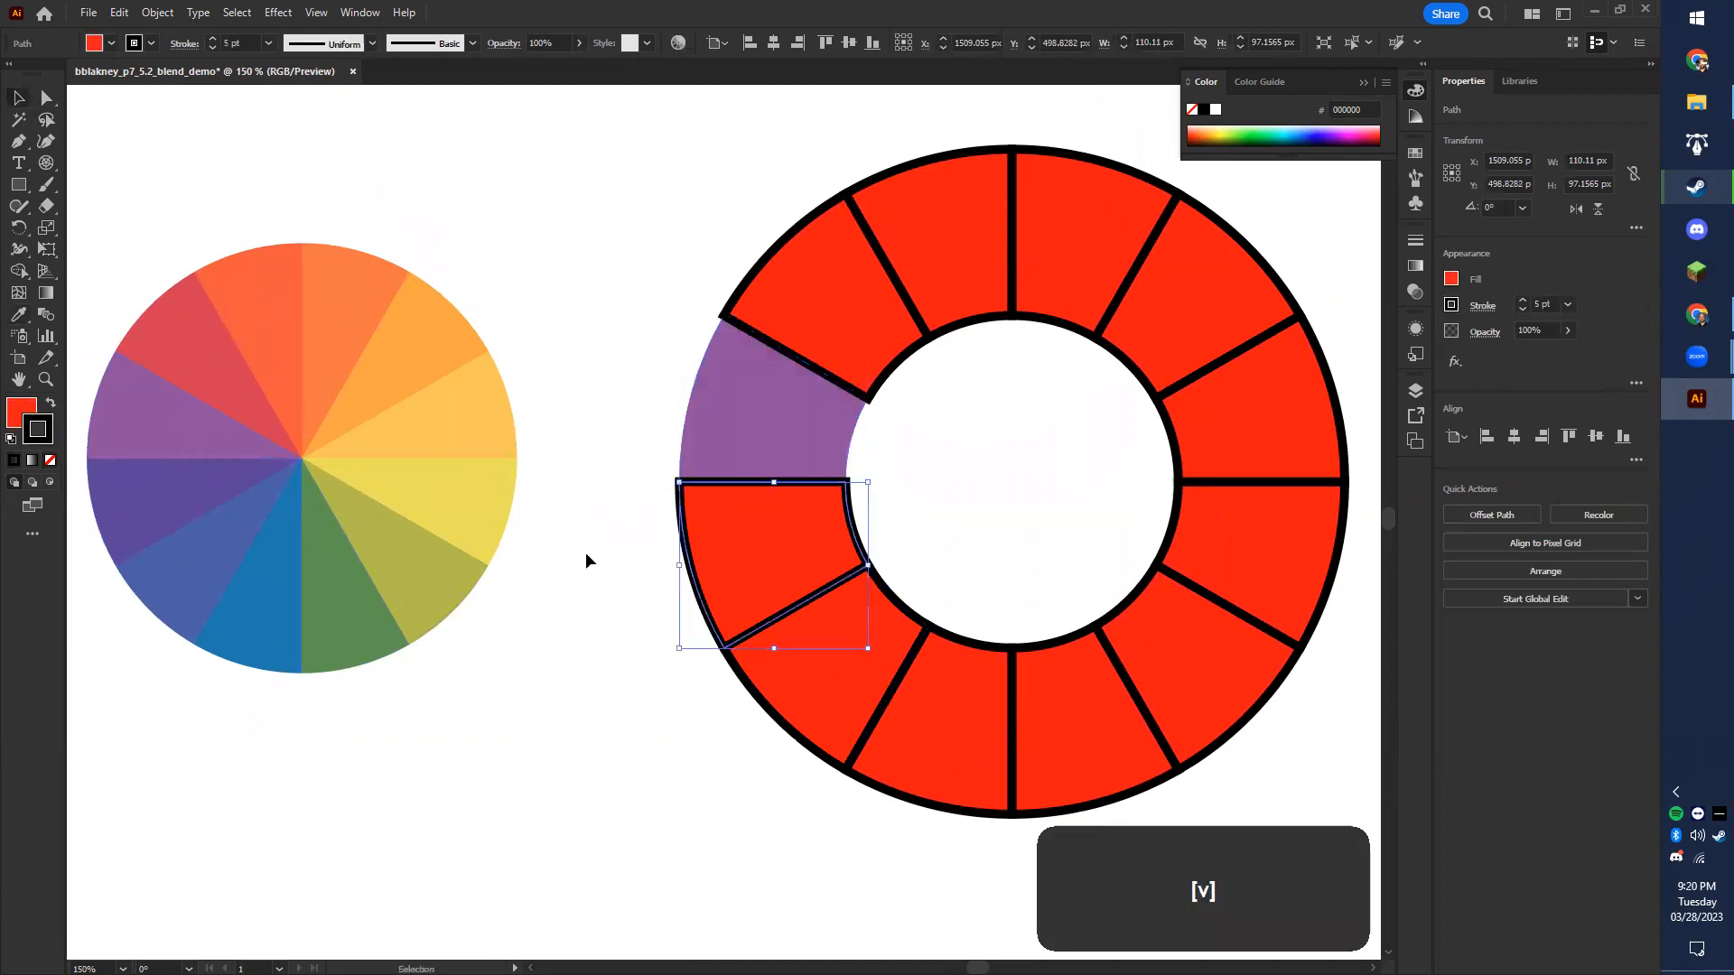
pyautogui.click(253, 593)
# - Fill the ring's 7-to-8 and 6-to-7 o'clock segments with the slate blue and bright blue sampled from the disc
pyautogui.press('v')
pyautogui.click(793, 703)
pyautogui.press('i')
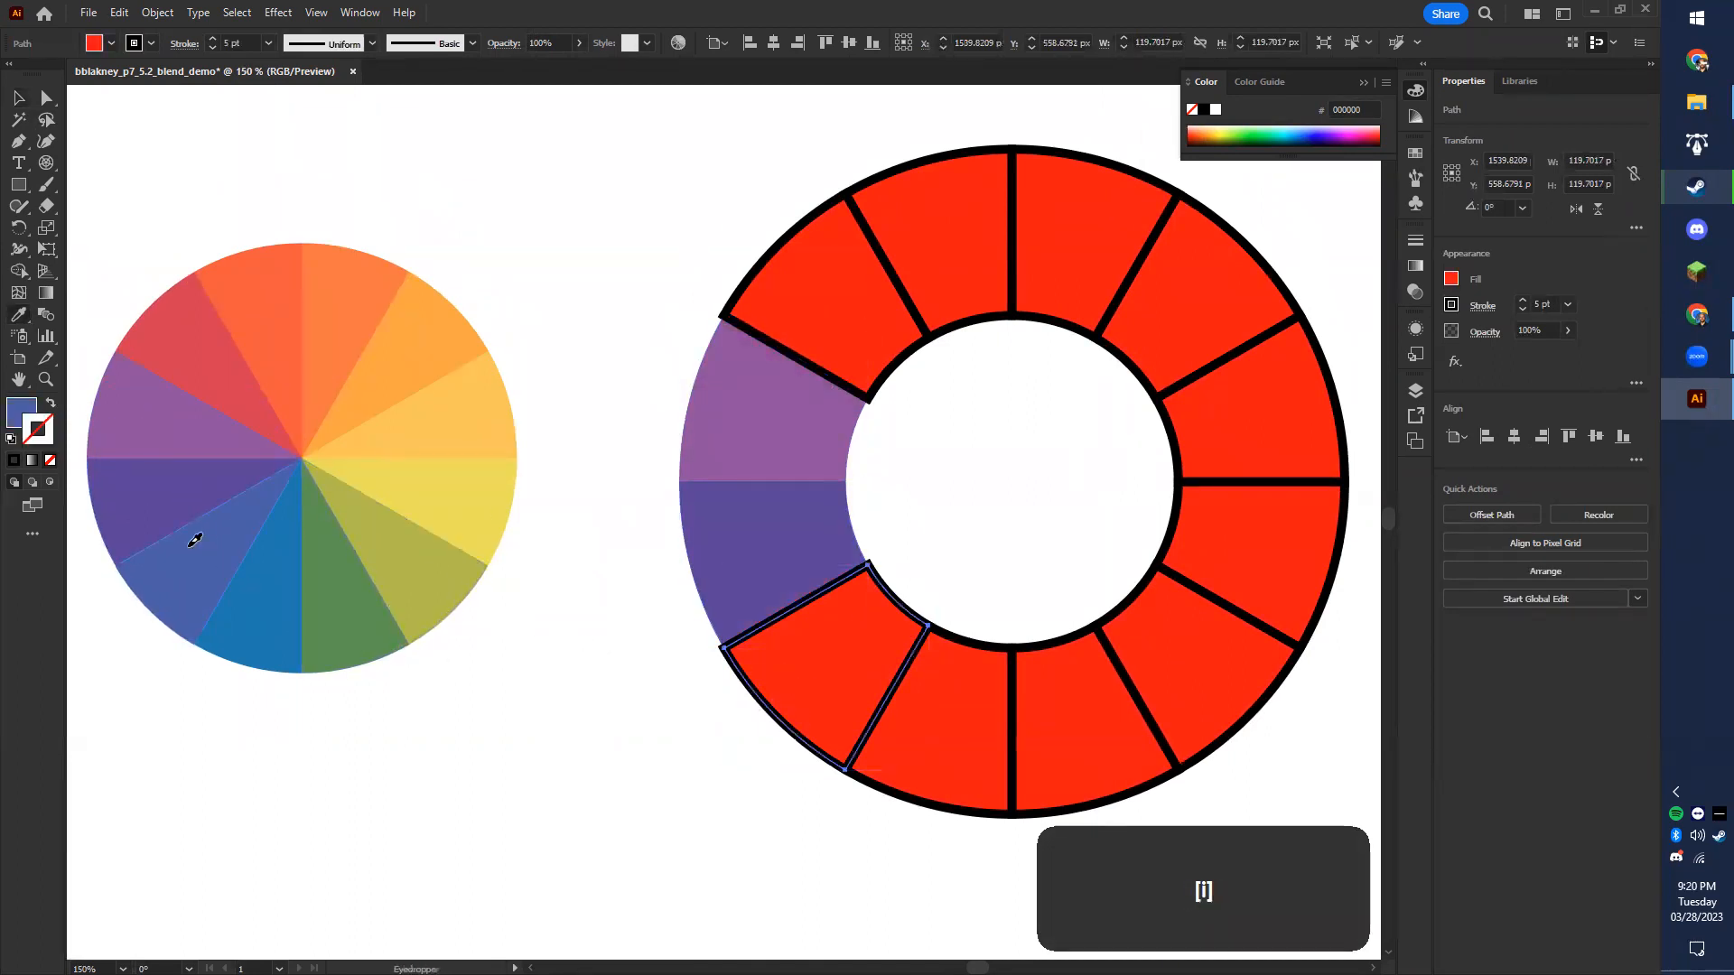
pyautogui.click(181, 578)
pyautogui.press('v')
pyautogui.click(942, 762)
pyautogui.press('i')
pyautogui.click(280, 603)
# - Fill the ring's 5-to-6 o'clock segment with the green sampled from the colored disc
pyautogui.press('v')
pyautogui.click(1084, 763)
pyautogui.press('i')
pyautogui.click(352, 623)
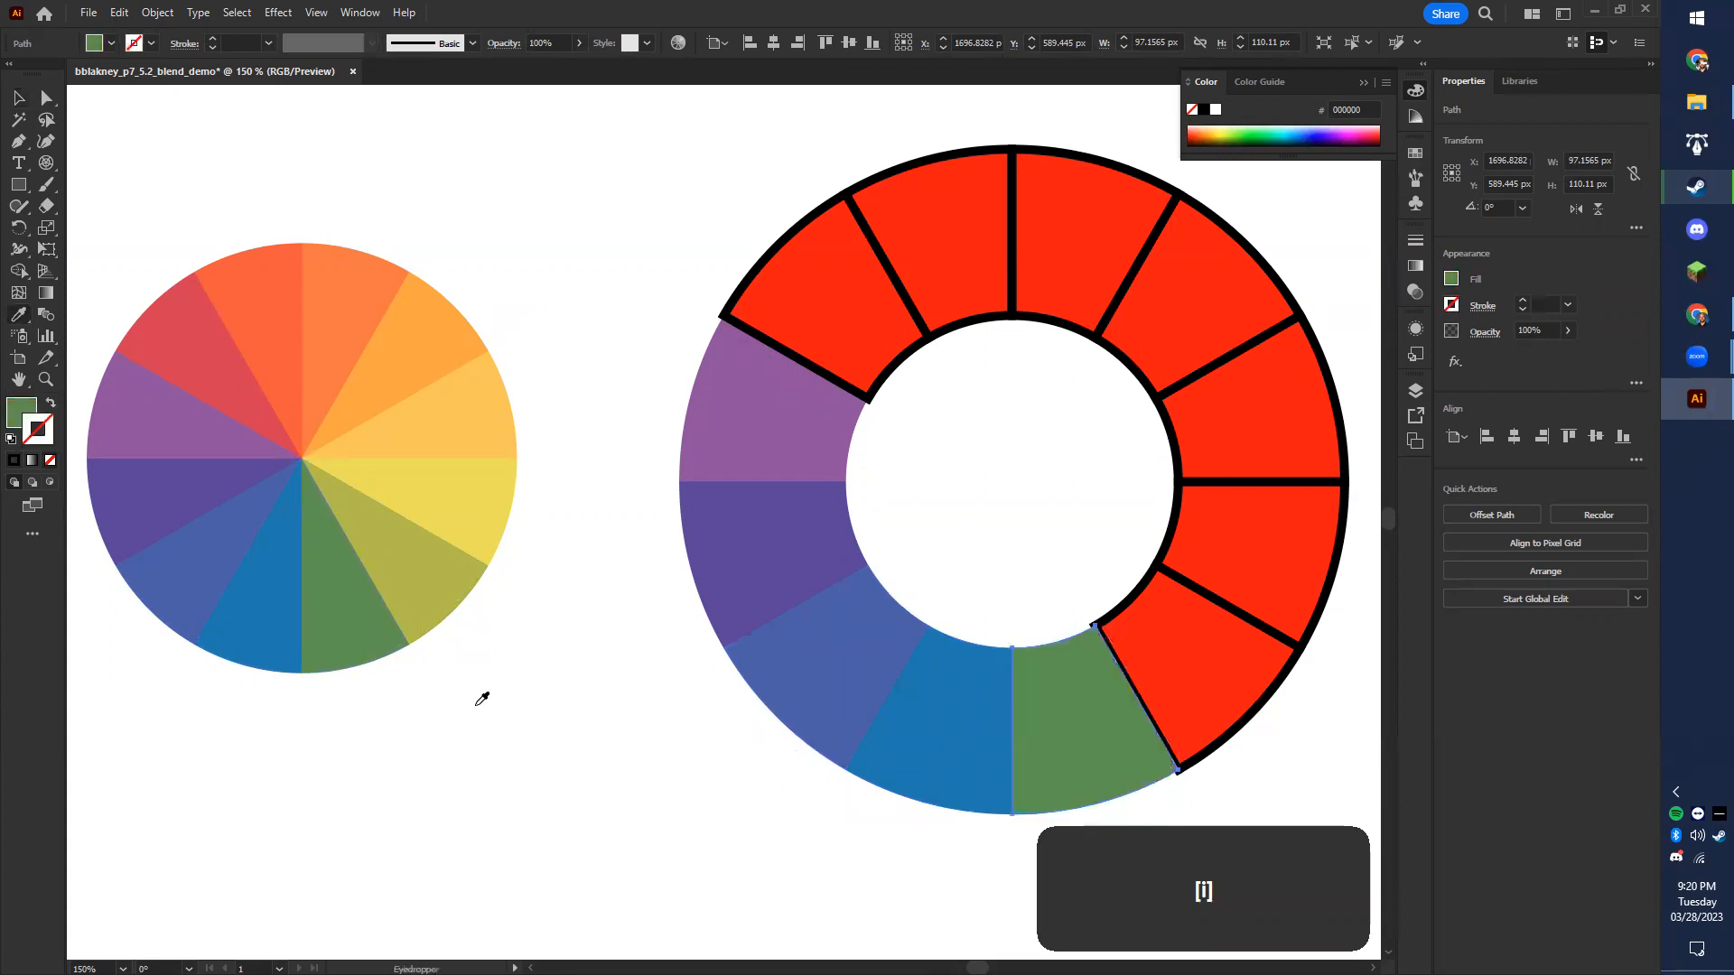
# - Fill the ring's 4-to-5 and 3-to-4 o'clock segments with the olive and yellow sampled from the colored disc
pyautogui.press('v')
pyautogui.click(1214, 691)
pyautogui.press('i')
pyautogui.click(405, 573)
pyautogui.press('v')
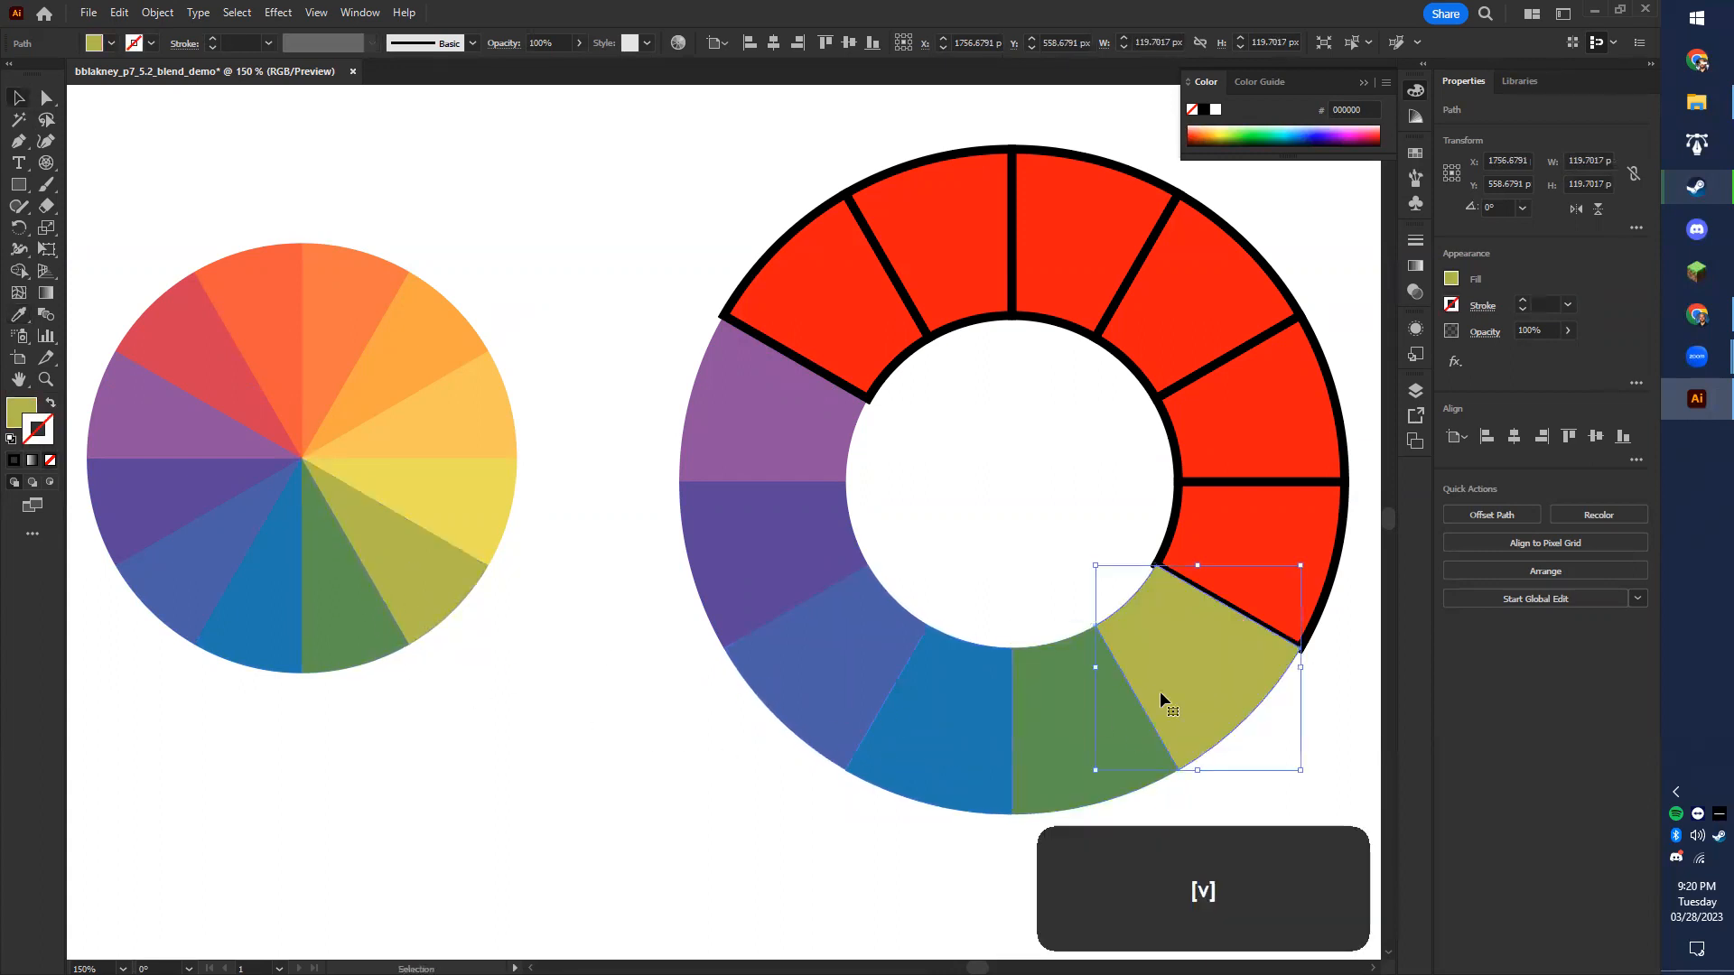
pyautogui.click(1258, 533)
pyautogui.press('i')
pyautogui.click(479, 491)
# - Fill the ring's 2-to-3 and 1-to-2 o'clock segments with the light orange and orange sampled from the disc
pyautogui.press('v')
pyautogui.click(1259, 451)
pyautogui.press('i')
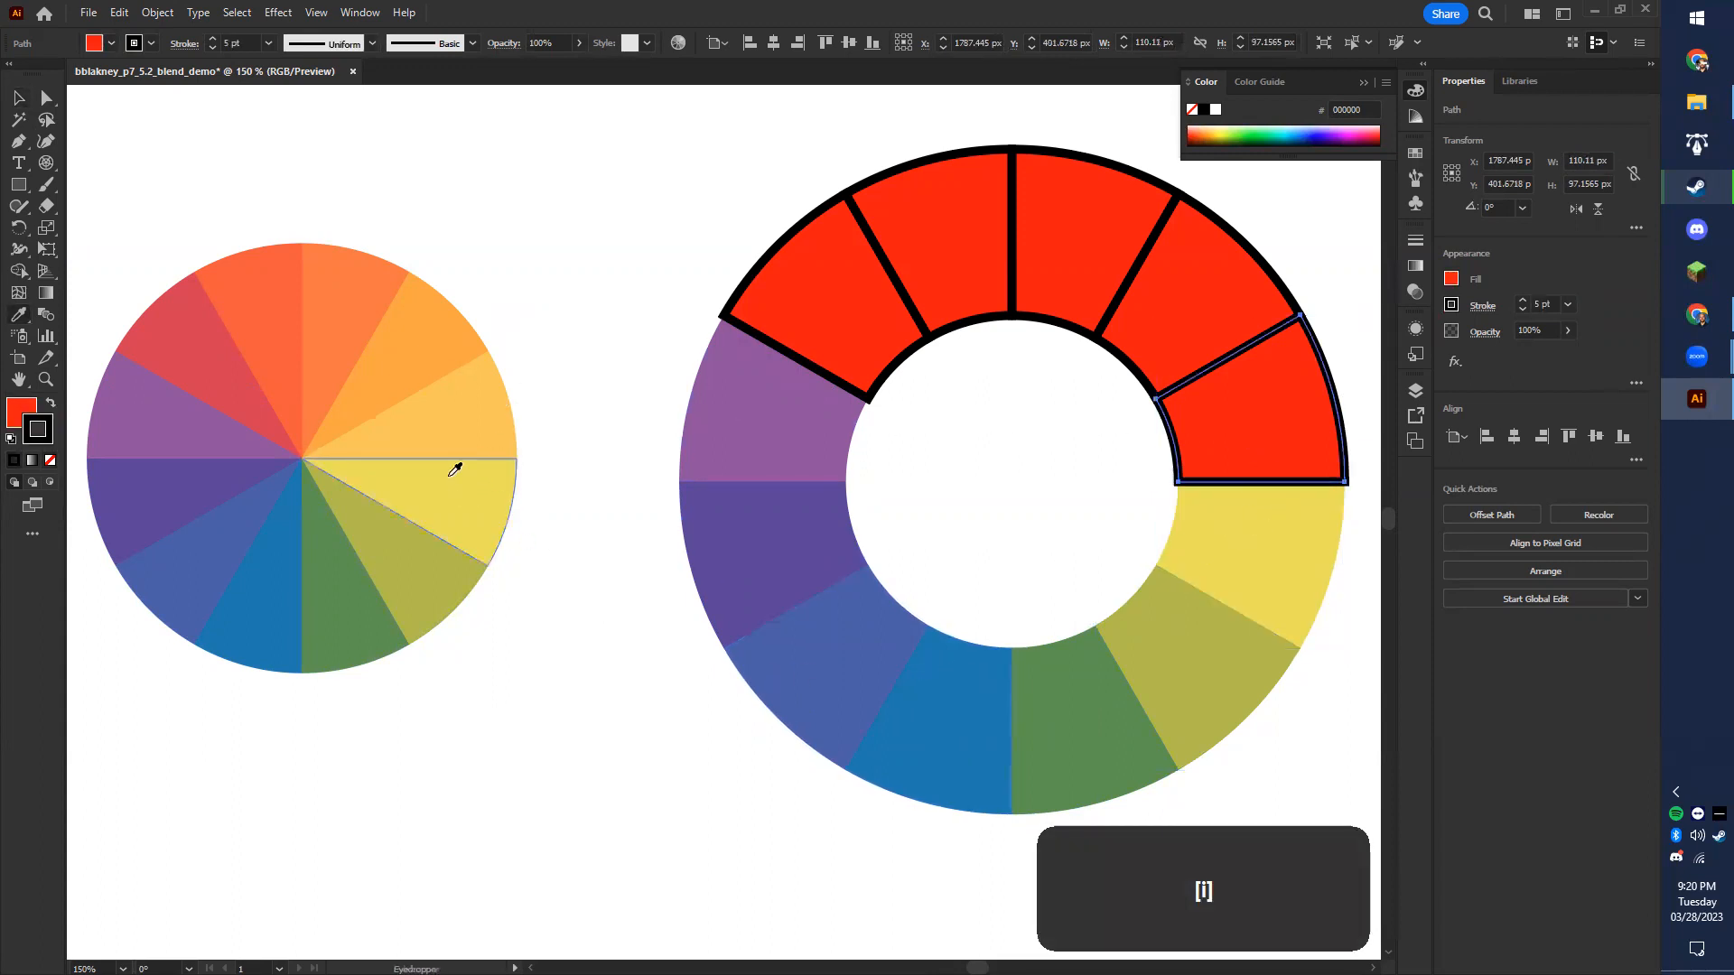
pyautogui.click(461, 446)
pyautogui.click(454, 495)
pyautogui.click(453, 448)
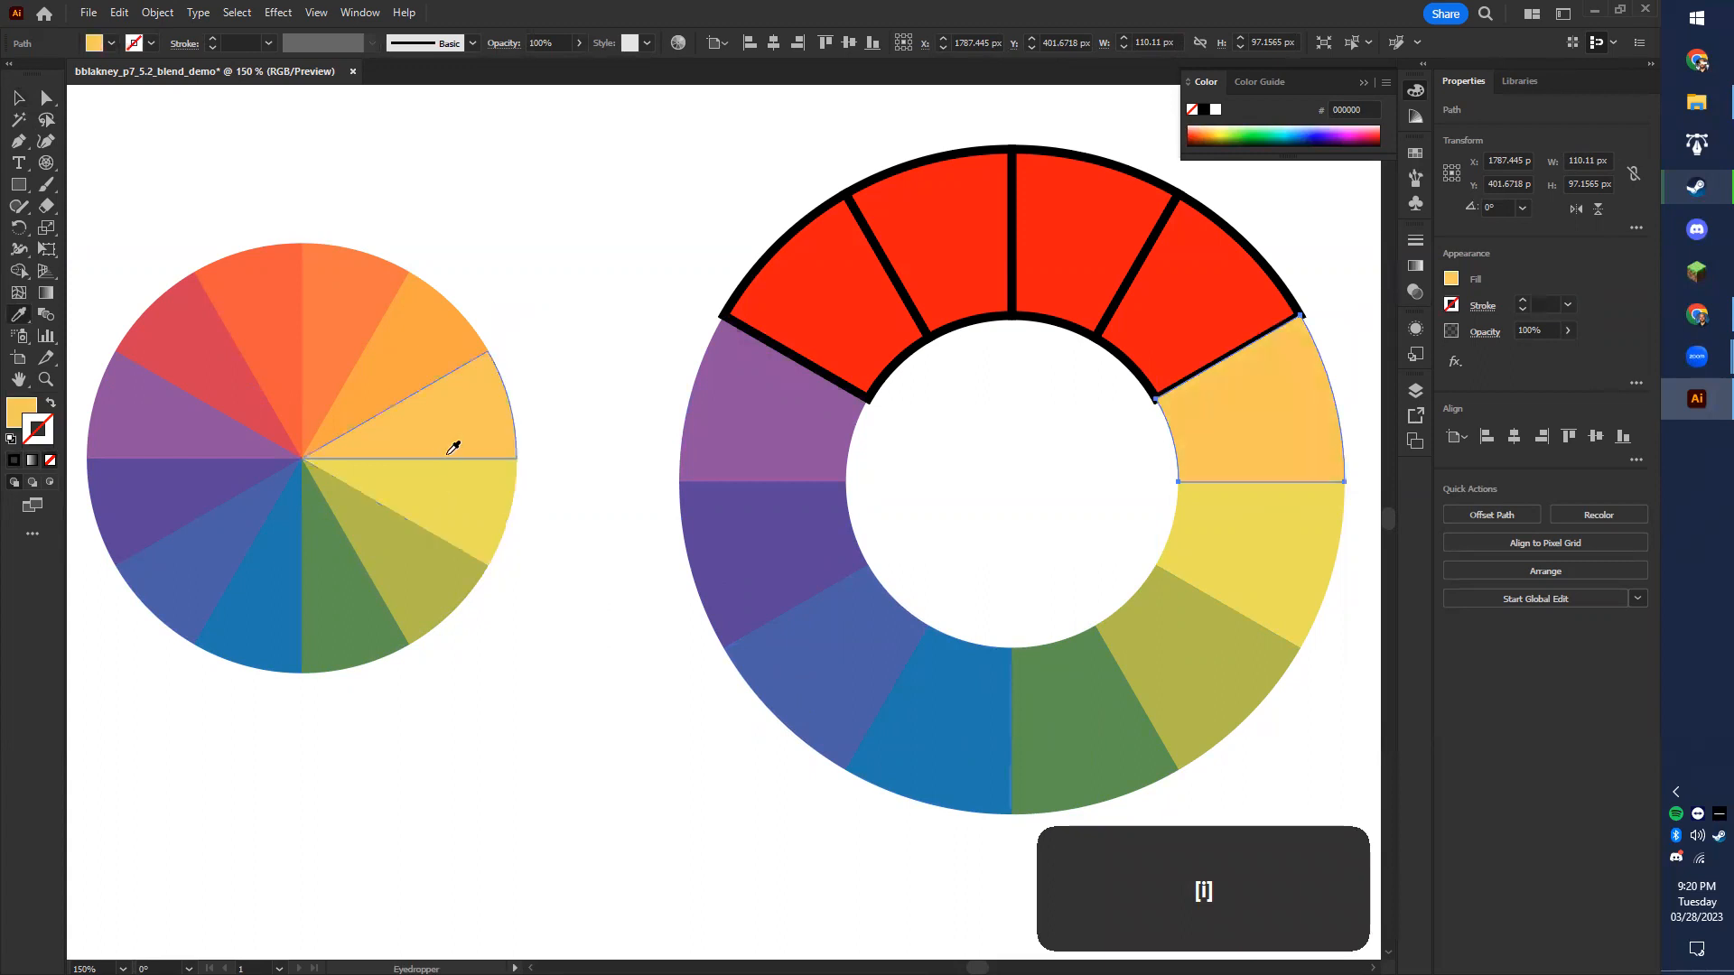
pyautogui.press('v')
pyautogui.click(1219, 309)
pyautogui.press('i')
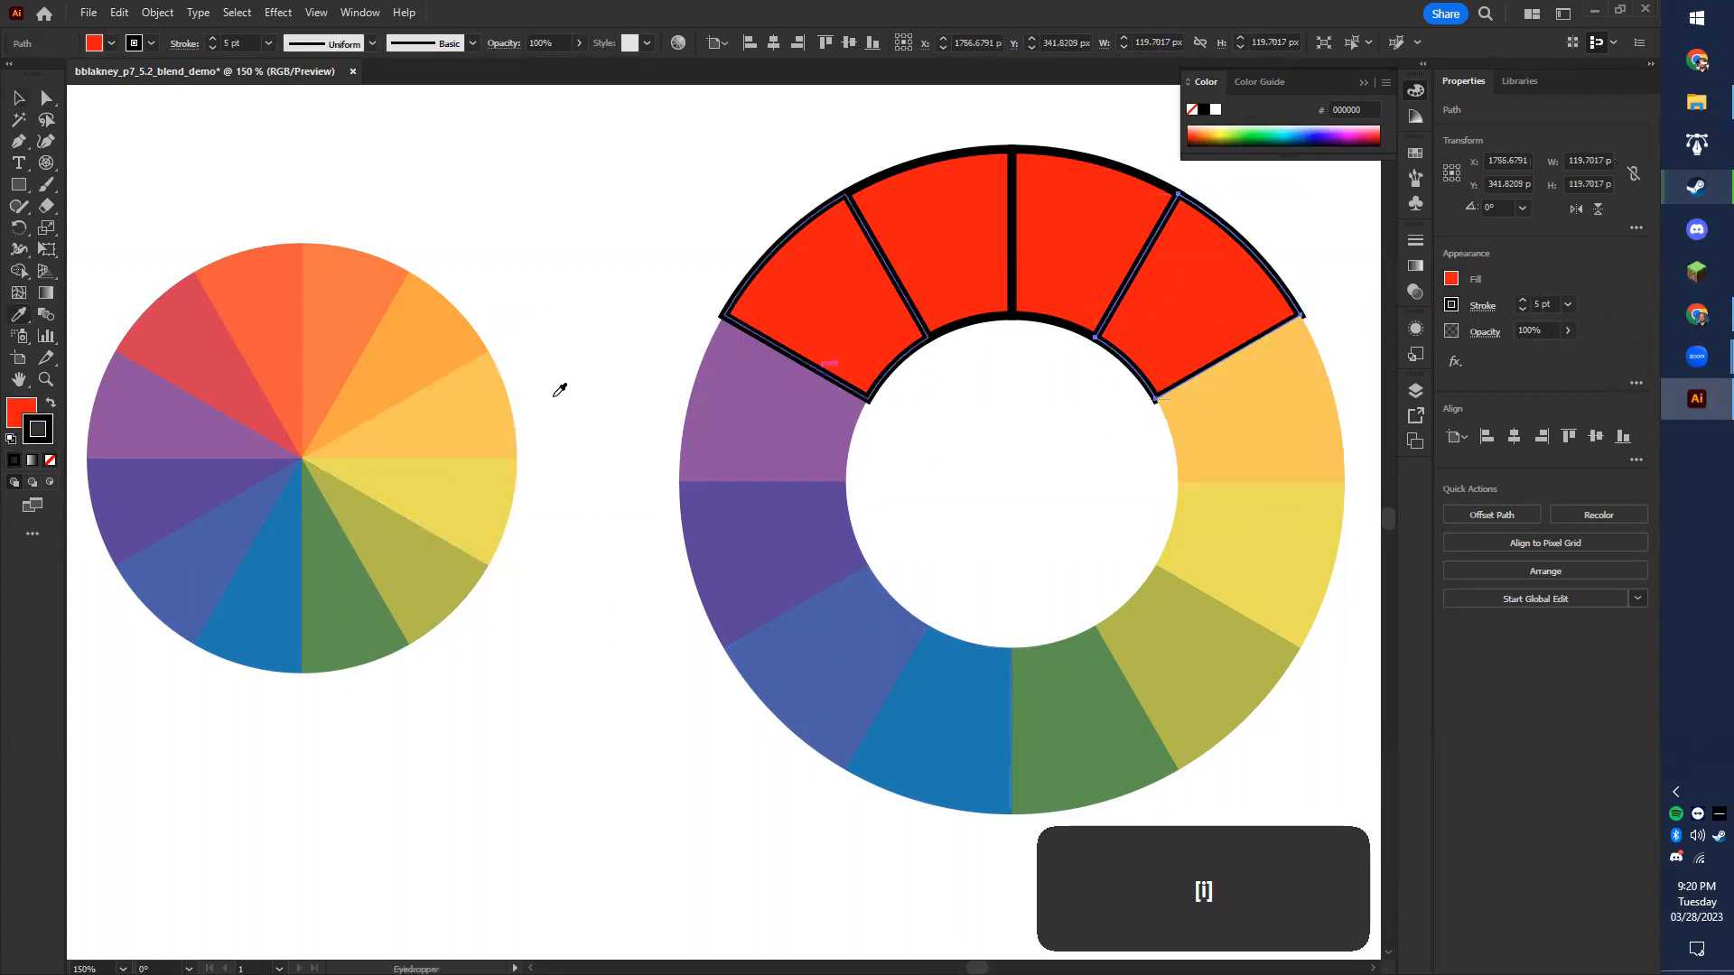
pyautogui.click(436, 419)
pyautogui.click(403, 384)
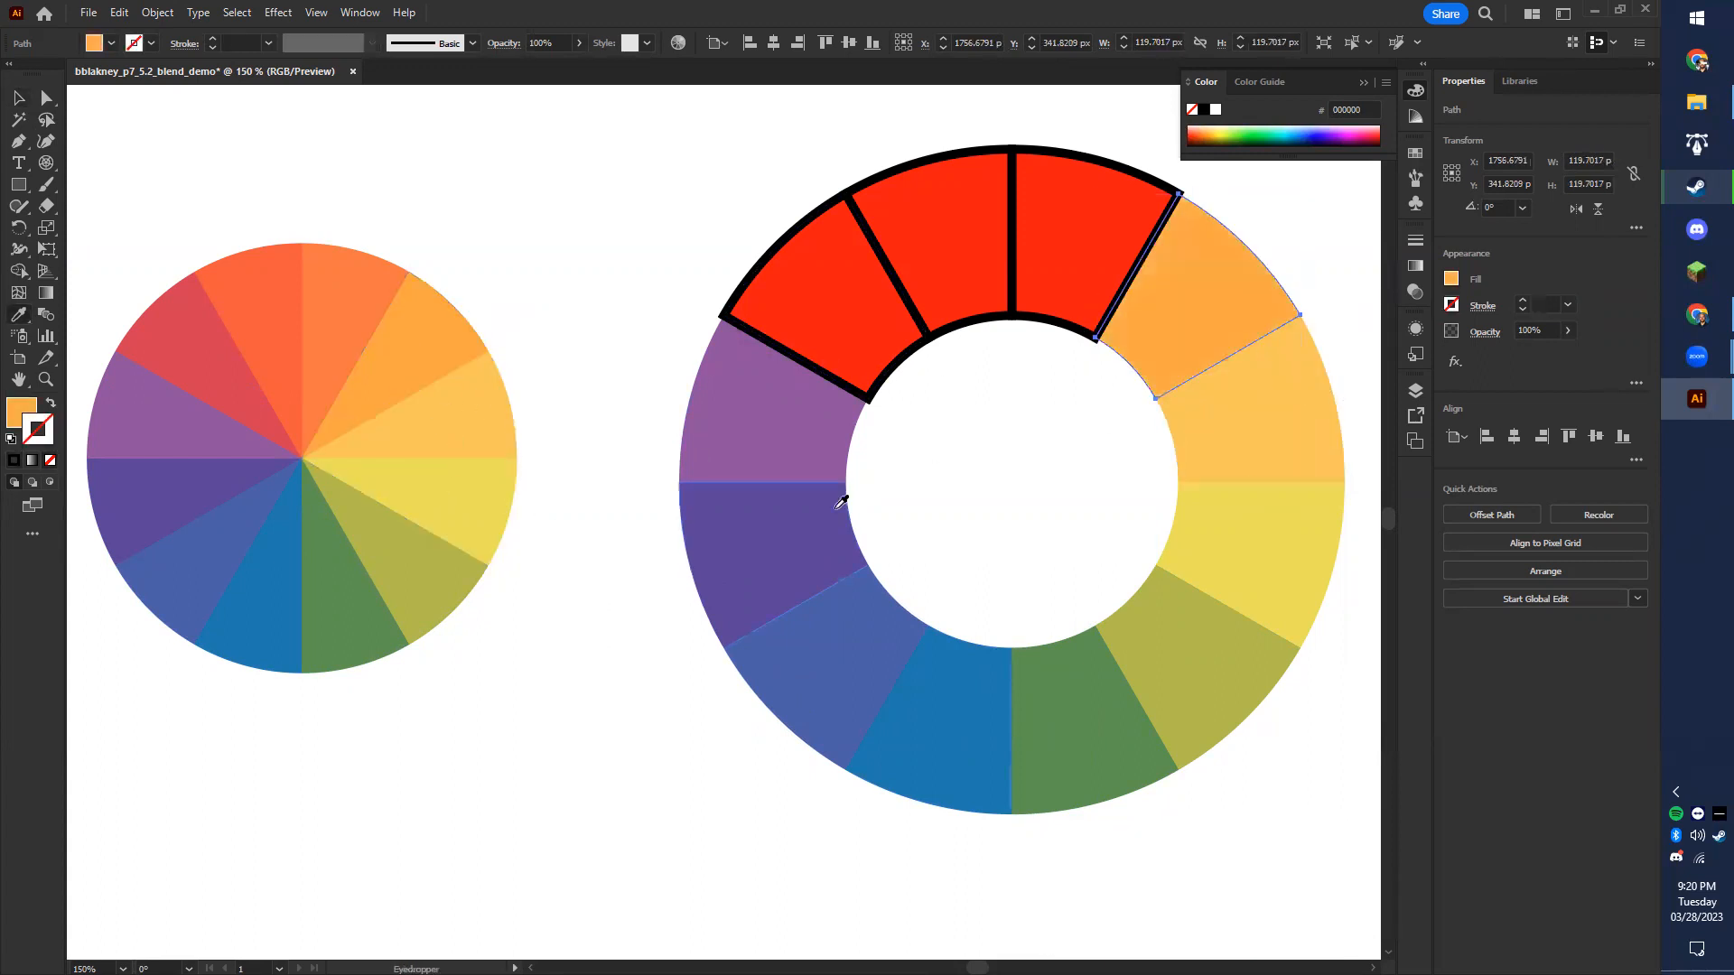
# - Fill the ring's 12-to-1 and 11-to-12 o'clock segments with the disc's matching coral orange and red-orange
pyautogui.press('v')
pyautogui.click(1081, 284)
pyautogui.press('i')
pyautogui.click(358, 364)
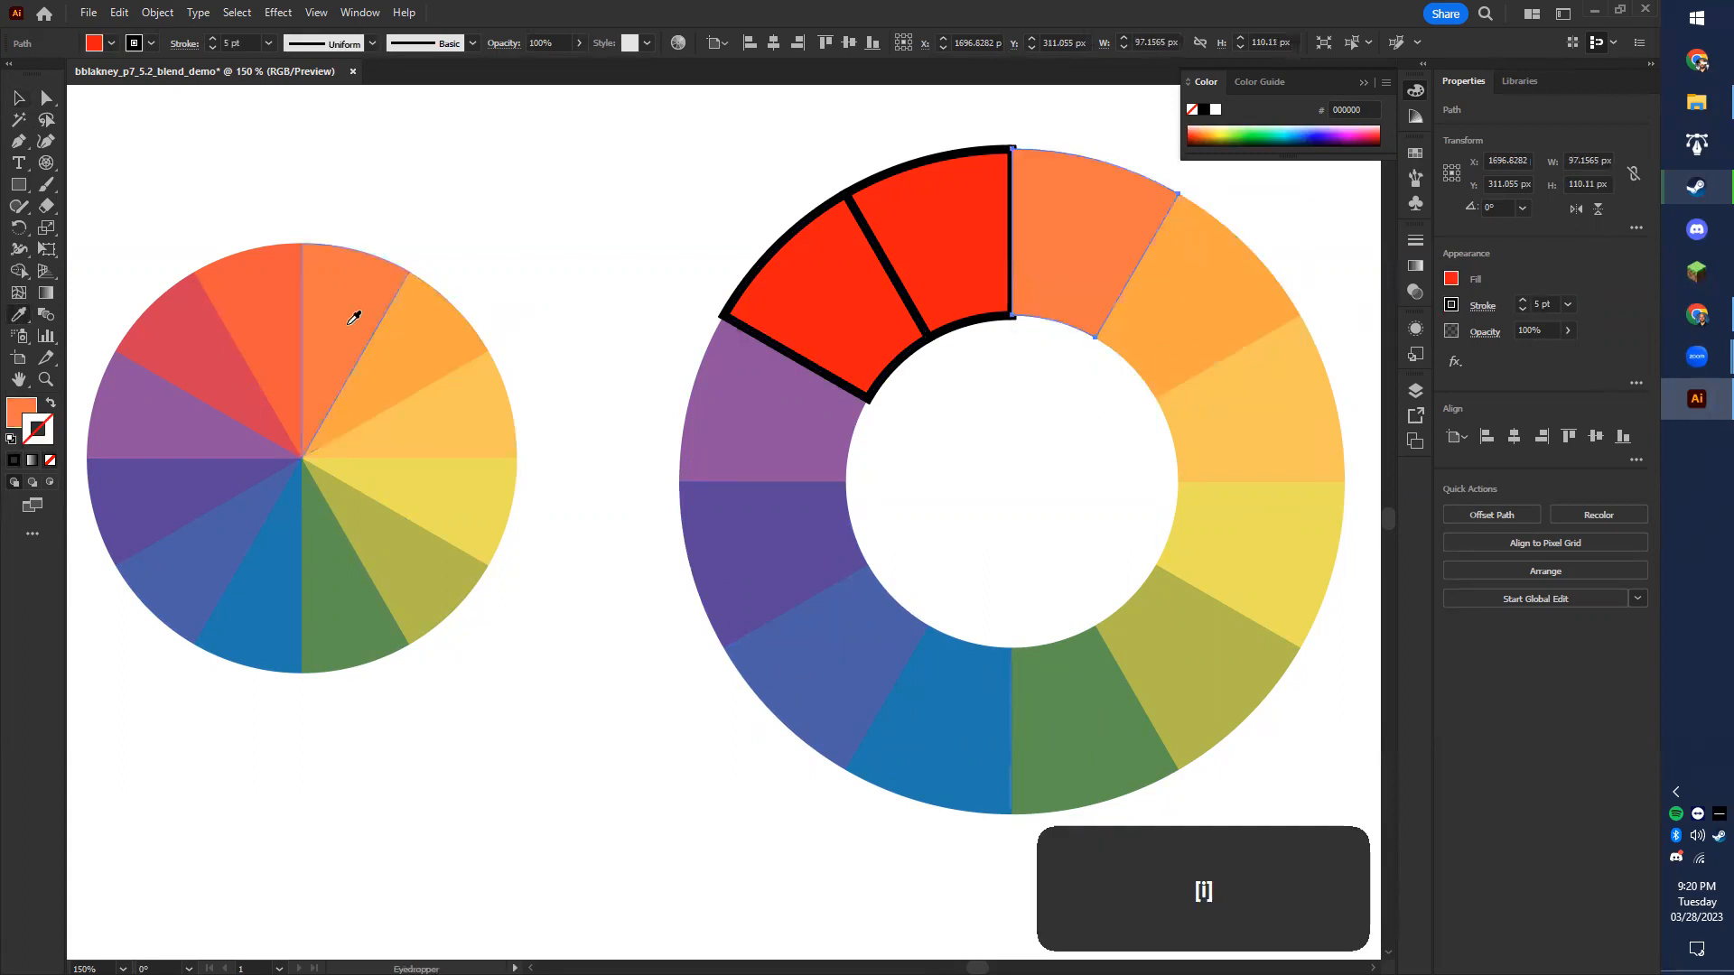
pyautogui.press('v')
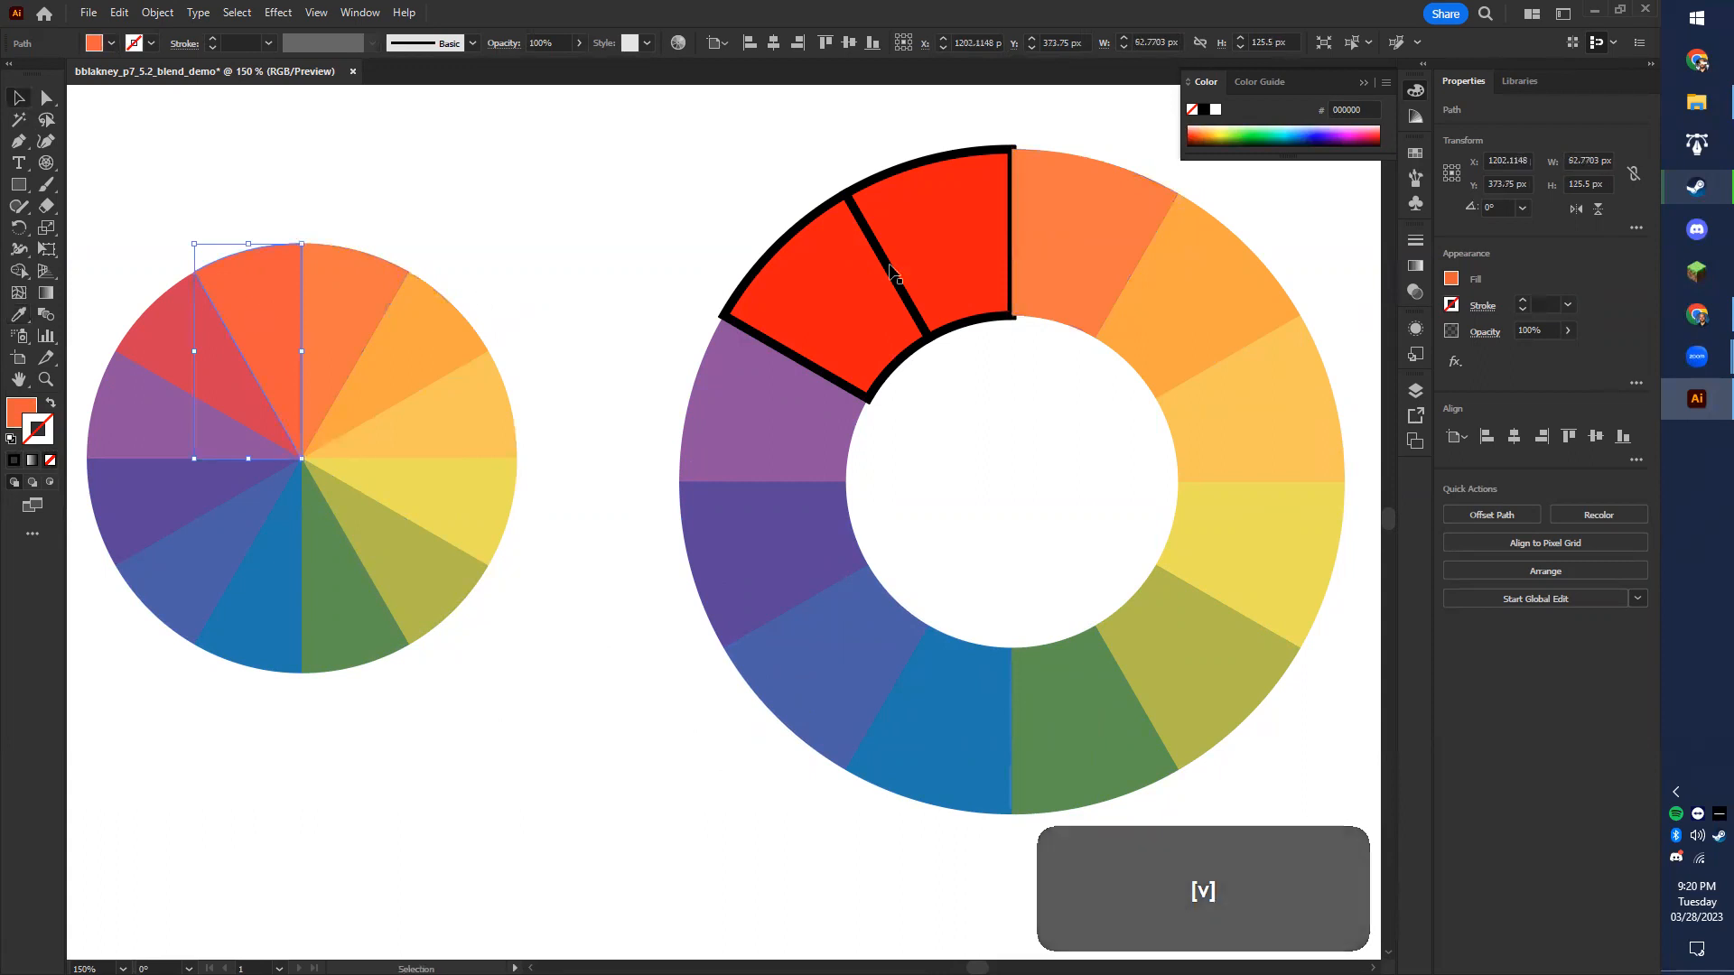
pyautogui.click(967, 267)
pyautogui.press('i')
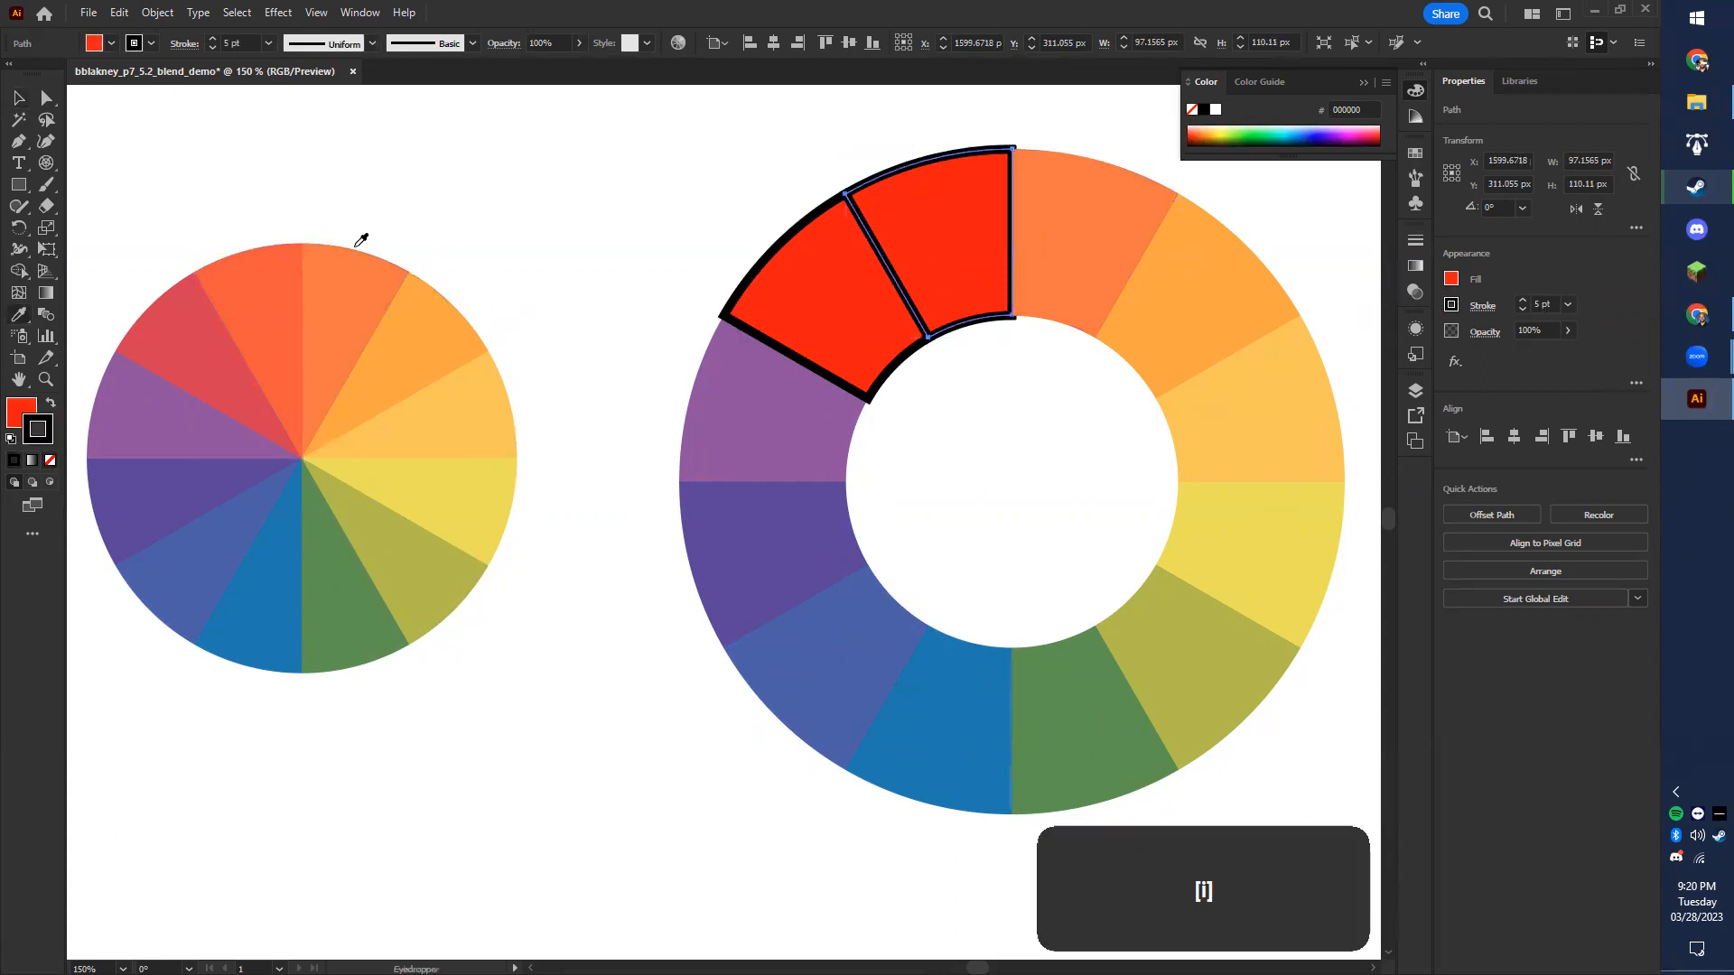
pyautogui.click(274, 305)
# - Fill the ring's remaining 10-to-11 o'clock segment with the red sampled from the disc and clear the selection
pyautogui.press('v')
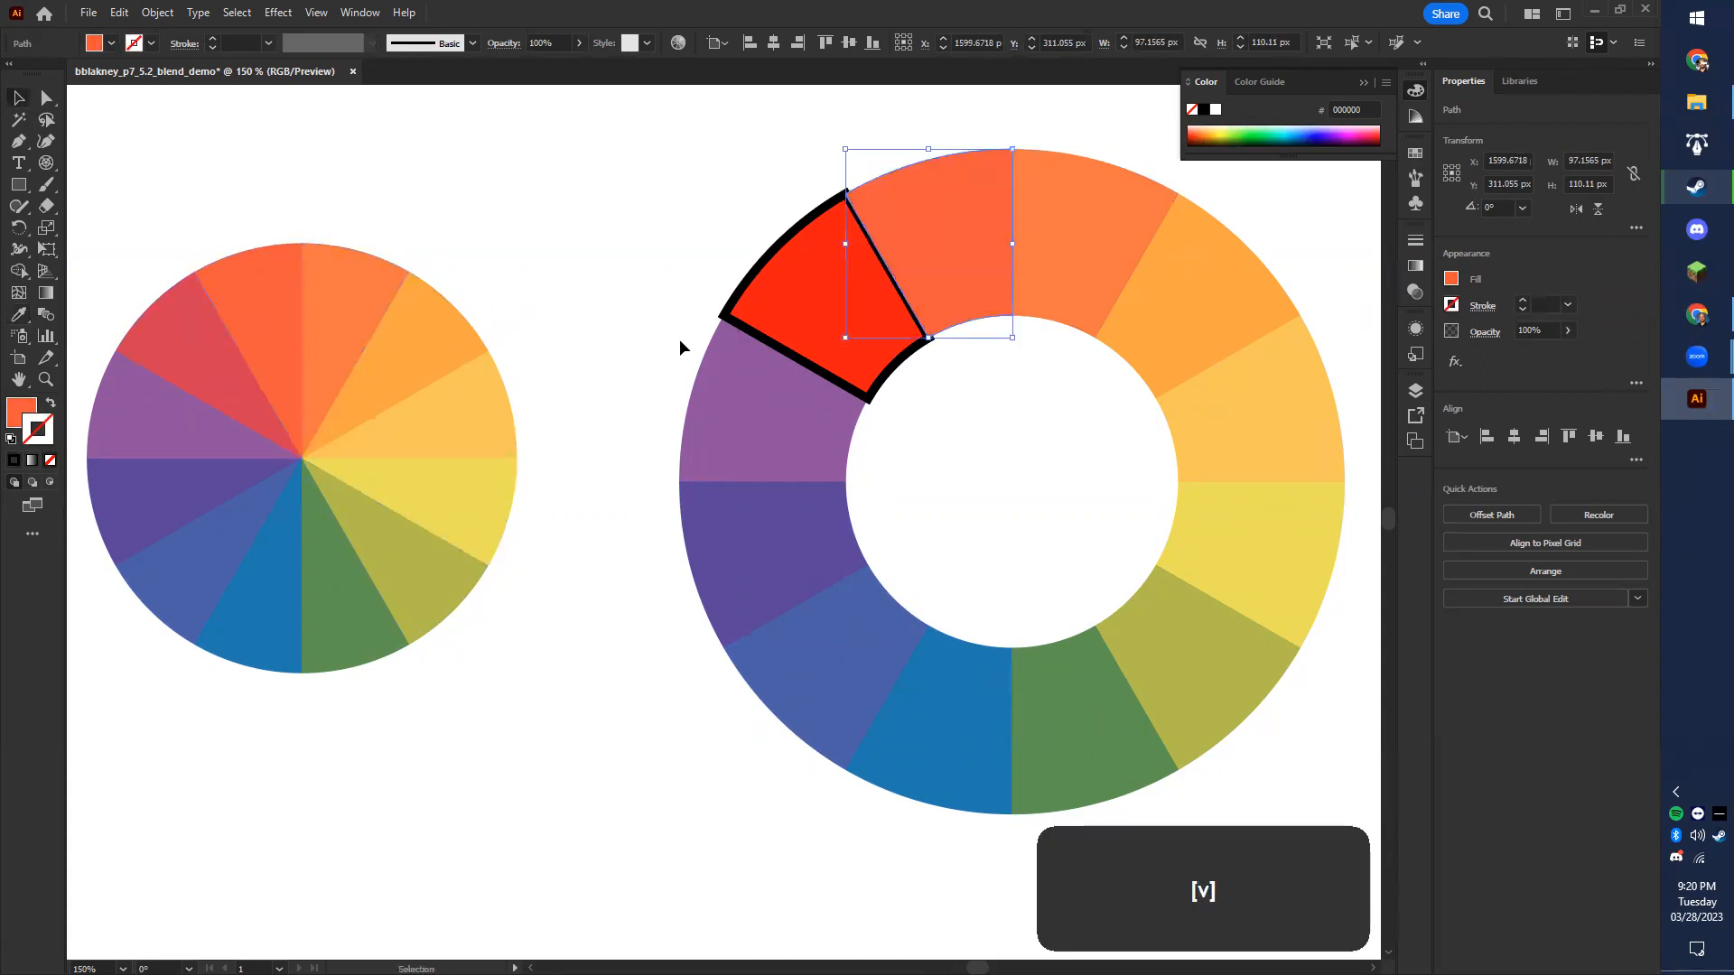
pyautogui.click(793, 269)
pyautogui.press('i')
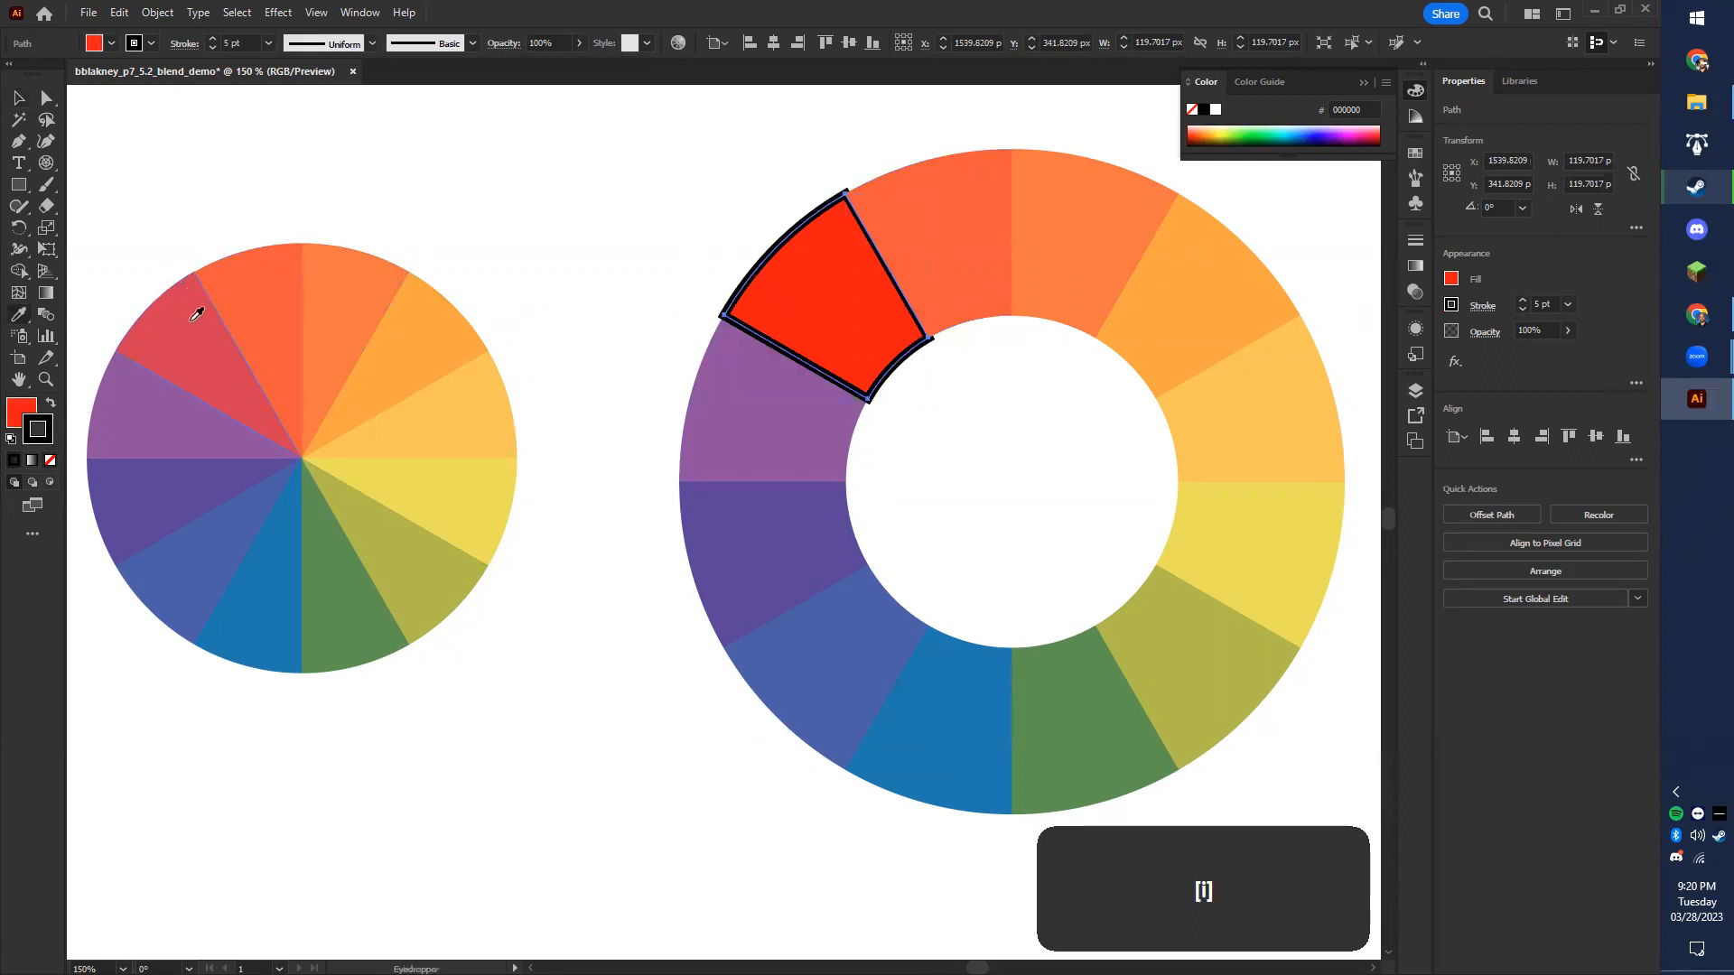
pyautogui.click(200, 341)
pyautogui.press('v')
pyautogui.click(482, 139)
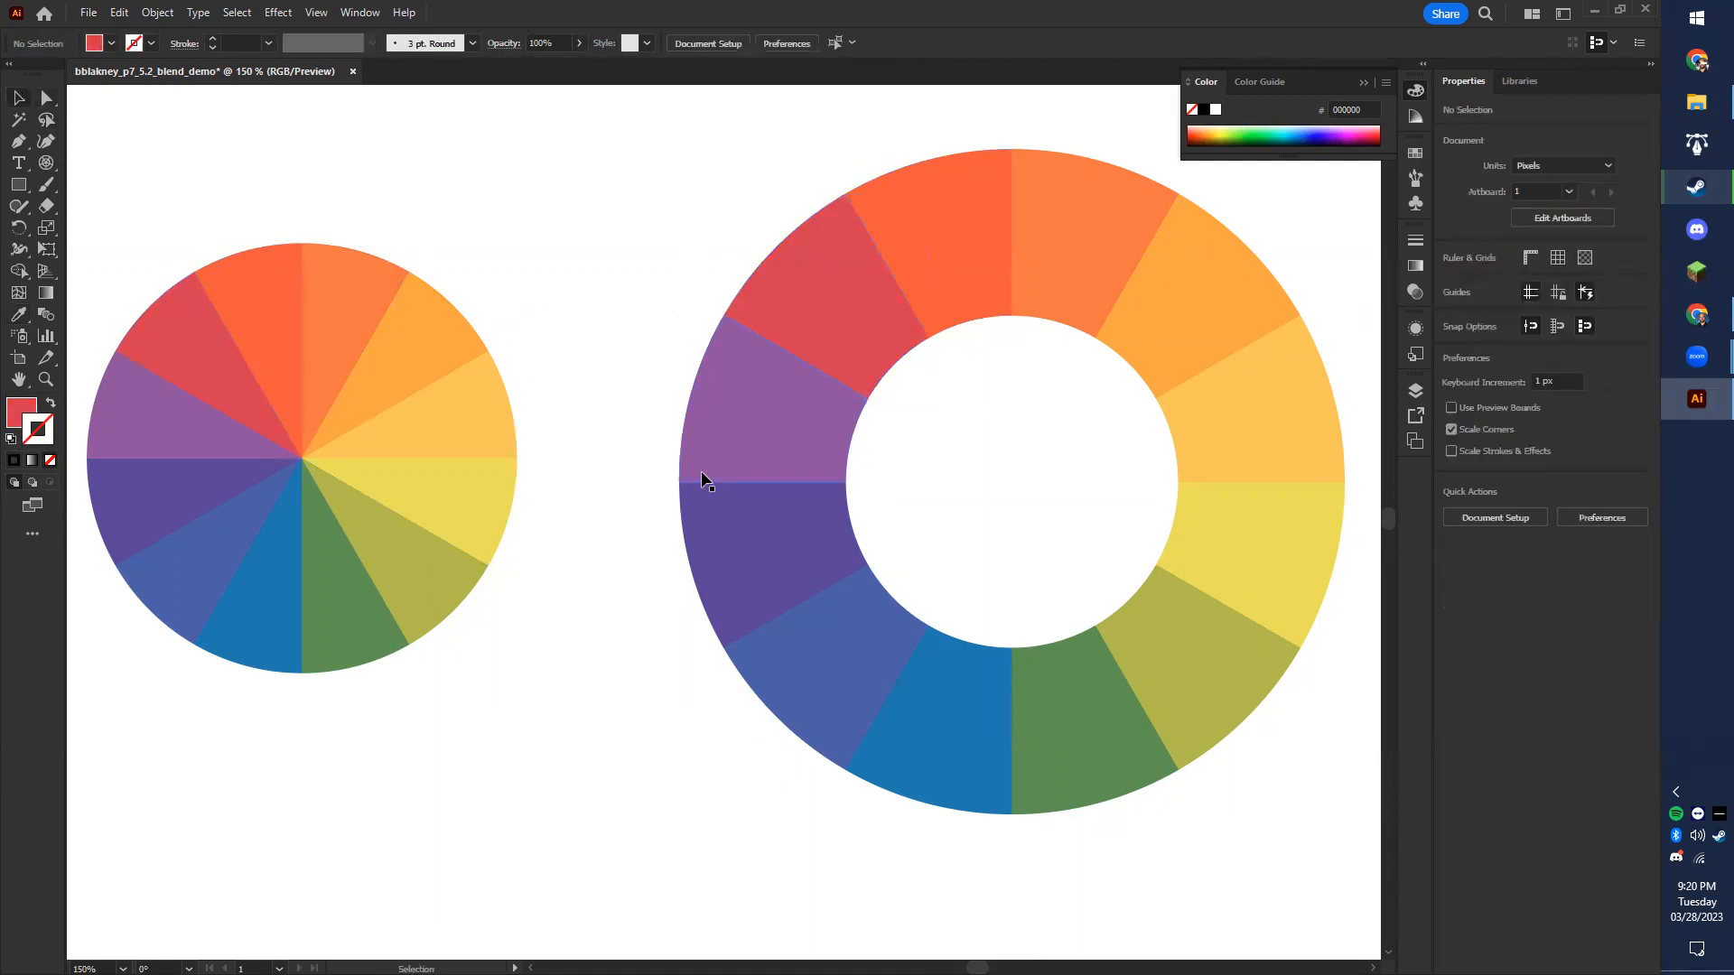
# - Flip the whole small colored disc horizontally so its color order mirrors the ring
pyautogui.keyDown('alt'); pyautogui.scroll(-1, 687, 500); pyautogui.keyUp('alt')
pyautogui.keyDown('alt'); pyautogui.scroll(-1, 687, 501); pyautogui.keyUp('alt')
pyautogui.moveTo(685, 600); pyautogui.dragTo(797, 782)
pyautogui.keyDown('alt'); pyautogui.scroll(1, 874, 651); pyautogui.keyUp('alt')
pyautogui.keyDown('alt'); pyautogui.scroll(1, 932, 639); pyautogui.keyUp('alt')
pyautogui.keyDown('alt'); pyautogui.scroll(-2, 797, 782); pyautogui.keyUp('alt')
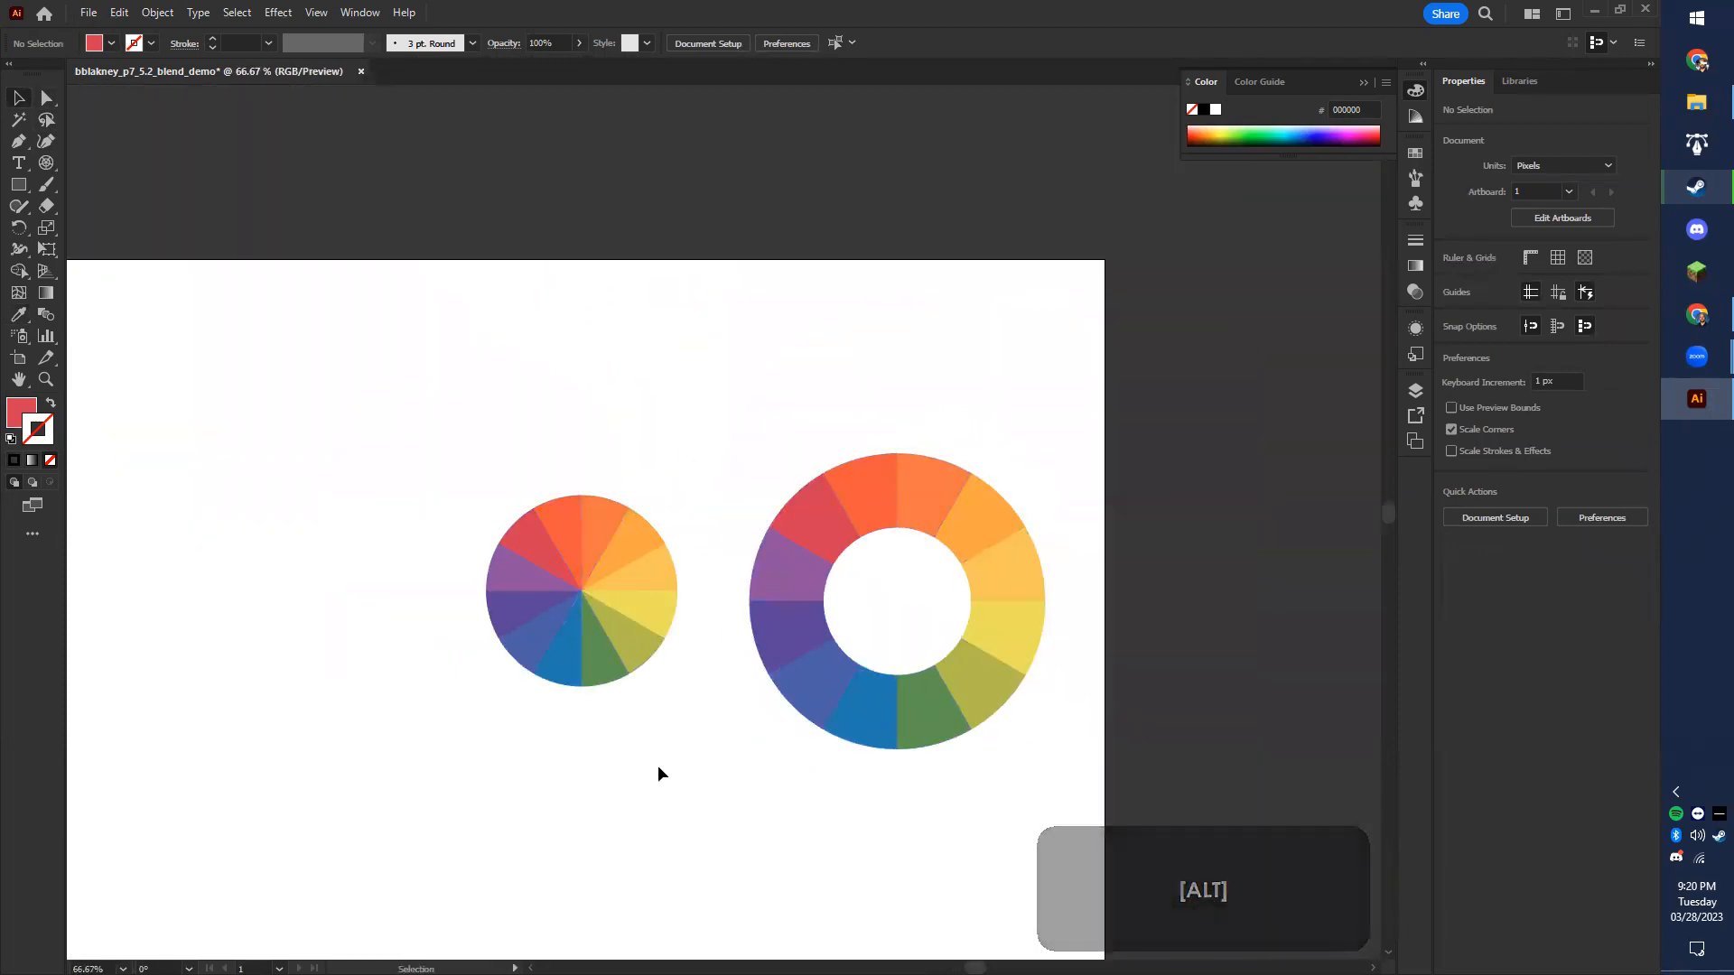
pyautogui.scroll(-1, 672, 774)
pyautogui.scroll(1, 674, 774)
pyautogui.press('space')
pyautogui.moveTo(676, 787); pyautogui.dragTo(730, 791)
pyautogui.moveTo(488, 458); pyautogui.dragTo(703, 659)
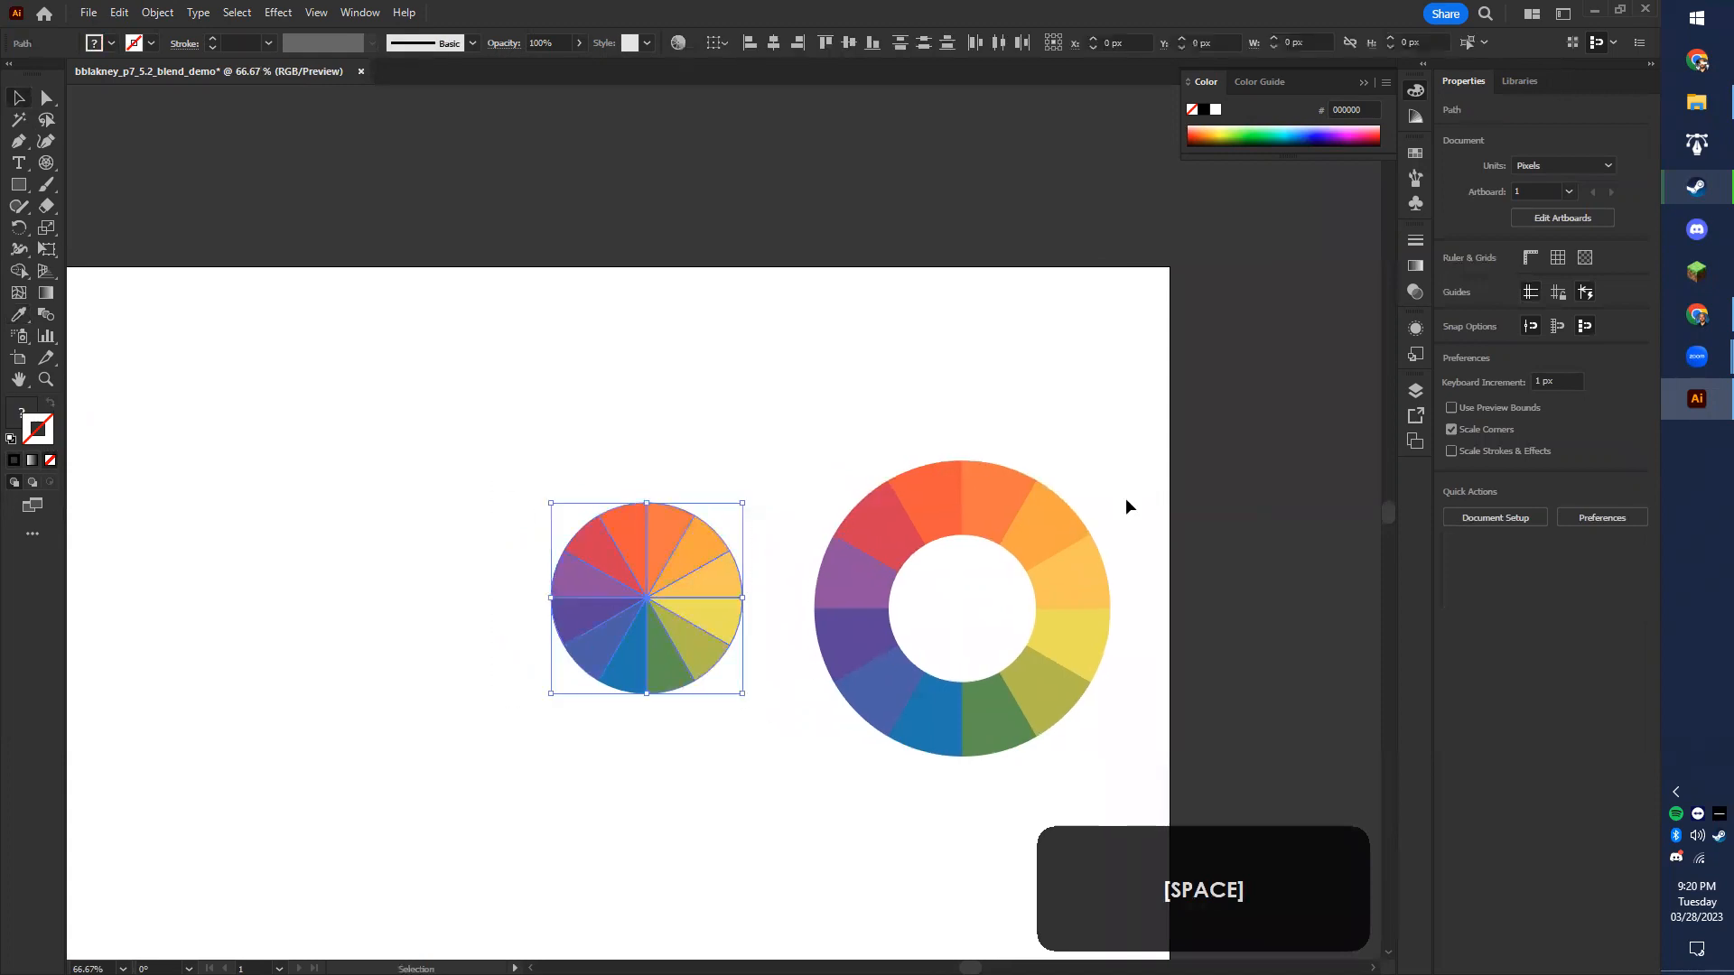
pyautogui.click(1575, 209)
pyautogui.click(768, 371)
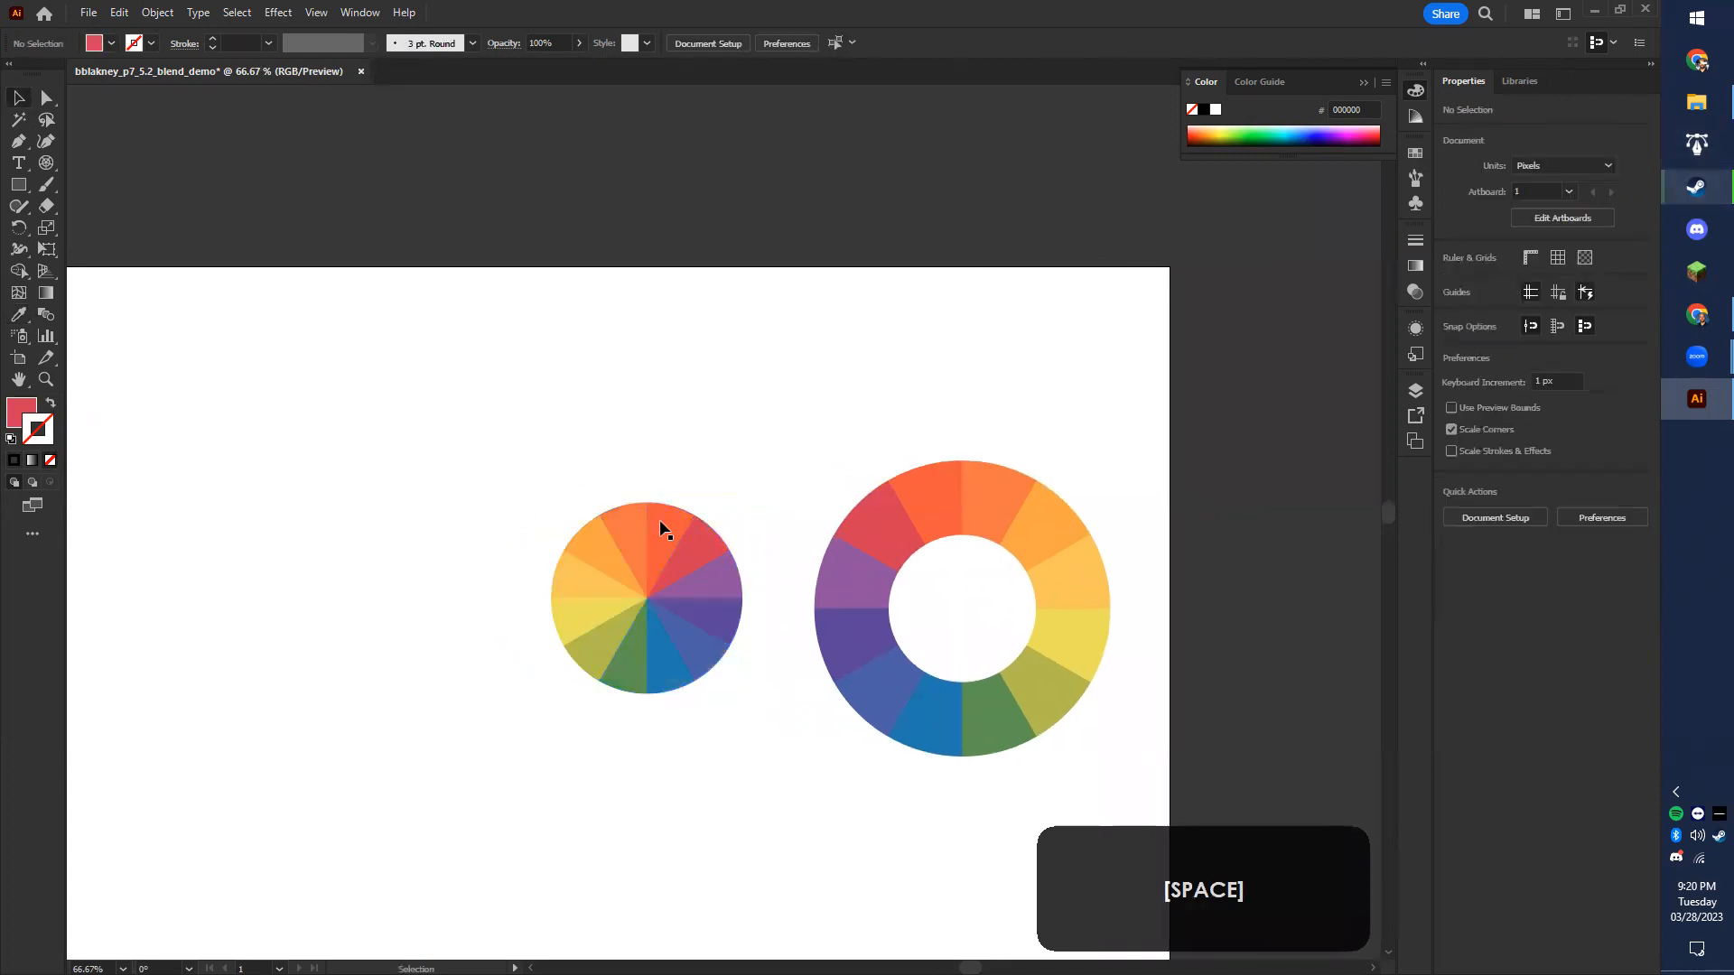
# - Move the whole ring to the artboard's left side and scale it proportionally to about 817 px wide
pyautogui.scroll(-1, 786, 427)
pyautogui.moveTo(825, 385); pyautogui.dragTo(1161, 776)
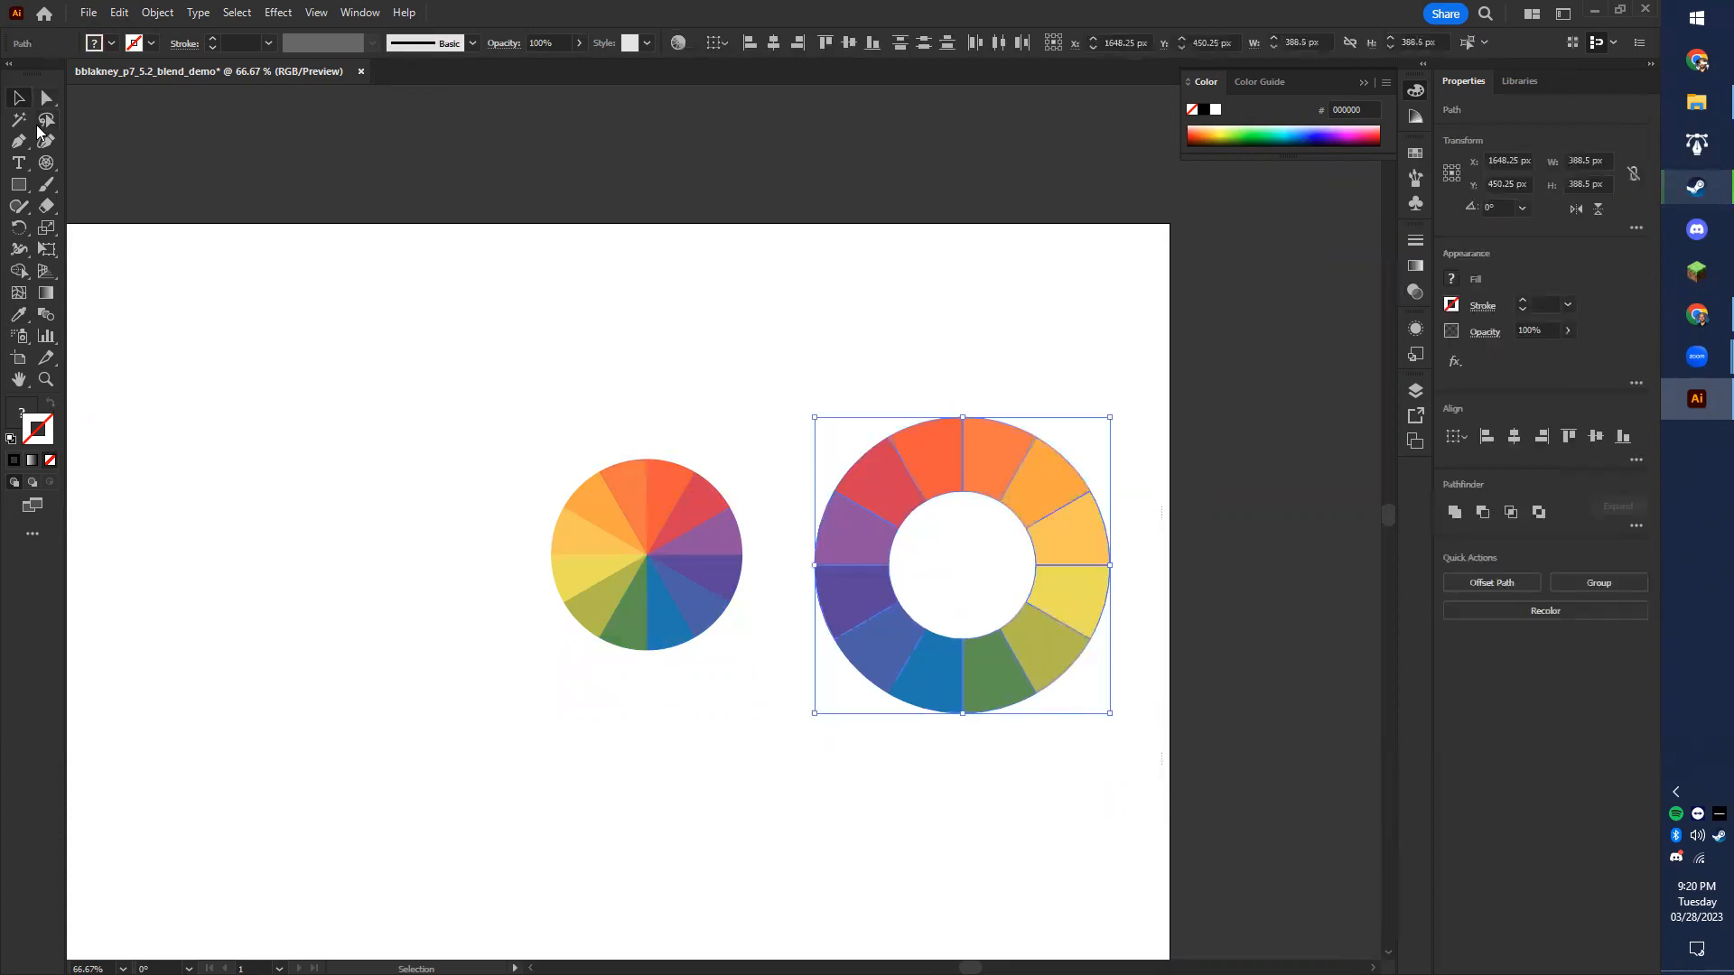
pyautogui.press('v')
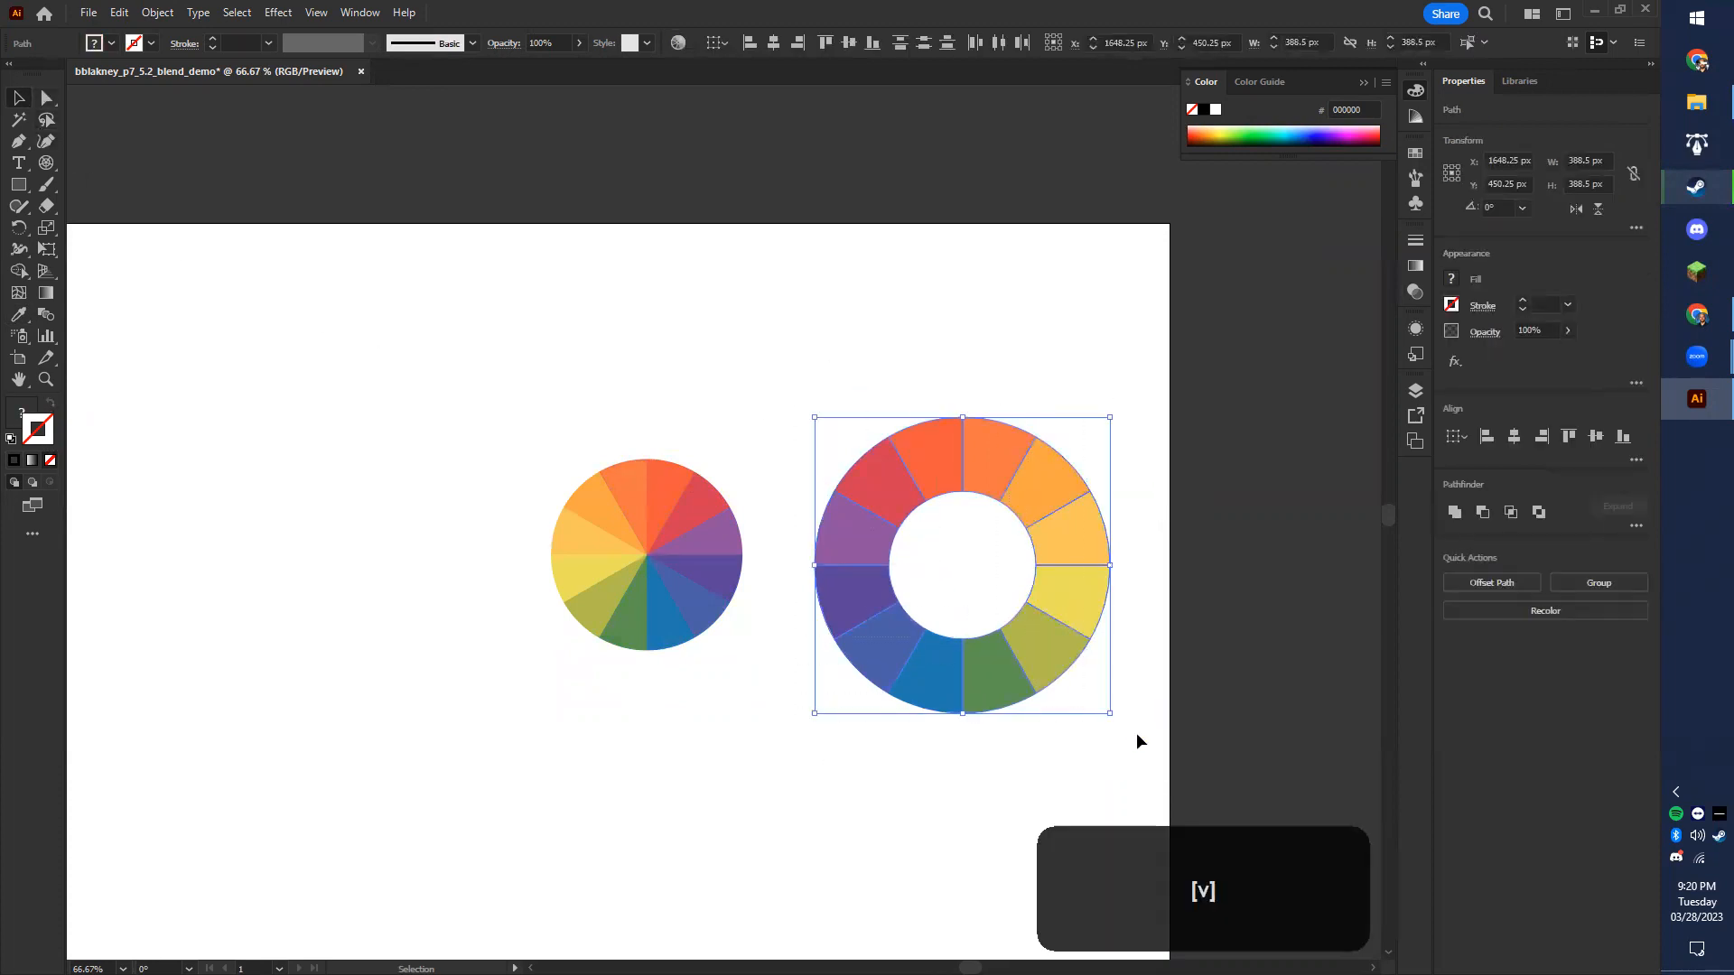
pyautogui.moveTo(1045, 649); pyautogui.dragTo(309, 489)
pyautogui.press('space')
pyautogui.moveTo(472, 731); pyautogui.dragTo(913, 690)
pyautogui.moveTo(758, 539); pyautogui.dragTo(1133, 822)
pyautogui.press('space')
pyautogui.moveTo(1231, 732); pyautogui.dragTo(1405, 613)
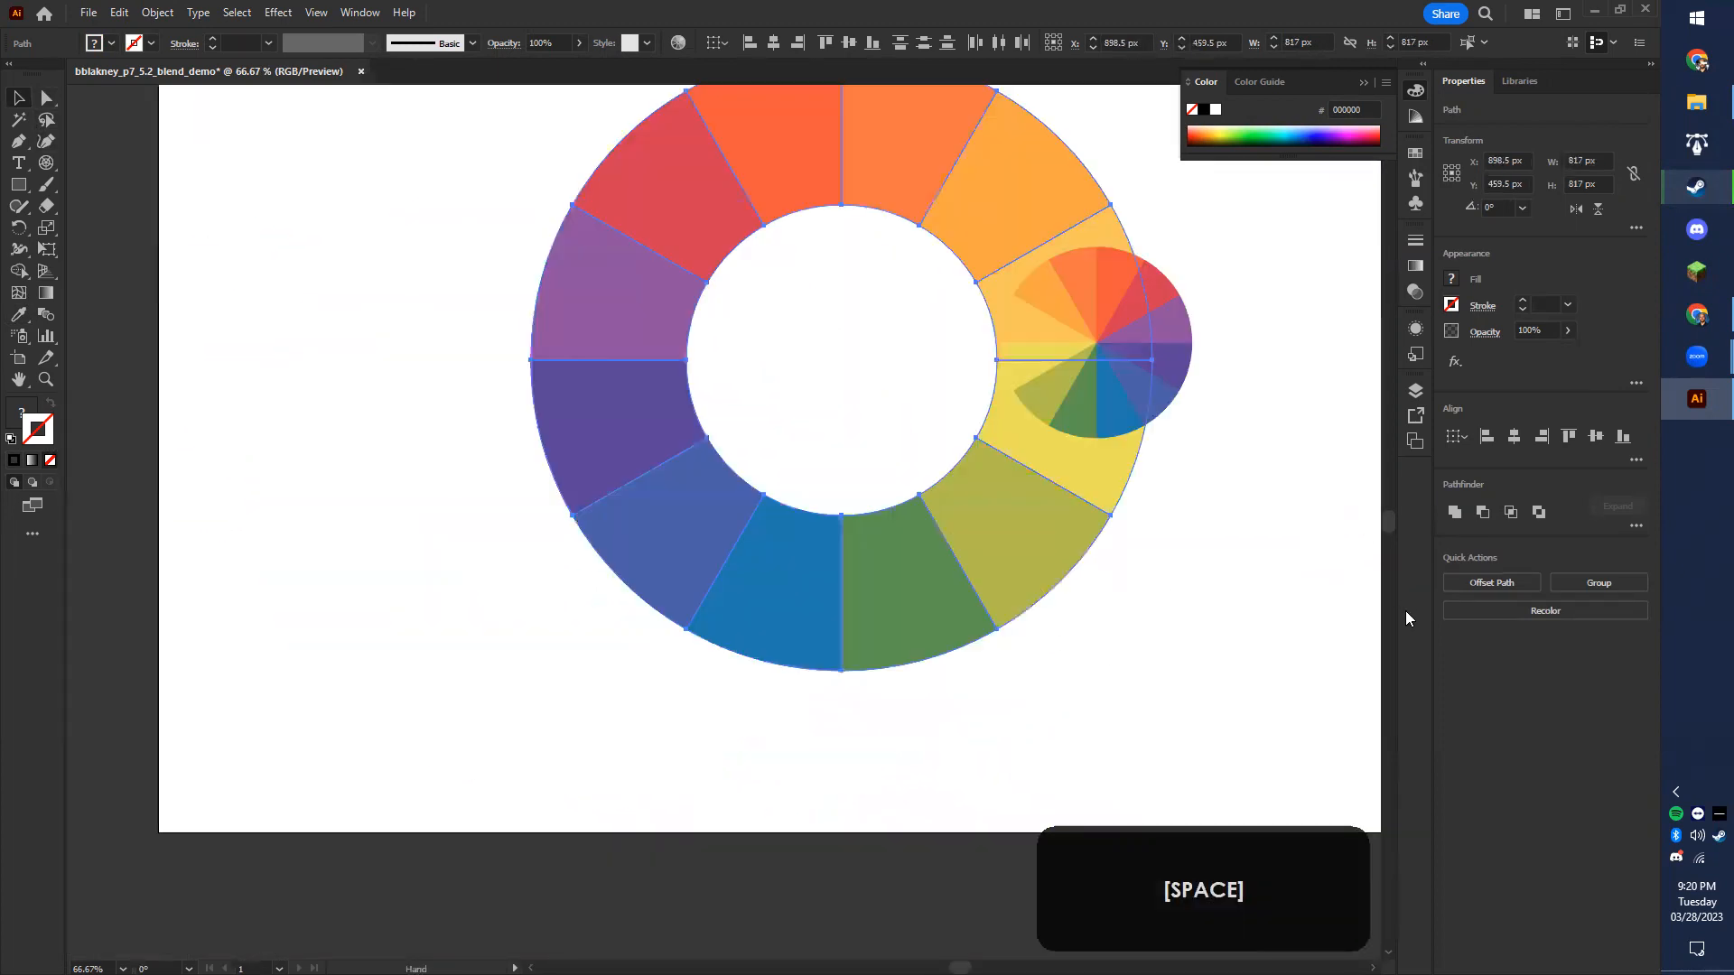
pyautogui.moveTo(719, 495); pyautogui.dragTo(383, 512)
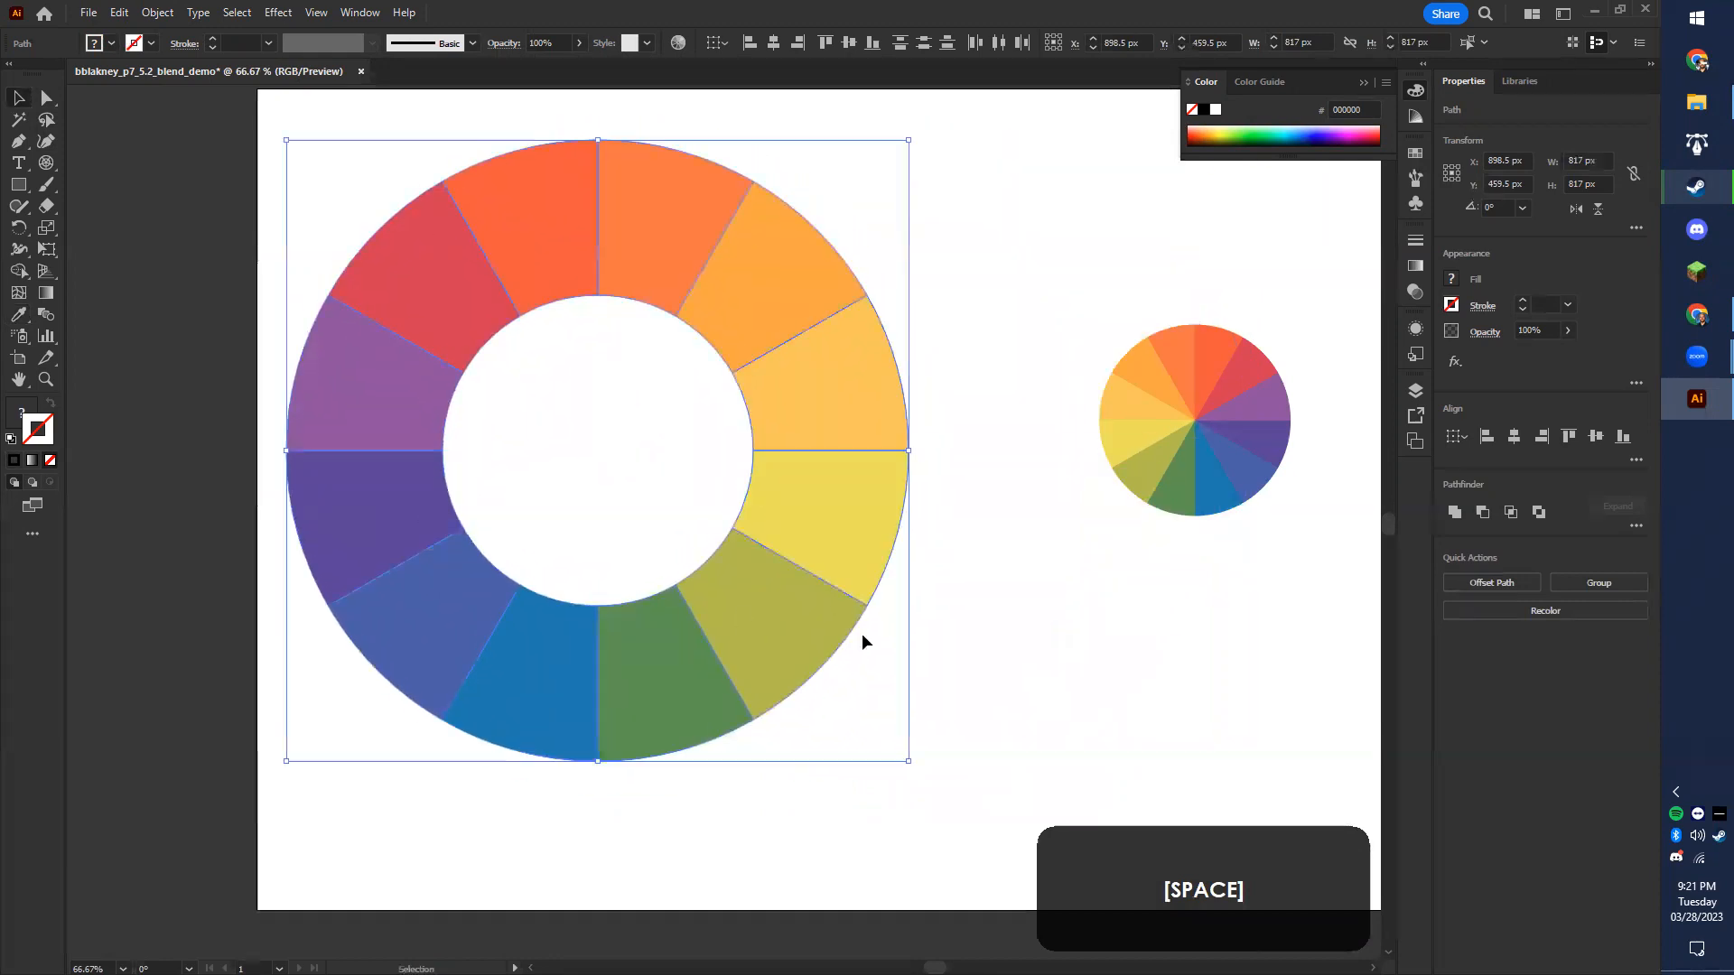
pyautogui.click(1126, 638)
# - Move the small disc into the ring's hole, enlarge it to about 302 px wide and center it there
pyautogui.moveTo(1133, 370); pyautogui.dragTo(1317, 572)
pyautogui.moveTo(1197, 453); pyautogui.dragTo(641, 495)
pyautogui.press('shift')
pyautogui.moveTo(696, 547); pyautogui.dragTo(654, 517)
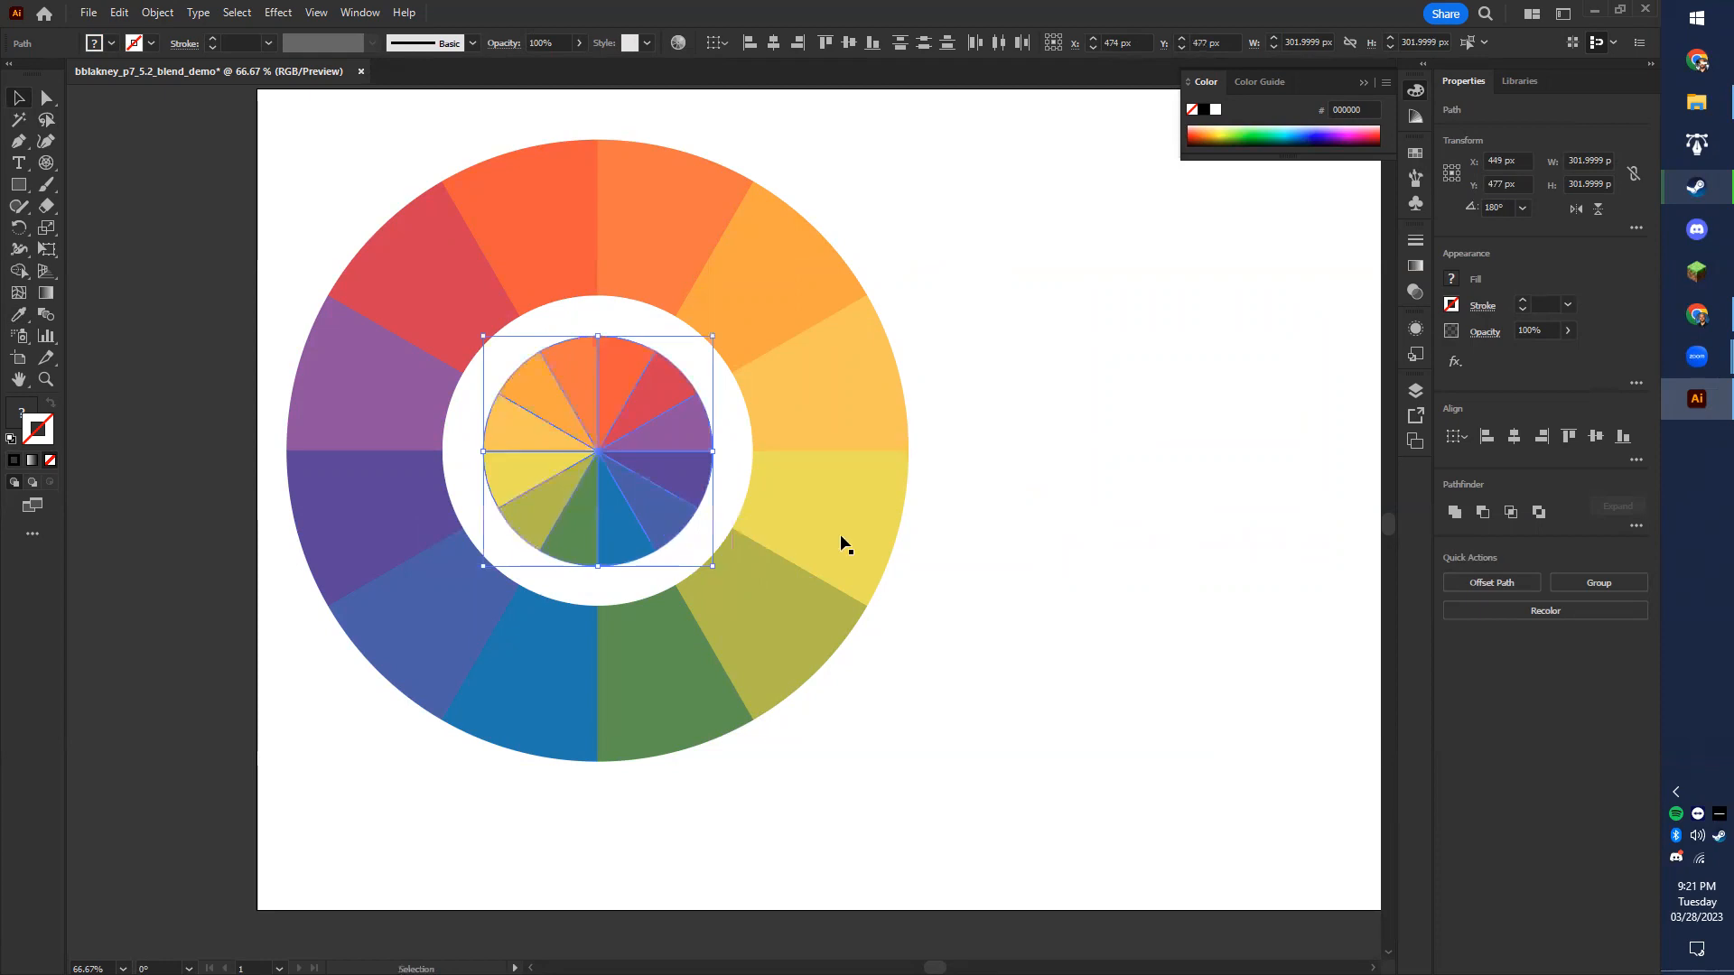
pyautogui.click(930, 343)
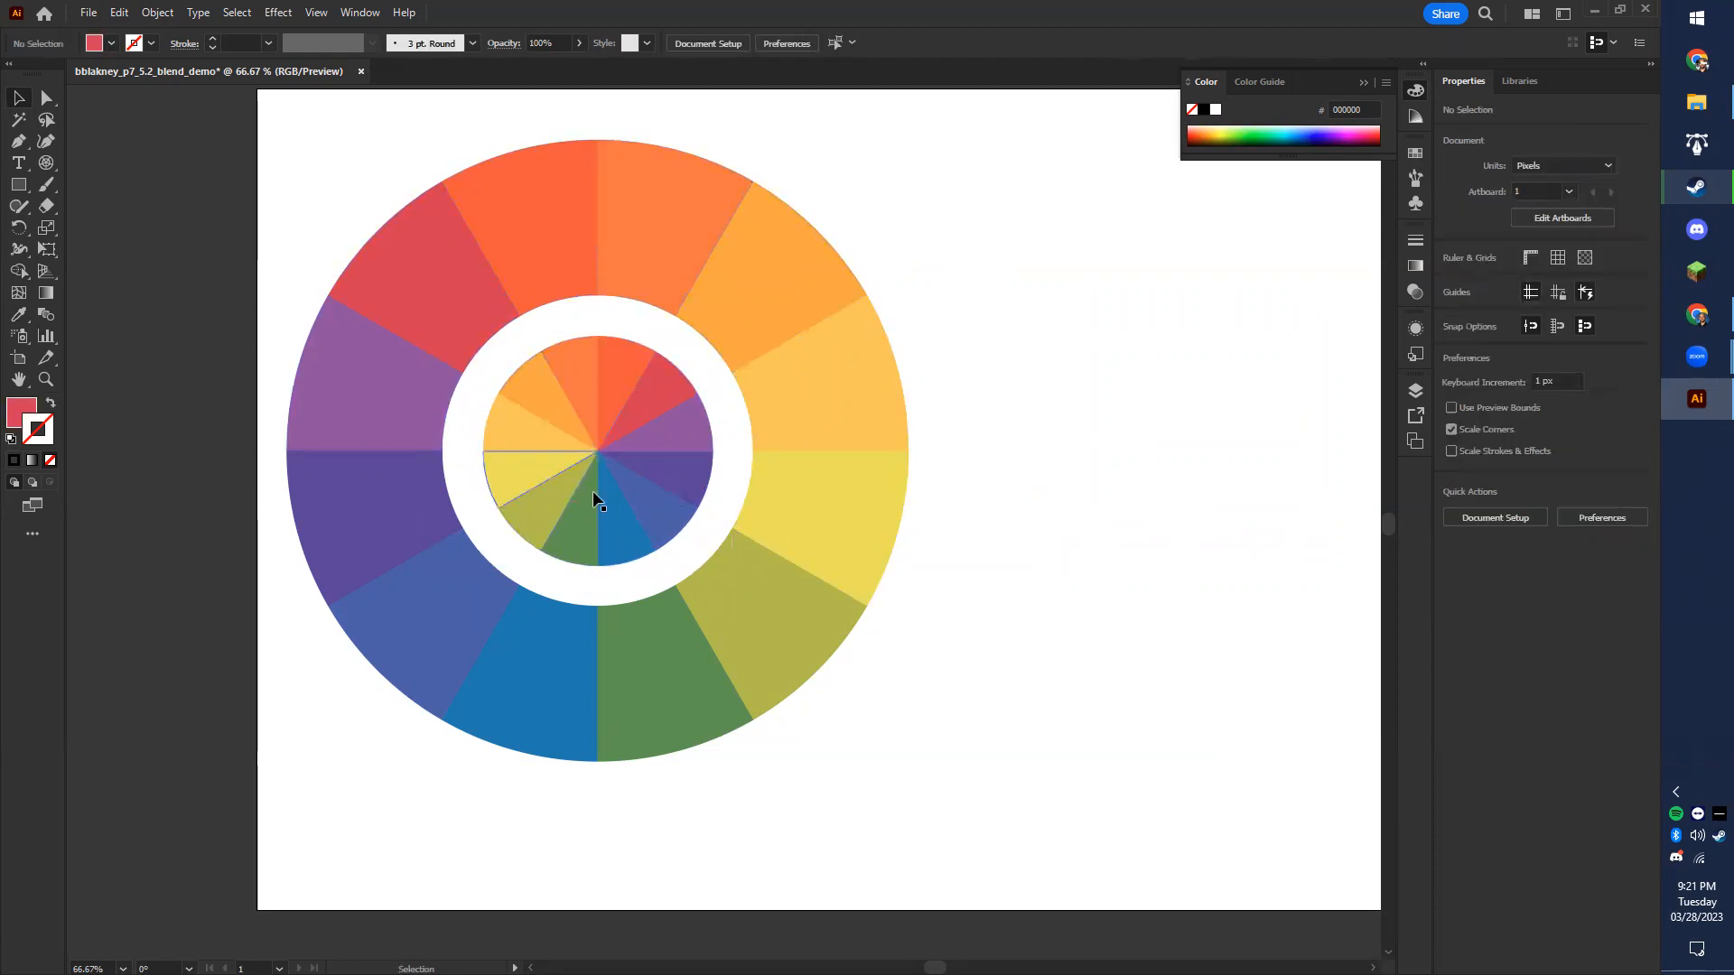
# - Try moving several wedges of the inner disc outward individually, and undo all of those moves
pyautogui.moveTo(570, 540); pyautogui.dragTo(635, 549)
pyautogui.moveTo(662, 432); pyautogui.dragTo(698, 424)
pyautogui.moveTo(611, 377); pyautogui.dragTo(620, 343)
pyautogui.hotkey('ctrl', 'z')
pyautogui.hotkey('ctrl', 'z')
pyautogui.hotkey('ctrl', 'z')
pyautogui.hotkey('ctrl', 'z')
pyautogui.hotkey('ctrl', 'z')
pyautogui.hotkey('ctrl', 'z')
pyautogui.hotkey('ctrl', 'z')
pyautogui.hotkey('ctrl', 'z')
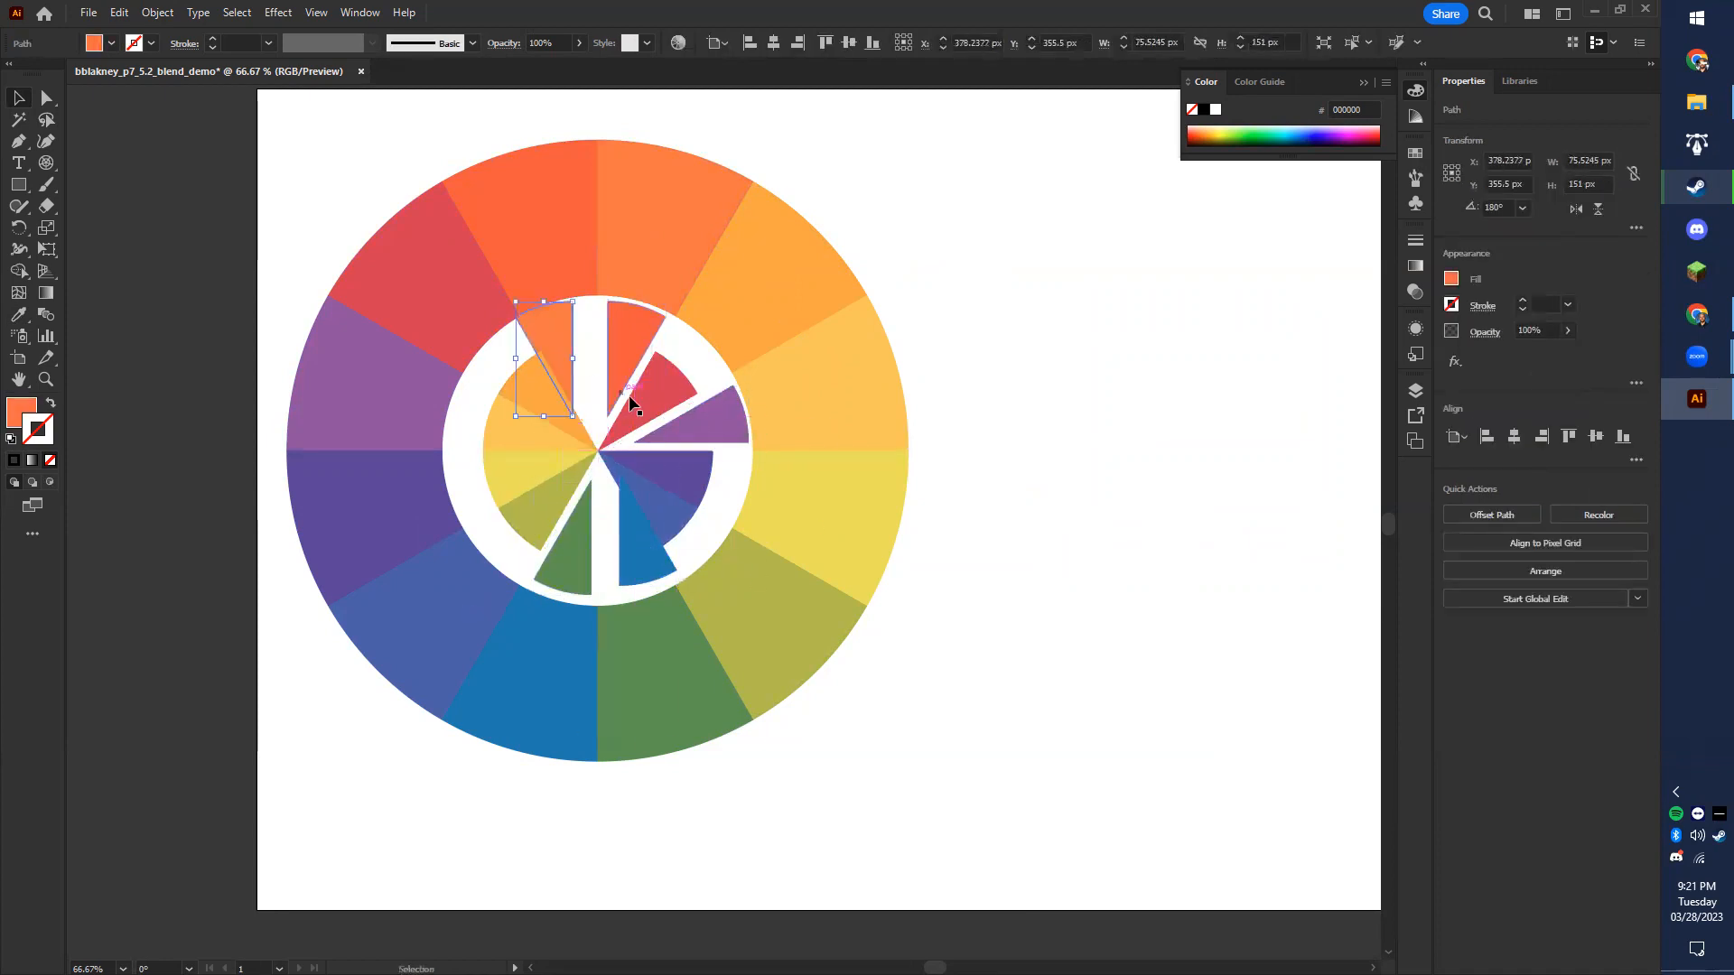
# - Group all twelve wedges of the inner disc and clear the selection
pyautogui.keyDown('ctrl'); pyautogui.click(727, 447); pyautogui.keyUp('ctrl')
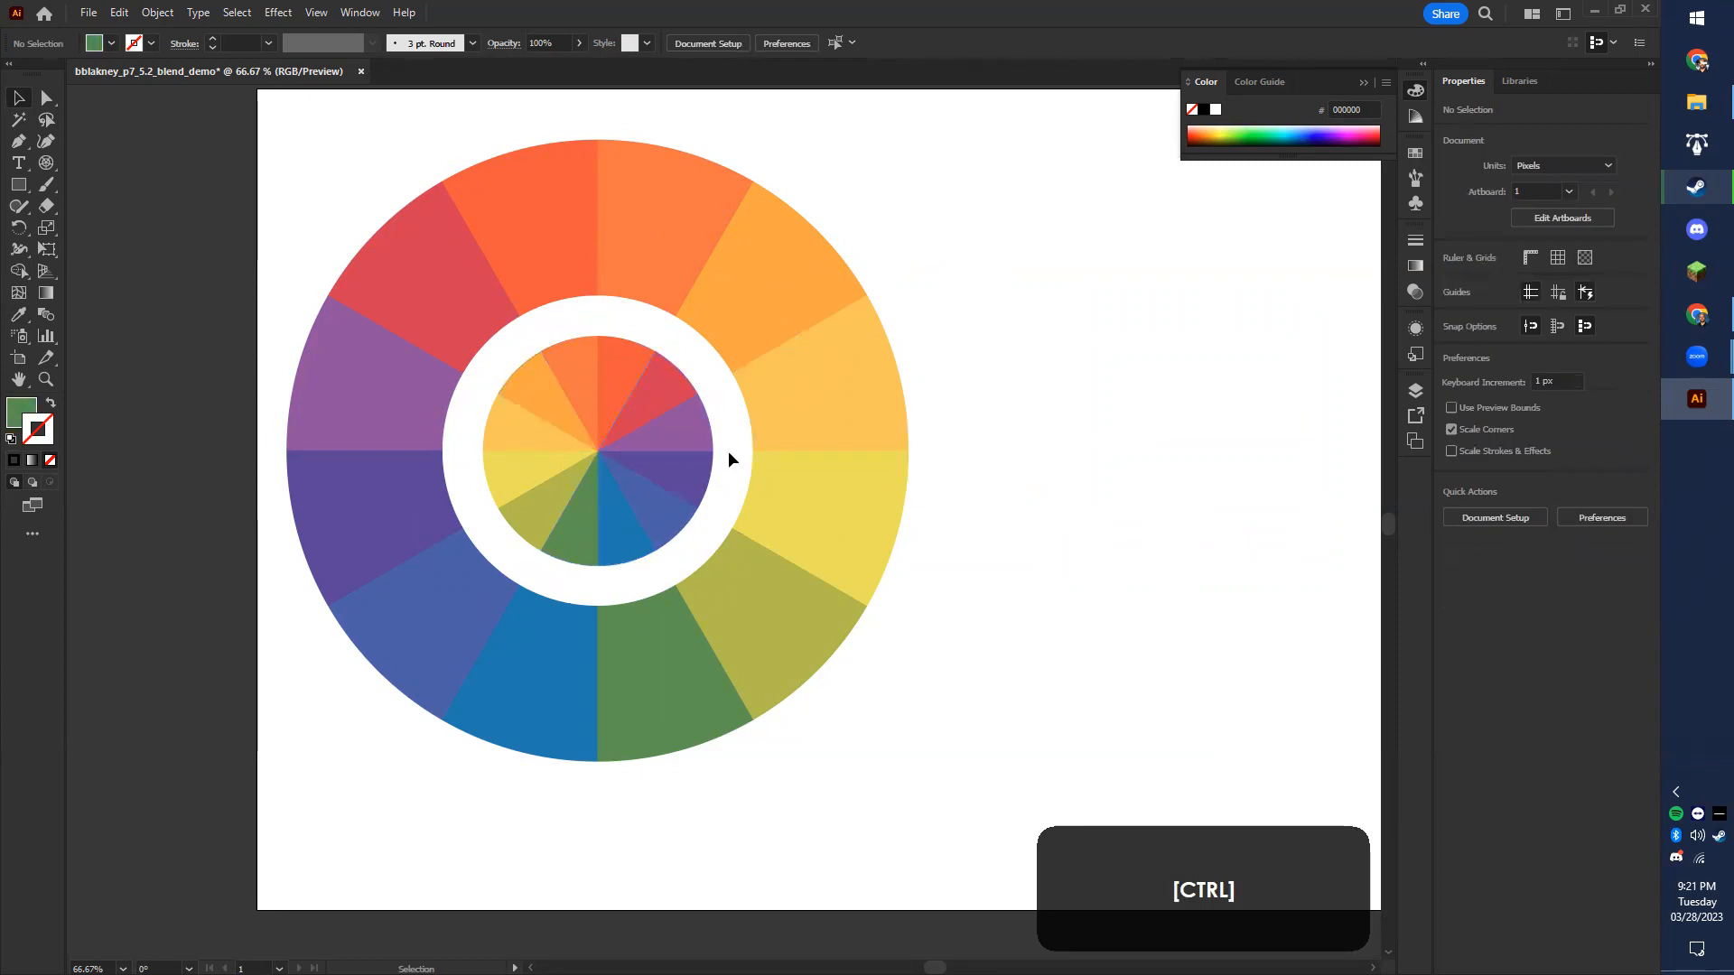
pyautogui.keyDown('shift'); pyautogui.click(545, 401); pyautogui.keyUp('shift')
pyautogui.keyDown('shift'); pyautogui.click(576, 369); pyautogui.keyUp('shift')
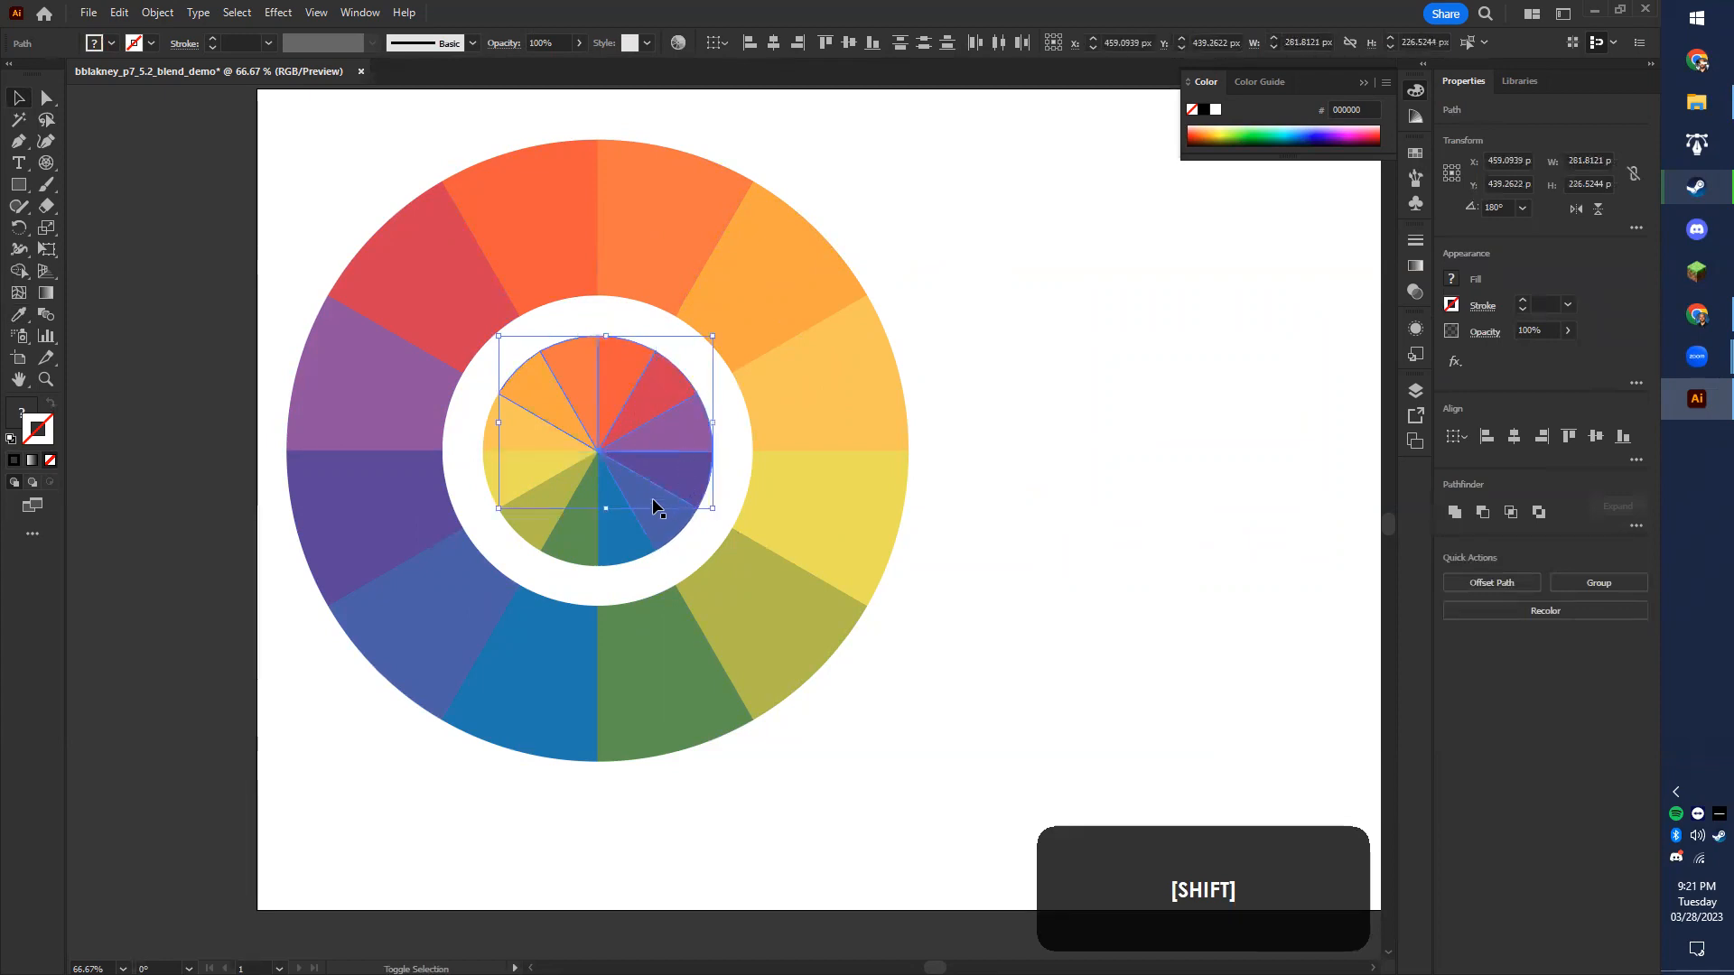
pyautogui.keyDown('shift'); pyautogui.click(509, 480); pyautogui.keyUp('shift')
pyautogui.press('ctrl')
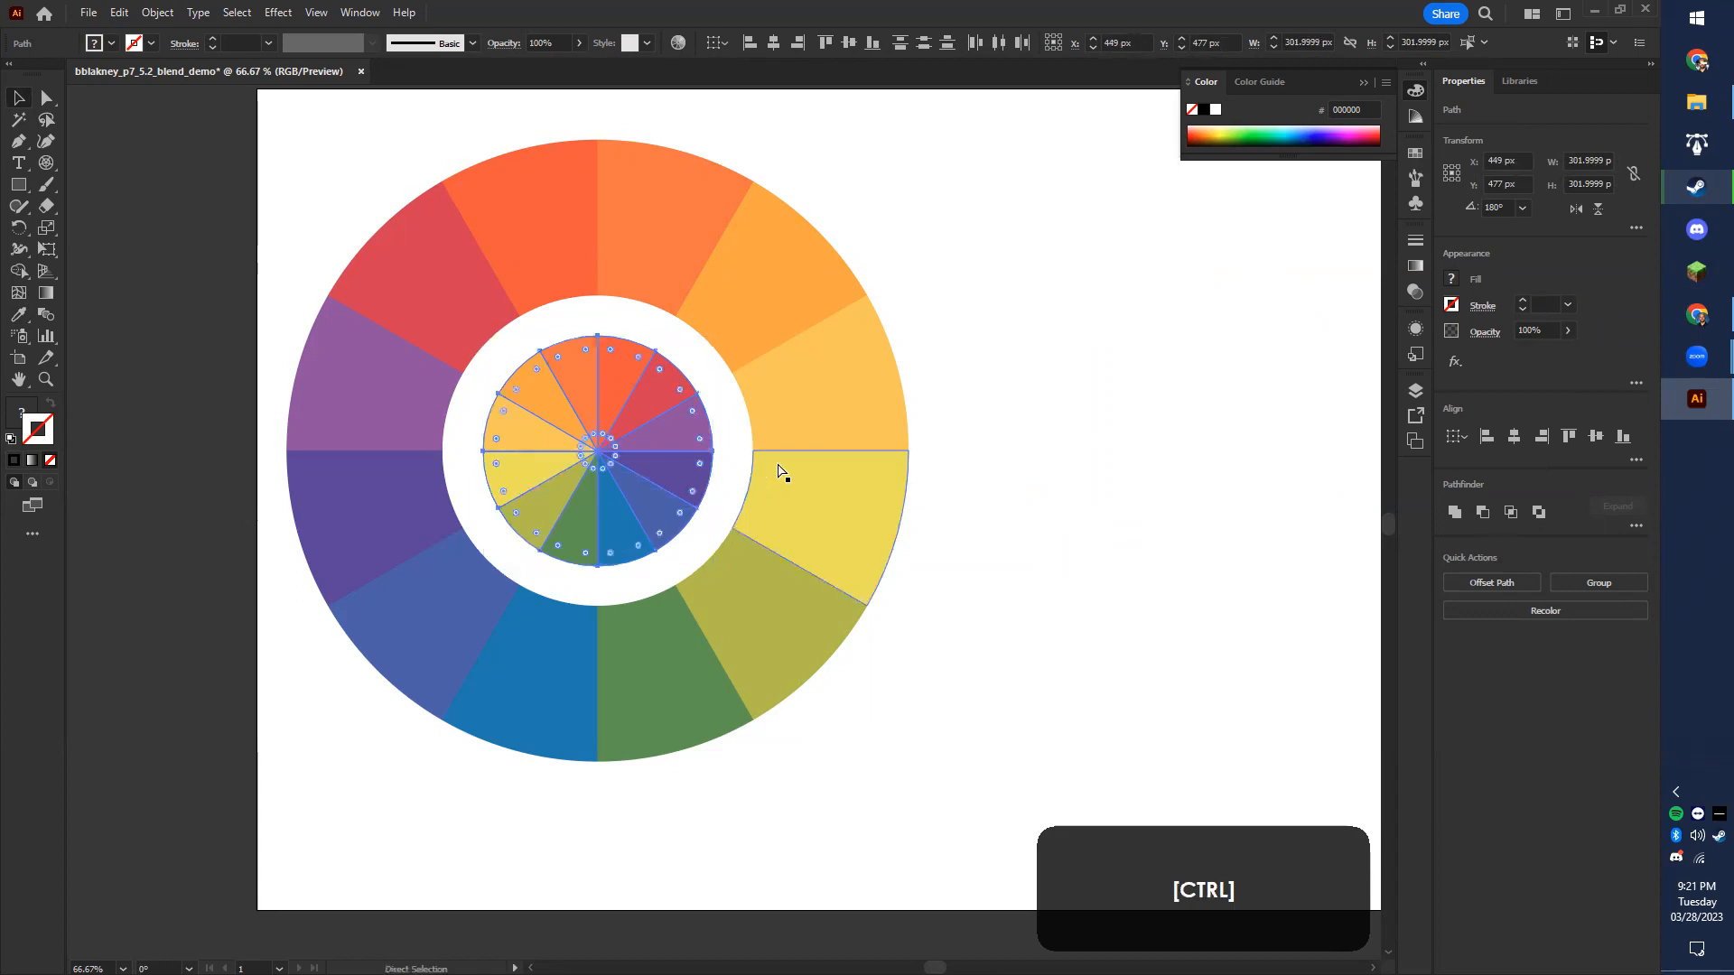
pyautogui.hotkey('ctrl', 'g')
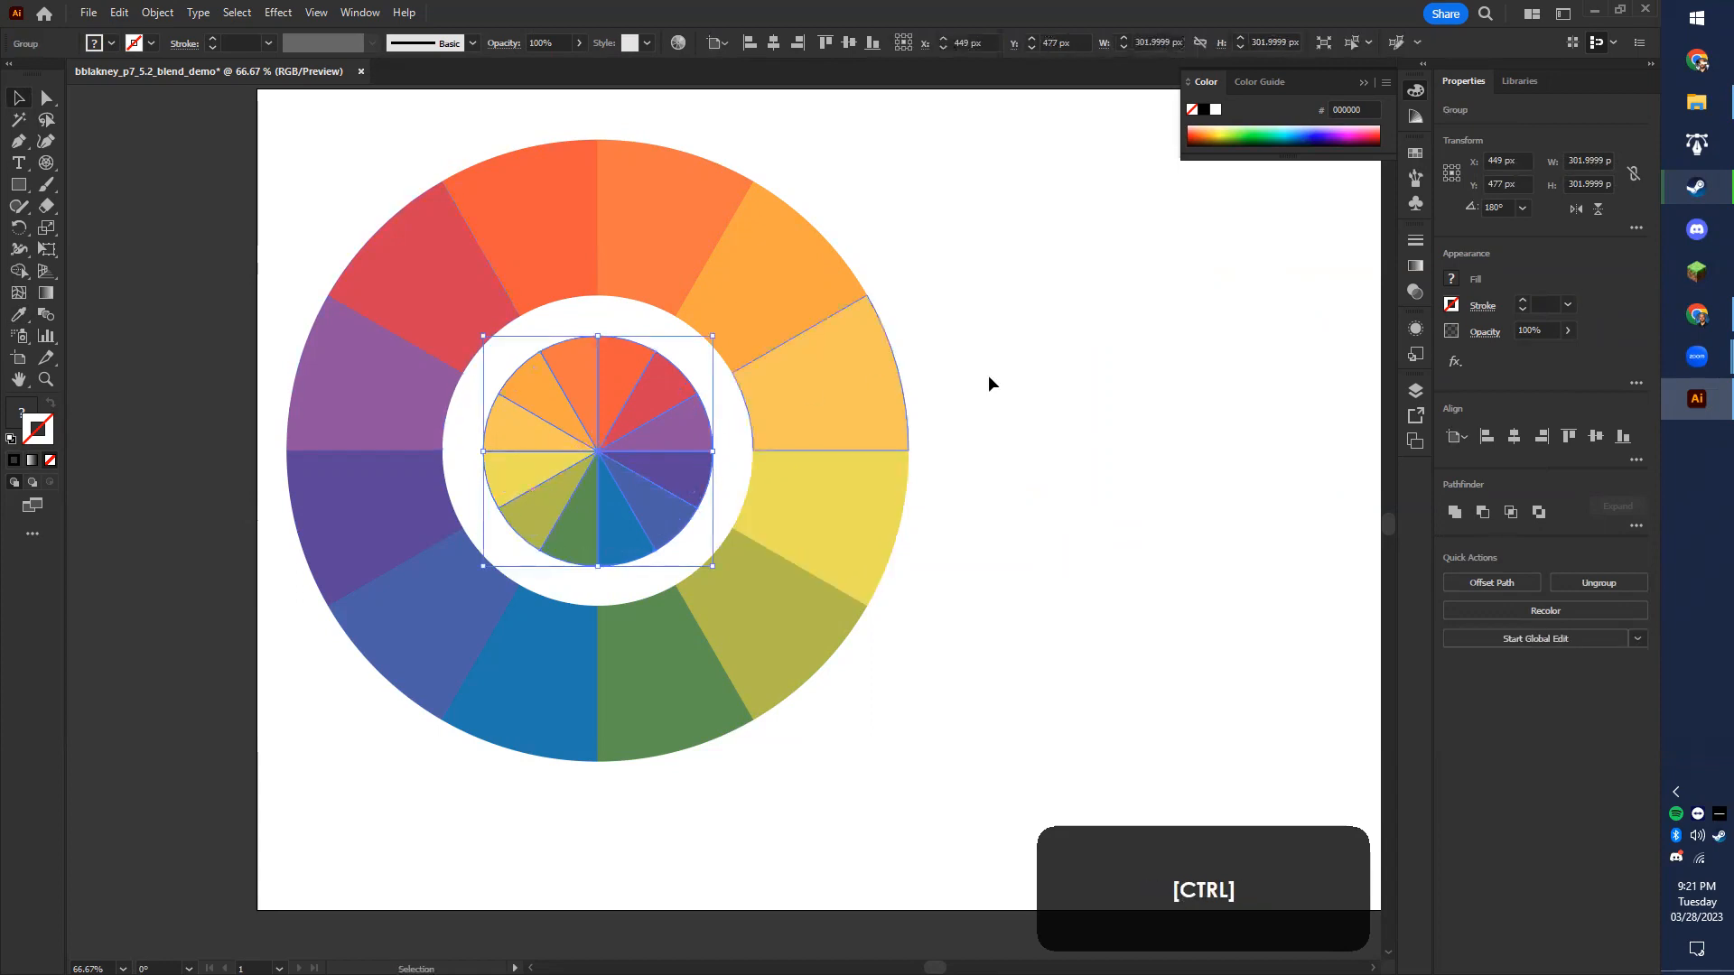
pyautogui.keyDown('ctrl'); pyautogui.click(991, 383); pyautogui.keyUp('ctrl')
# - Group all twelve segments of the outer ring and clear the selection
pyautogui.click(544, 233)
pyautogui.keyDown('shift'); pyautogui.click(642, 219); pyautogui.keyUp('shift')
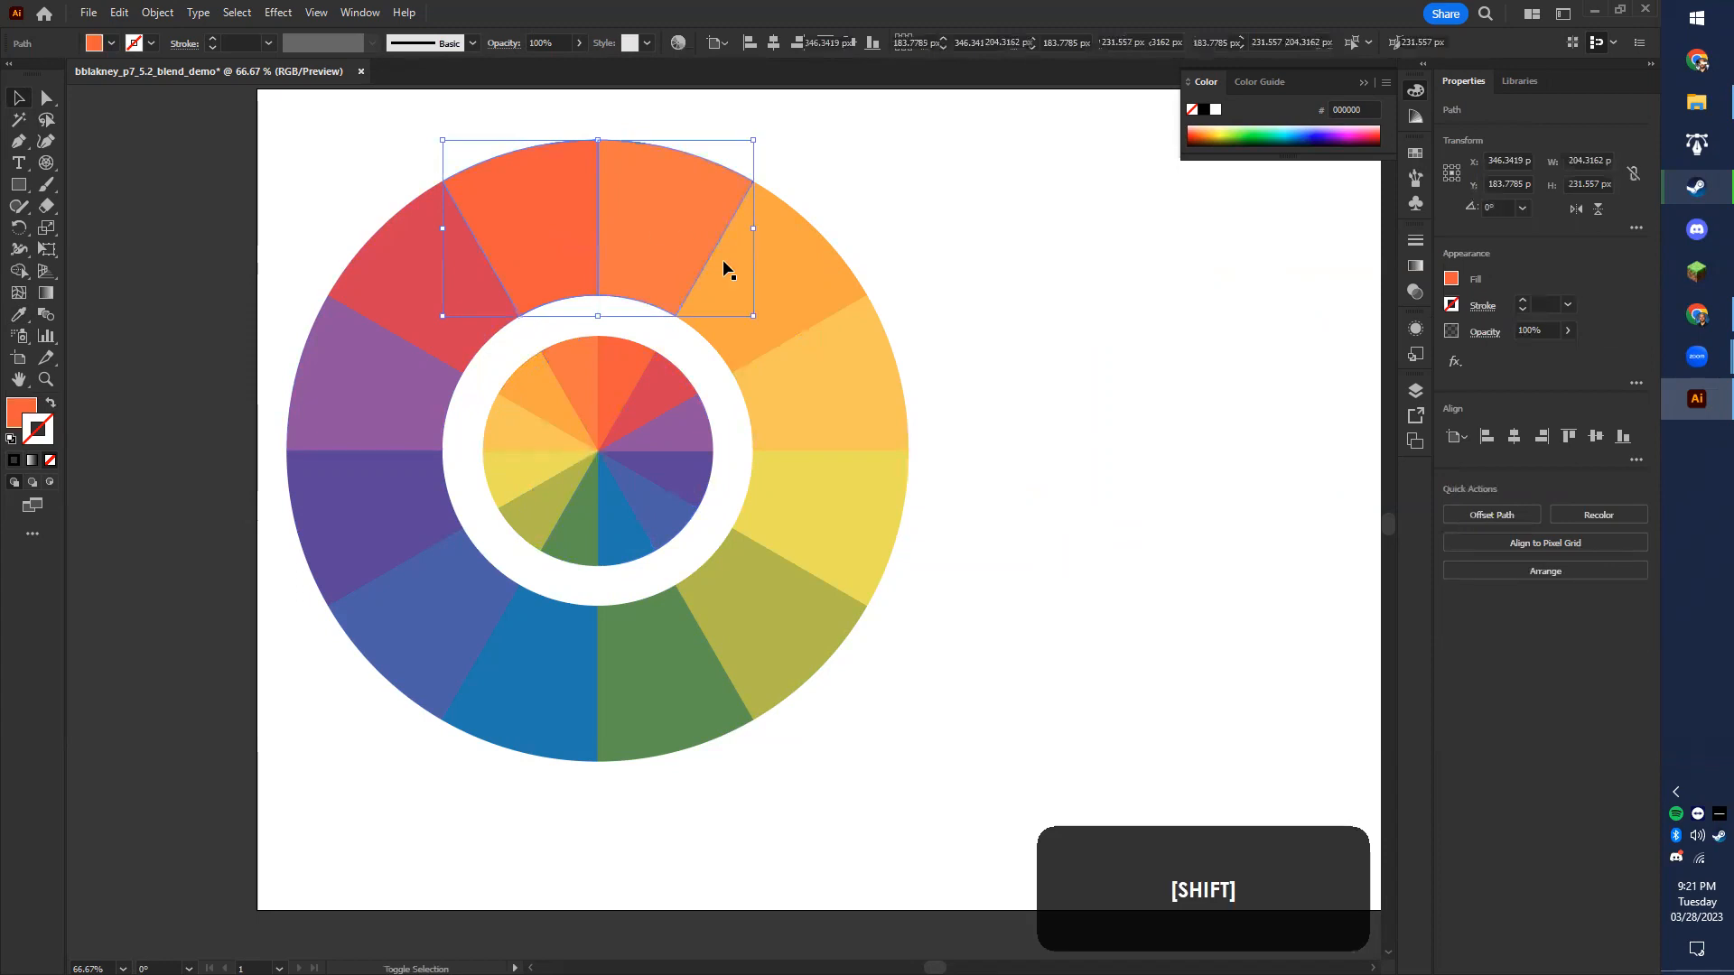
pyautogui.keyDown('shift'); pyautogui.click(820, 287); pyautogui.keyUp('shift')
pyautogui.keyDown('shift'); pyautogui.click(828, 415); pyautogui.keyUp('shift')
pyautogui.keyDown('shift'); pyautogui.click(832, 516); pyautogui.keyUp('shift')
pyautogui.keyDown('shift'); pyautogui.click(753, 576); pyautogui.keyUp('shift')
pyautogui.keyDown('shift'); pyautogui.click(650, 625); pyautogui.keyUp('shift')
pyautogui.keyDown('shift'); pyautogui.click(528, 657); pyautogui.keyUp('shift')
pyautogui.keyDown('shift'); pyautogui.click(448, 614); pyautogui.keyUp('shift')
pyautogui.keyDown('shift'); pyautogui.click(390, 528); pyautogui.keyUp('shift')
pyautogui.keyDown('shift'); pyautogui.click(379, 426); pyautogui.keyUp('shift')
pyautogui.keyDown('shift'); pyautogui.click(412, 296); pyautogui.keyUp('shift')
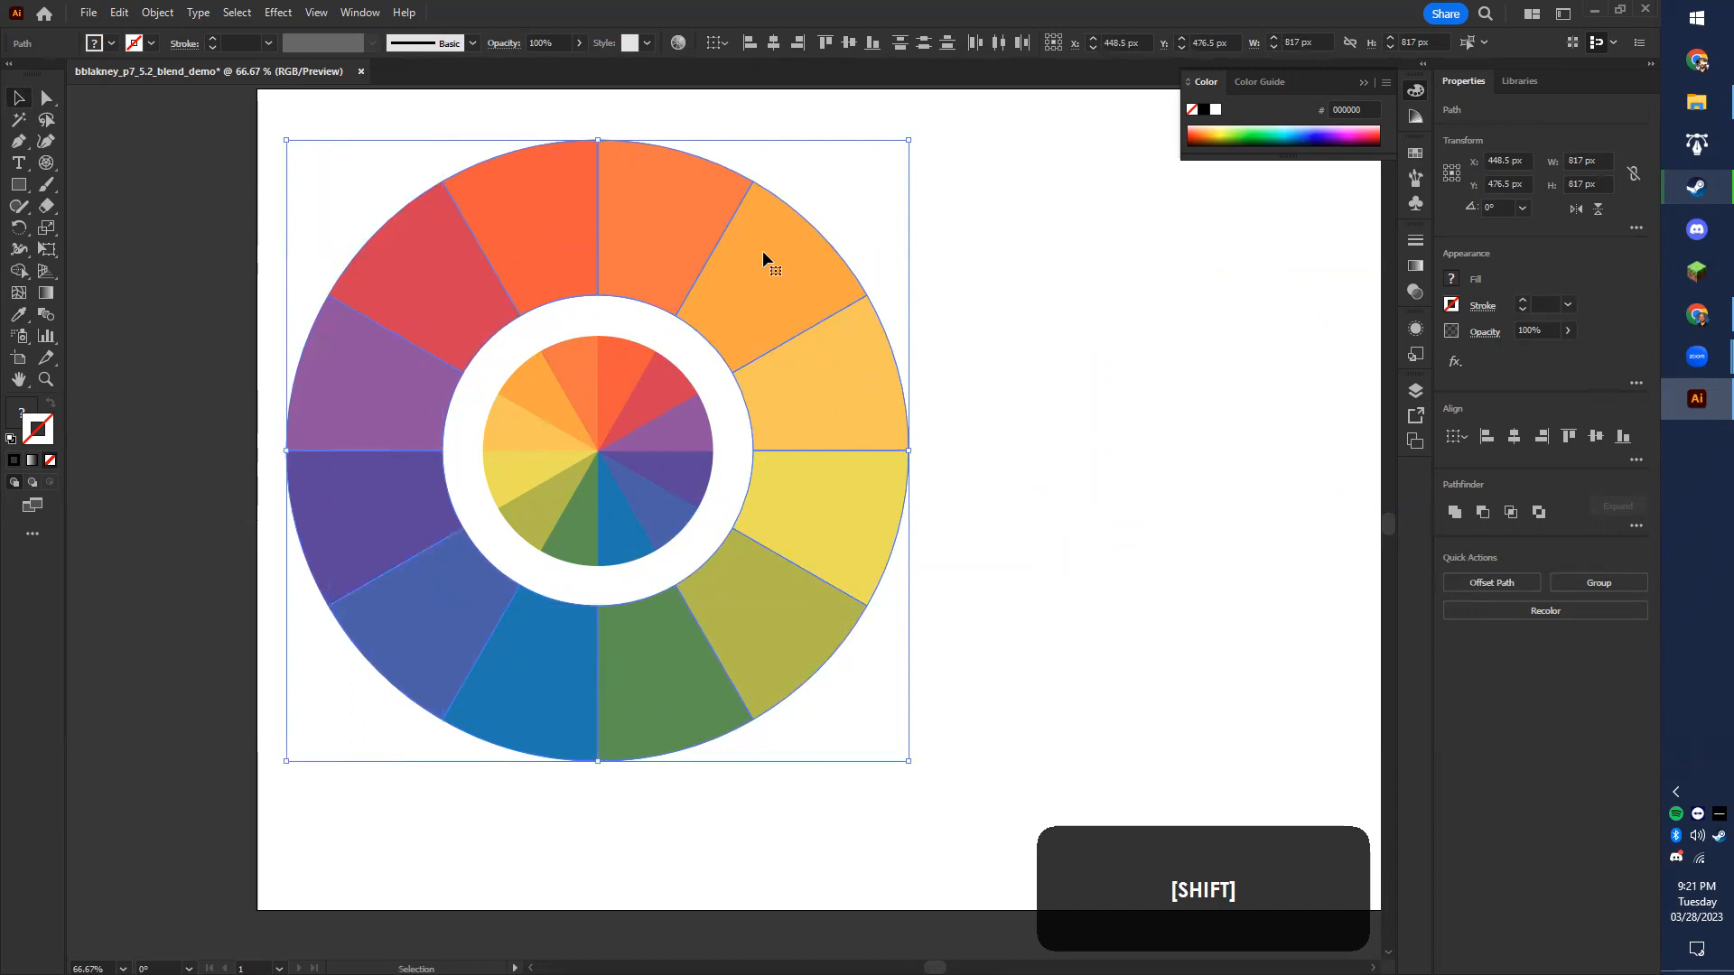
pyautogui.hotkey('ctrl', 'g')
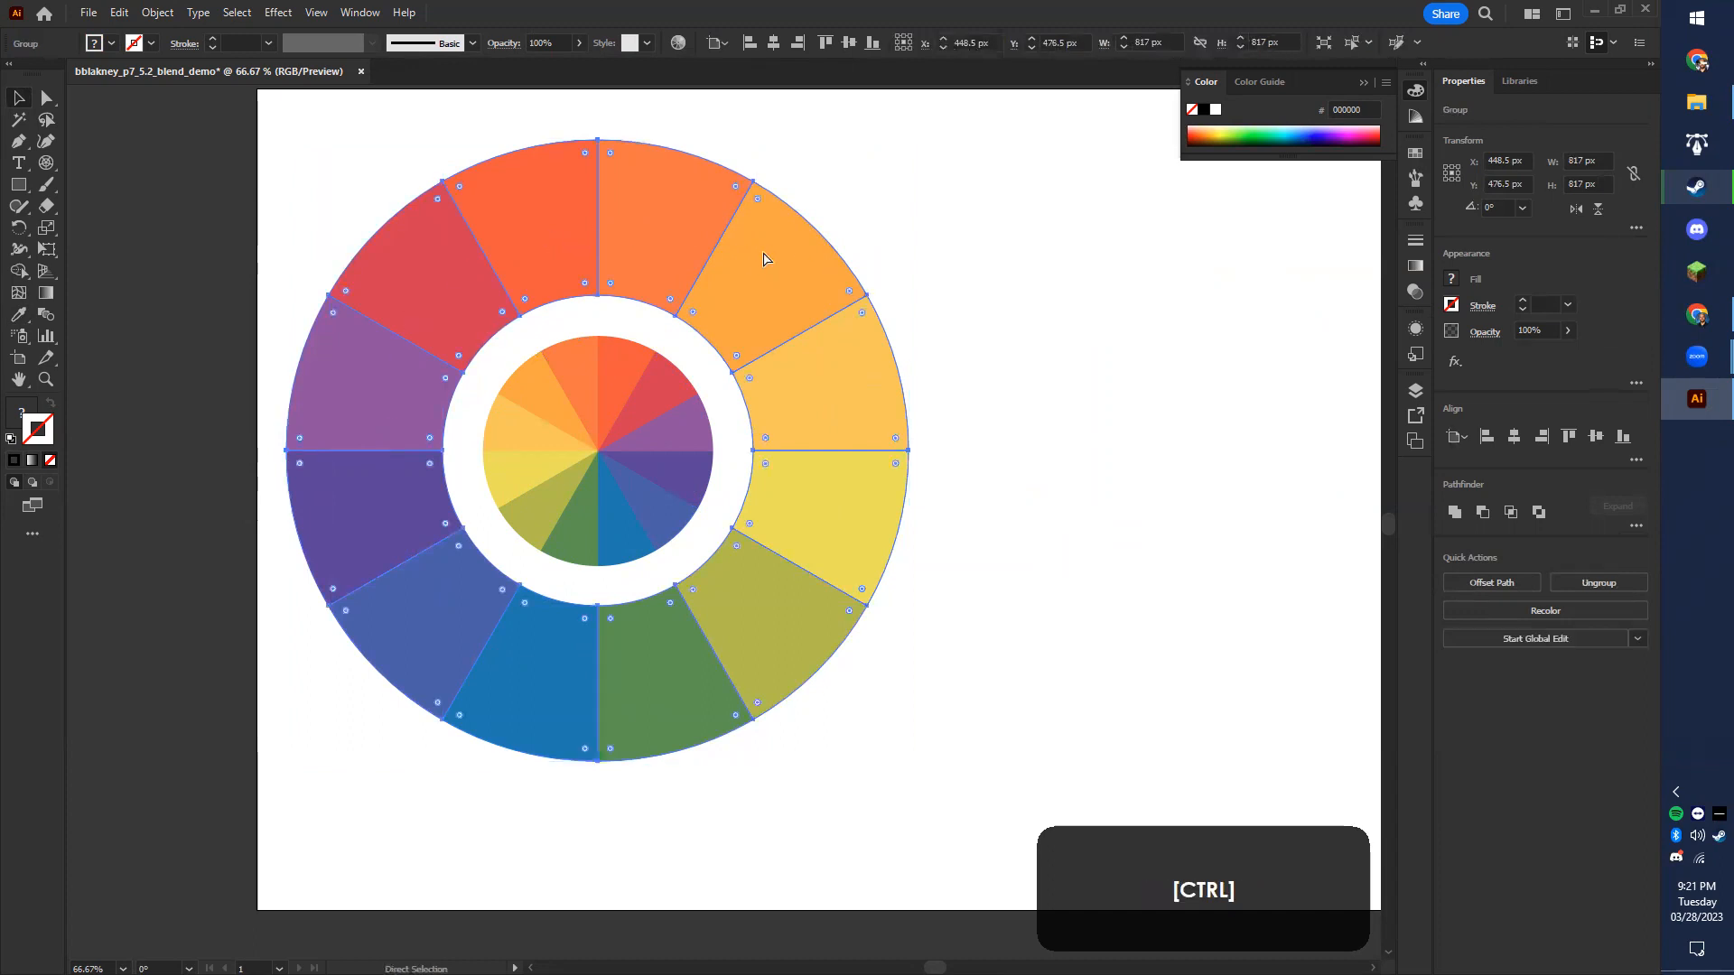
pyautogui.click(1082, 354)
# - Test moving the ring group and the inner disc group slightly, and undo both moves
pyautogui.moveTo(840, 538)
pyautogui.mouseDown()
pyautogui.moveTo(800, 527)
pyautogui.moveTo(864, 523)
pyautogui.mouseUp()
pyautogui.moveTo(708, 470)
pyautogui.mouseDown()
pyautogui.moveTo(951, 506)
pyautogui.moveTo(891, 467)
pyautogui.moveTo(717, 452)
pyautogui.mouseUp()
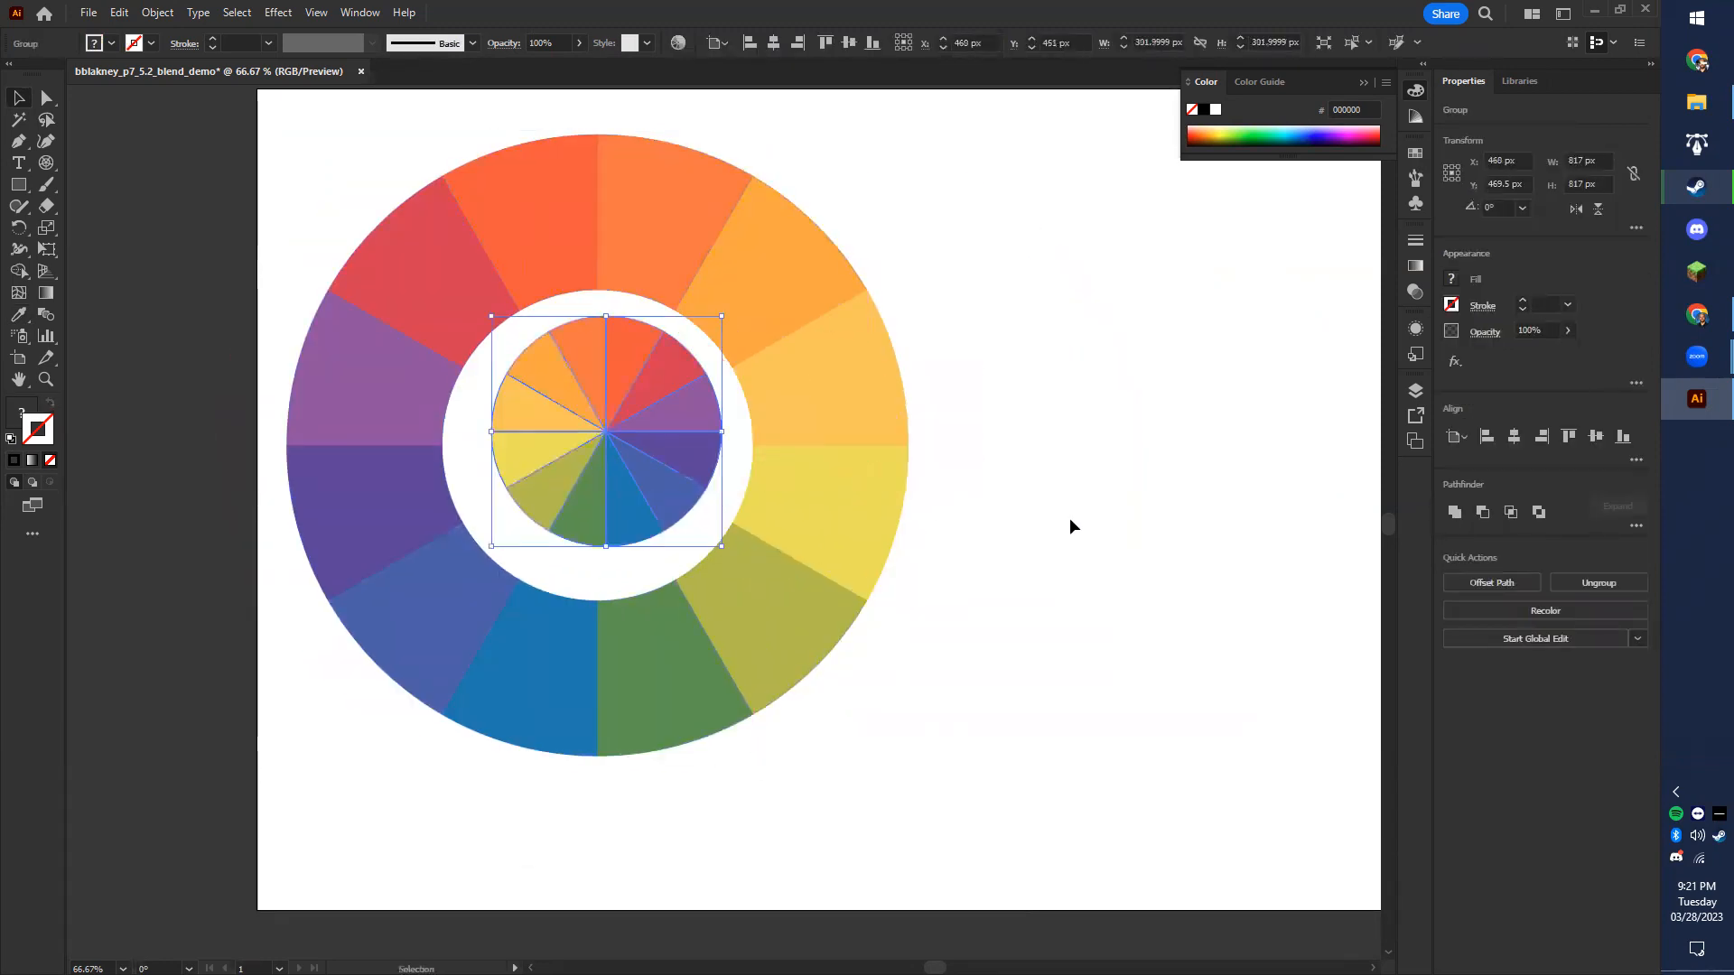
pyautogui.hotkey('ctrl', 'z')
pyautogui.hotkey('ctrl', 'z')
pyautogui.click(1031, 512)
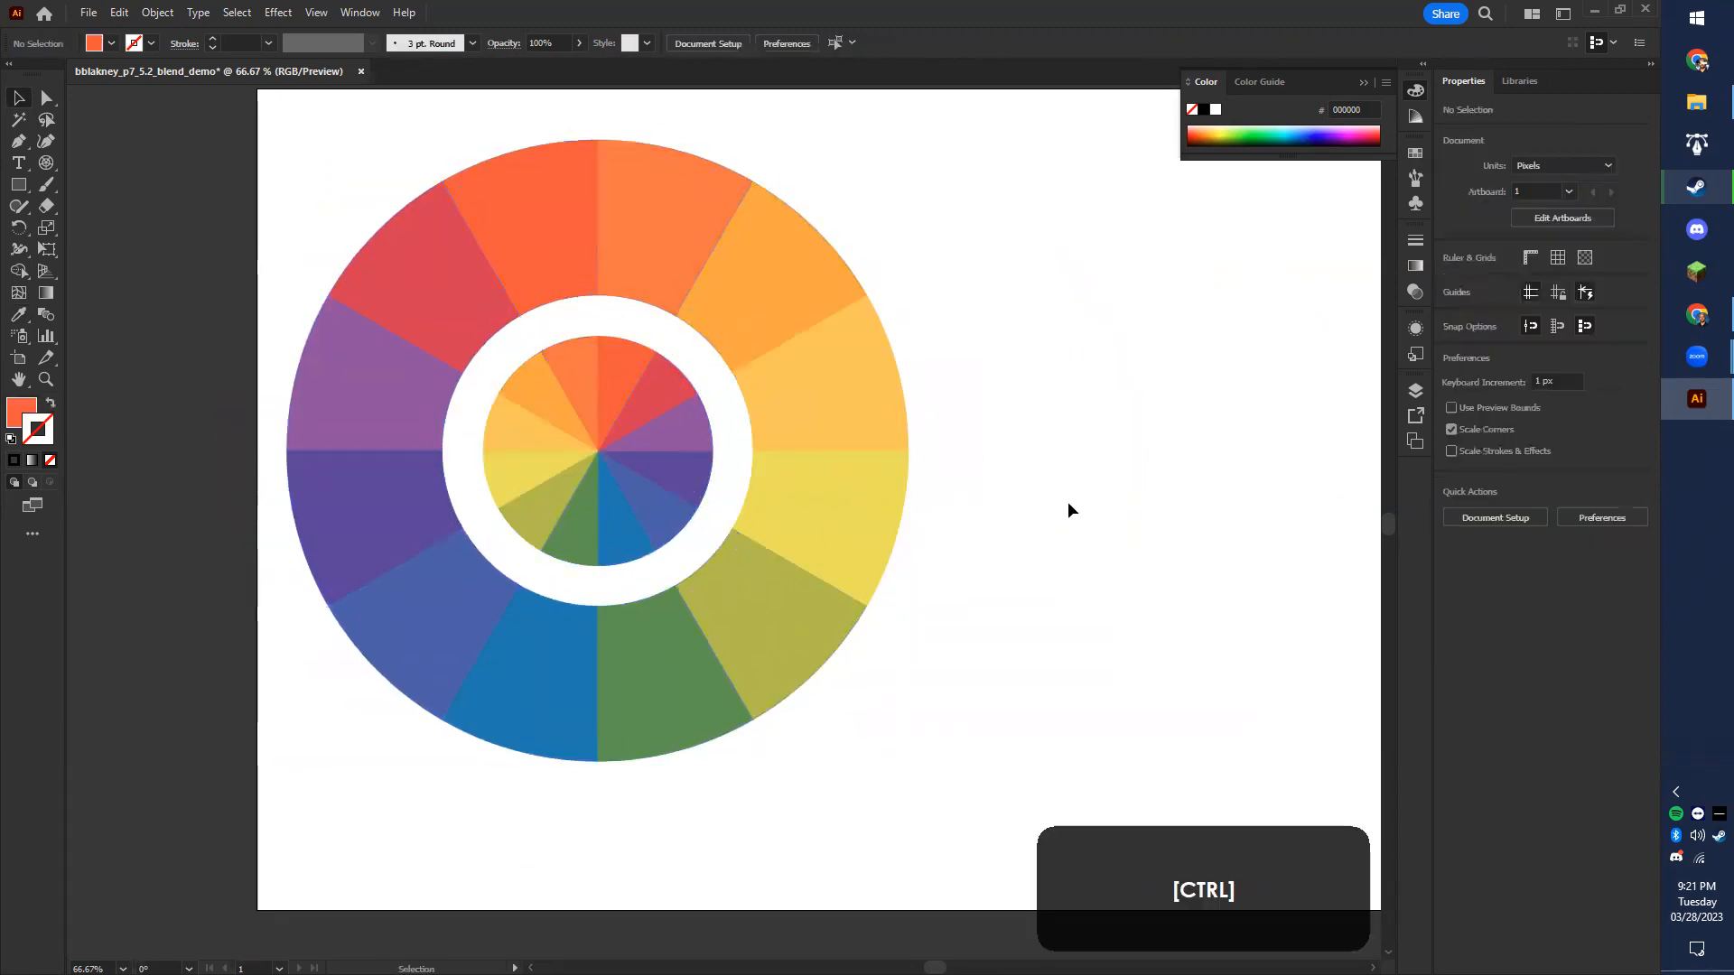
pyautogui.scroll(-2, 1067, 510)
pyautogui.scroll(1, 1084, 522)
pyautogui.moveTo(1098, 532); pyautogui.dragTo(790, 524)
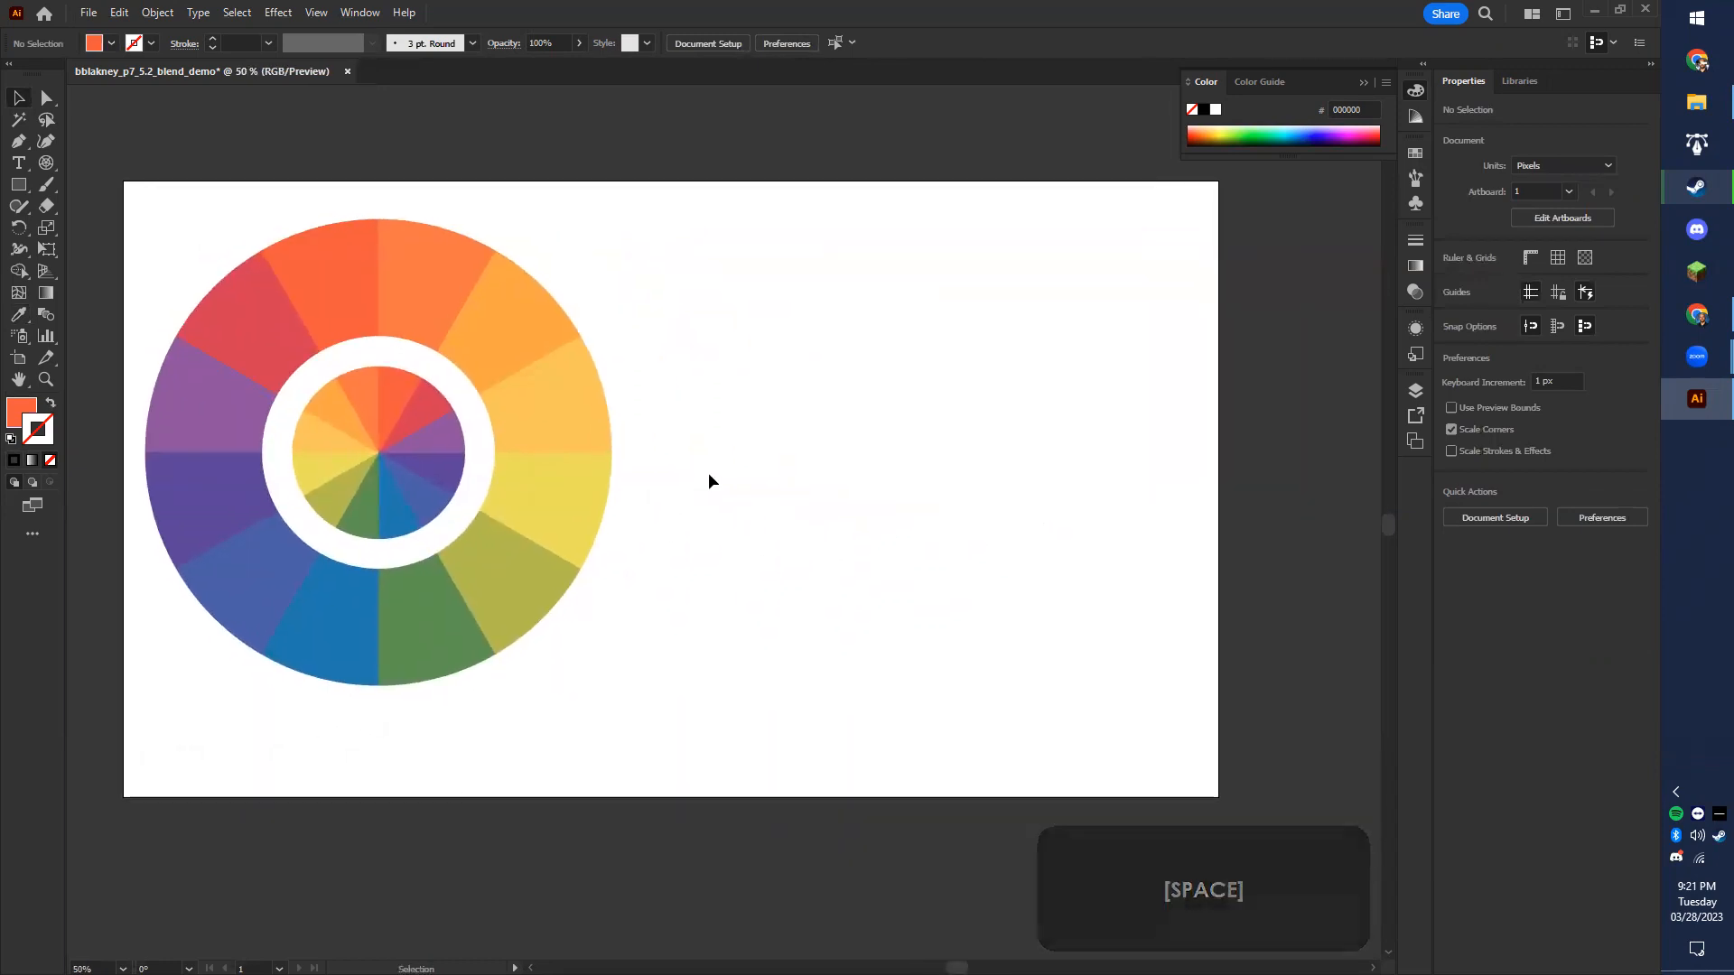
pyautogui.scroll(1, 605, 615)
pyautogui.moveTo(700, 631); pyautogui.dragTo(1057, 713)
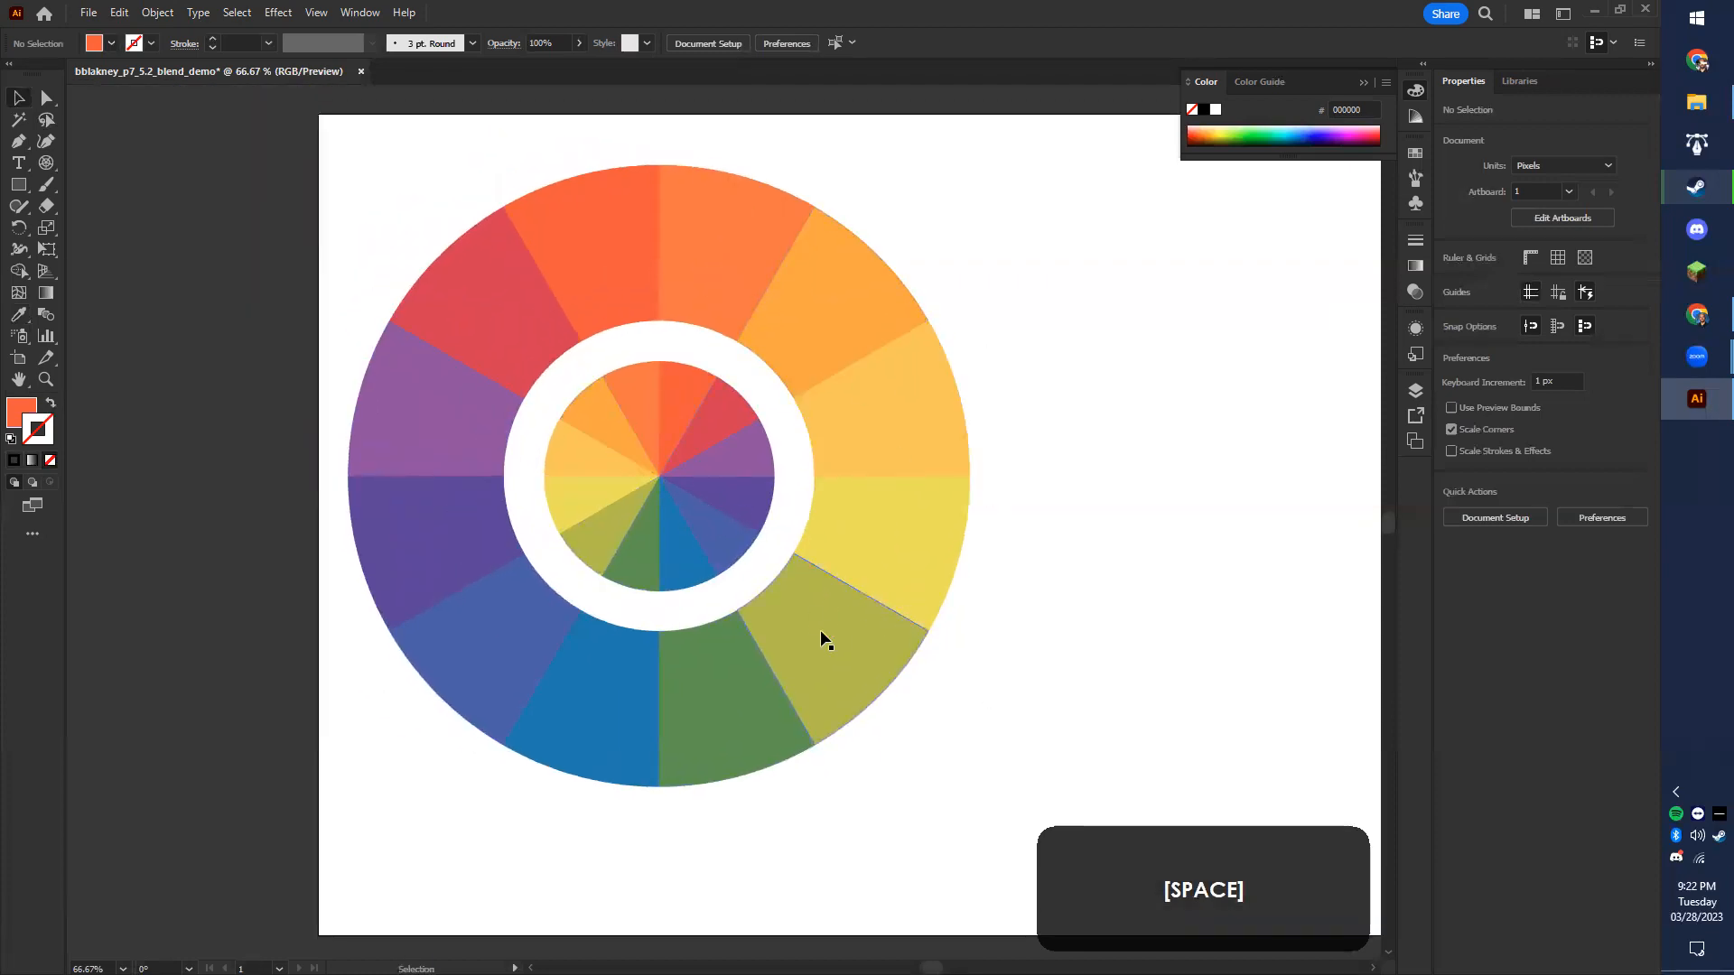
pyautogui.scroll(-1, 1161, 657)
pyautogui.moveTo(1161, 657); pyautogui.dragTo(941, 649)
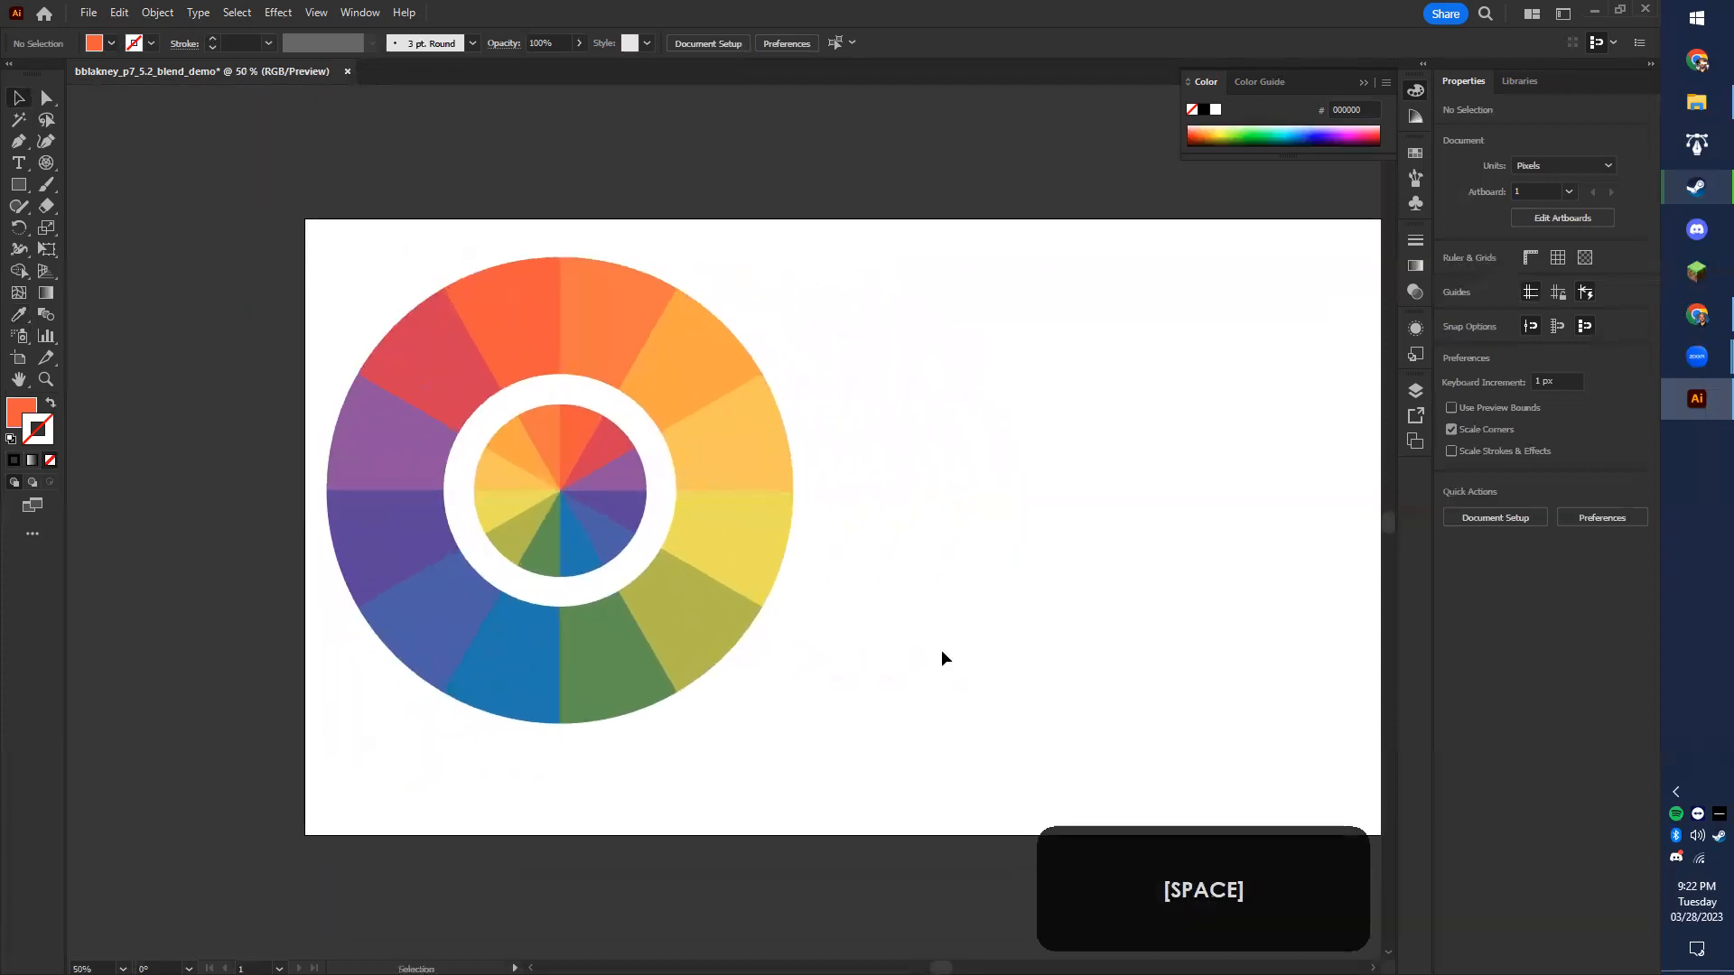